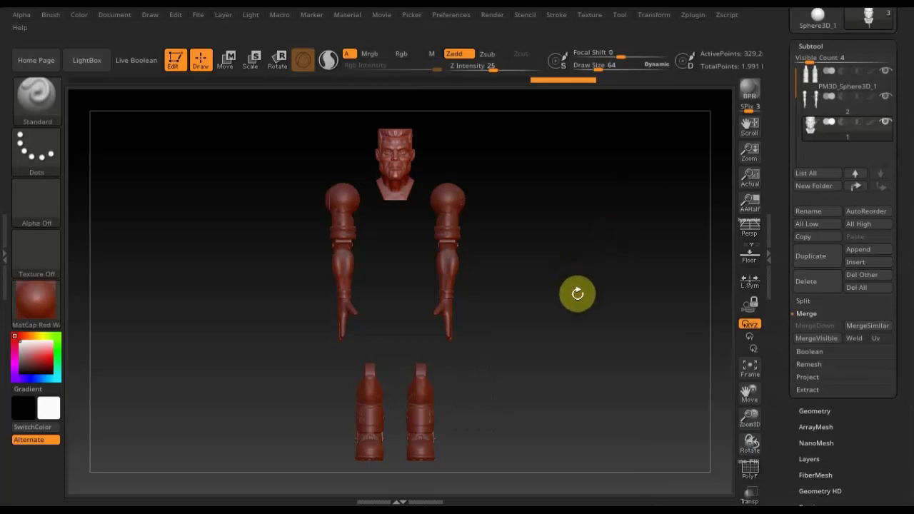
- Append a Sphere3D subtool to the figure and make it the active part
left_click_drag(573, 297, 576, 292)
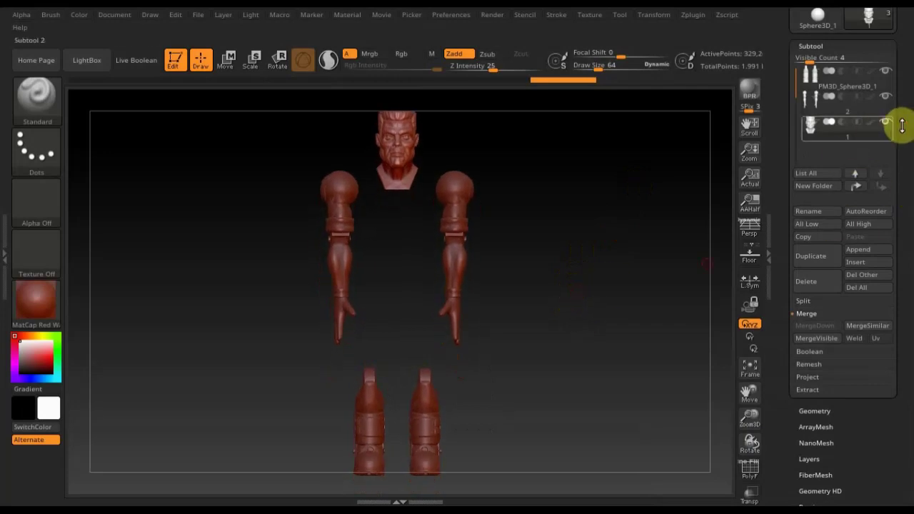
mouse_move(897, 122)
left_mouse_down()
mouse_move(897, 178)
mouse_move(868, 157)
mouse_move(894, 277)
left_mouse_up()
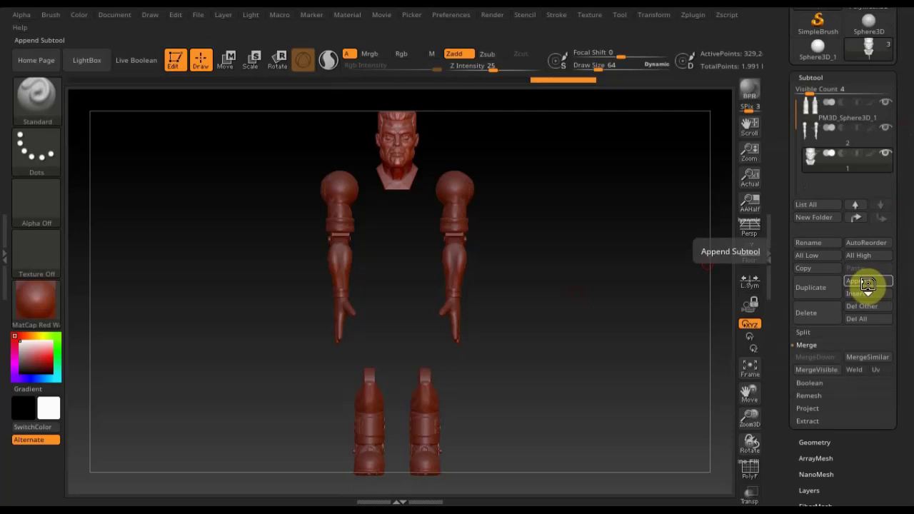
left_click(887, 284)
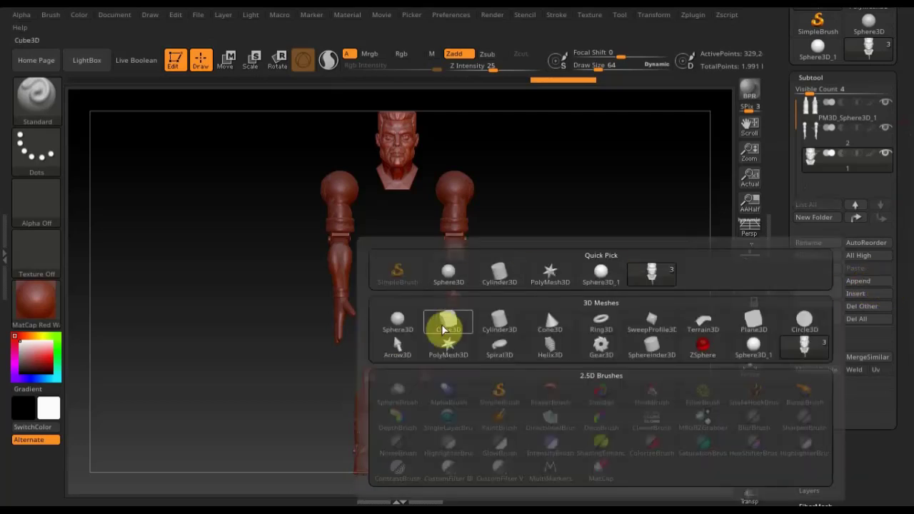
left_click(397, 327)
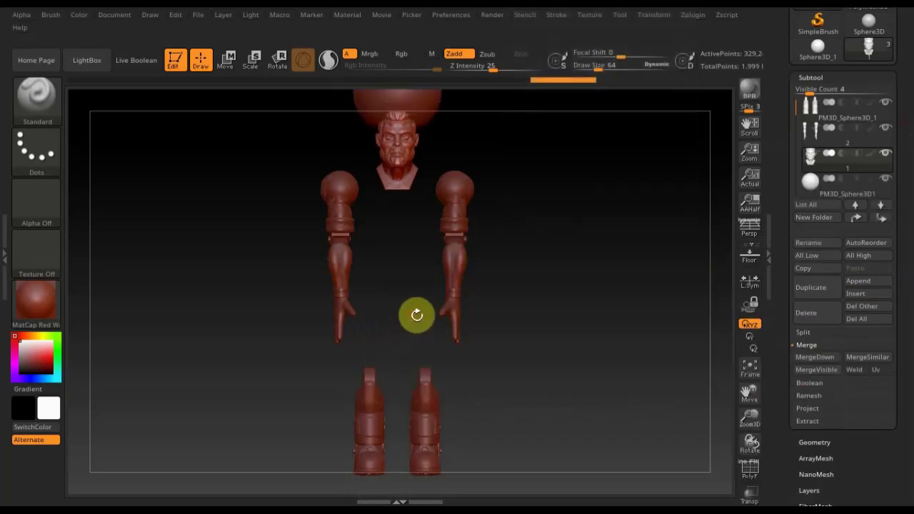
left_click(826, 192)
- Move the new sphere down the Y axis to the waist between the hands
left_click(225, 66)
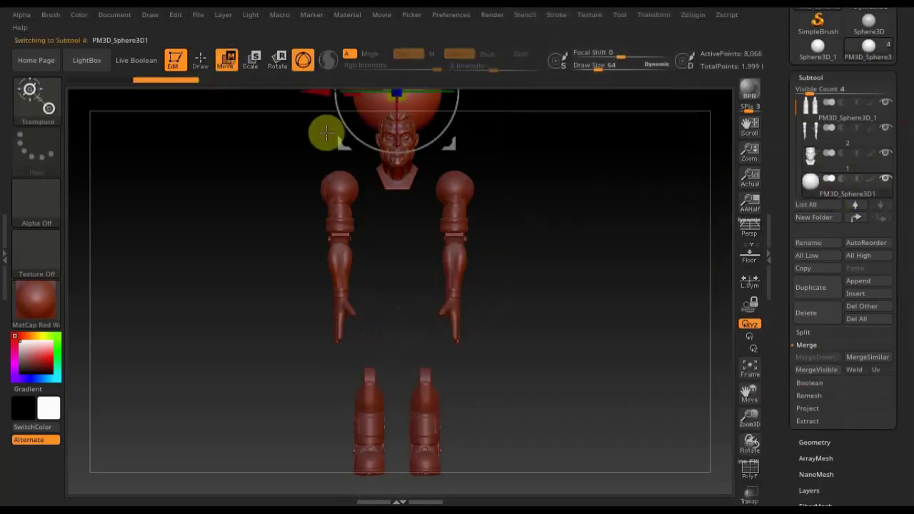
mouse_move(551, 247)
left_mouse_down("alt")
mouse_move(534, 198)
mouse_move(543, 282)
mouse_move(510, 251)
left_mouse_up("alt")
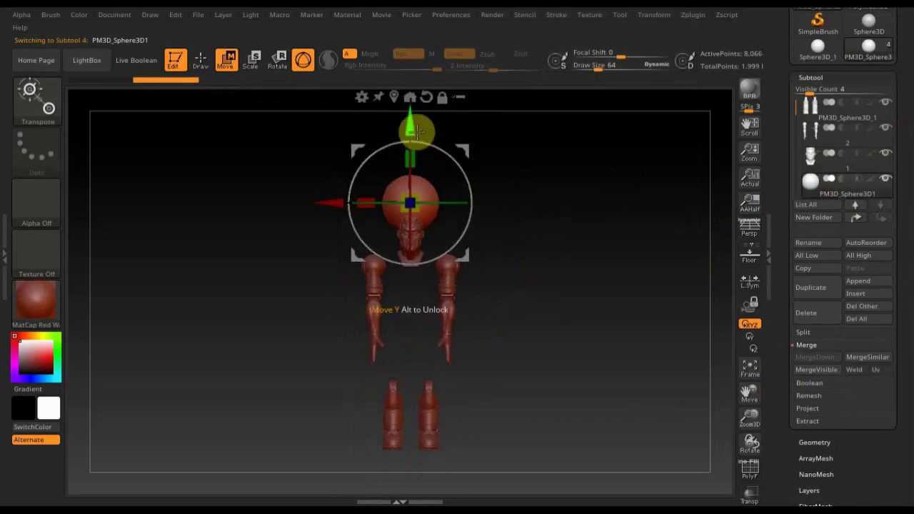
left_click_drag(410, 125, 410, 263)
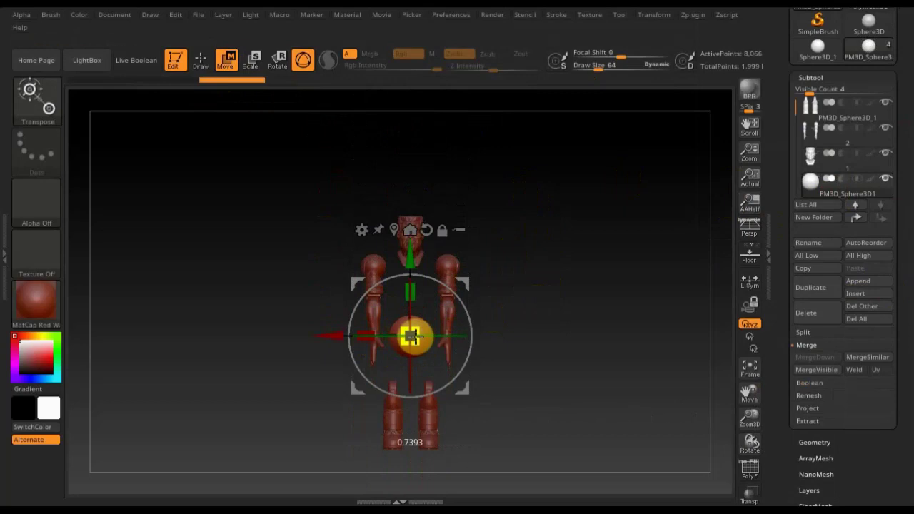
left_click_drag(411, 258, 412, 253)
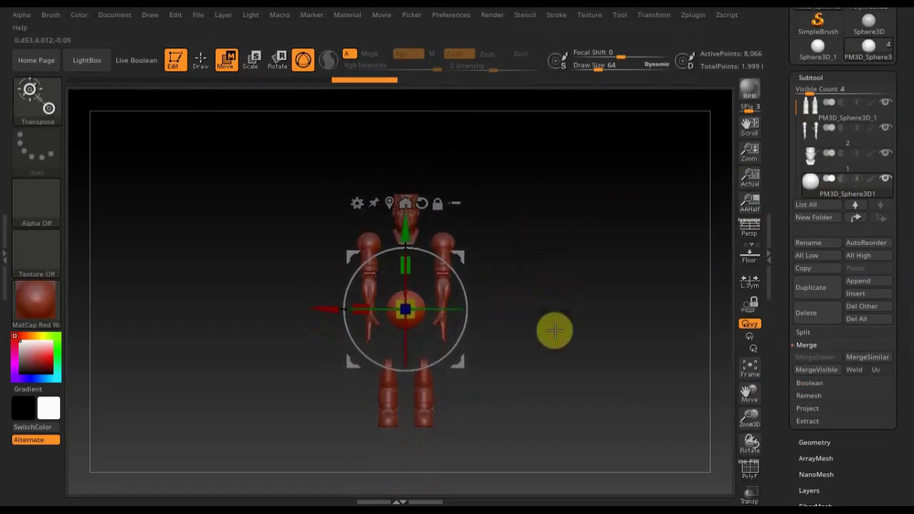
mouse_move(552, 329)
left_mouse_down("alt")
mouse_move(574, 387)
mouse_move(568, 328)
left_mouse_up("alt")
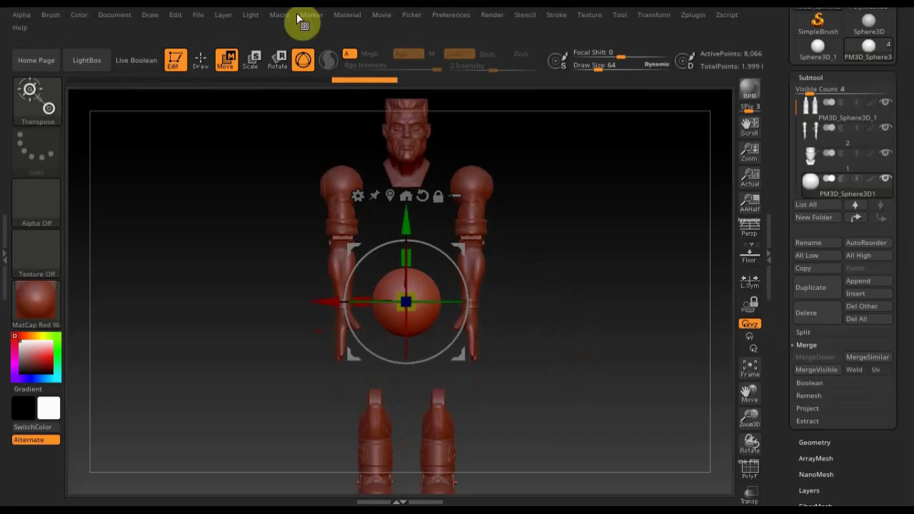
left_click(202, 63)
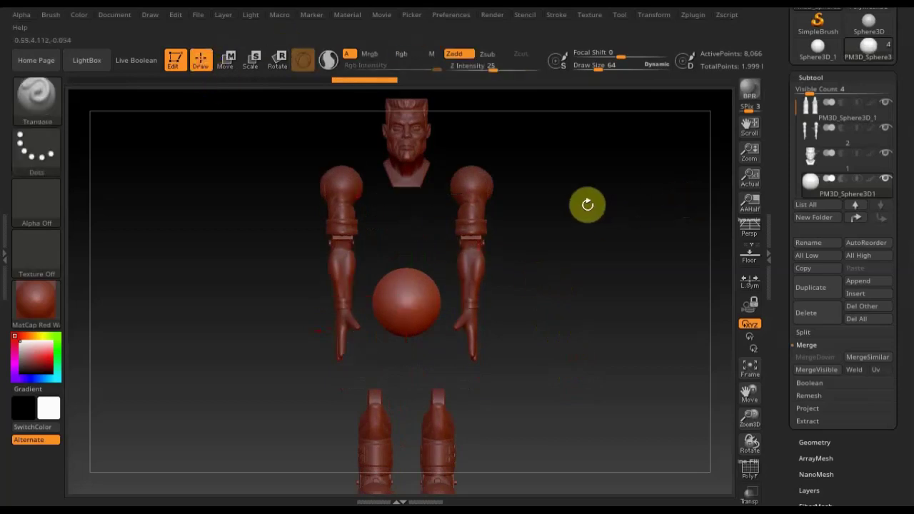
left_click_drag(658, 269, 657, 283, "shift")
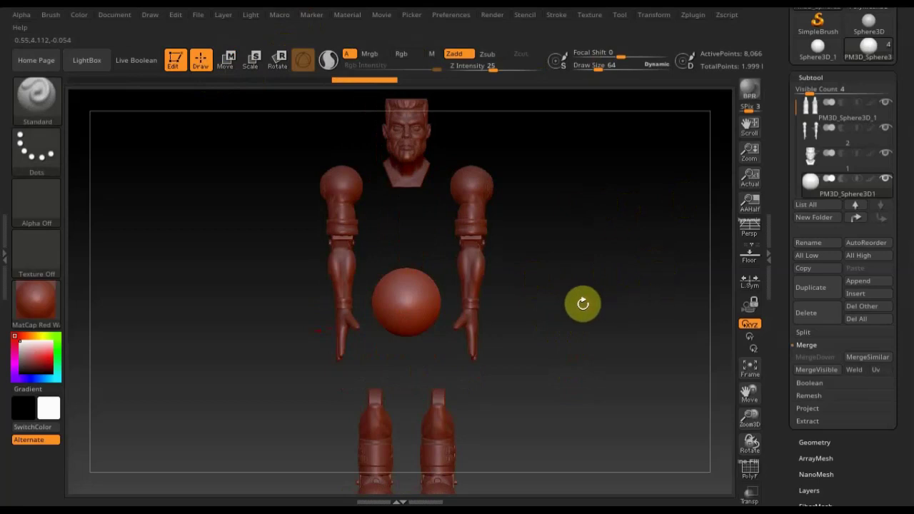
- Widen the waist sphere, then duplicate it and raise the copy into the chest
left_click(227, 61)
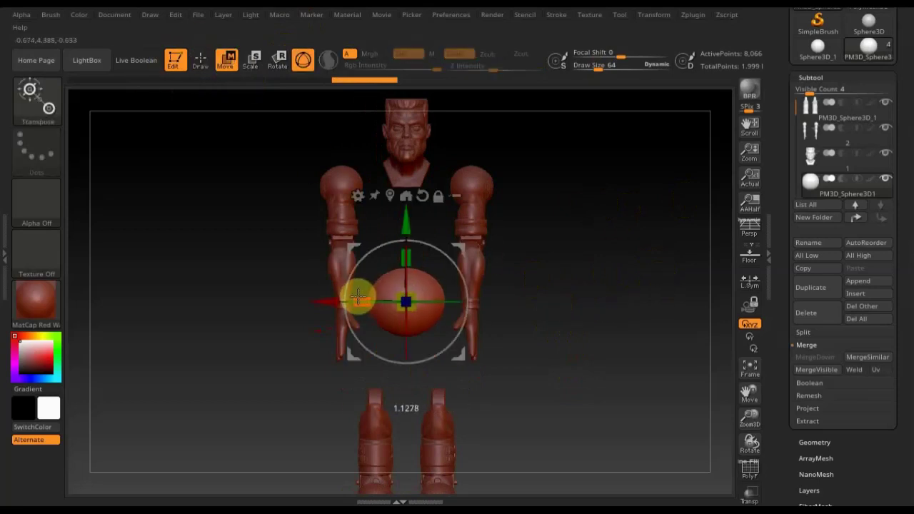
left_click(207, 64)
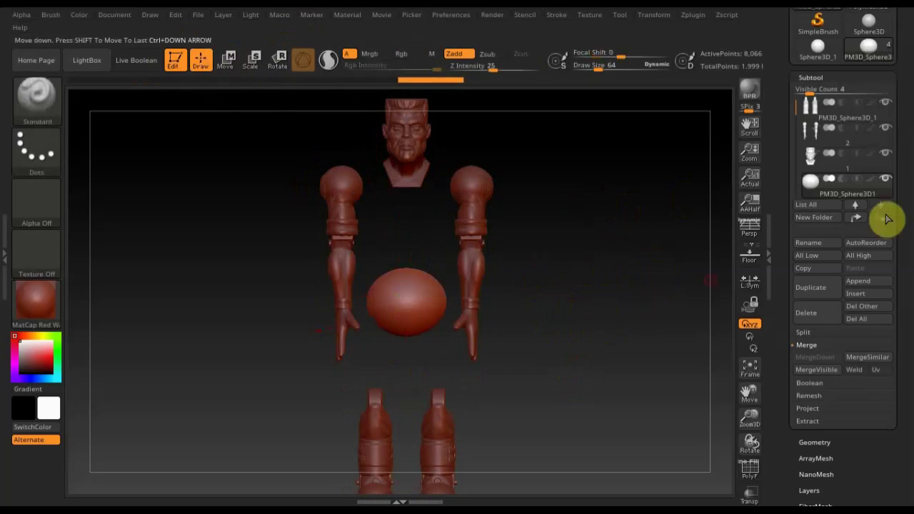
left_click(815, 288)
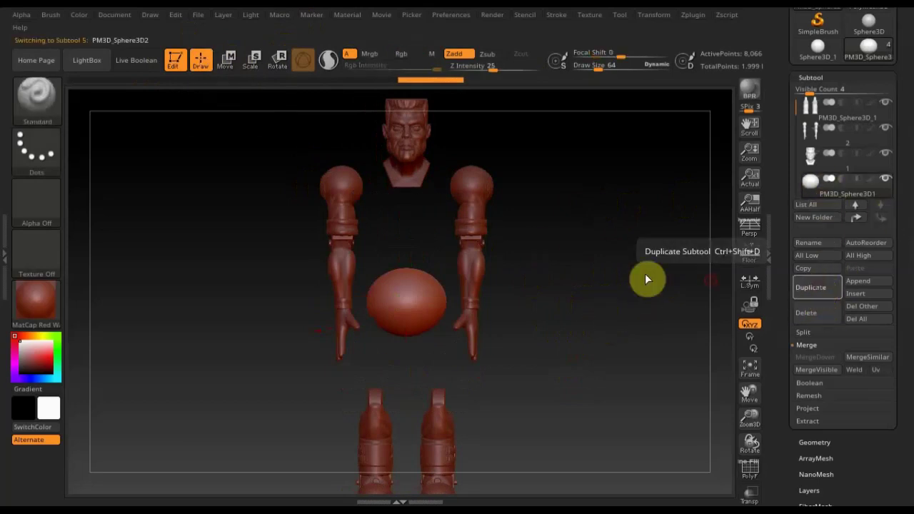
left_click(227, 61)
left_click_drag(417, 229, 411, 132)
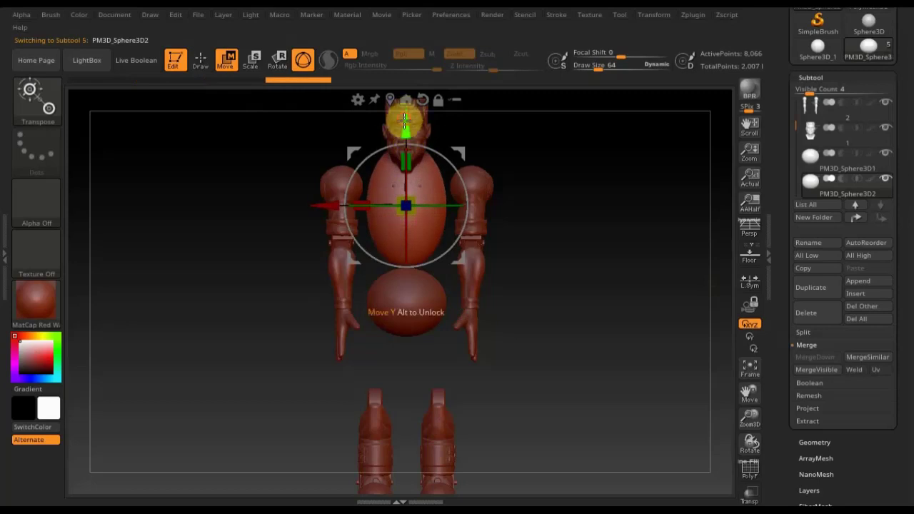
left_click_drag(406, 132, 407, 139)
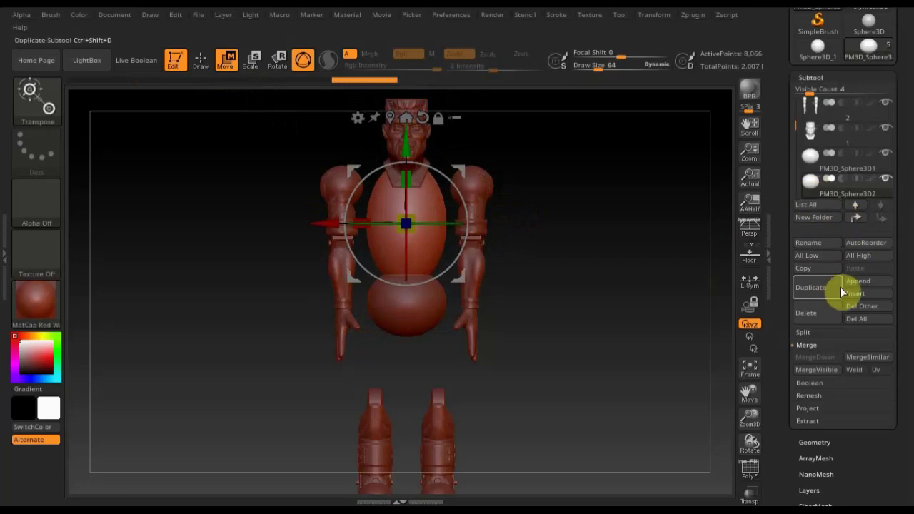
- Duplicate the chest sphere, shrink it over the left leg, and nudge it forward in depth
left_click(813, 288)
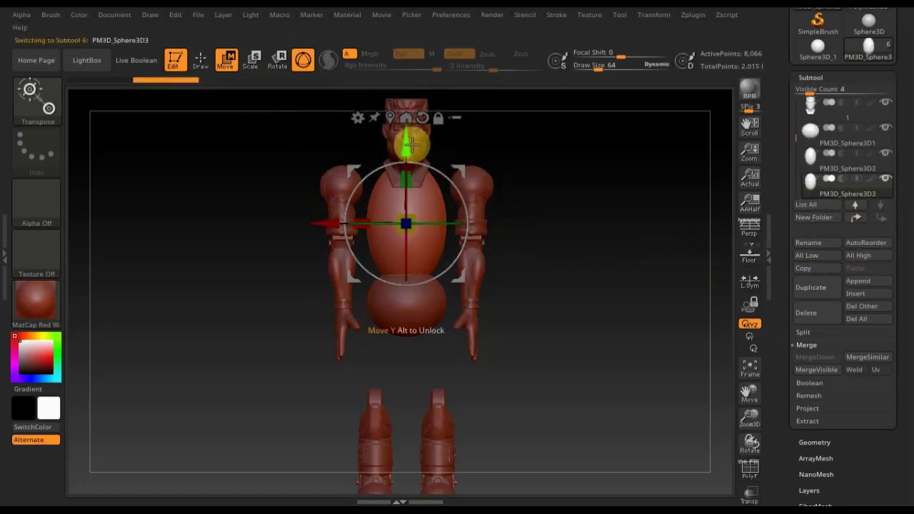
left_click_drag(406, 147, 378, 285)
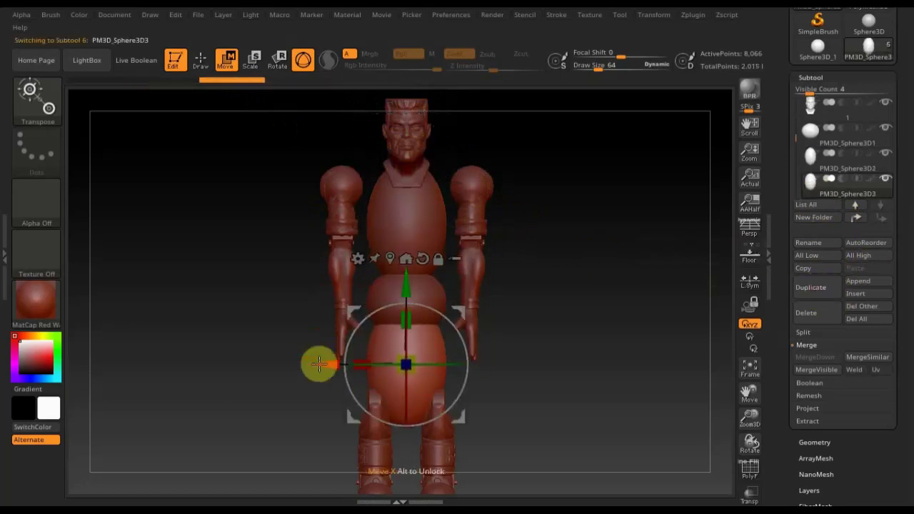
left_click_drag(326, 363, 300, 365)
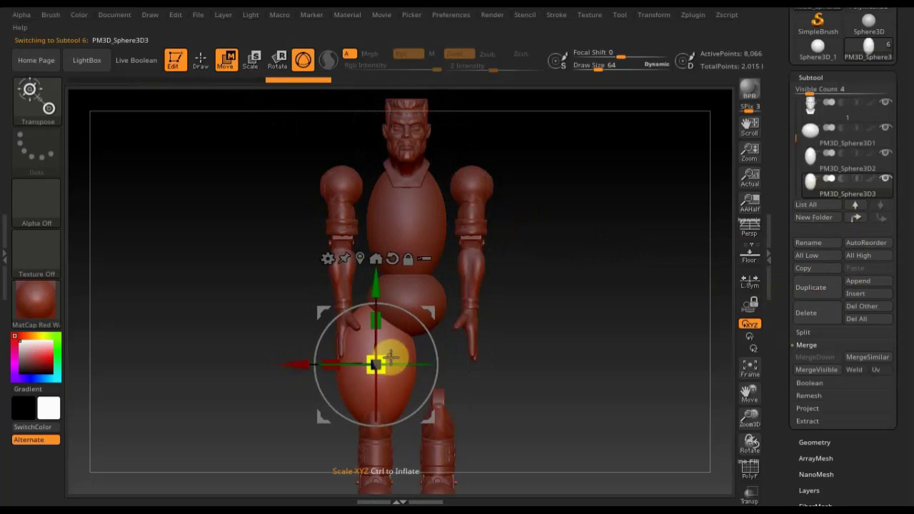
left_click_drag(383, 372, 378, 364)
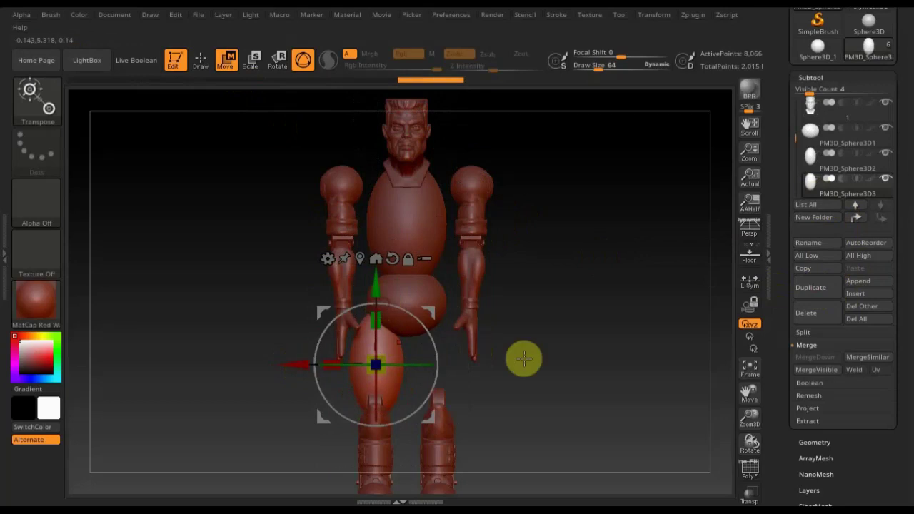
left_click_drag(522, 359, 594, 363)
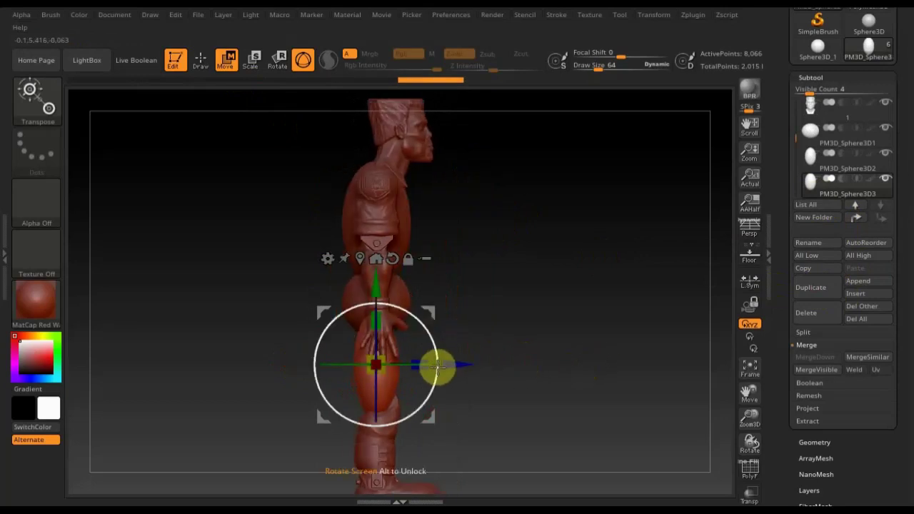
left_click_drag(453, 364, 460, 364)
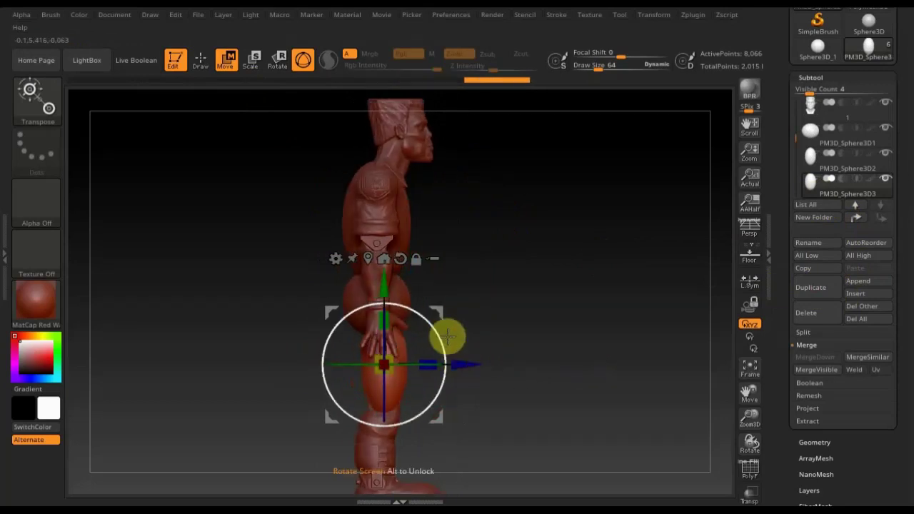
left_click_drag(577, 350, 599, 351)
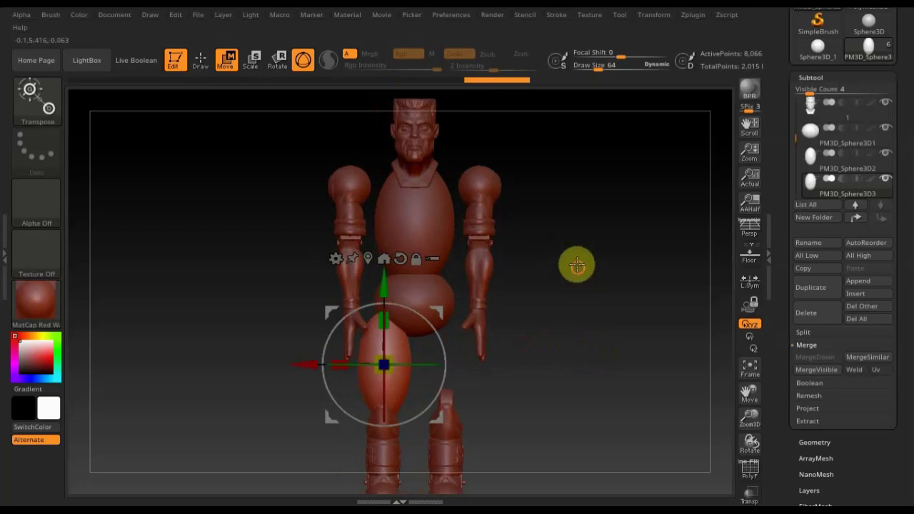
mouse_move(576, 265)
left_mouse_down("alt")
mouse_move(582, 300)
mouse_move(559, 260)
left_mouse_up("alt")
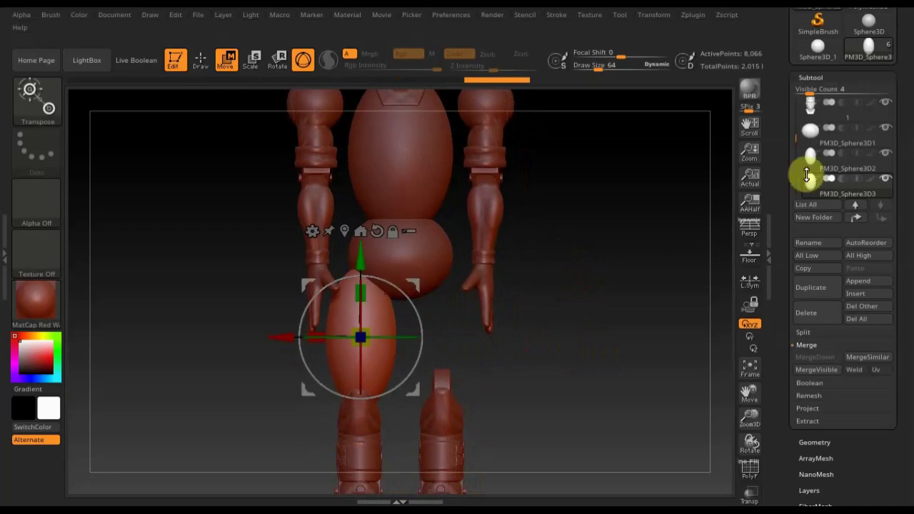
- Adjust the waist sphere's height slightly
left_click(810, 135)
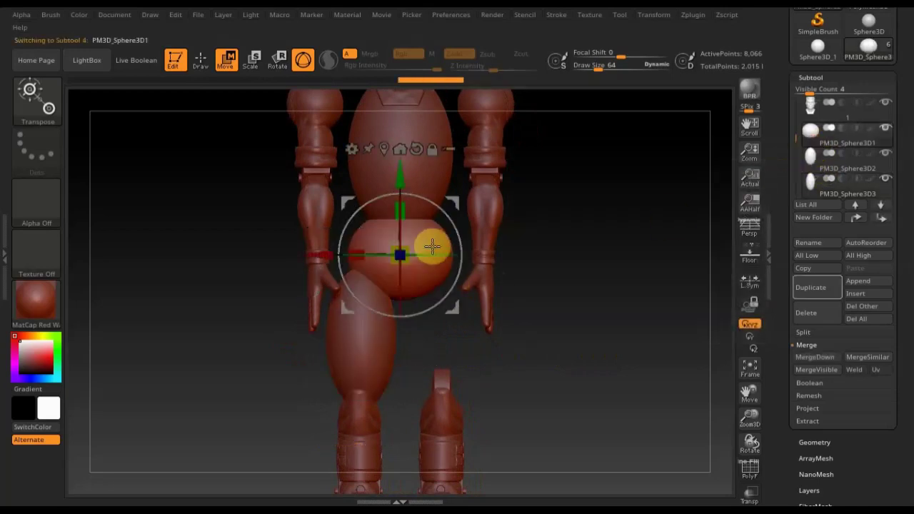
left_click_drag(400, 178, 403, 190)
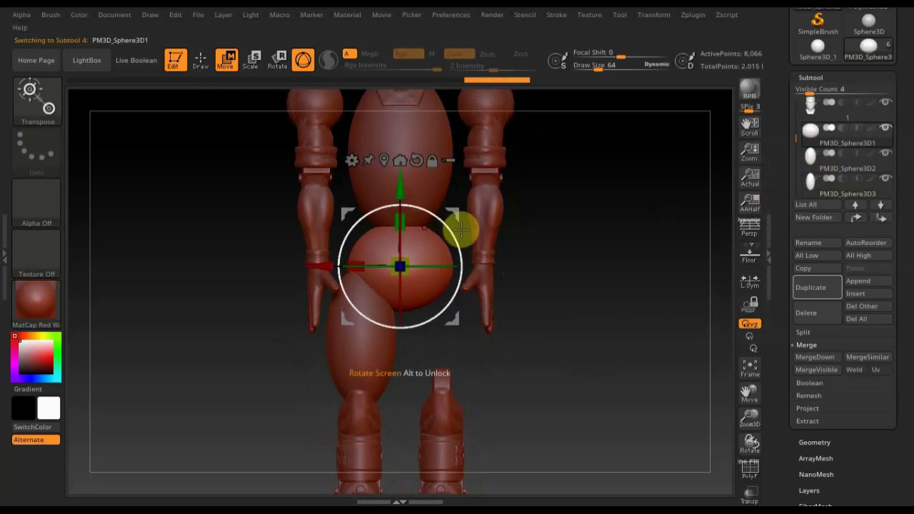
mouse_move(465, 224)
left_mouse_down()
mouse_move(545, 285)
mouse_move(538, 256)
left_mouse_up()
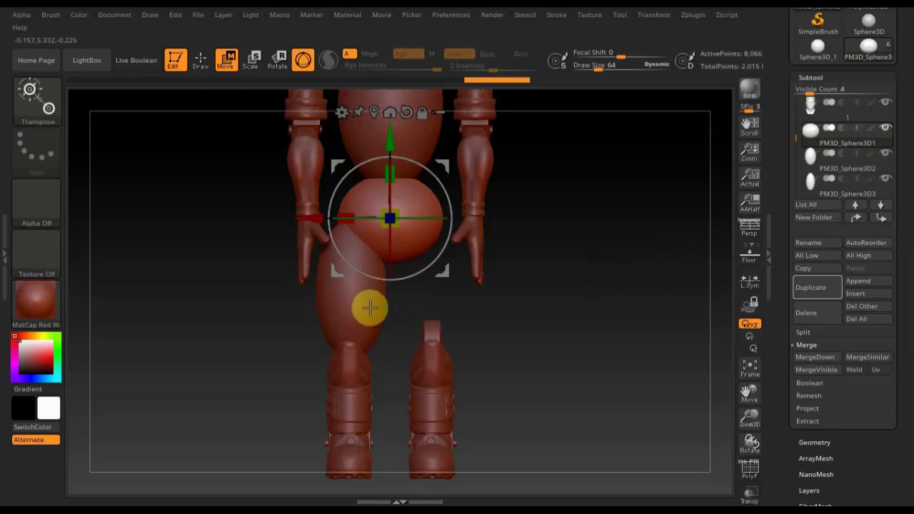
- Resize the thigh sphere and push it forward in depth to line up with the leg and boot
left_click(818, 190)
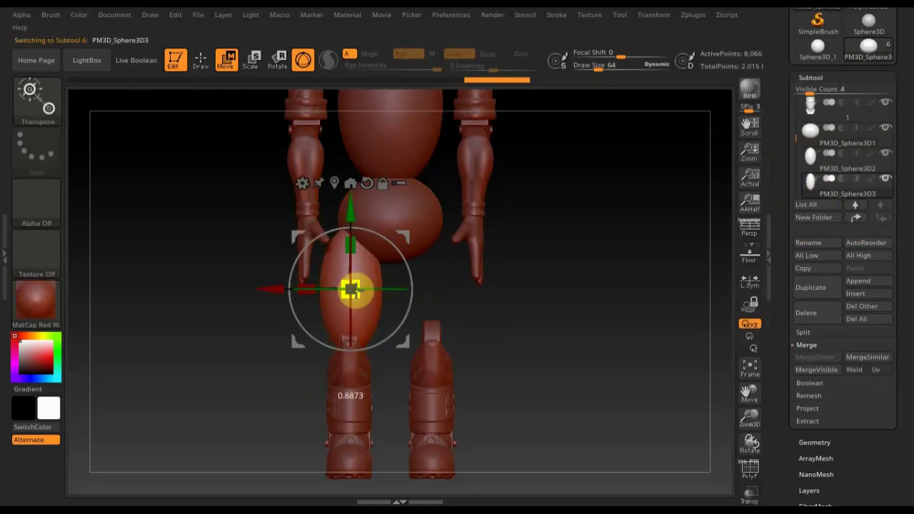
left_click_drag(350, 289, 351, 285)
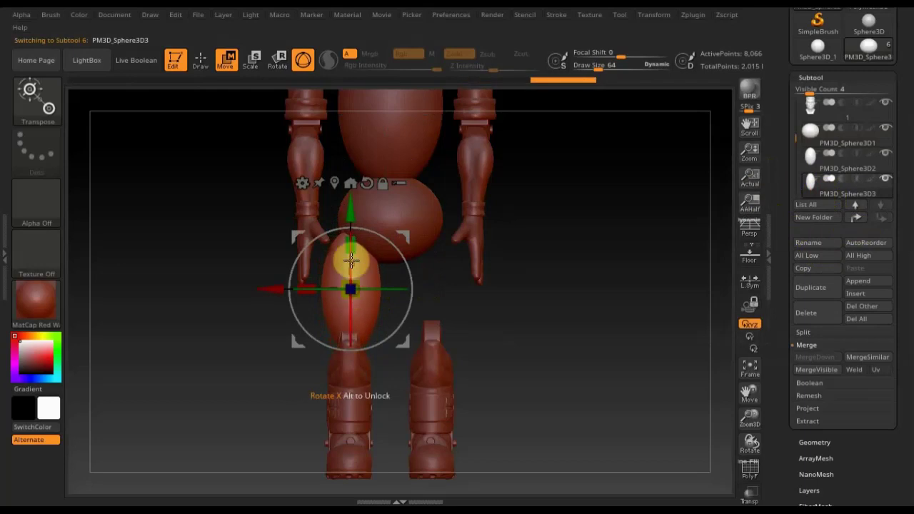
mouse_move(429, 286)
left_mouse_down()
mouse_move(509, 310)
mouse_move(550, 310)
left_mouse_up()
left_click_drag(437, 293, 441, 292)
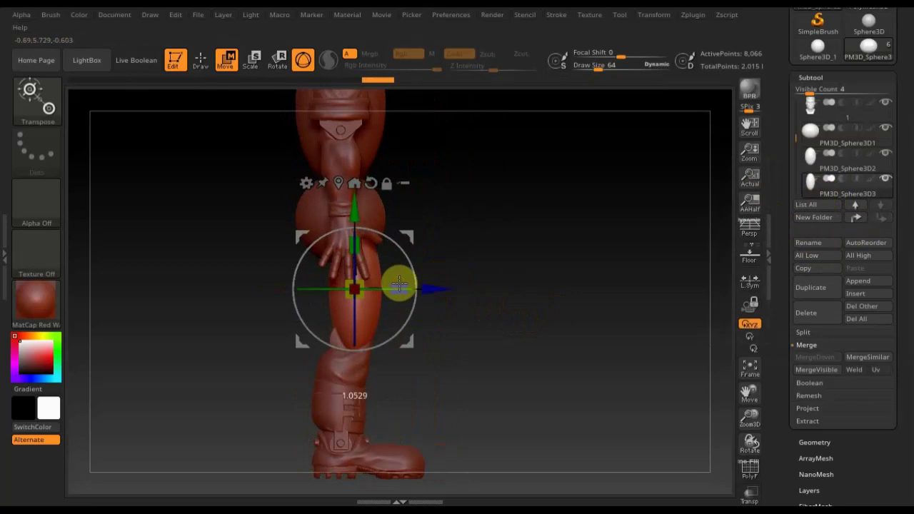
left_click_drag(500, 314, 563, 328)
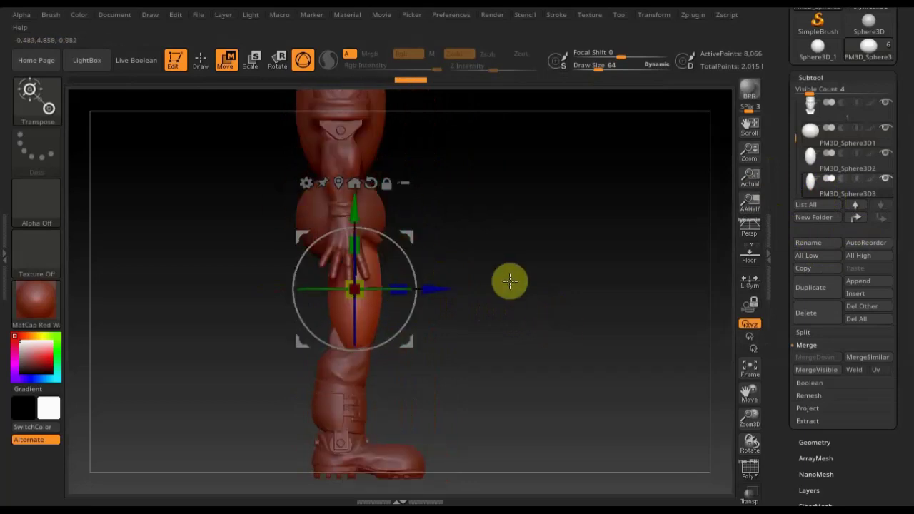
mouse_move(509, 280)
left_mouse_down()
mouse_move(503, 297)
mouse_move(452, 295)
mouse_move(526, 304)
mouse_move(517, 273)
left_mouse_up()
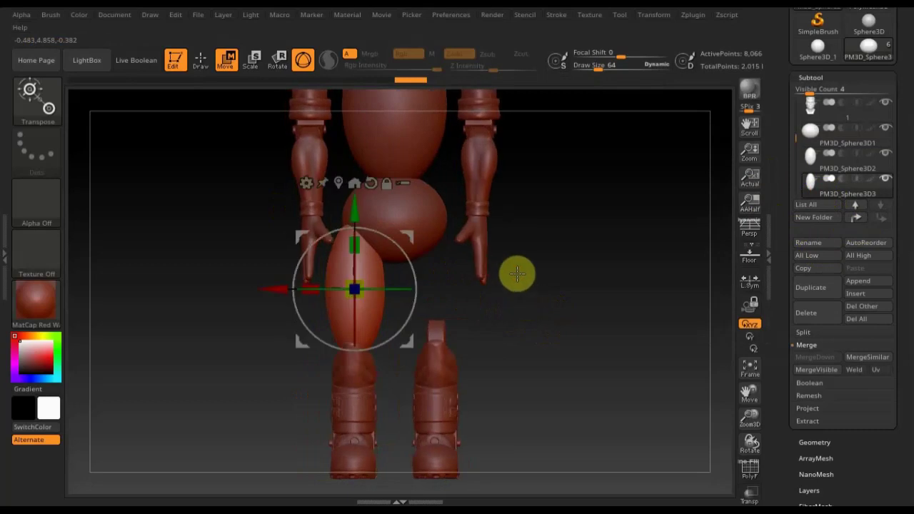
left_click(200, 61)
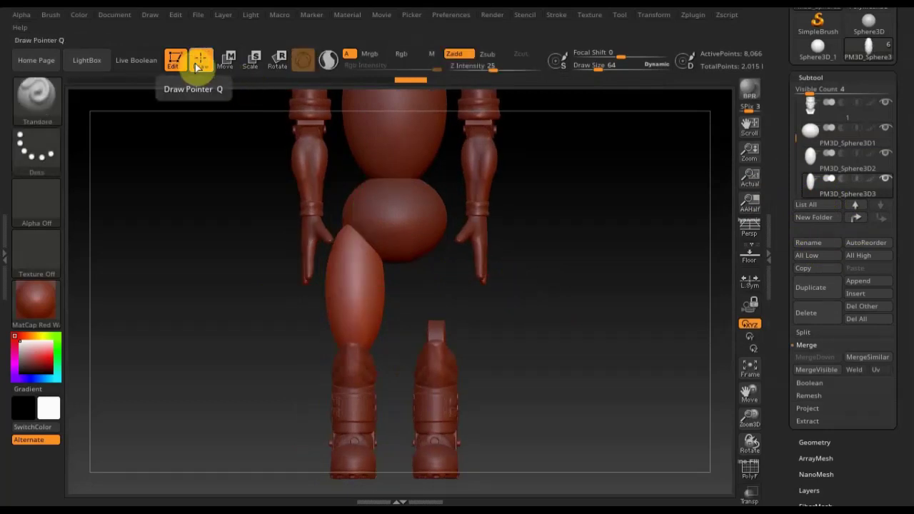
mouse_move(828, 157)
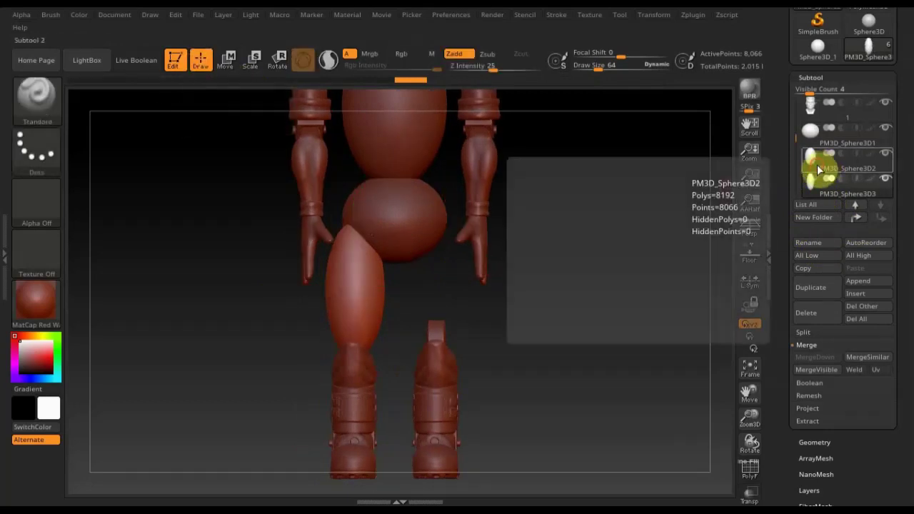
- Cut one side of the pelvis sphere with TrimCurve, then Mirror And Weld it symmetric
left_click(817, 164)
left_click(816, 146)
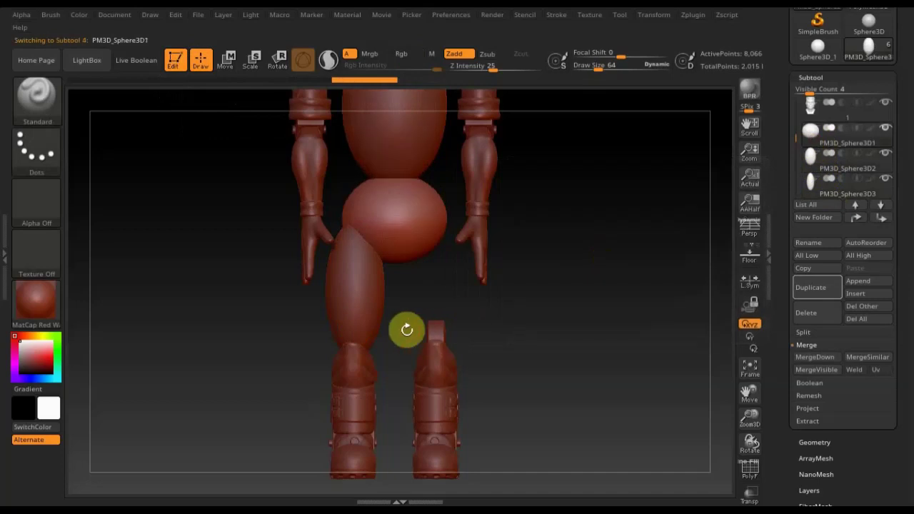
left_click(36, 109)
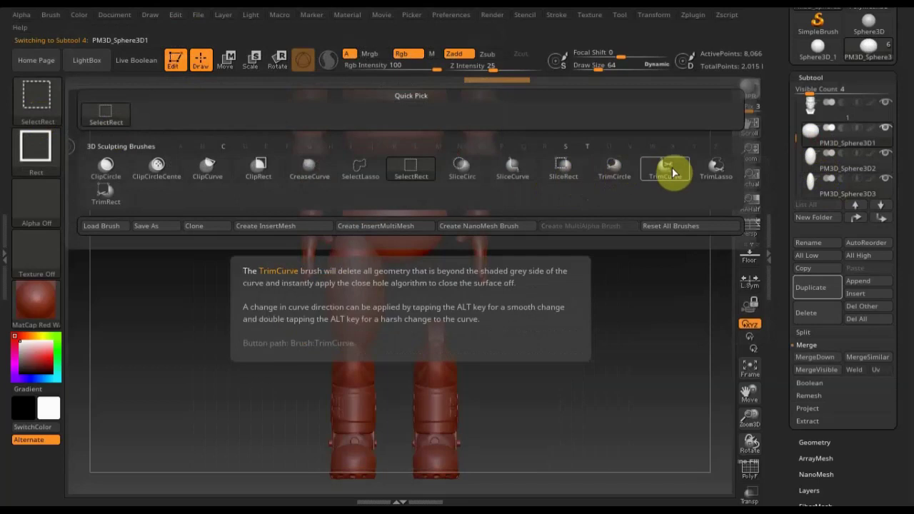
left_click(562, 271)
mouse_move(403, 326)
left_mouse_down("ctrl+shift")
mouse_move(319, 157)
mouse_move(323, 140)
left_mouse_up("ctrl+shift")
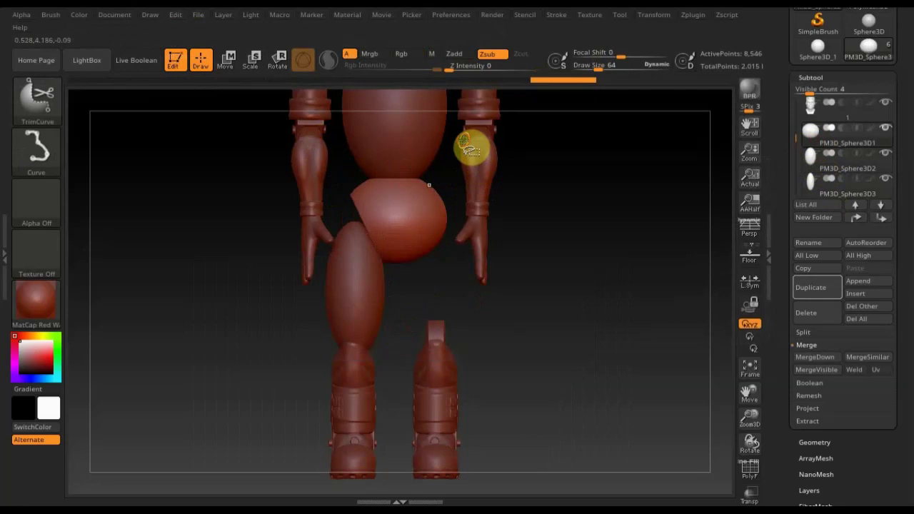
left_click_drag(468, 147, 413, 299, "ctrl+shift")
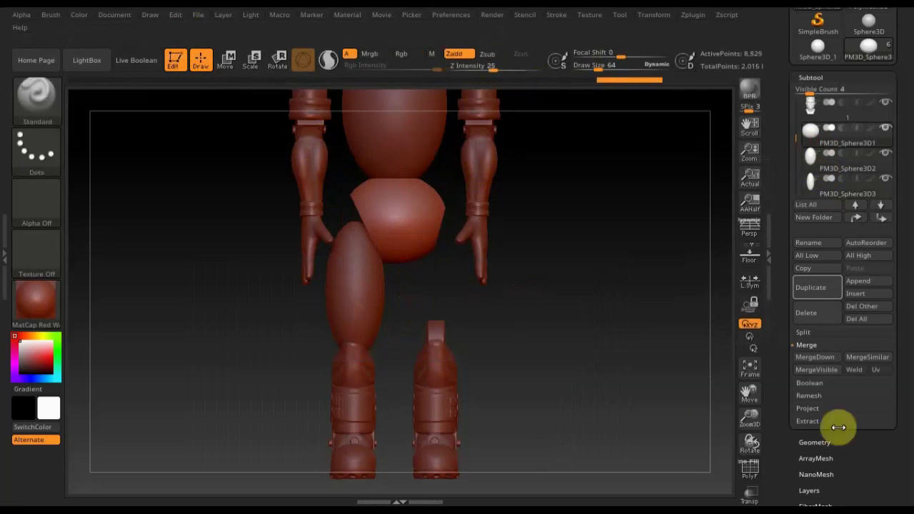
left_click(814, 442)
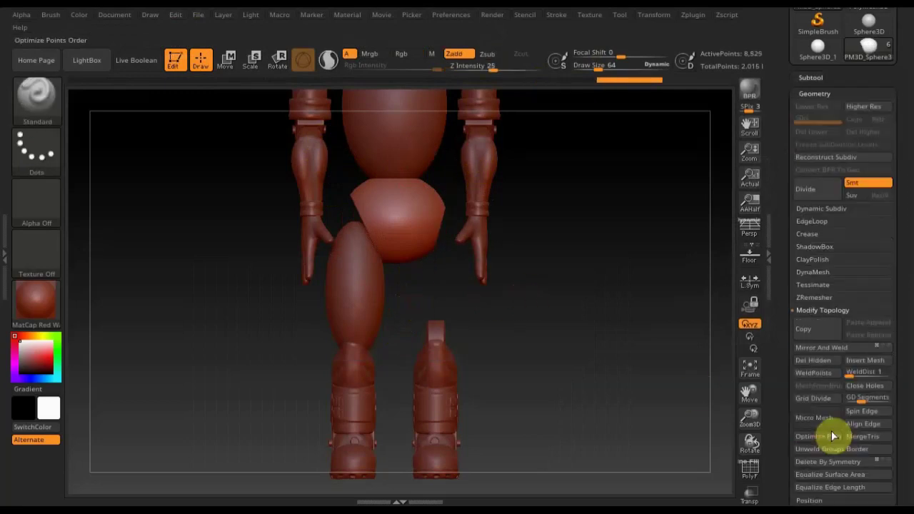
left_click(832, 348)
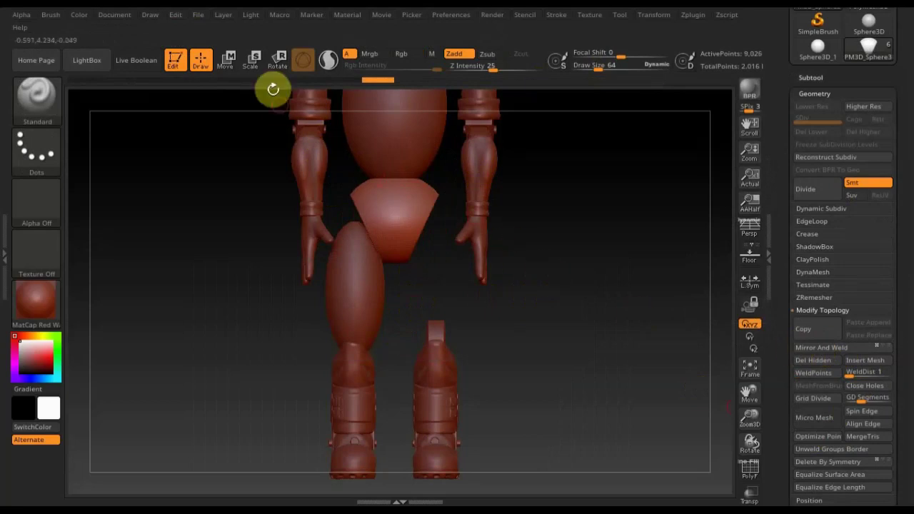
- Lower the trimmed pelvis under the torso and narrow it slightly sideways
left_click(227, 65)
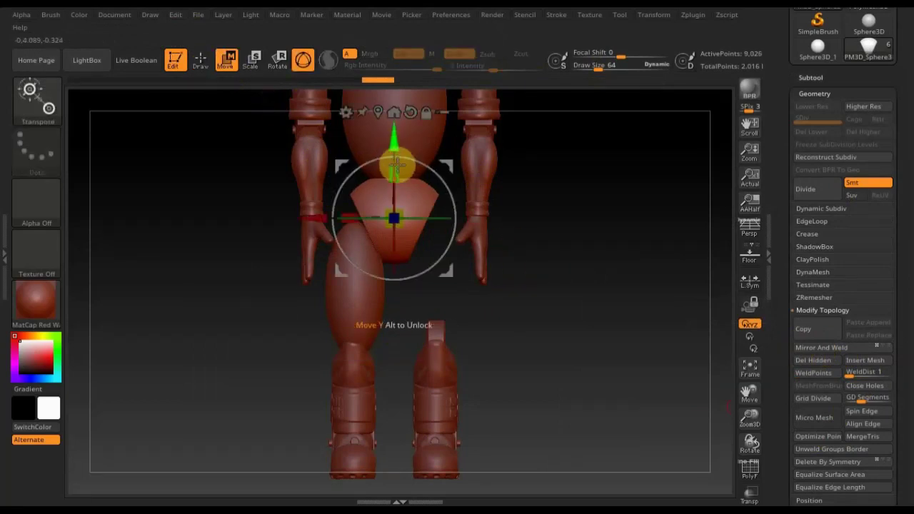
left_click_drag(396, 169, 394, 153)
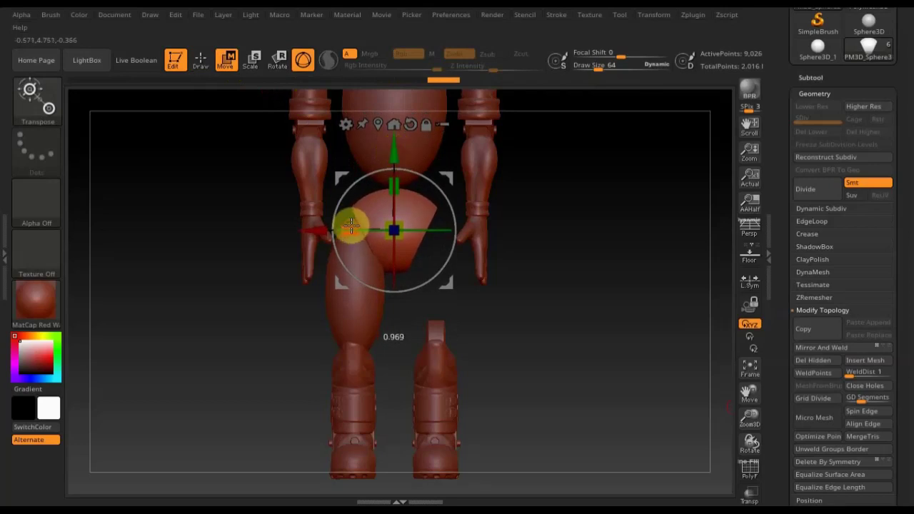
left_click_drag(351, 226, 386, 184)
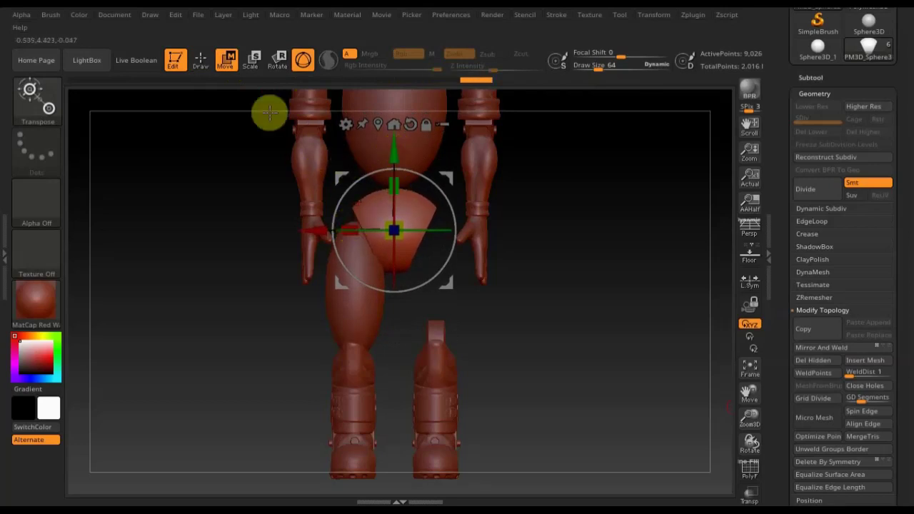
left_click(207, 65)
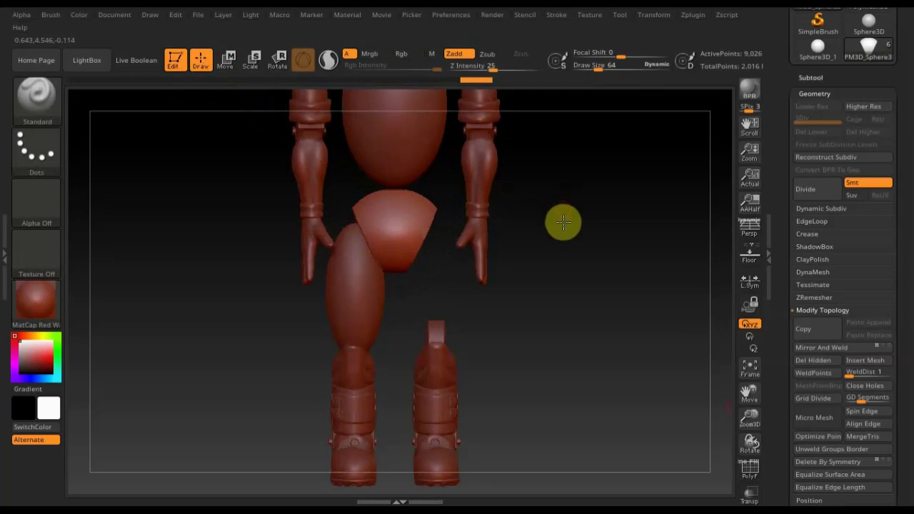
left_click_drag(564, 229, 569, 346, "alt")
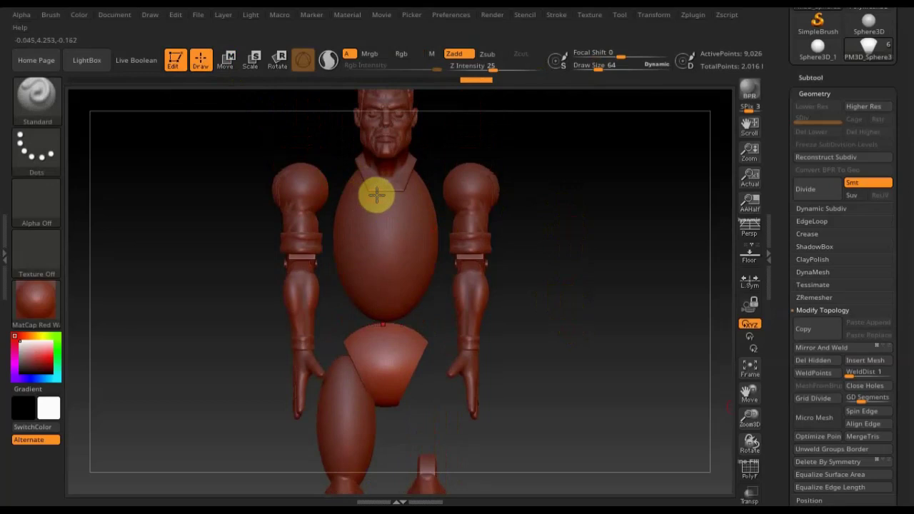
- Select the torso subtool and load the Move Topological brush at Draw Size 452
left_click(810, 74)
mouse_move(813, 163)
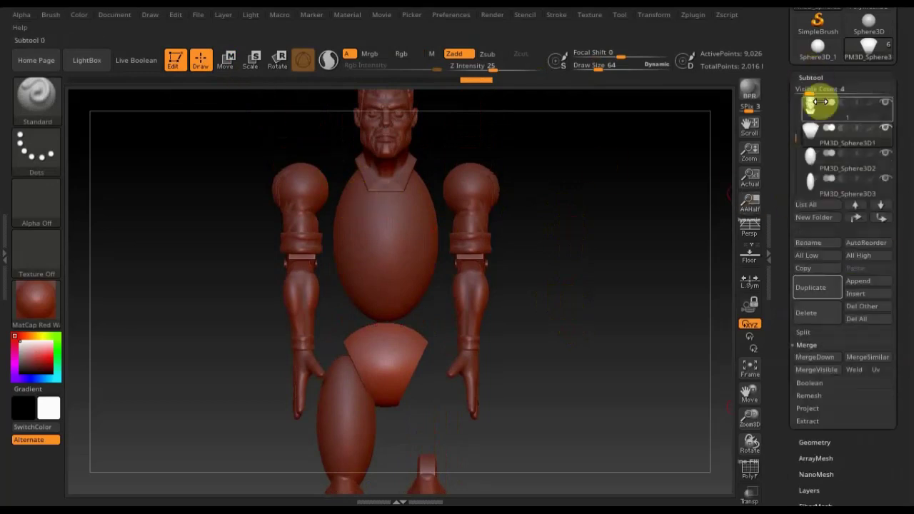
left_click(814, 164)
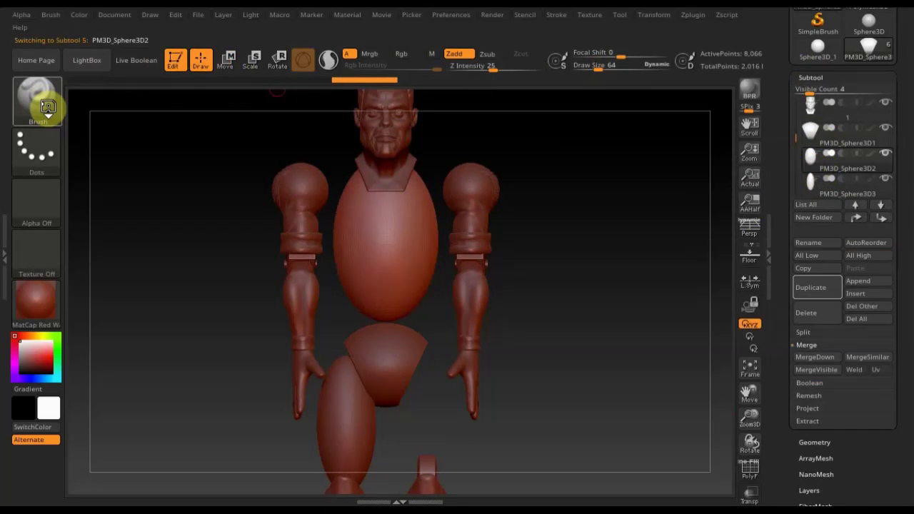
left_click(48, 107)
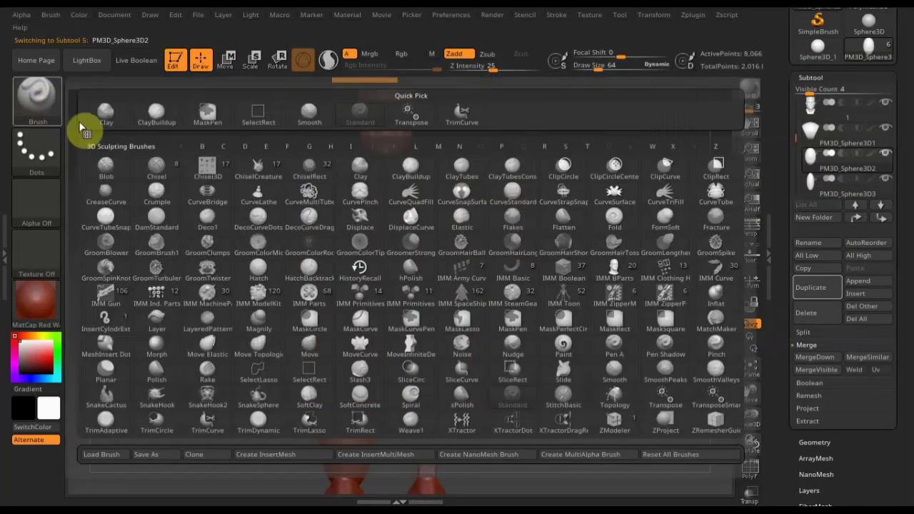
left_click(262, 348)
left_click_drag(606, 67, 638, 75)
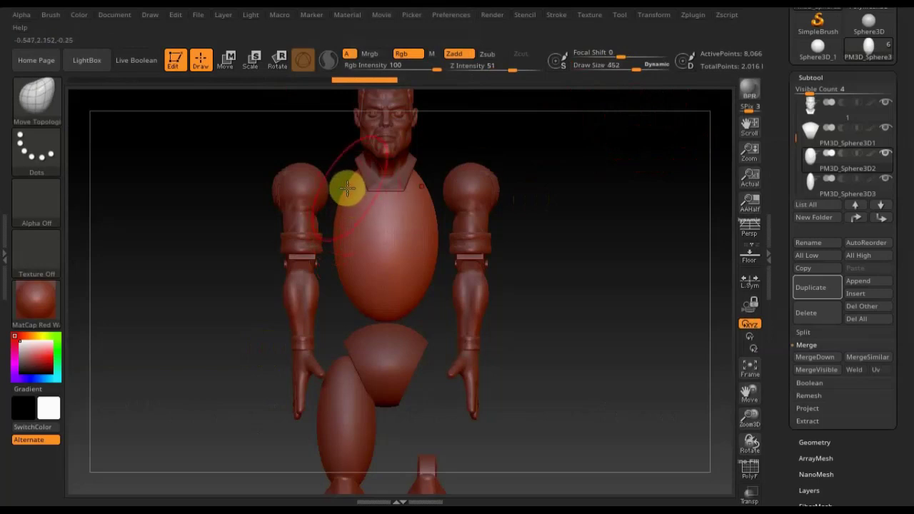
- Pull the torso's upper sides out to the shoulders and shape its lower edge at the waist
left_click_drag(347, 188, 295, 154)
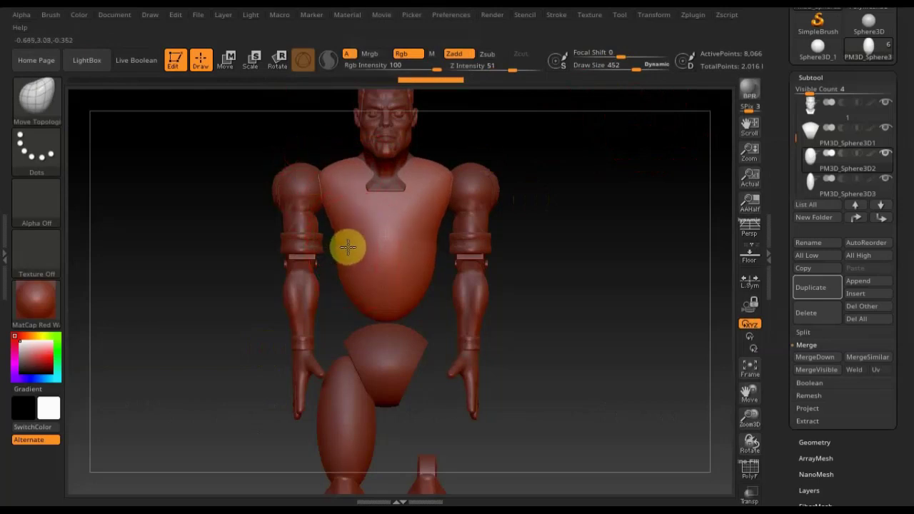
left_click_drag(347, 247, 366, 305)
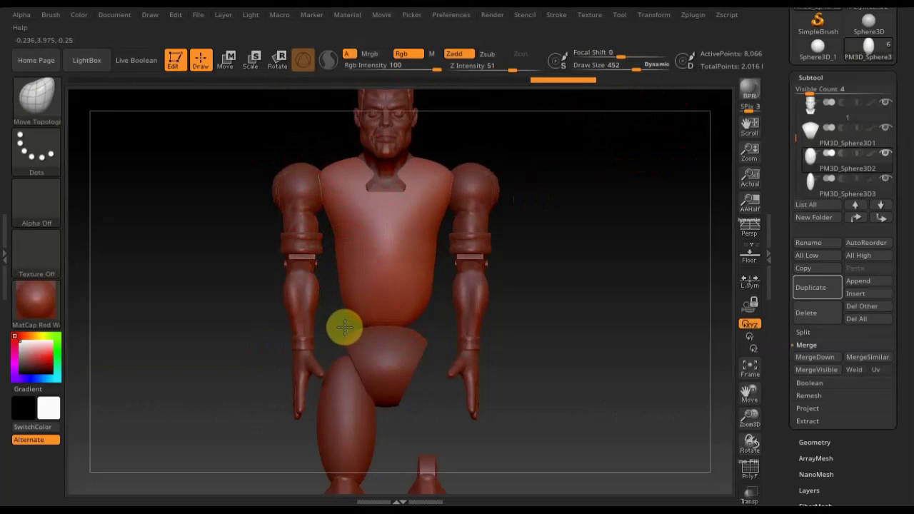
mouse_move(569, 326)
left_mouse_down("alt")
mouse_move(548, 243)
mouse_move(541, 282)
mouse_move(519, 292)
mouse_move(528, 346)
left_mouse_up("alt")
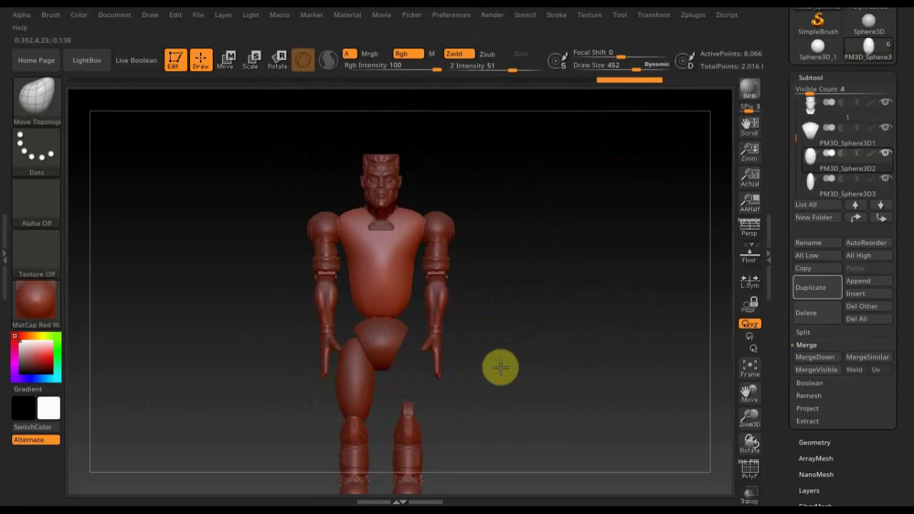
key("ctrl+z")
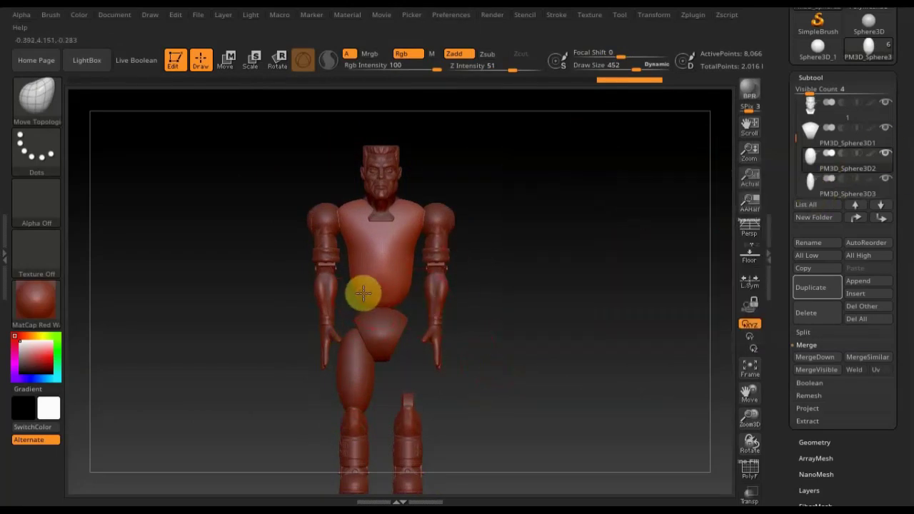
left_click_drag(363, 280, 359, 298)
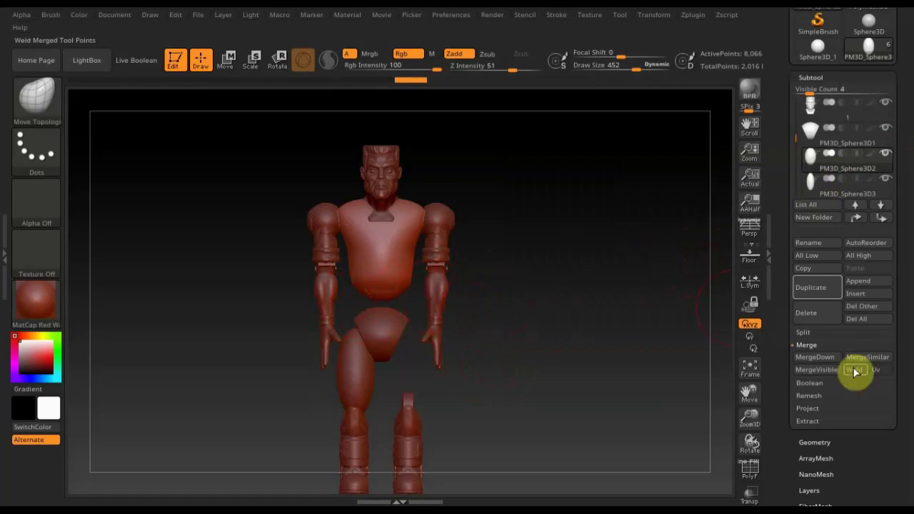
- DynaMesh the torso at resolution 128 and smooth it up toward the shoulder
left_click(820, 442)
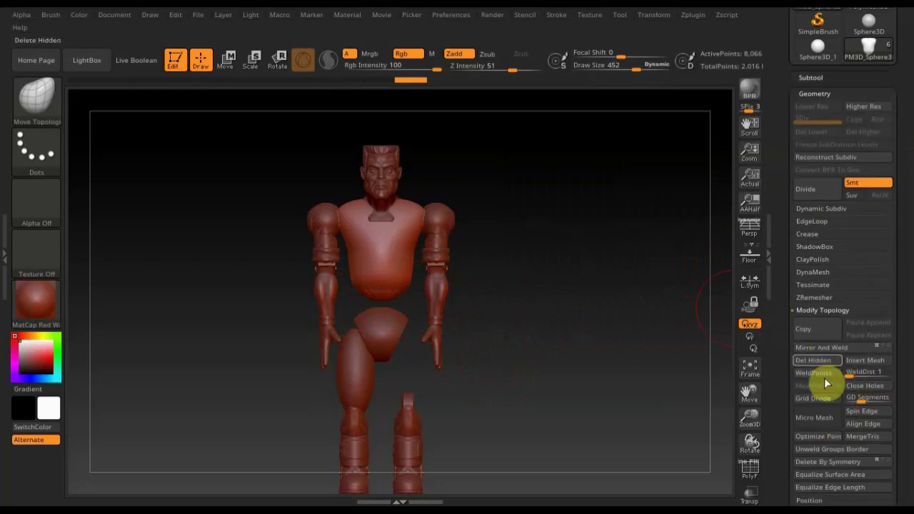
left_click(816, 272)
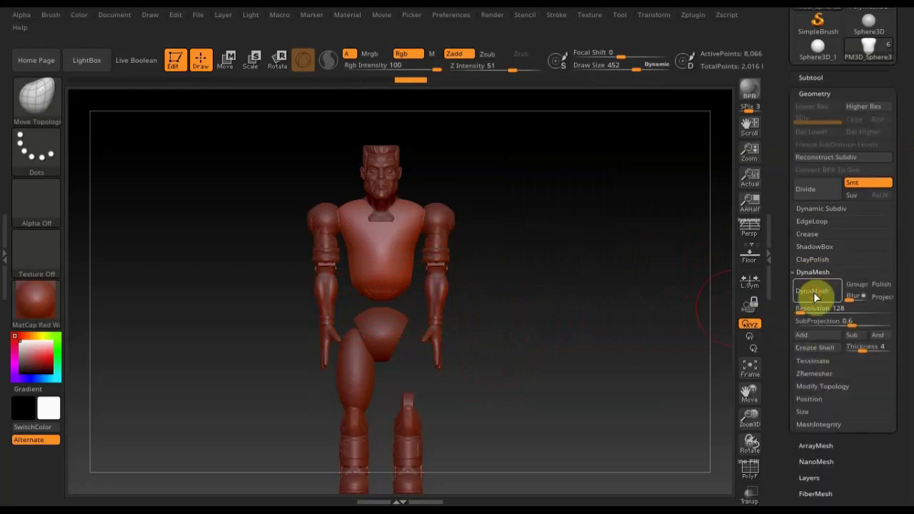
left_click(813, 293)
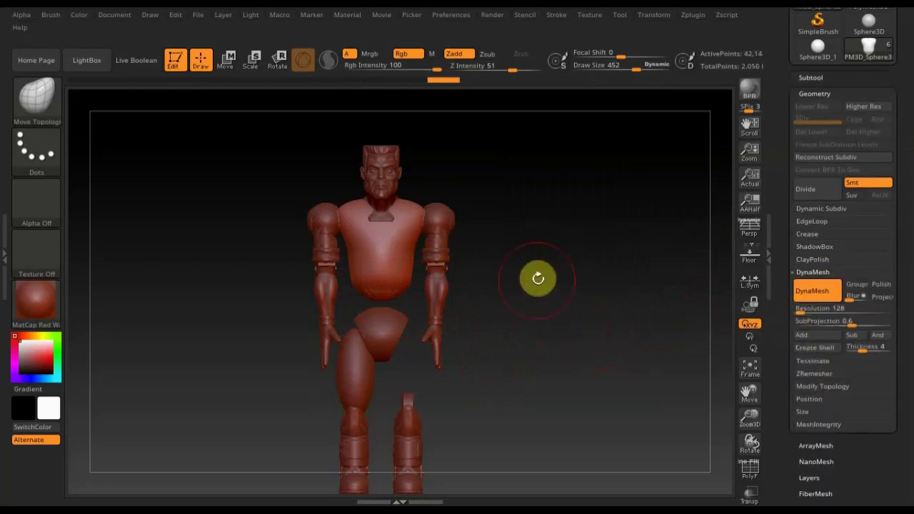
key("shift")
left_click_drag(375, 270, 342, 209, "shift")
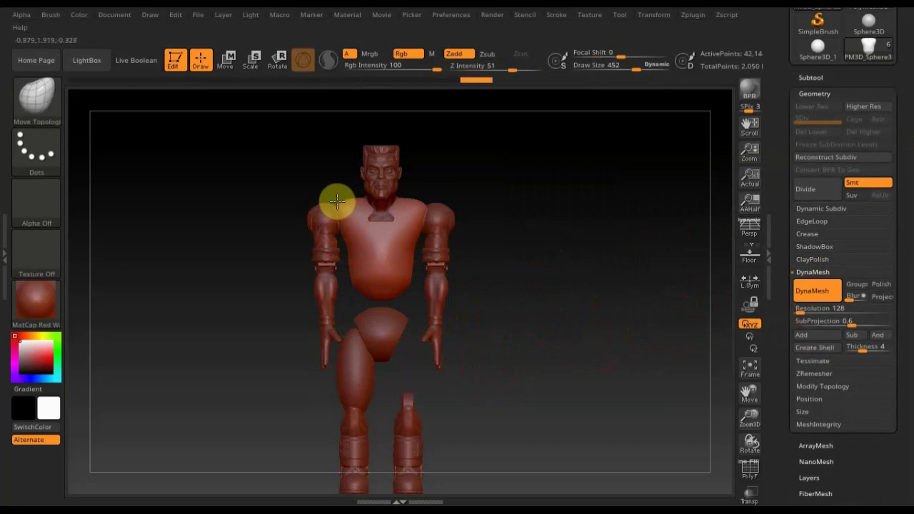
- Orbit to a side profile to check the torso's depth, then return to front view
left_click_drag(569, 199, 573, 204, "shift")
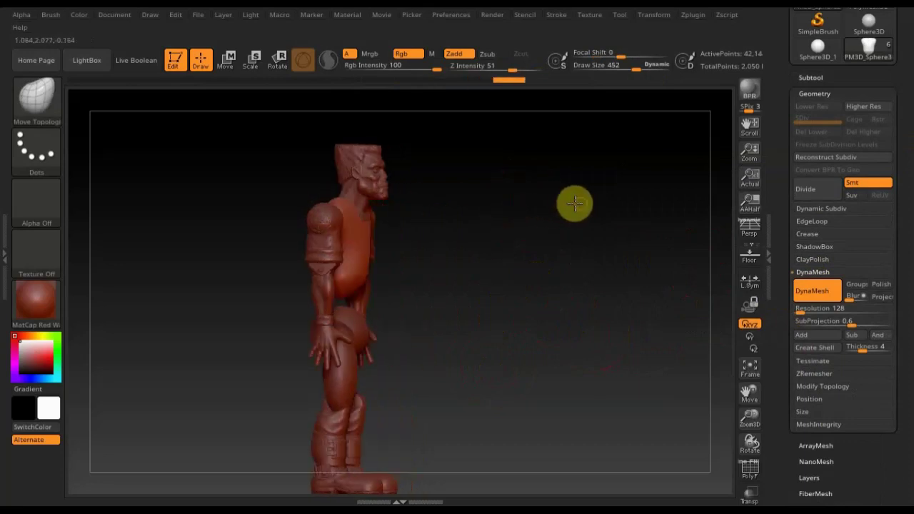
left_click_drag(503, 207, 444, 177)
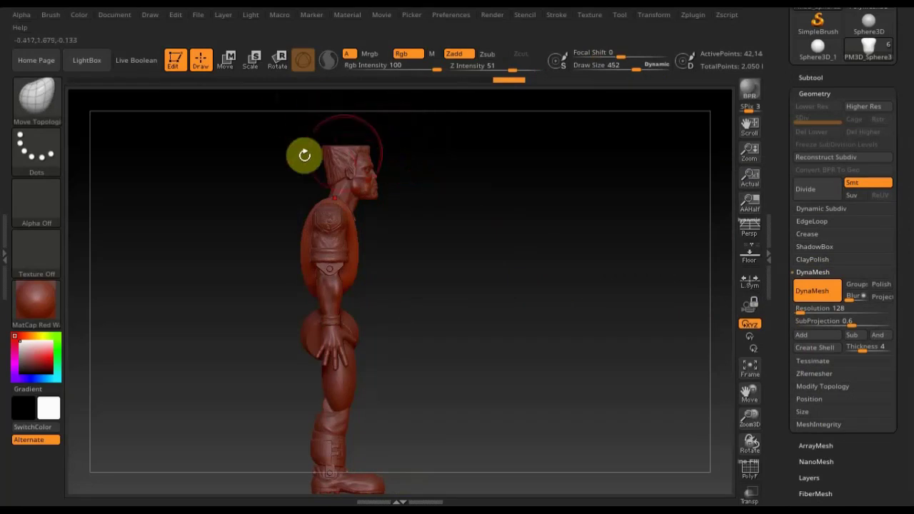
left_click_drag(302, 155, 701, 127, "shift")
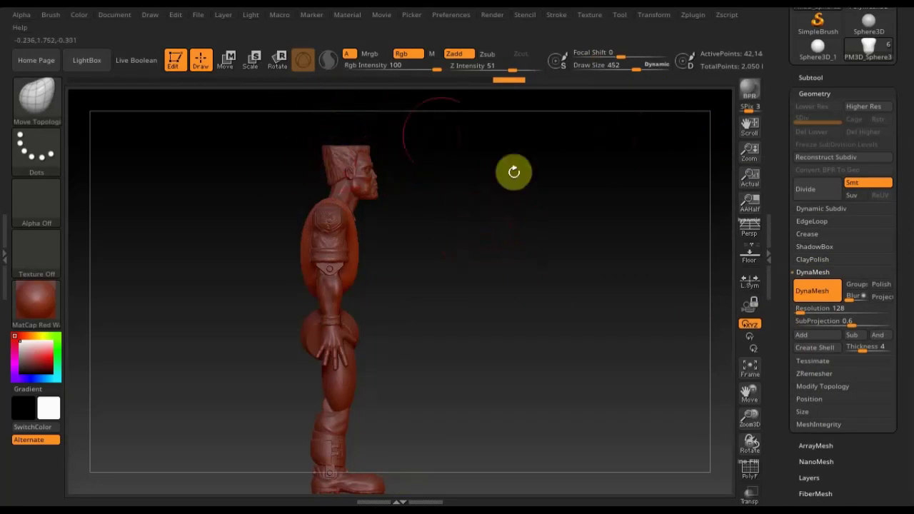
mouse_move(470, 202)
left_mouse_down()
mouse_move(561, 221)
mouse_move(550, 230)
left_mouse_up()
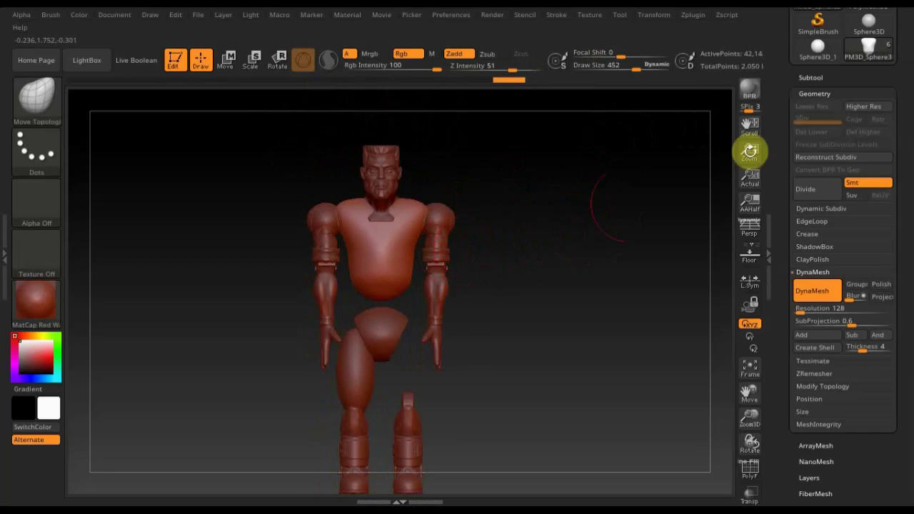
- Select the arms subtool, scale it up and rotate the arm to angle outward
left_click(813, 78)
mouse_move(847, 186)
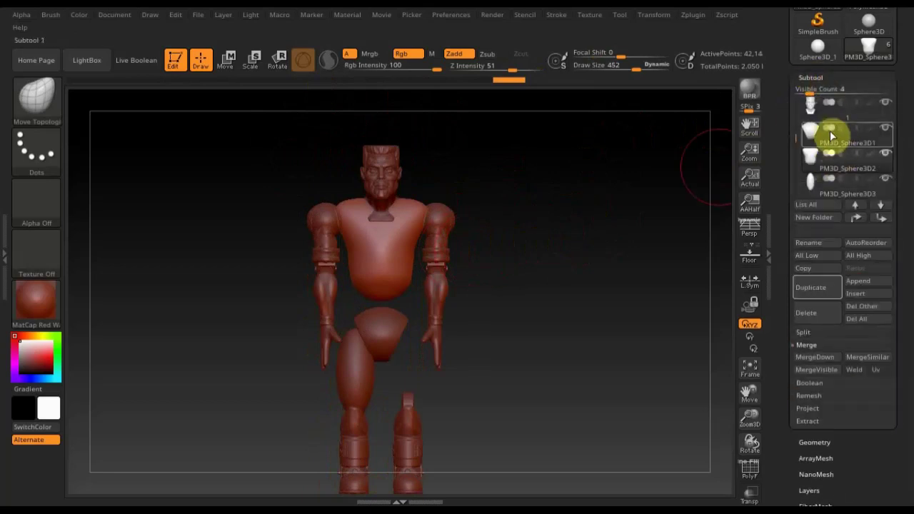
left_click(856, 205)
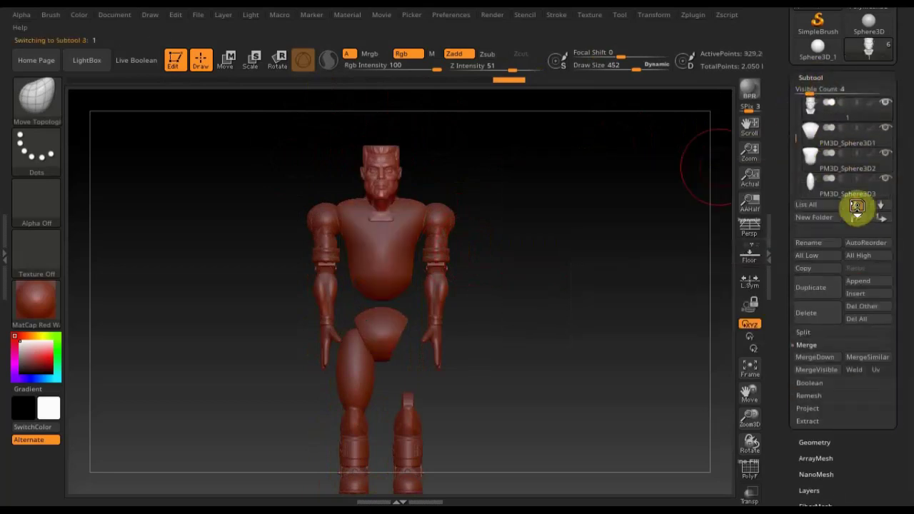
left_click(230, 67)
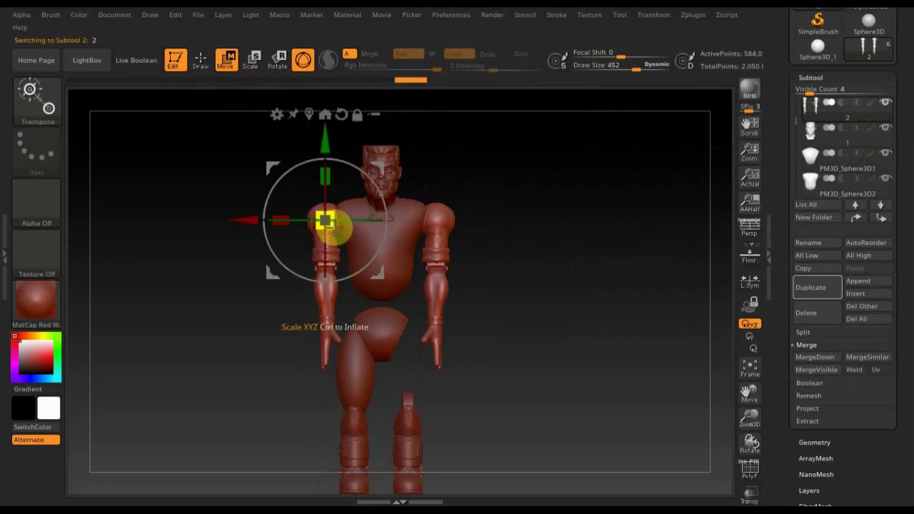
mouse_move(335, 225)
left_mouse_down()
mouse_move(340, 240)
mouse_move(322, 209)
left_mouse_up()
left_click_drag(259, 221, 228, 219)
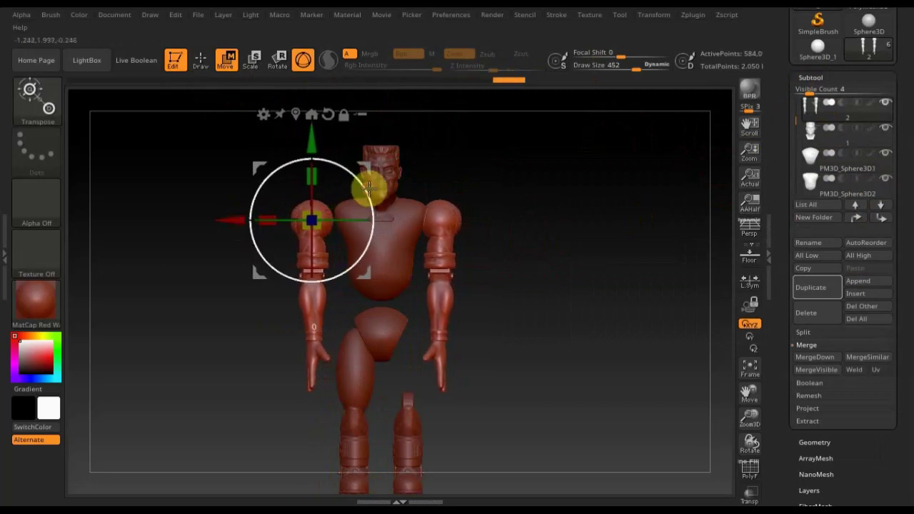
left_click_drag(367, 187, 373, 204)
left_click_drag(364, 173, 393, 174)
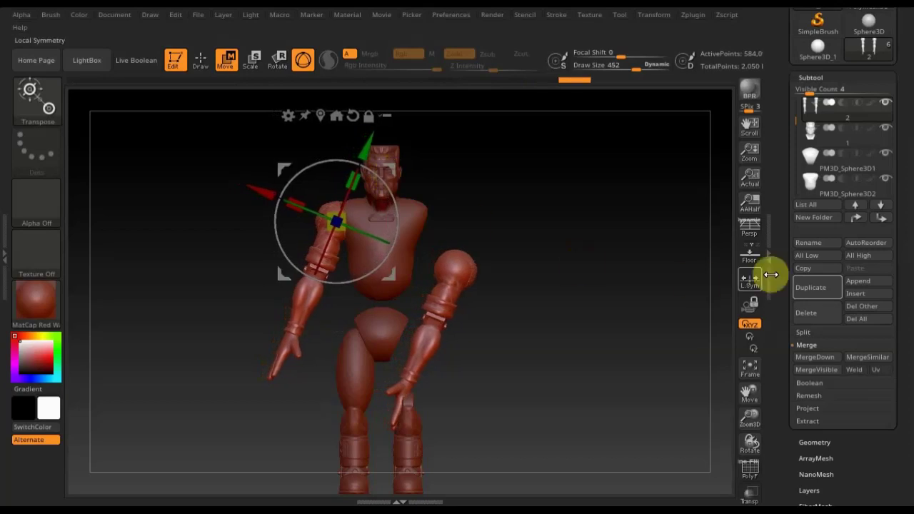
- Mirror And Weld the posed arm onto the other side of the body
left_click(816, 443)
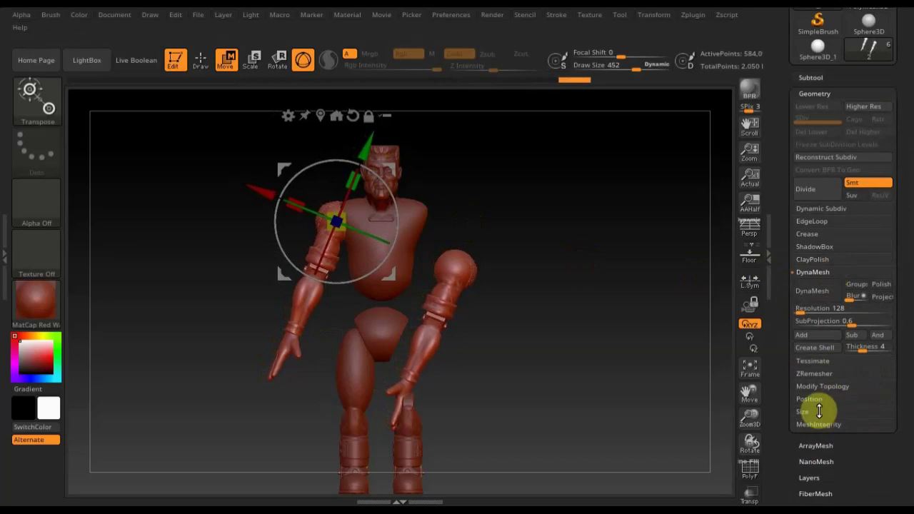
left_click(823, 385)
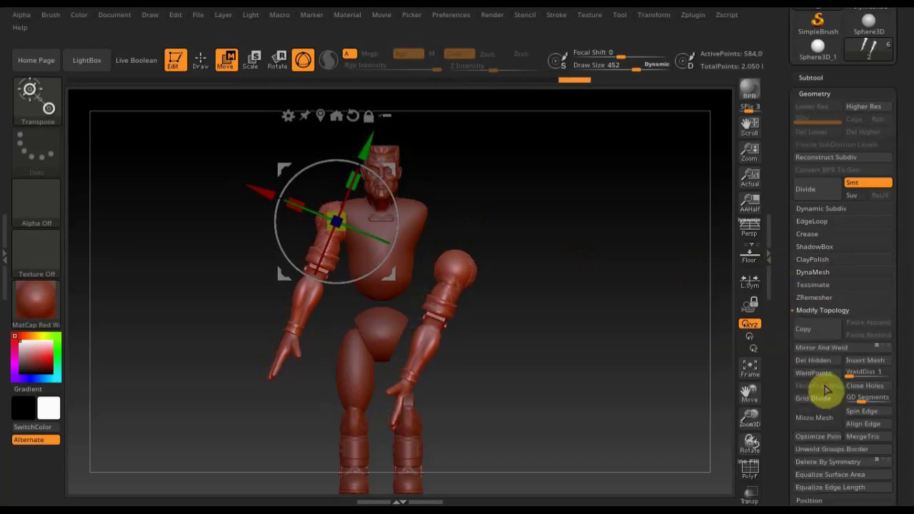
left_click(829, 349)
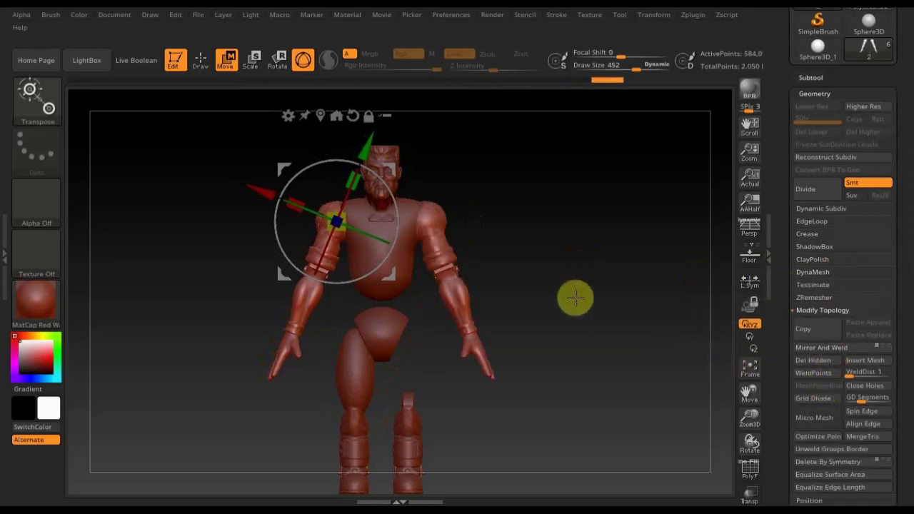
mouse_move(504, 224)
left_mouse_down("shift")
mouse_move(564, 228)
mouse_move(506, 227)
mouse_move(531, 237)
left_mouse_up("shift")
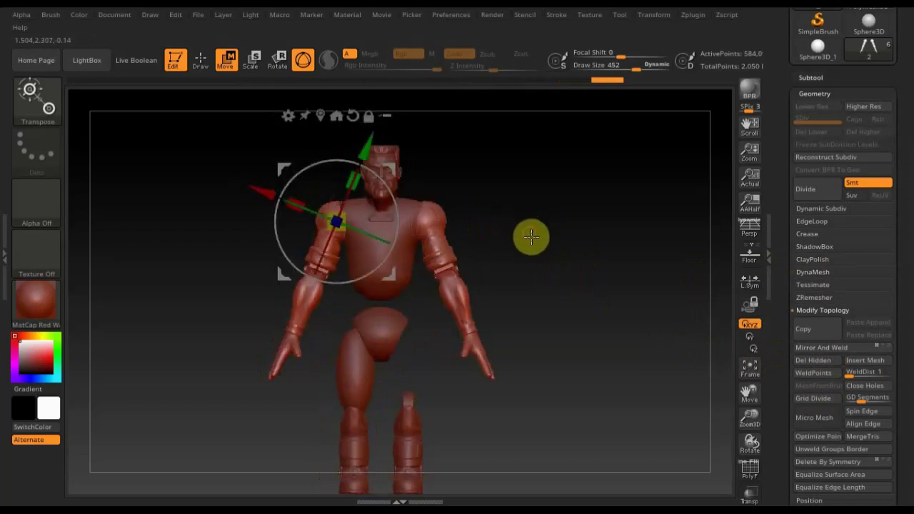
left_click(199, 58)
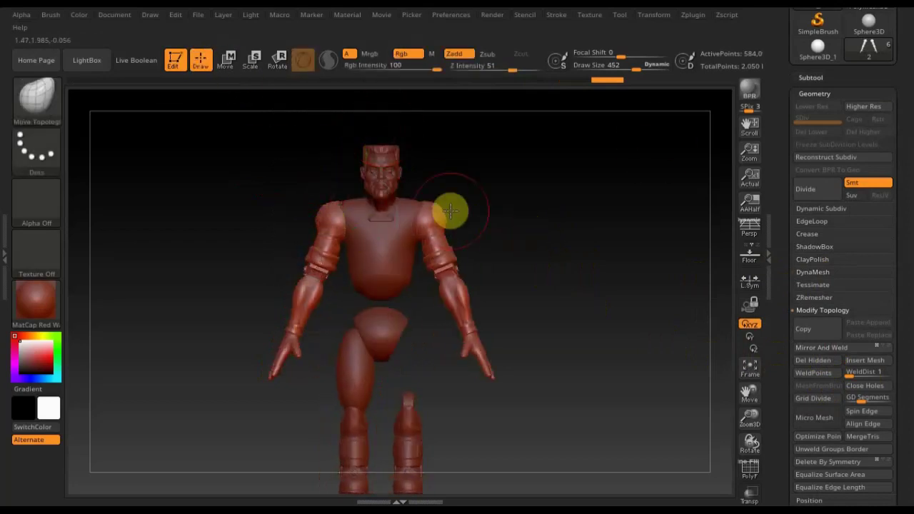
- Duplicate the arms subtool and move the copy down the subtool list
left_click(811, 77)
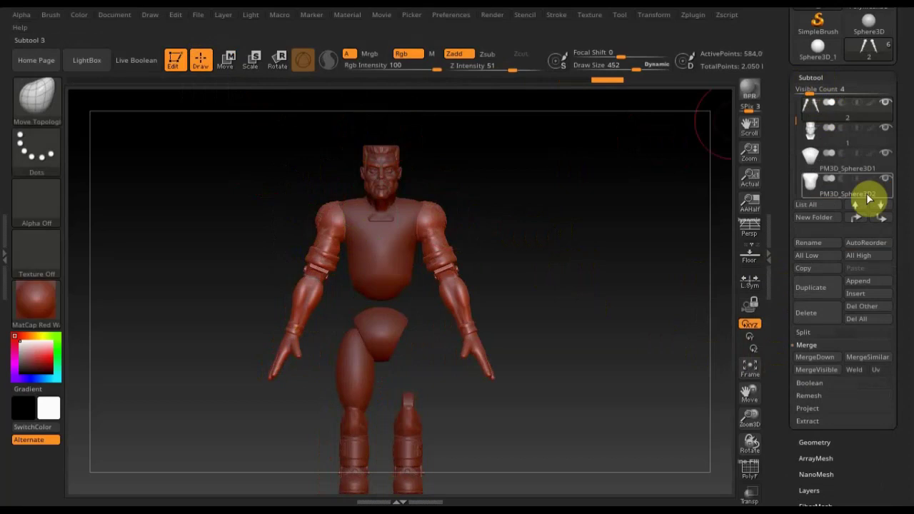
left_click(814, 292)
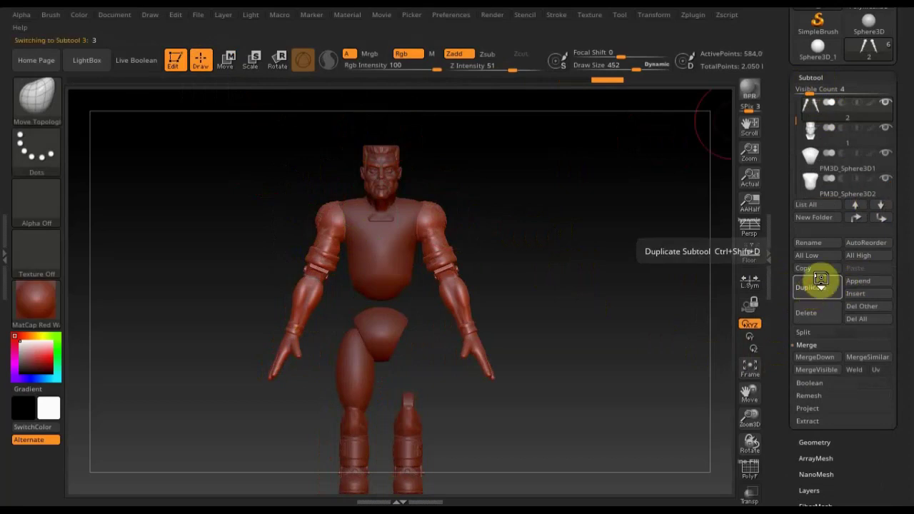
left_click(882, 219)
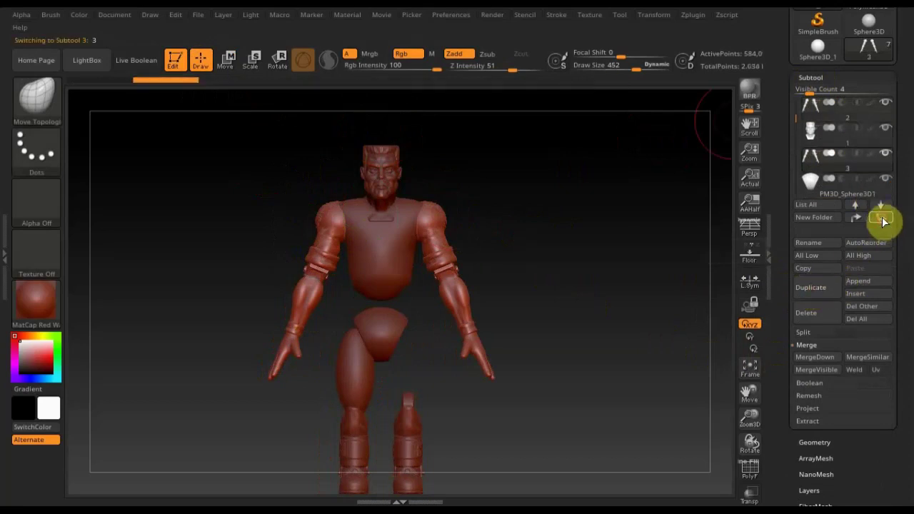
left_click(881, 218)
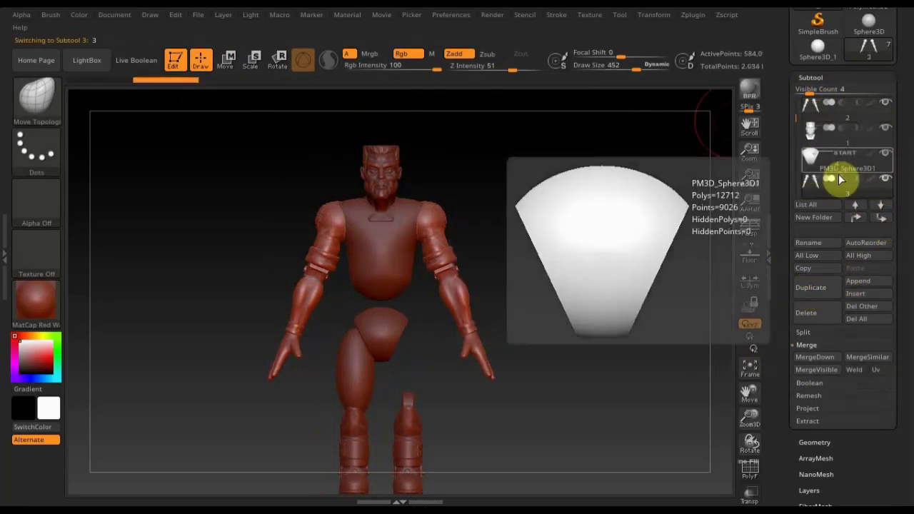
mouse_move(810, 154)
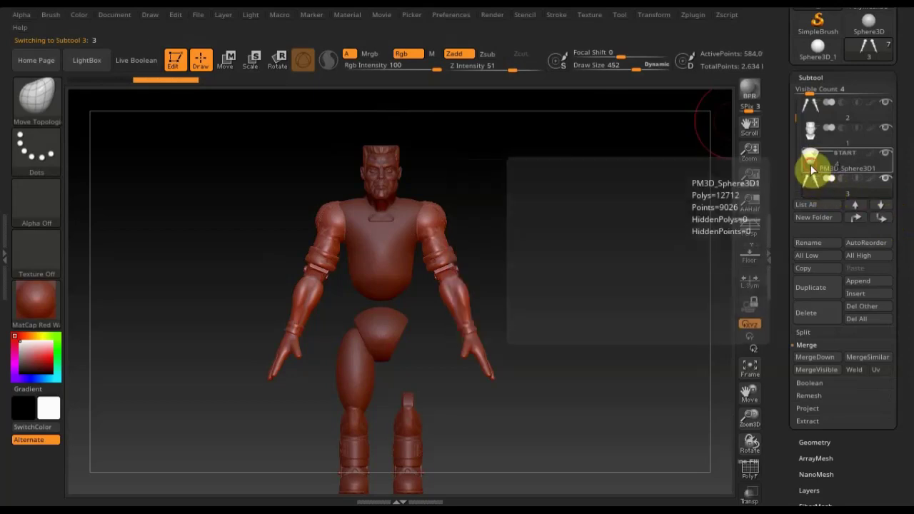
left_click(811, 182)
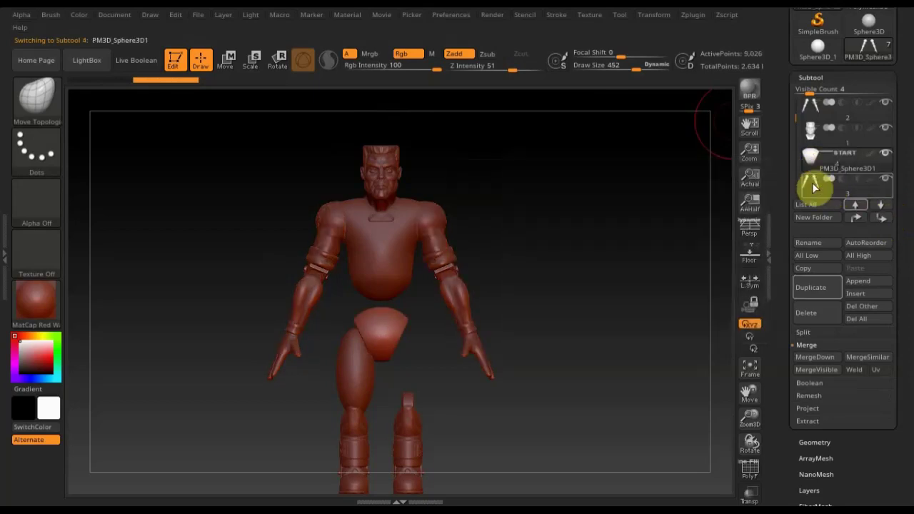
left_click(884, 219)
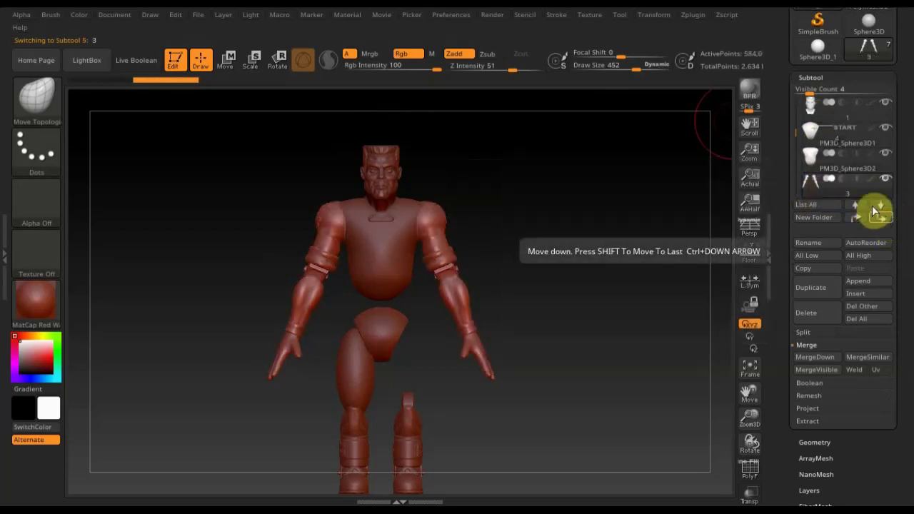
mouse_move(821, 182)
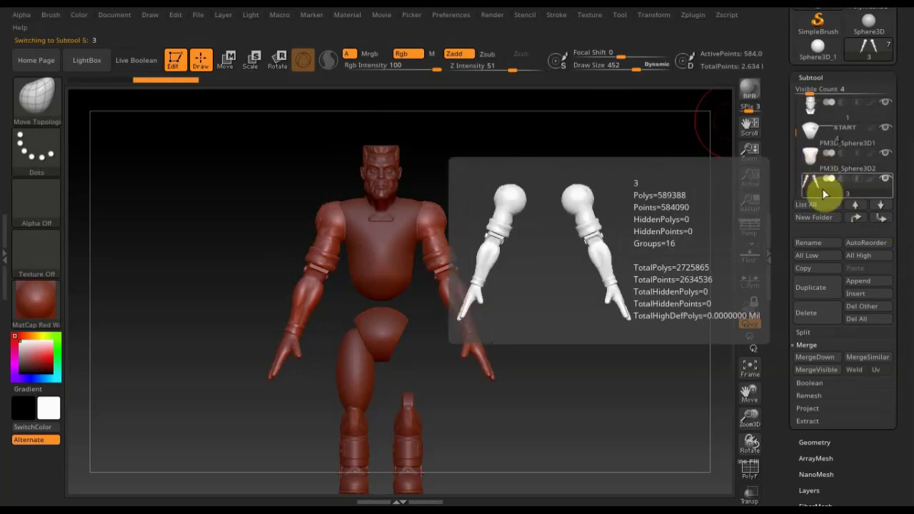
left_click(810, 168)
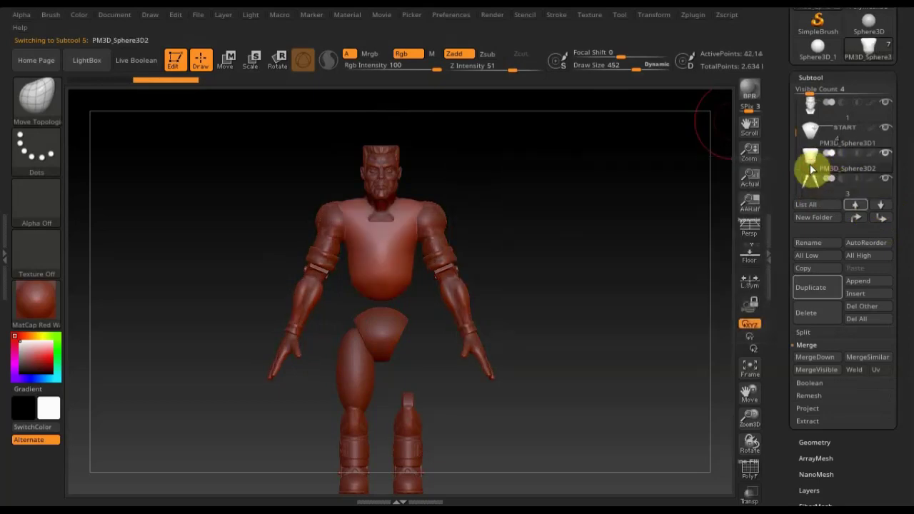
left_click(832, 187)
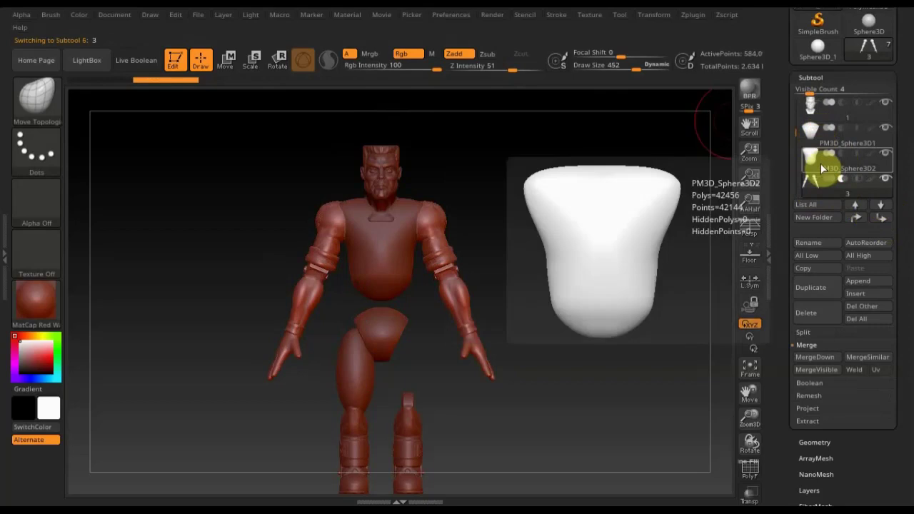
- MergeDown PM3D_Sphere3D2 with the arm copy below it, then mask a rectangular area
left_click(820, 166)
scroll(901, 245, "down", 2)
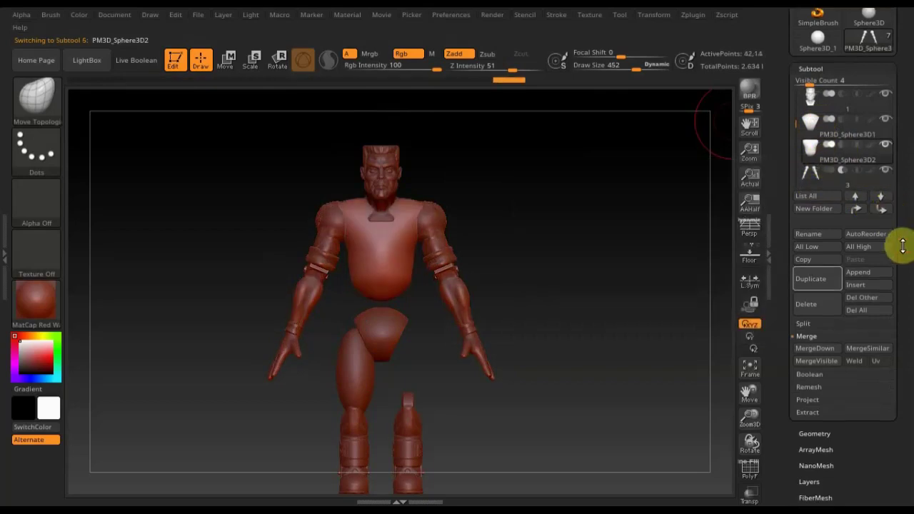
left_click(825, 317)
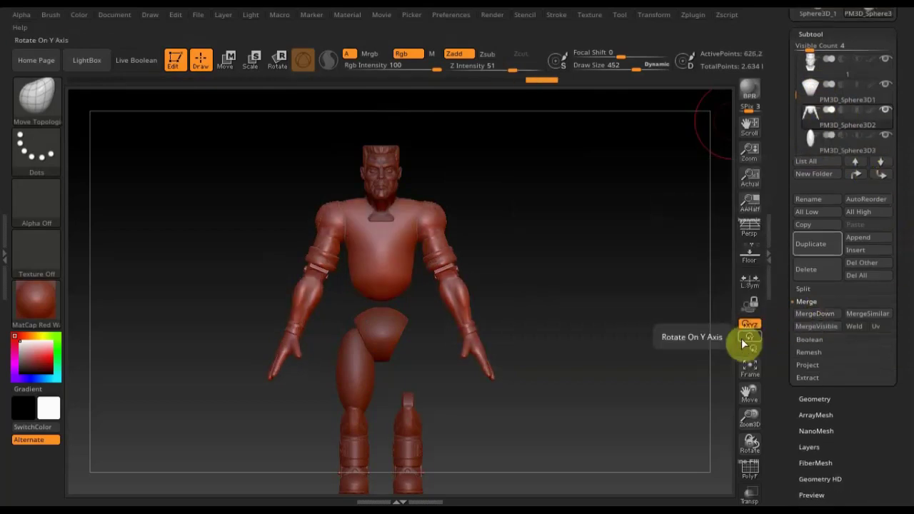
left_click_drag(571, 227, 636, 336, "ctrl")
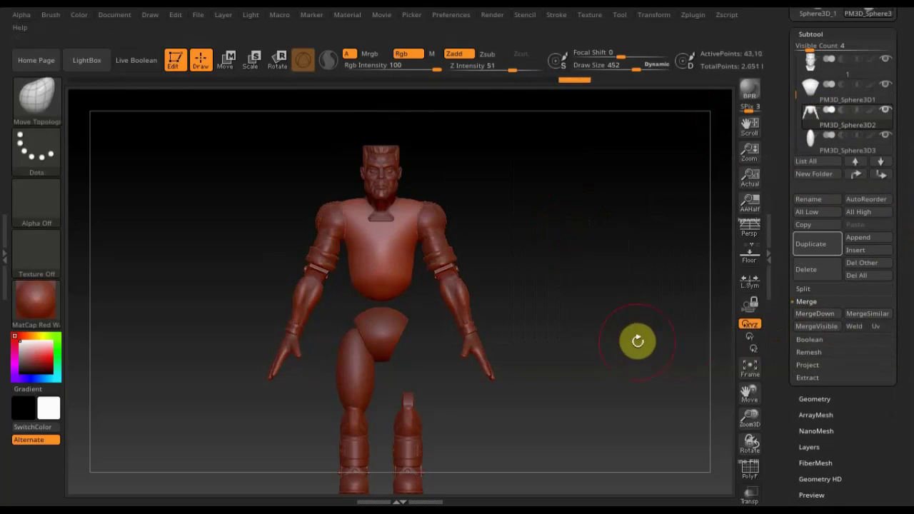
- Solo PM3D_Sphere3D3 to inspect the cup-shaped piece, then show all subtools facing front
left_click(831, 142)
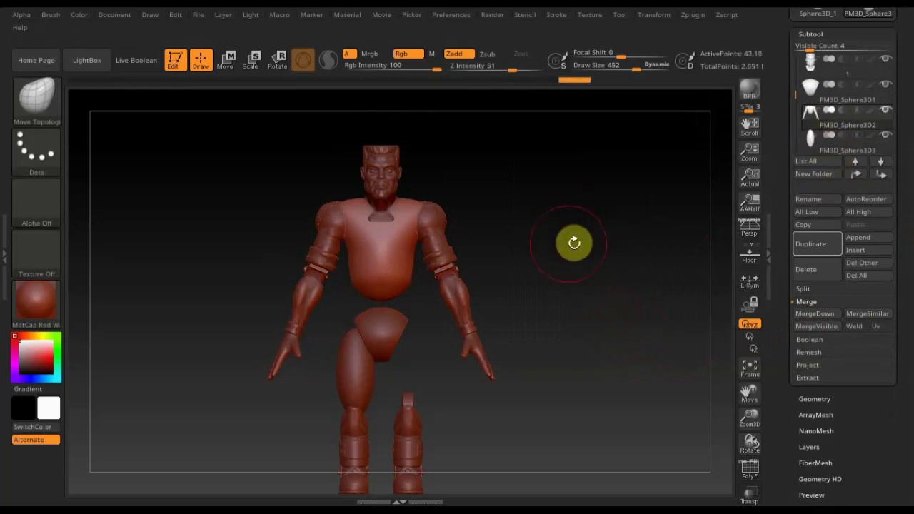
left_click(887, 108)
mouse_move(538, 328)
left_mouse_down()
mouse_move(611, 327)
mouse_move(571, 325)
left_mouse_up()
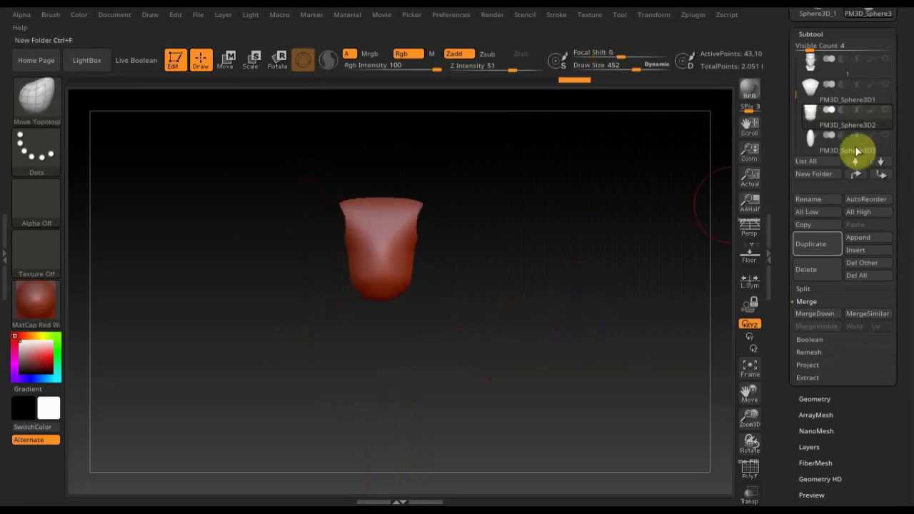
left_click(886, 112)
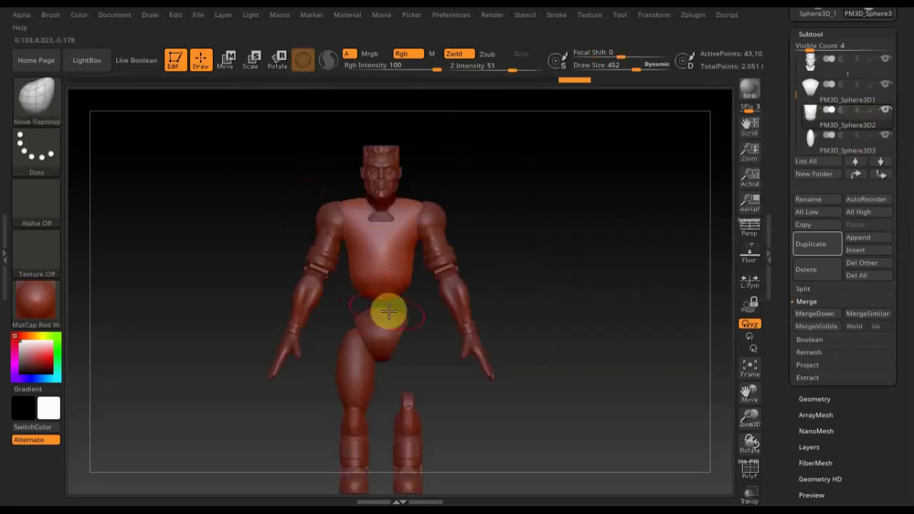
left_click_drag(612, 295, 612, 256)
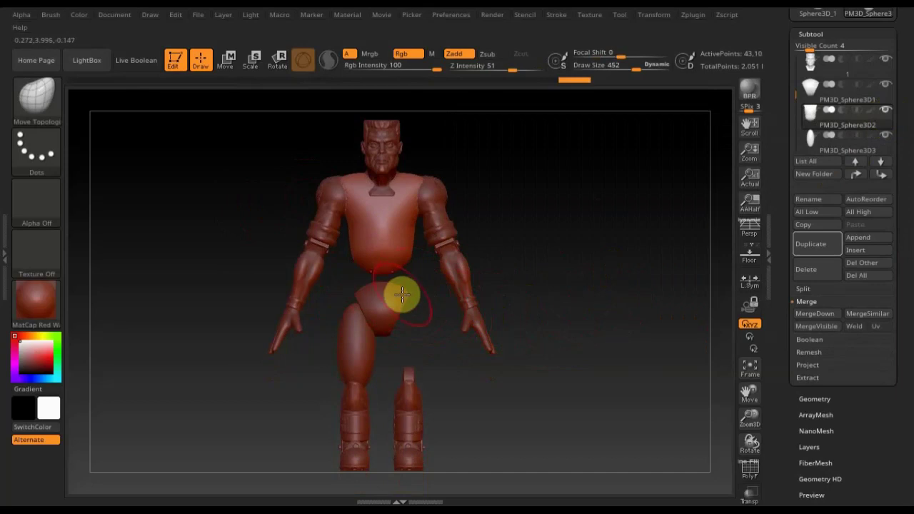
- Raise the PM3D_Sphere3D1 piece slightly with the move gizmo
mouse_move(828, 100)
left_click(814, 105)
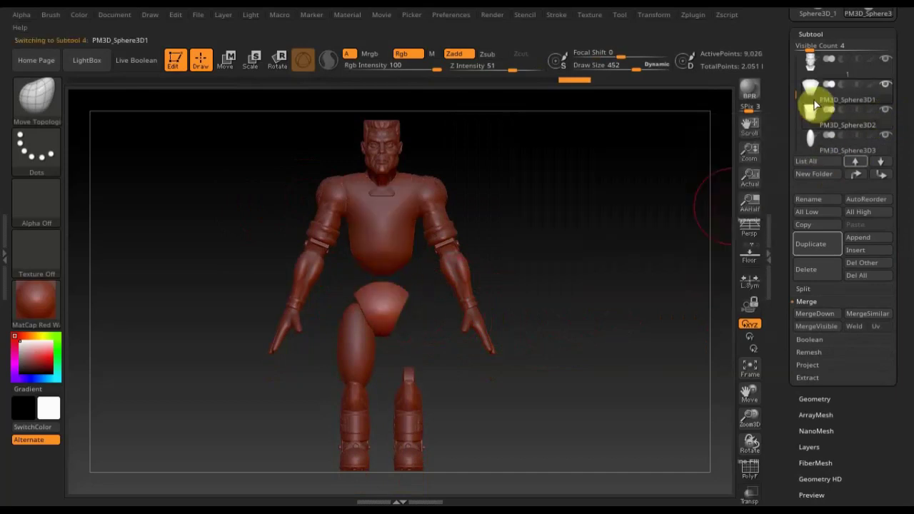
left_click(227, 60)
left_click_drag(382, 229, 384, 221)
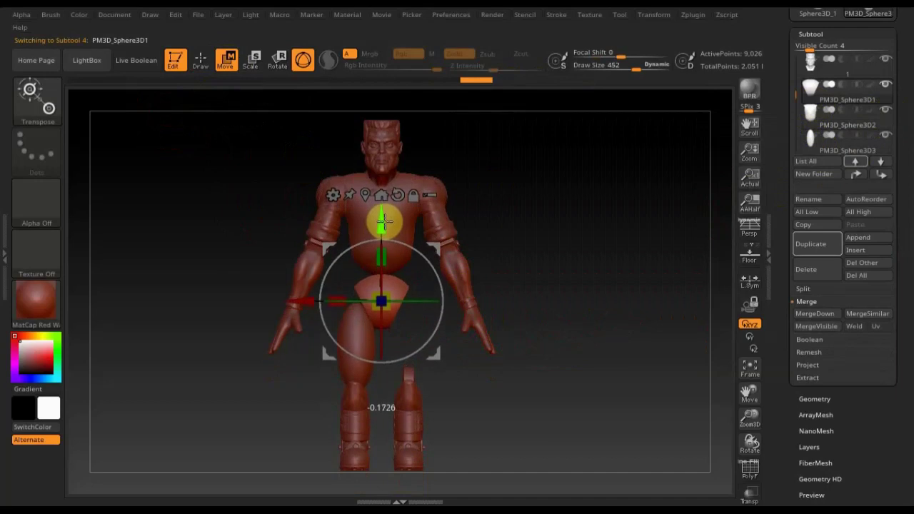
- Select the PM3D_Sphere3D3 thigh and turn the view to three-quarter front
left_click(808, 147)
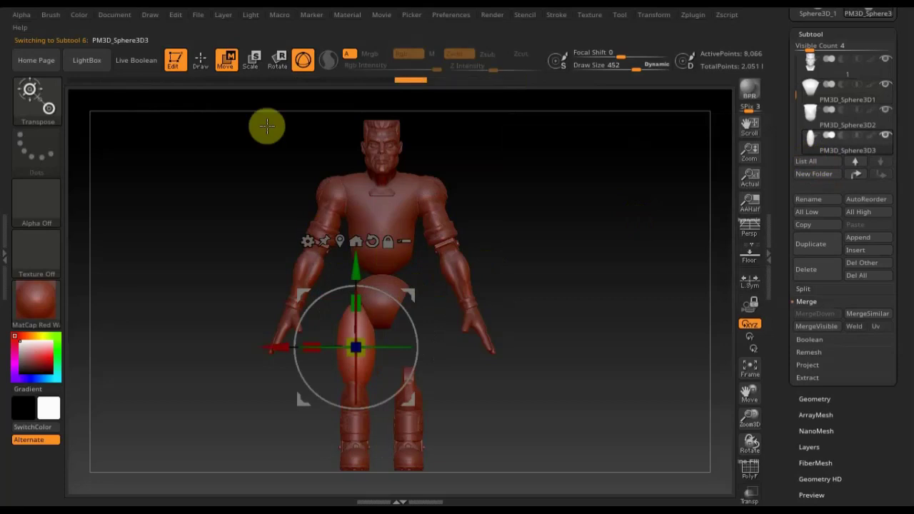
left_click(201, 60)
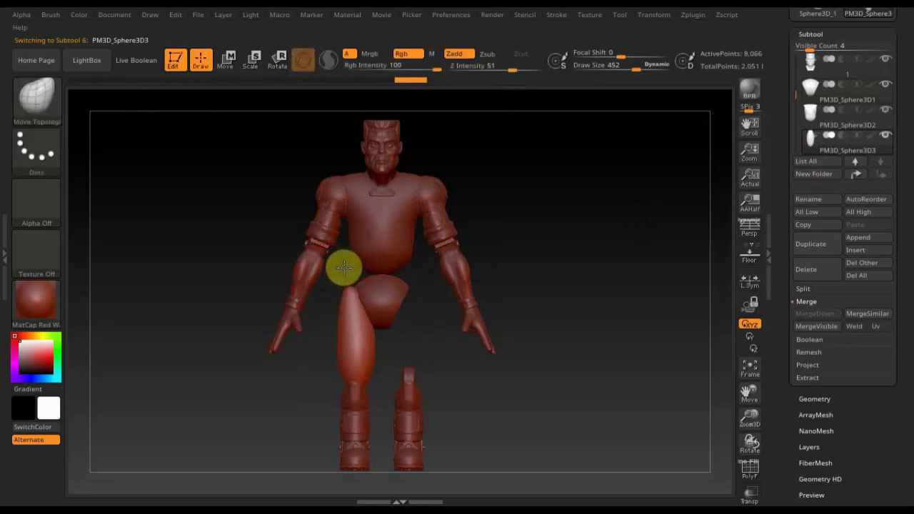
left_click_drag(443, 364, 489, 367, "shift")
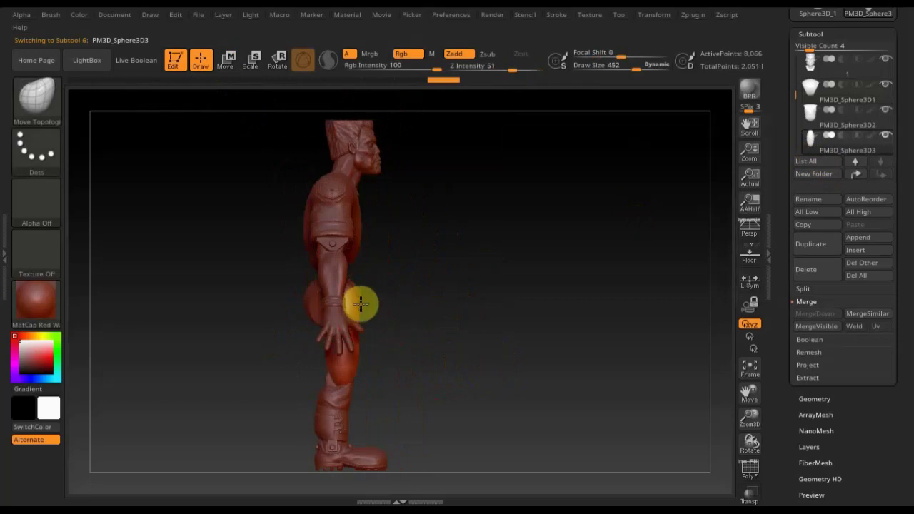
left_click_drag(427, 350, 375, 329)
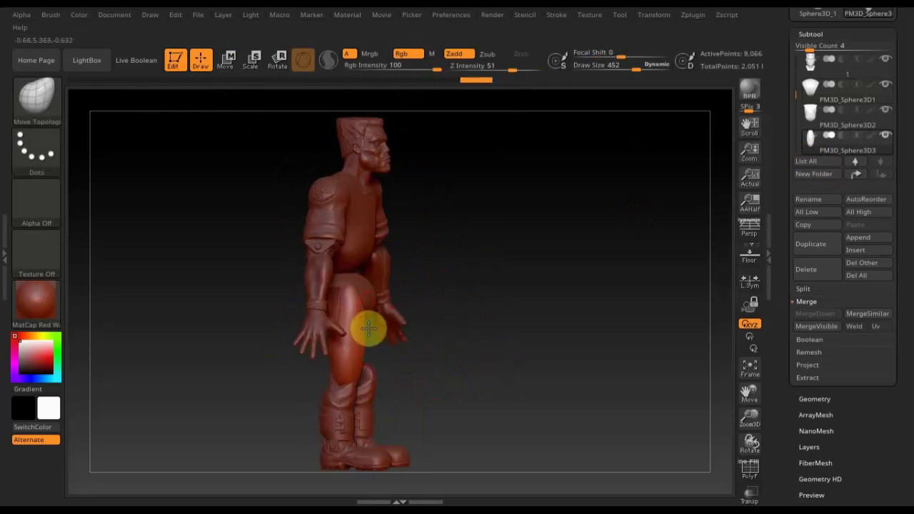
mouse_move(453, 341)
left_mouse_down()
mouse_move(483, 351)
mouse_move(489, 363)
mouse_move(357, 323)
left_mouse_up()
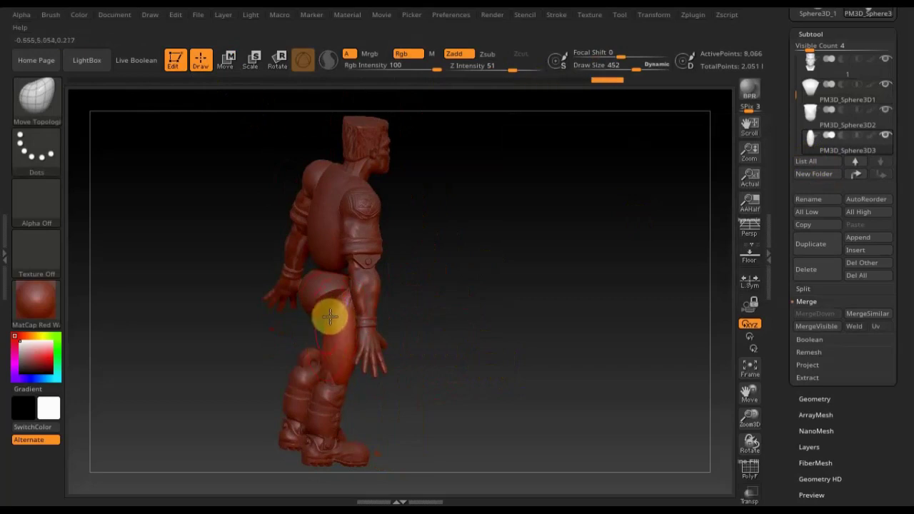
mouse_move(331, 316)
right_mouse_down()
mouse_move(402, 312)
mouse_move(329, 302)
right_mouse_up()
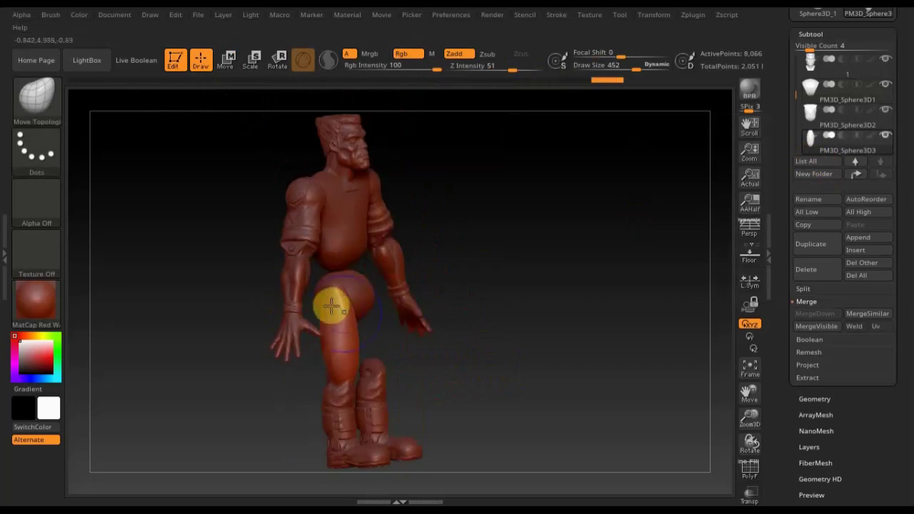
- DynaMesh the thigh at resolution 128, inspect it, and show the Subtool list
left_click(815, 398)
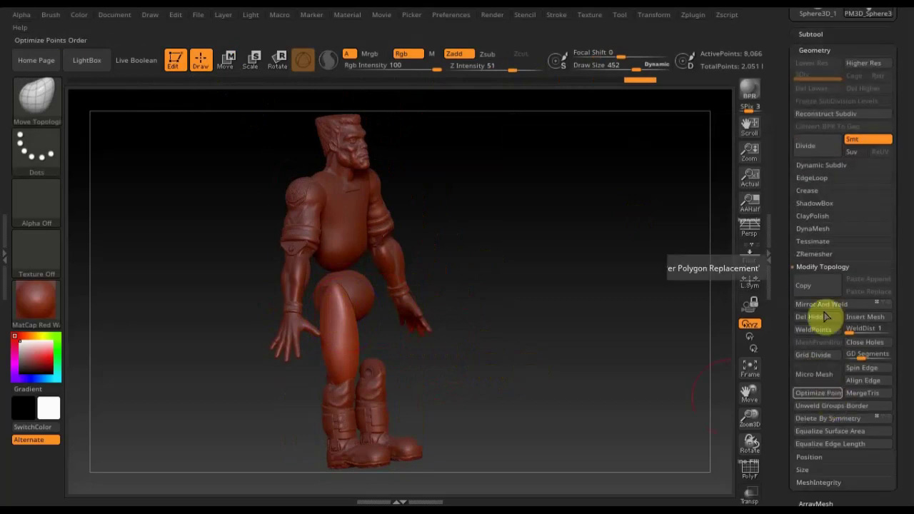
left_click(815, 241)
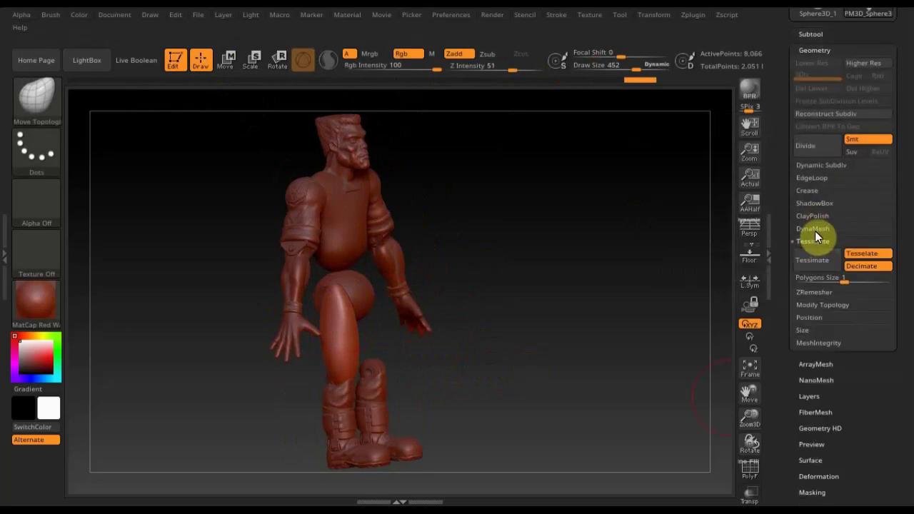
left_click(815, 227)
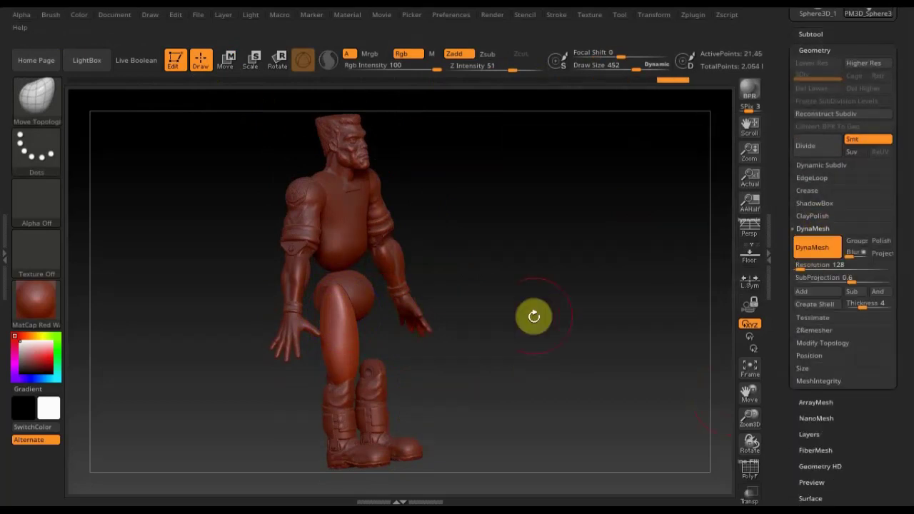
mouse_move(534, 316)
left_mouse_down()
mouse_move(579, 343)
mouse_move(516, 357)
mouse_move(565, 366)
left_mouse_up()
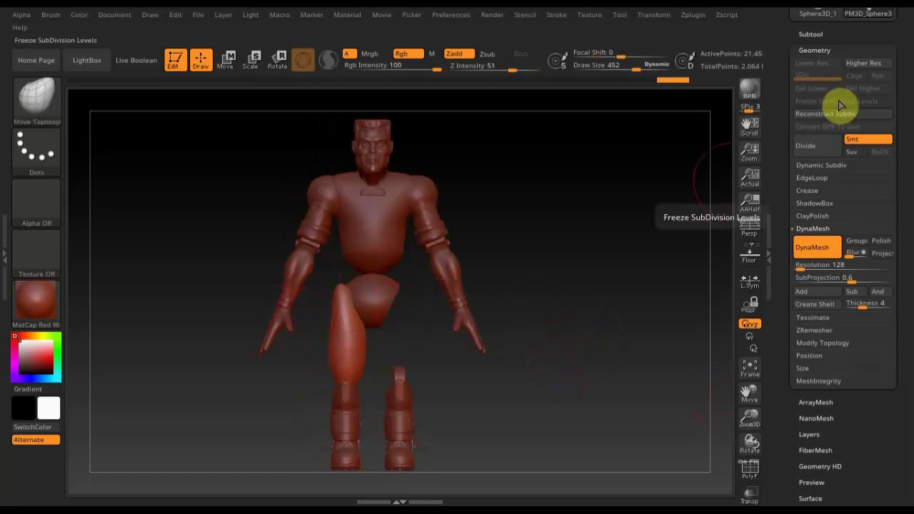
left_click(810, 34)
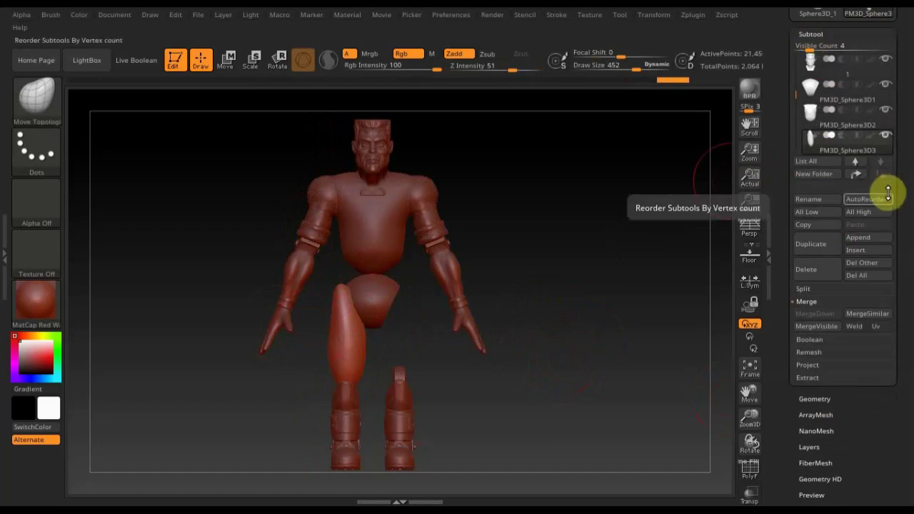
- Append a Sphere3D part and move it down from the head over the right leg
left_click(867, 238)
left_click(393, 311)
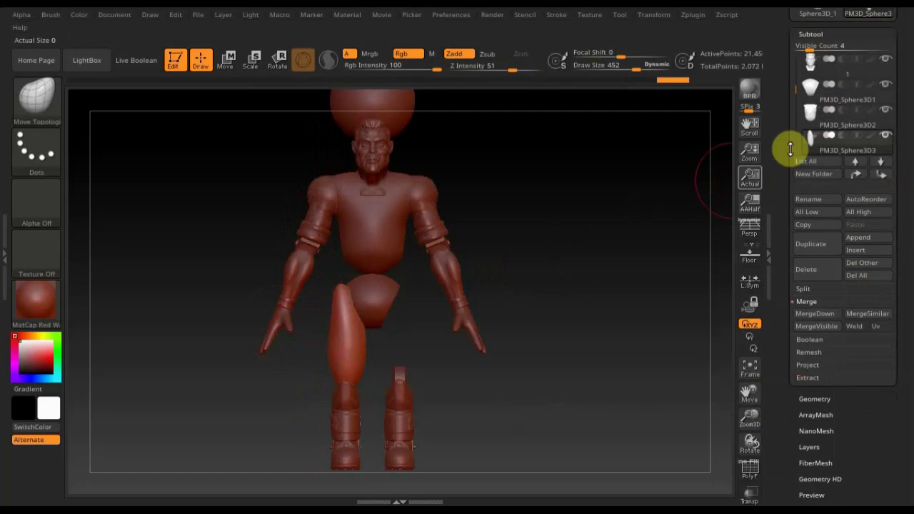
left_click(880, 163)
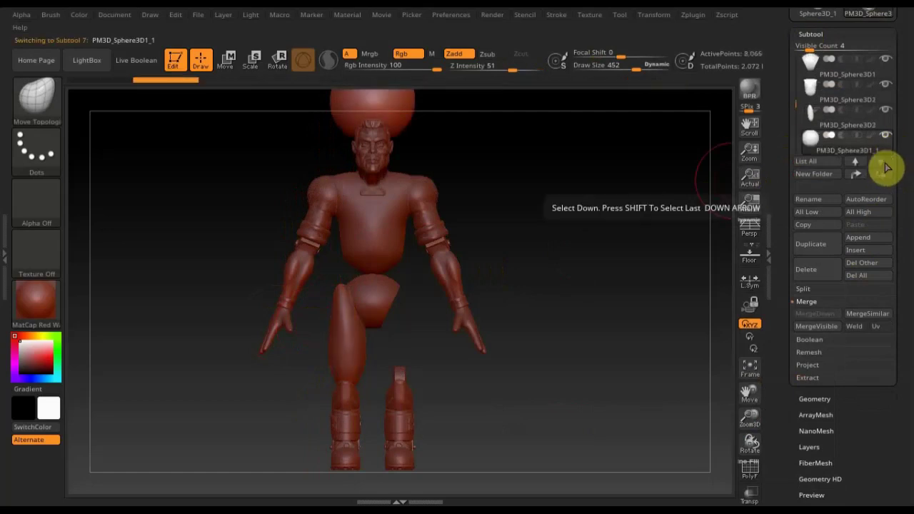
left_click(225, 60)
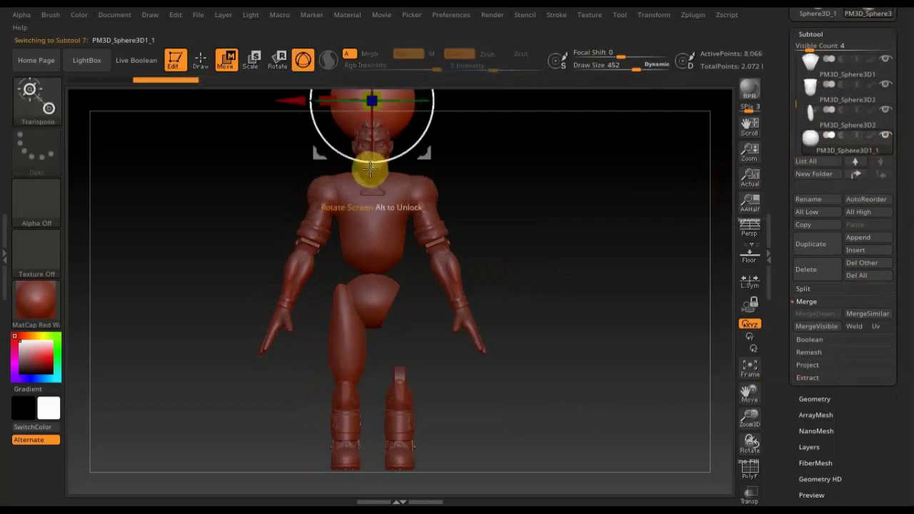
left_click_drag(519, 187, 515, 216, "alt")
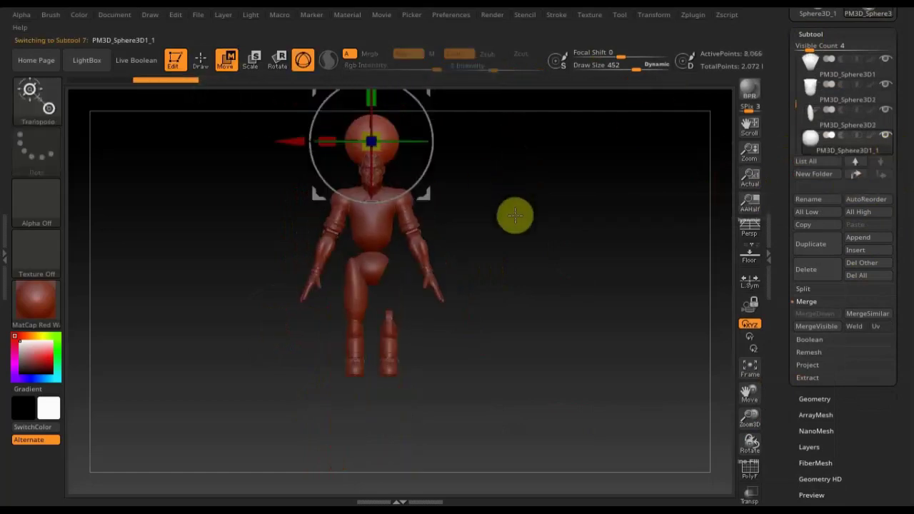
left_click_drag(373, 116, 402, 305)
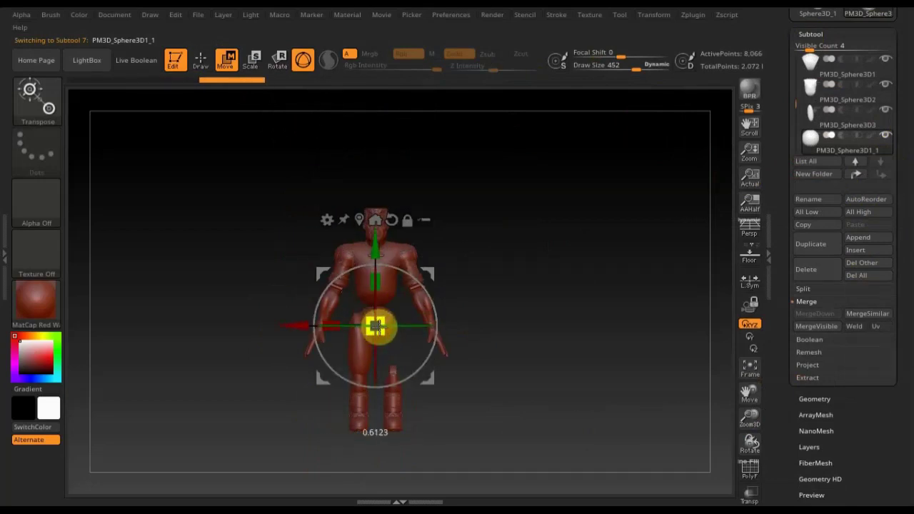
left_click_drag(300, 324, 282, 326)
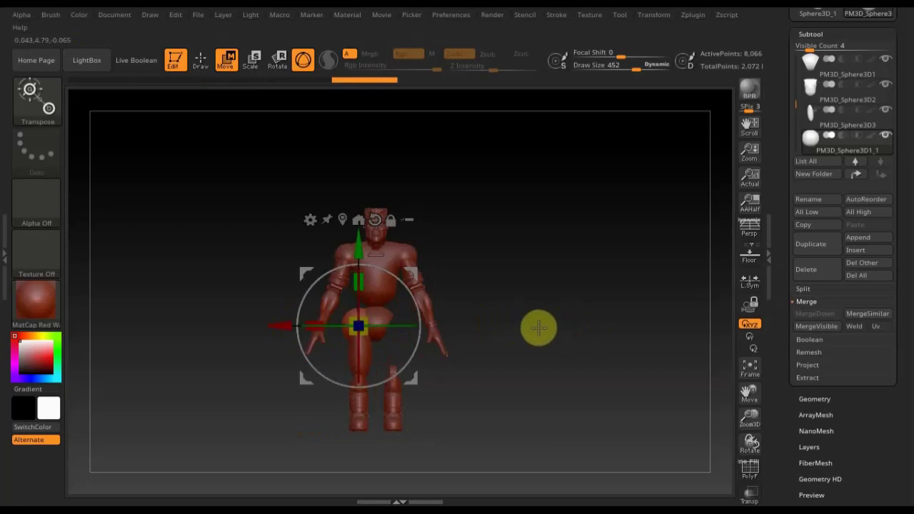
- Lower the sphere onto the thigh top and adjust its depth from the side view
left_click_drag(538, 338, 561, 449, "alt")
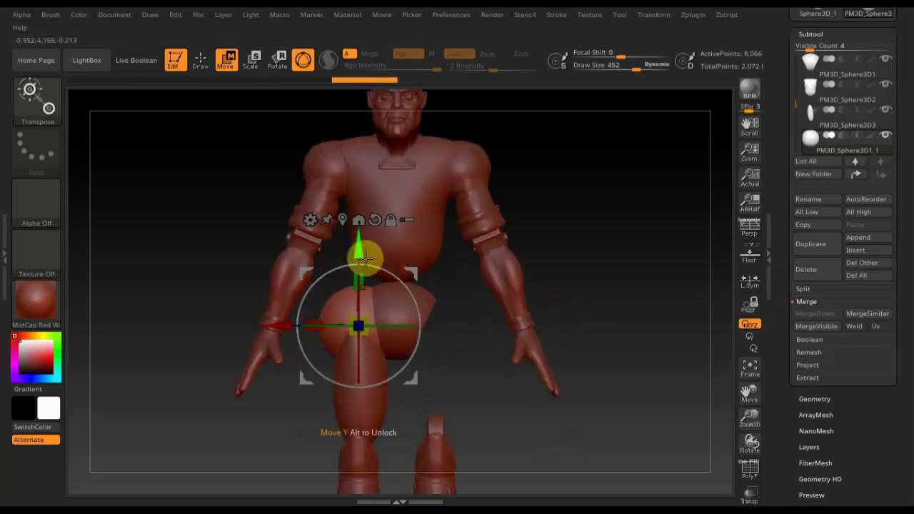
left_click_drag(364, 257, 364, 263)
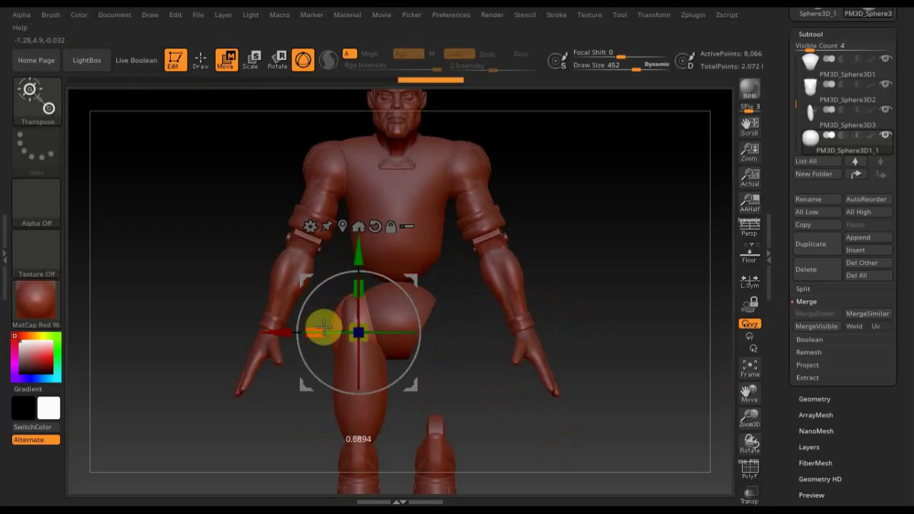
left_click_drag(556, 329, 607, 331)
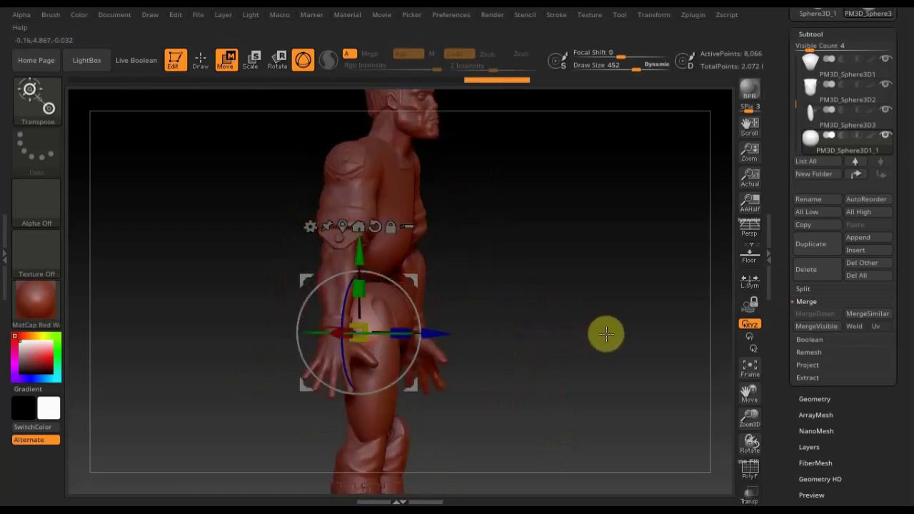
left_click_drag(432, 331, 407, 328)
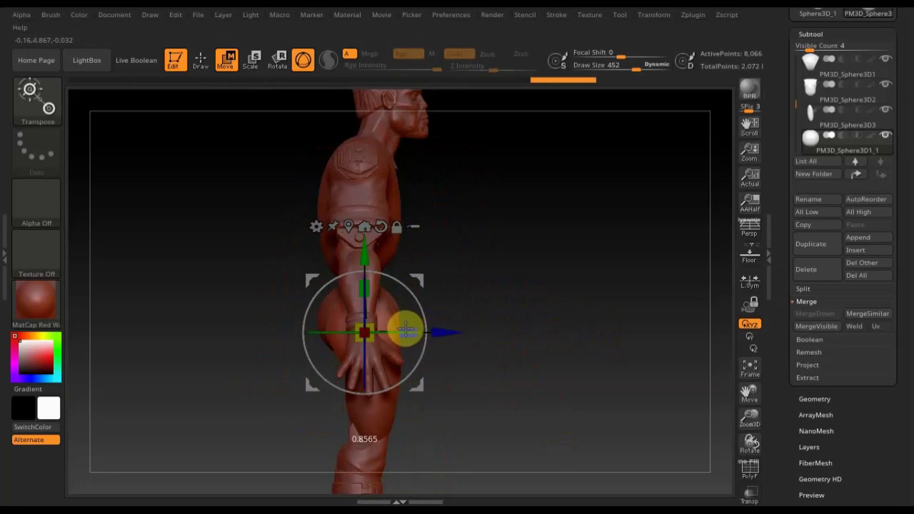
mouse_move(520, 336)
left_mouse_down()
mouse_move(473, 339)
mouse_move(613, 316)
mouse_move(610, 323)
left_mouse_up()
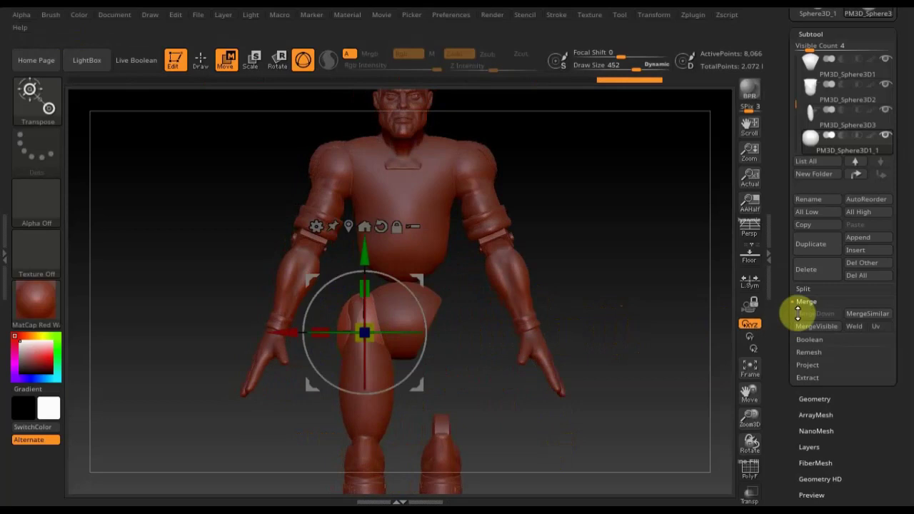
left_click(823, 127)
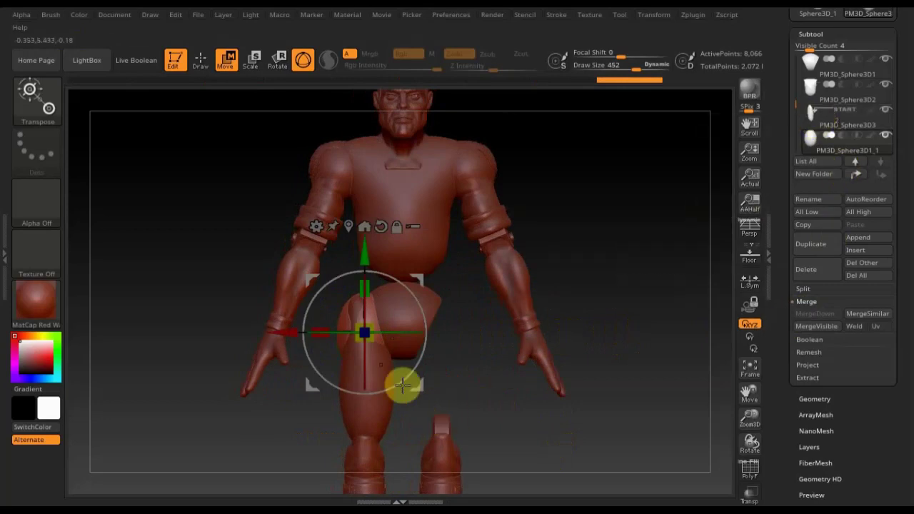
left_click(812, 126)
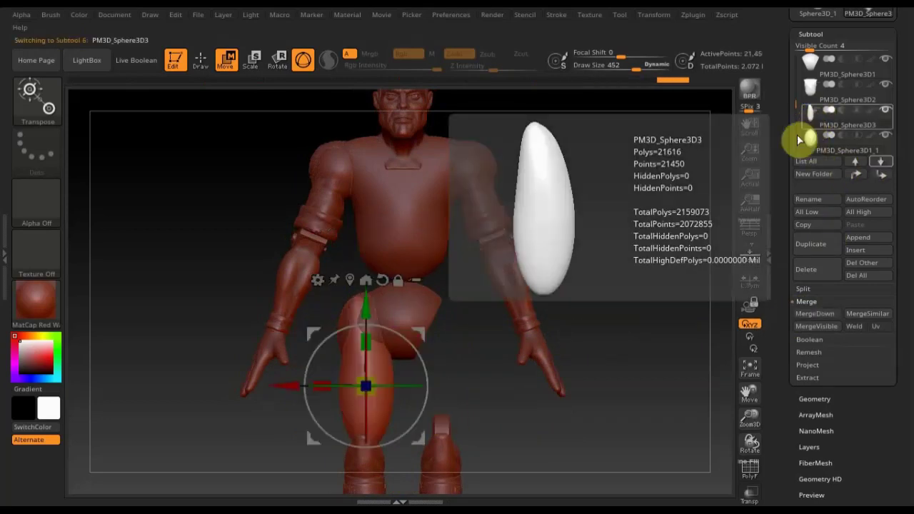
- Slice off the bottom of the long thigh with a TrimCurve stroke and inspect the cut
left_click(199, 60)
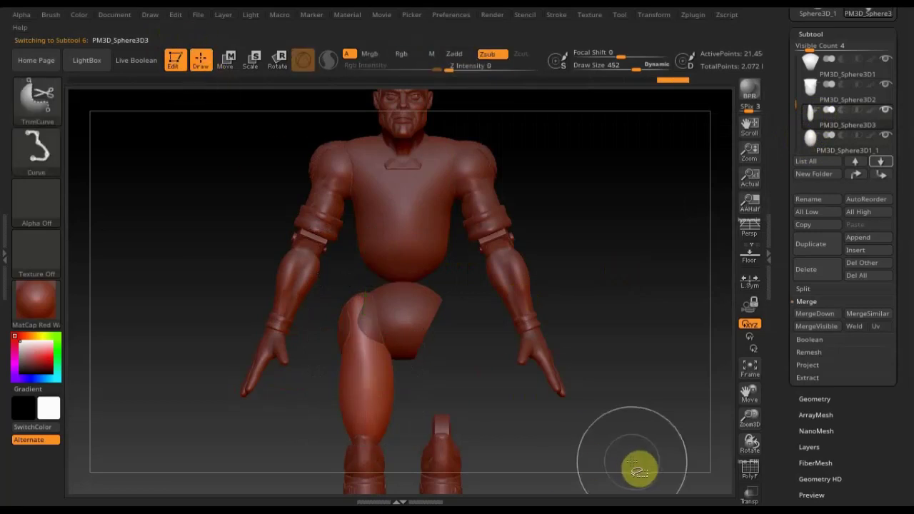
mouse_move(630, 395)
left_mouse_down("ctrl+shift")
mouse_move(290, 396)
mouse_move(699, 409)
left_mouse_up("ctrl+shift")
mouse_move(316, 377)
left_mouse_down("ctrl+shift")
mouse_move(489, 347)
mouse_move(469, 350)
mouse_move(473, 341)
left_mouse_up("ctrl+shift")
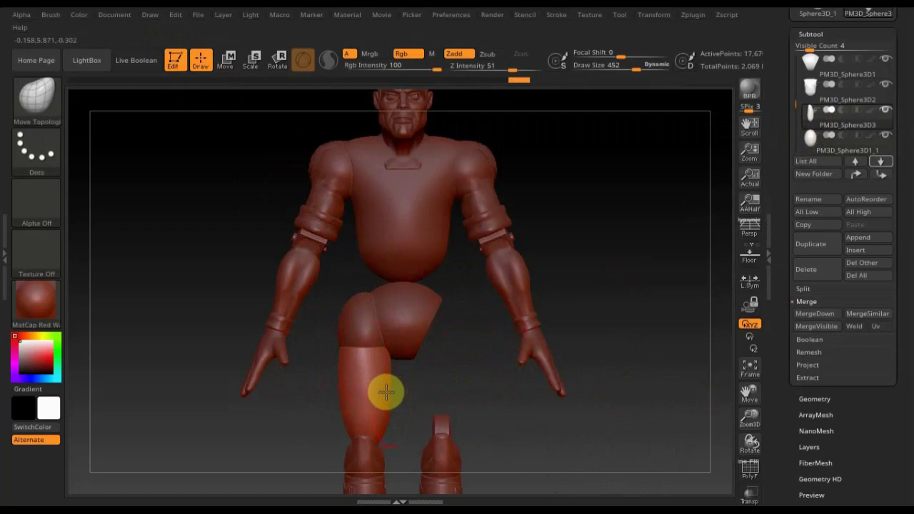
left_click_drag(383, 390, 366, 427, "ctrl+shift")
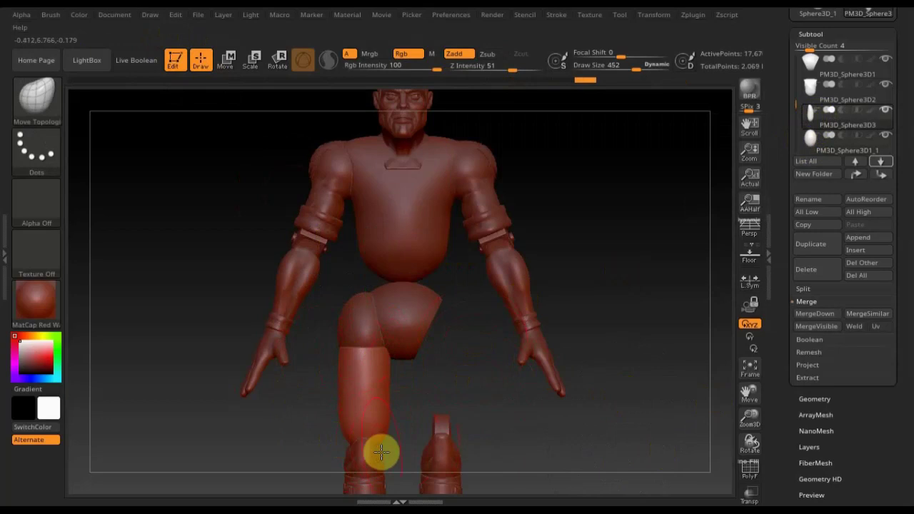
left_click_drag(522, 418, 393, 444)
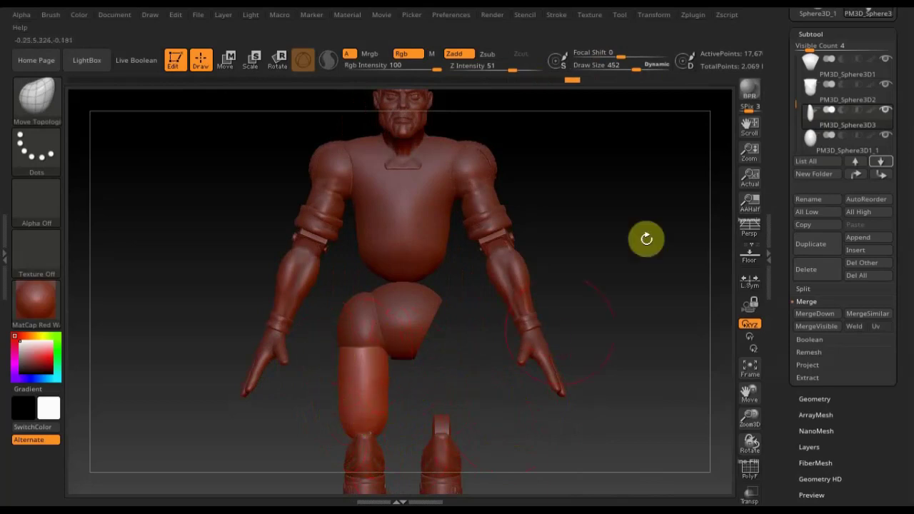
- Merge the hip sphere down into the thigh, DynaMesh them, and view the leg in profile
left_click(814, 313)
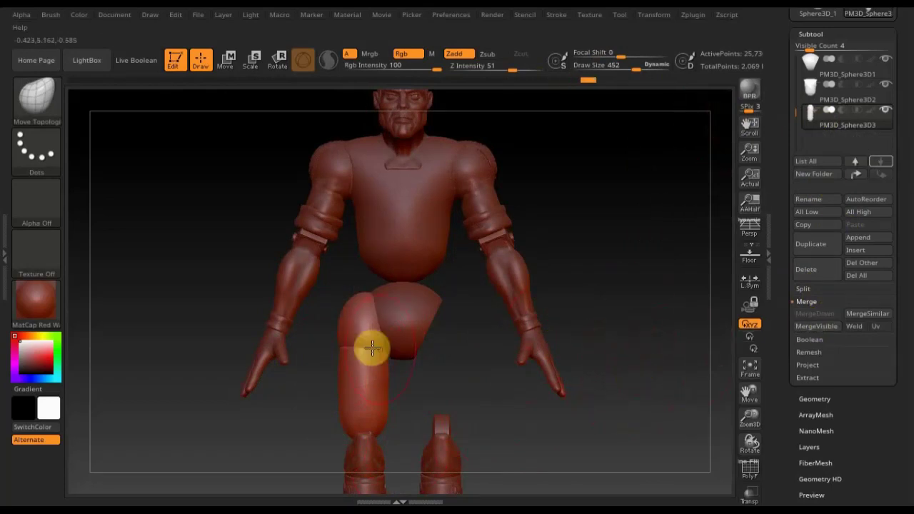
left_click(813, 397)
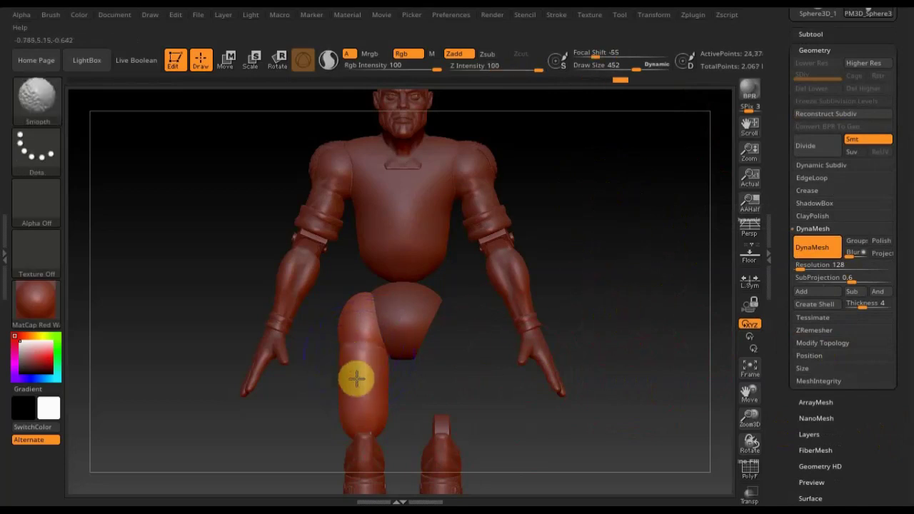
mouse_move(506, 376)
left_mouse_down()
mouse_move(585, 375)
mouse_move(568, 397)
mouse_move(549, 392)
left_mouse_up()
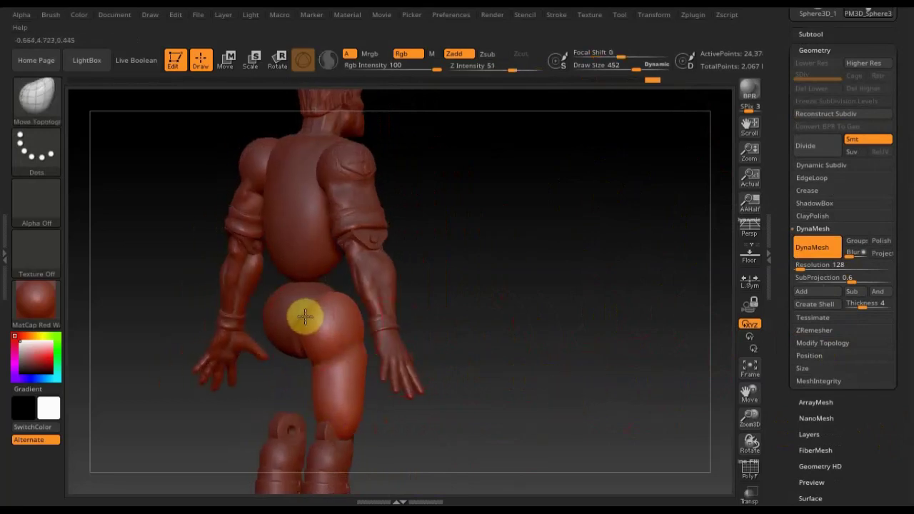
left_click_drag(453, 355, 540, 353)
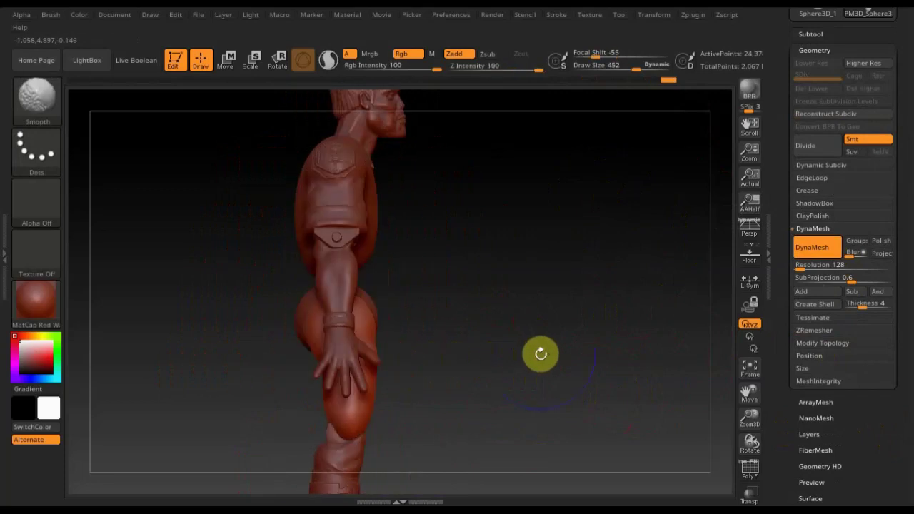
- Select PM3D_Sphere3D1 and push the pelvis wedge back in depth beneath the torso
left_click(819, 35)
left_click(815, 70)
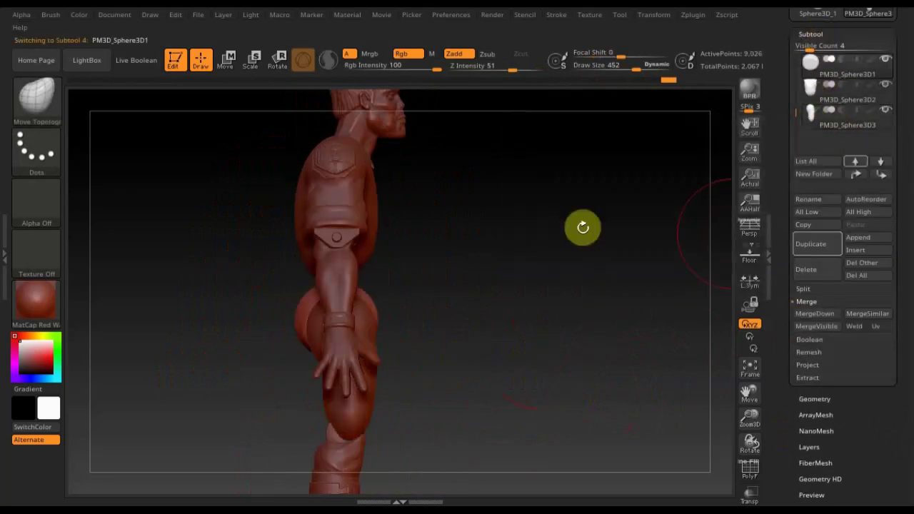
left_click(225, 60)
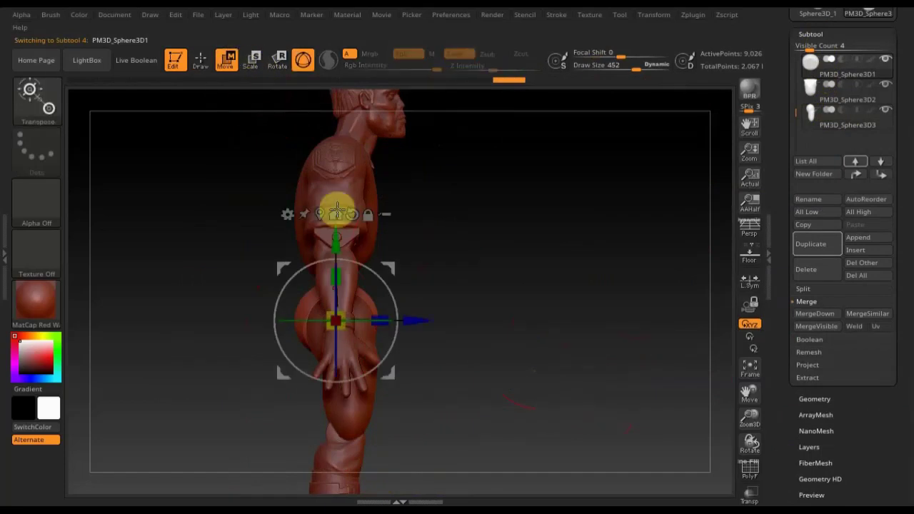
left_click_drag(381, 319, 377, 319)
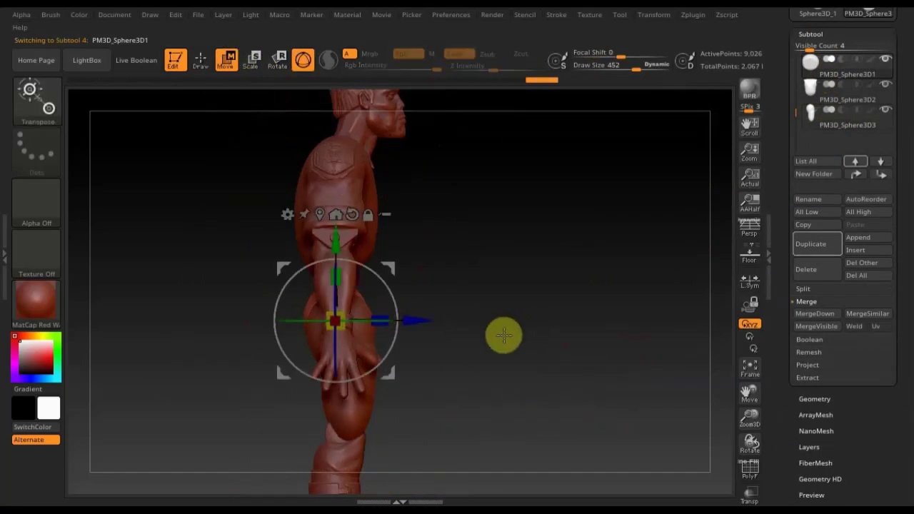
mouse_move(502, 333)
left_mouse_down()
mouse_move(478, 337)
mouse_move(546, 333)
mouse_move(558, 348)
left_mouse_up()
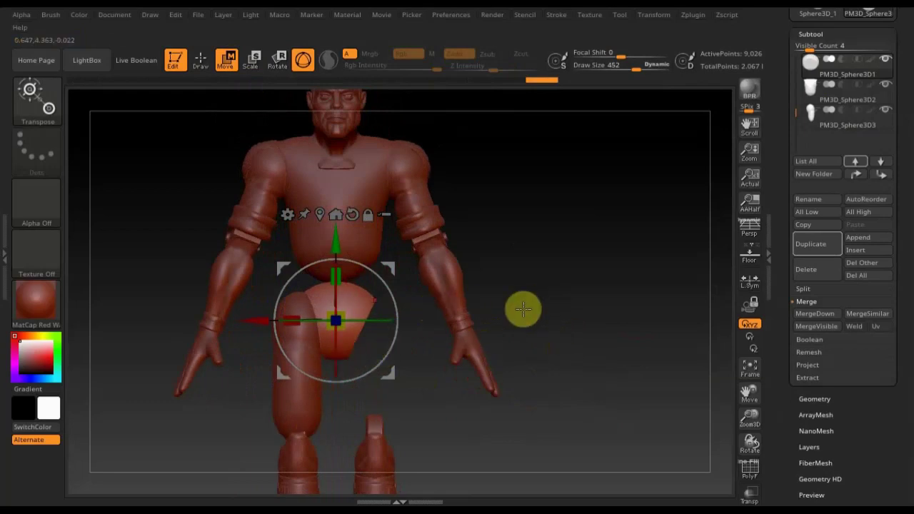
- Pick the Move Topological brush in Draw mode and bring up the Subtool list
left_click(814, 398)
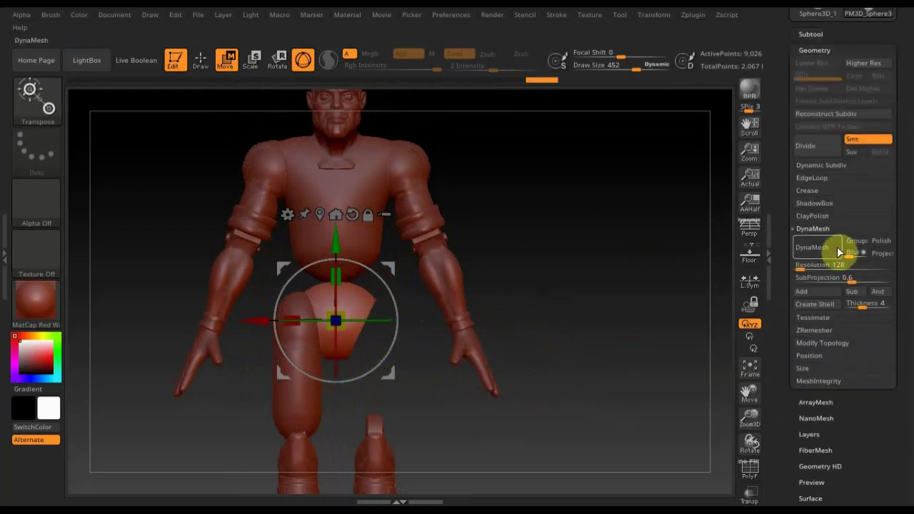
left_click(826, 342)
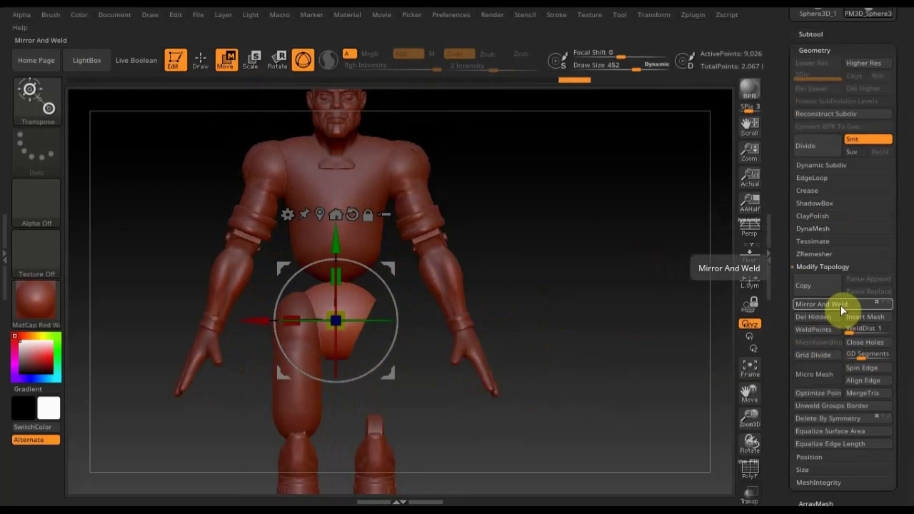
left_click(200, 62)
left_click(516, 300, "shift")
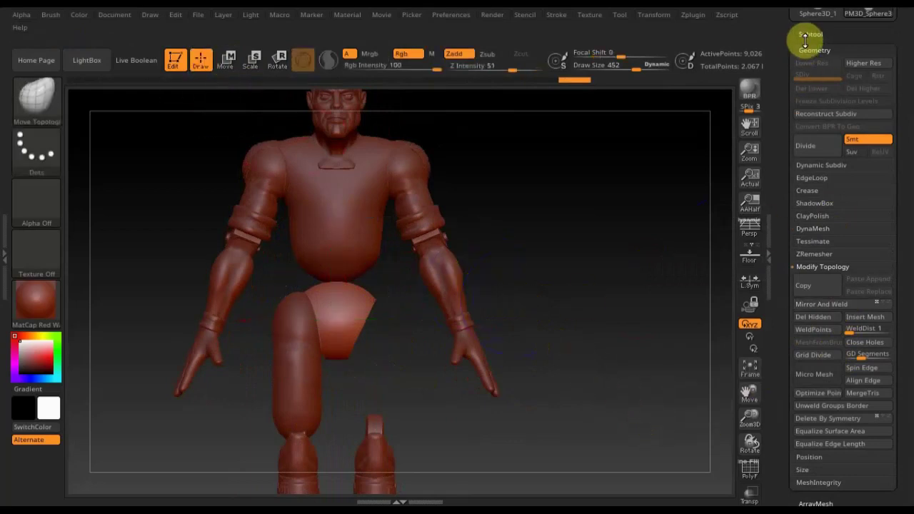
left_click(807, 34)
- Select PM3D_Sphere3D3 and cut the thigh straight across just above the boot
left_click(812, 125)
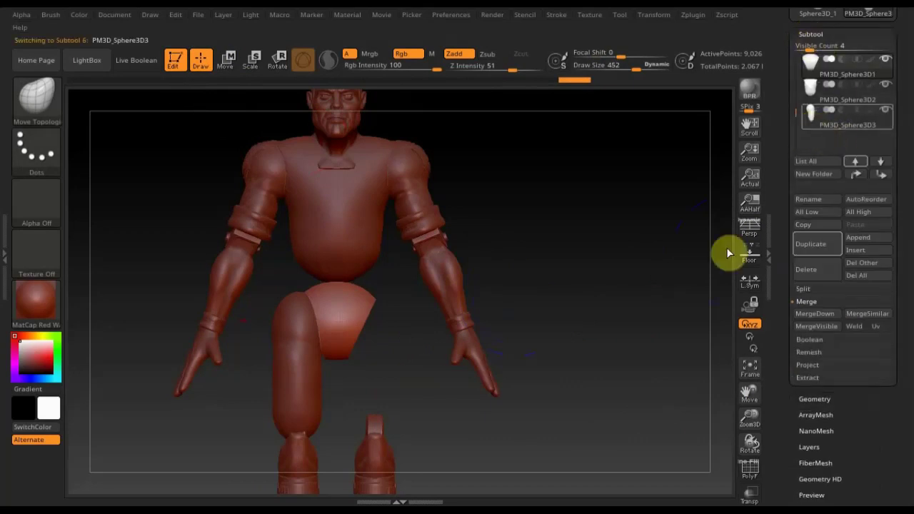
left_click_drag(585, 275, 565, 321, "alt")
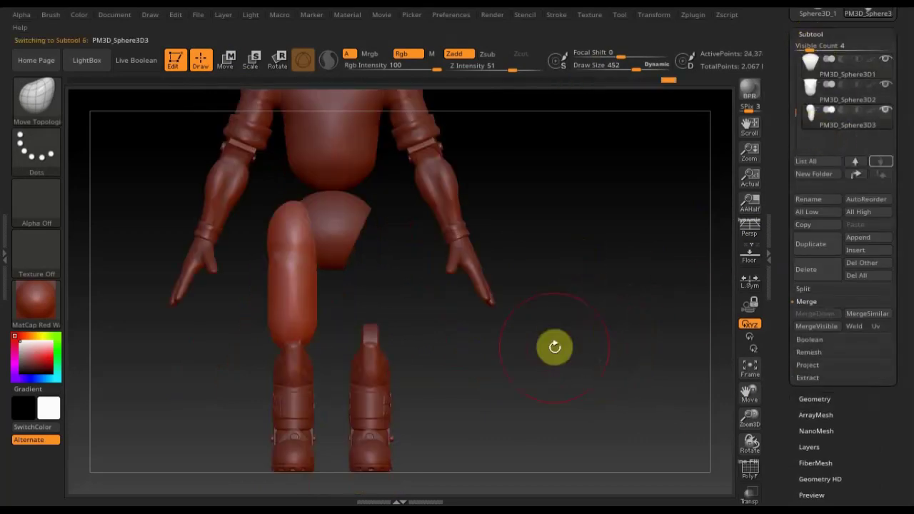
left_click_drag(562, 356, 166, 312, "ctrl+shift")
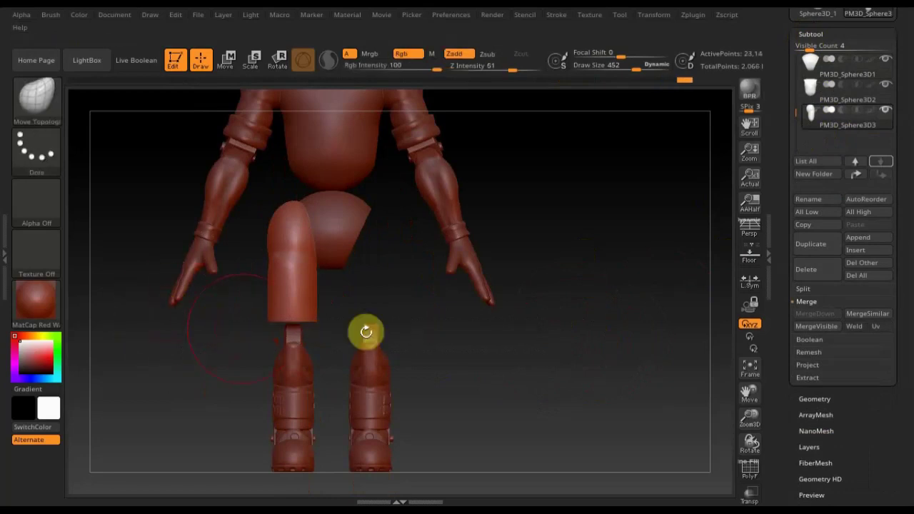
- Append a Cylinder3D and make the new PM3D_Cylinder3D1 the active subtool
left_click(867, 237)
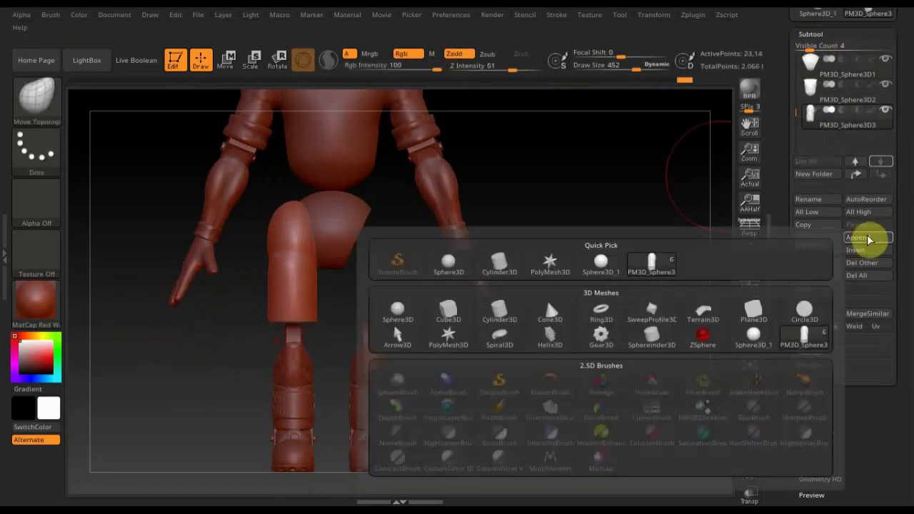
left_click(499, 318)
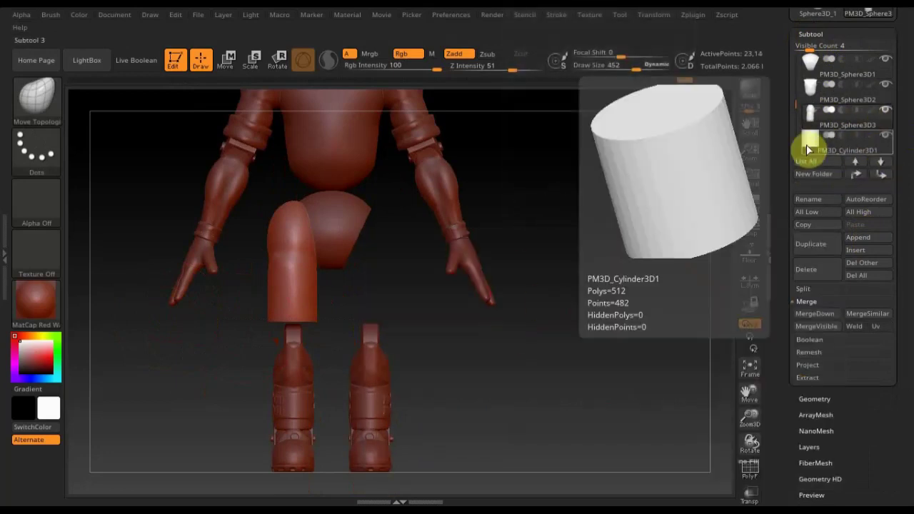
left_click(808, 145)
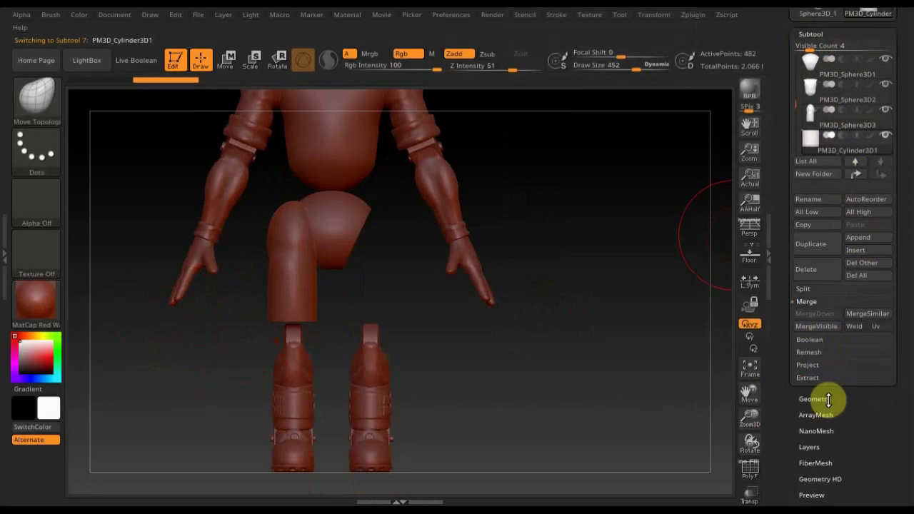
left_click(814, 398)
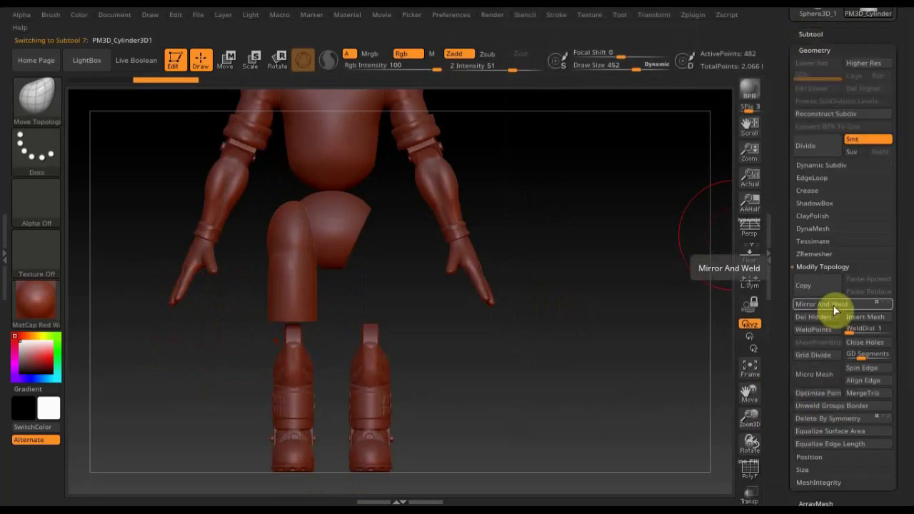
- Frame the model, bring the cylinder down, and scale it to about half size
left_click(817, 228)
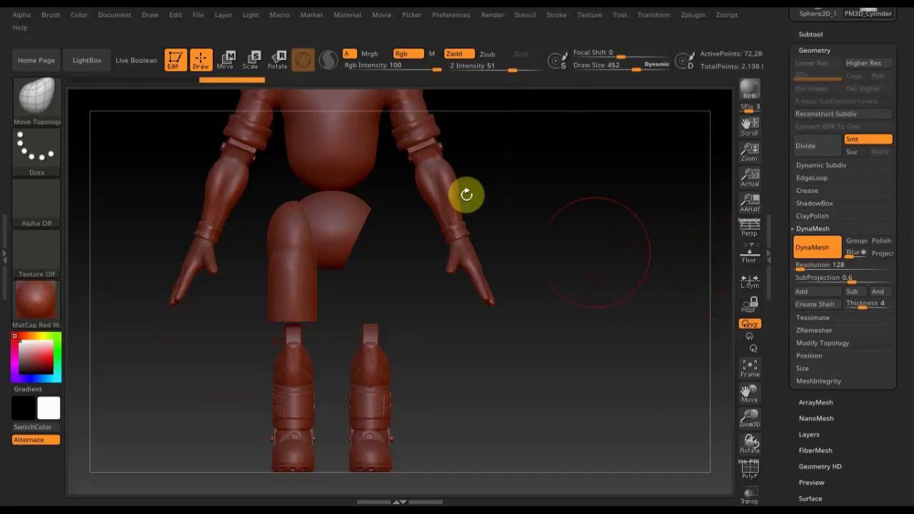
key("f")
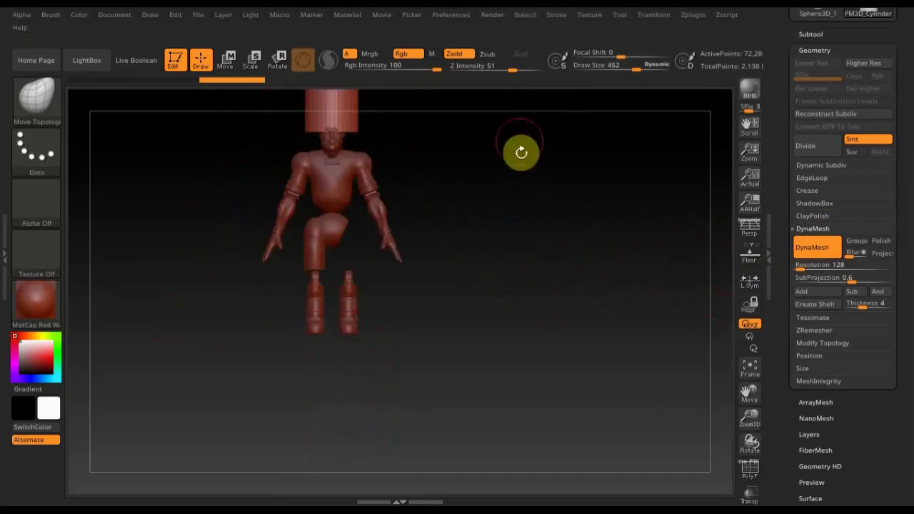
left_click(225, 60)
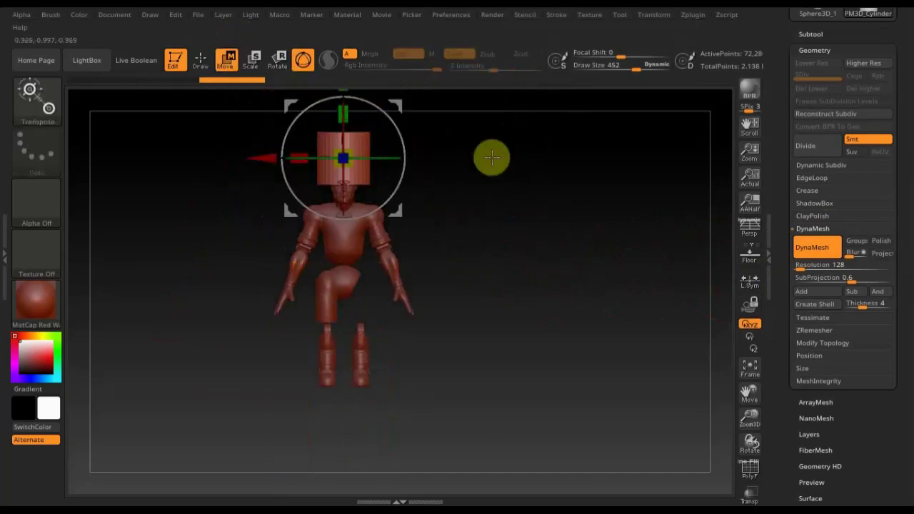
mouse_move(361, 112)
left_mouse_down()
mouse_move(356, 220)
mouse_move(388, 285)
mouse_move(312, 230)
mouse_move(237, 224)
left_mouse_up()
left_click_drag(363, 352, 351, 344)
mouse_move(469, 326)
left_mouse_down()
mouse_move(475, 247)
mouse_move(521, 385)
left_mouse_up()
- Flatten the cylinder into a disc and align it in the left knee gap, checking from the side
left_click_drag(265, 261, 193, 278)
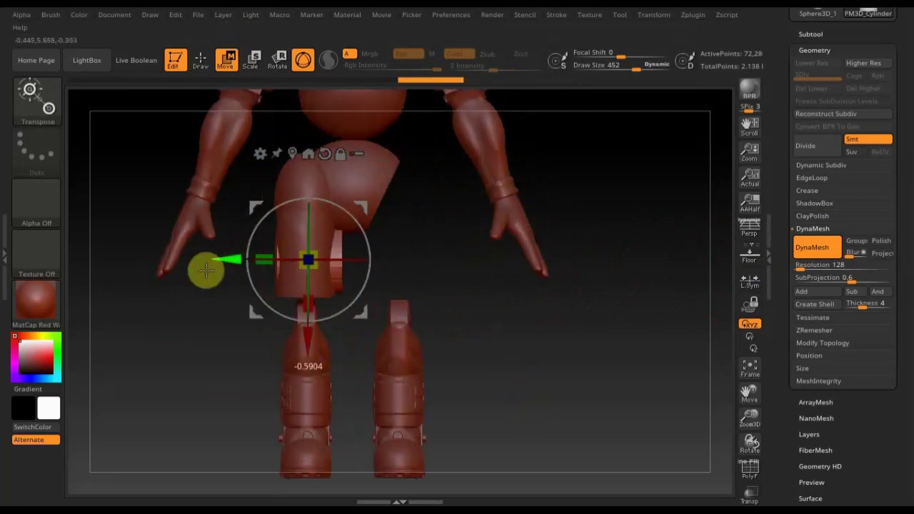
left_click_drag(228, 249, 243, 254)
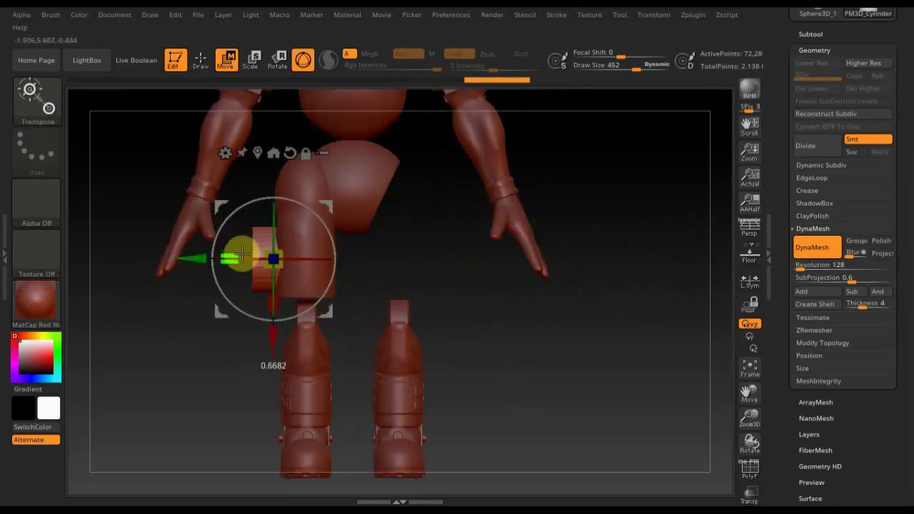
left_click_drag(276, 331, 274, 367)
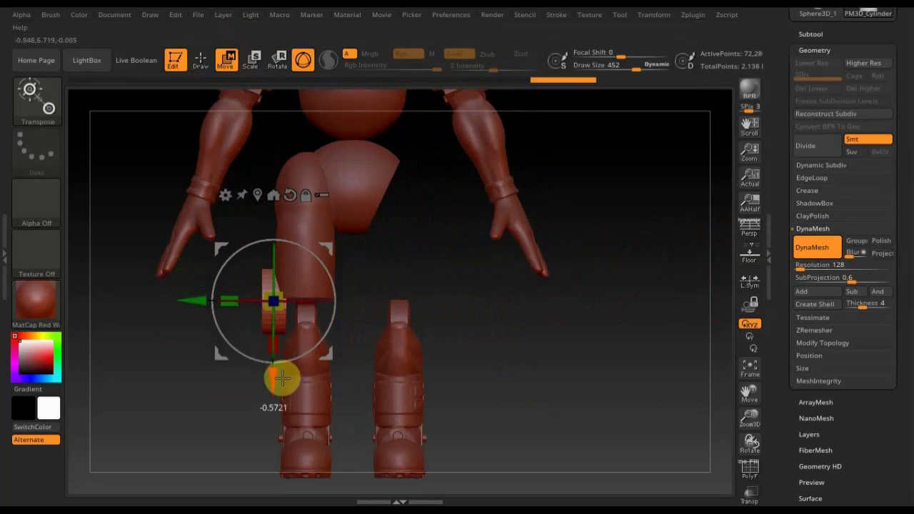
left_click_drag(212, 303, 193, 302)
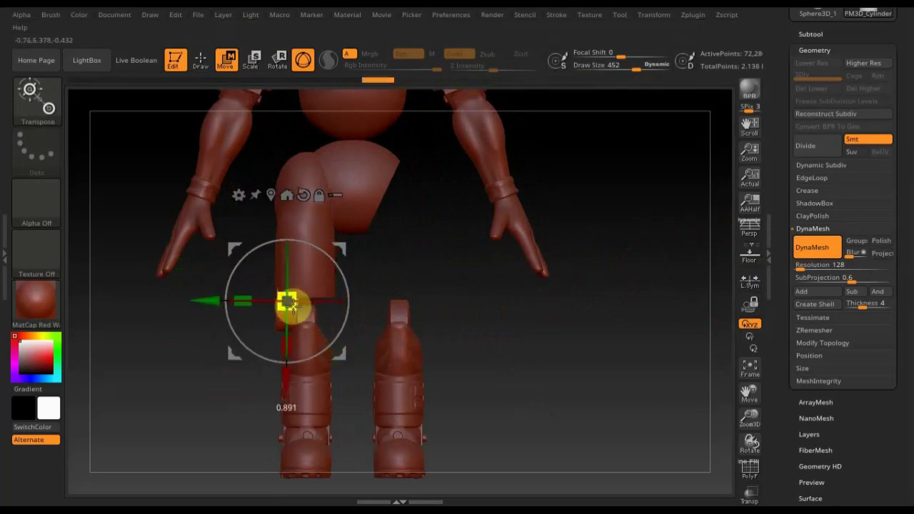
left_click_drag(194, 302, 204, 302)
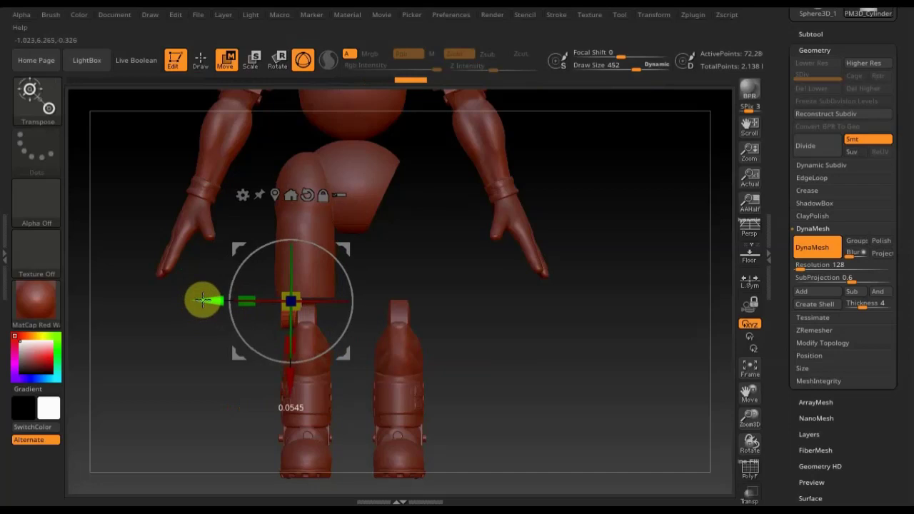
left_click_drag(492, 319, 523, 331, "shift")
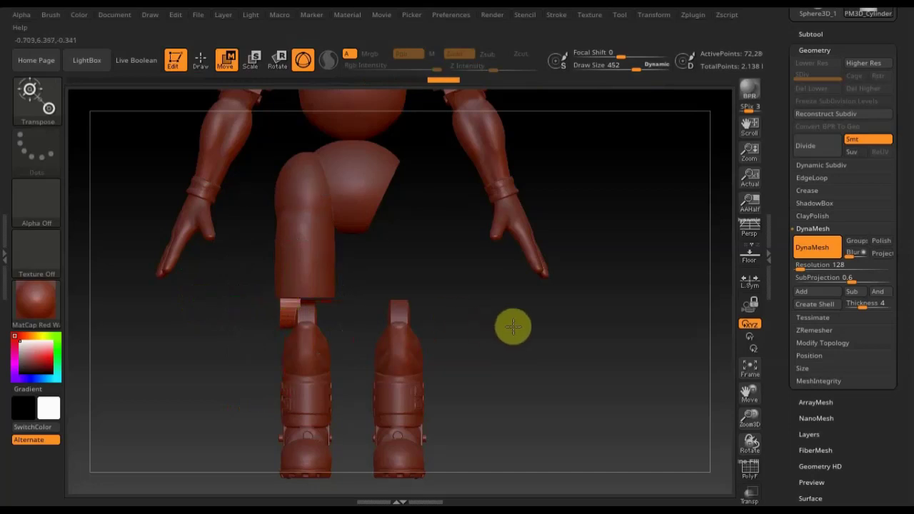
left_click_drag(366, 304, 376, 299)
left_click_drag(316, 360, 286, 382)
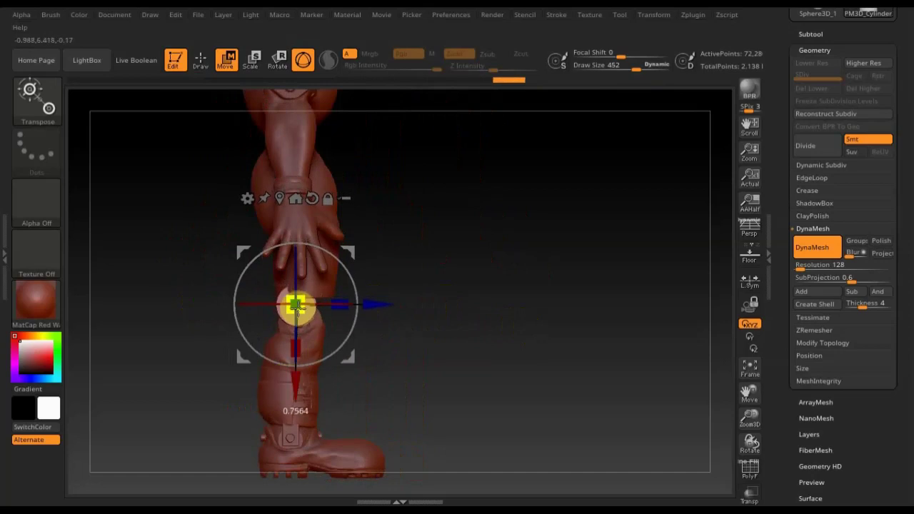
- Nudge the knee disc lower and slightly forward from the side and front, then duplicate it sideways
left_click_drag(292, 378, 296, 387)
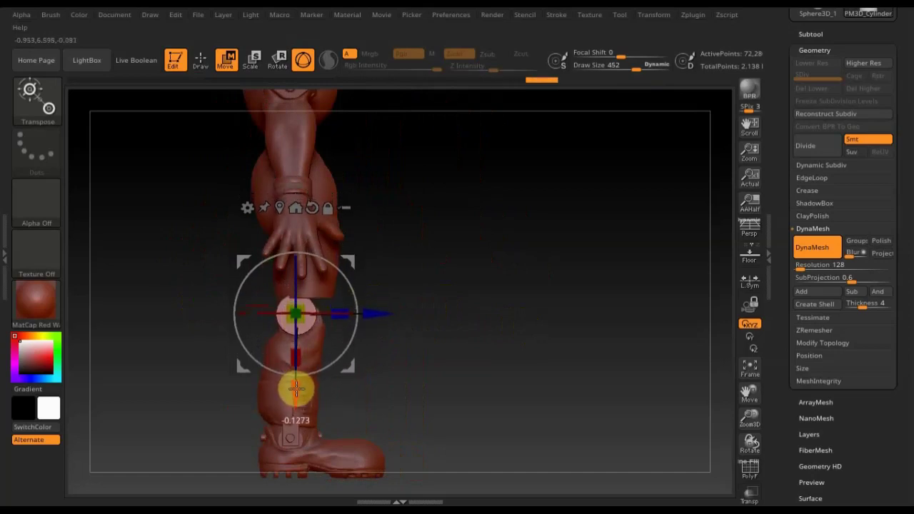
mouse_move(496, 357)
left_mouse_down()
mouse_move(449, 361)
mouse_move(551, 348)
mouse_move(602, 363)
mouse_move(484, 326)
left_mouse_up()
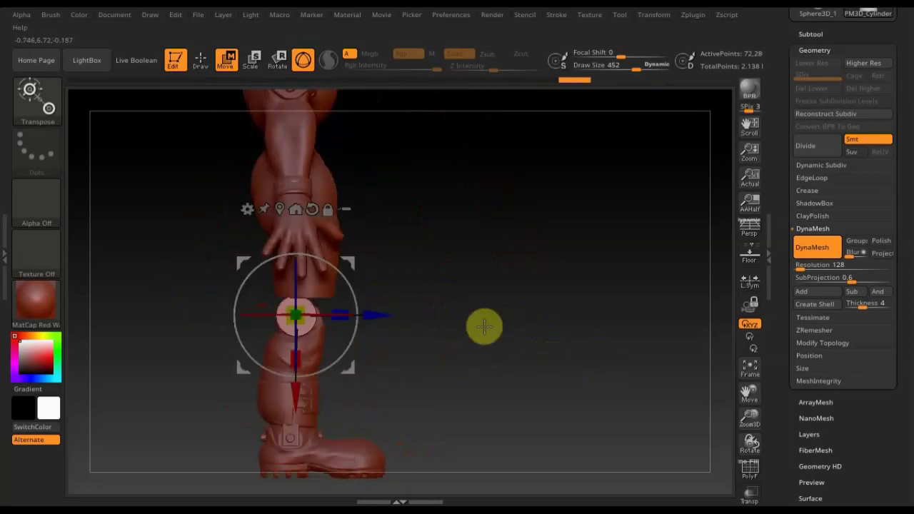
left_click_drag(381, 312, 378, 317)
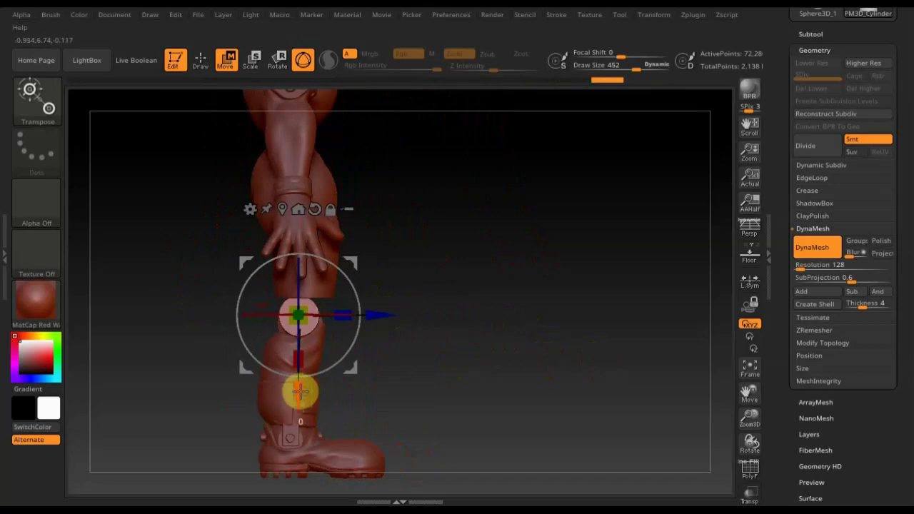
left_click_drag(299, 391, 301, 393)
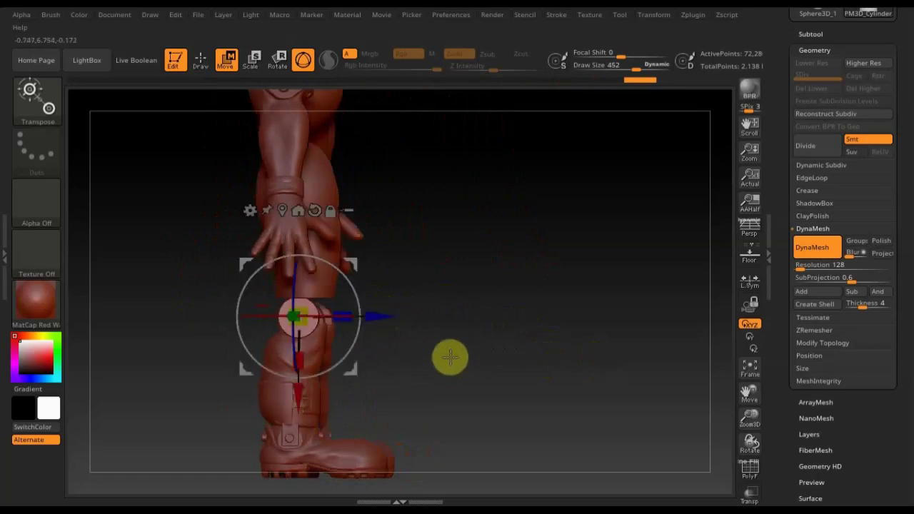
left_click_drag(453, 329, 481, 349, "shift")
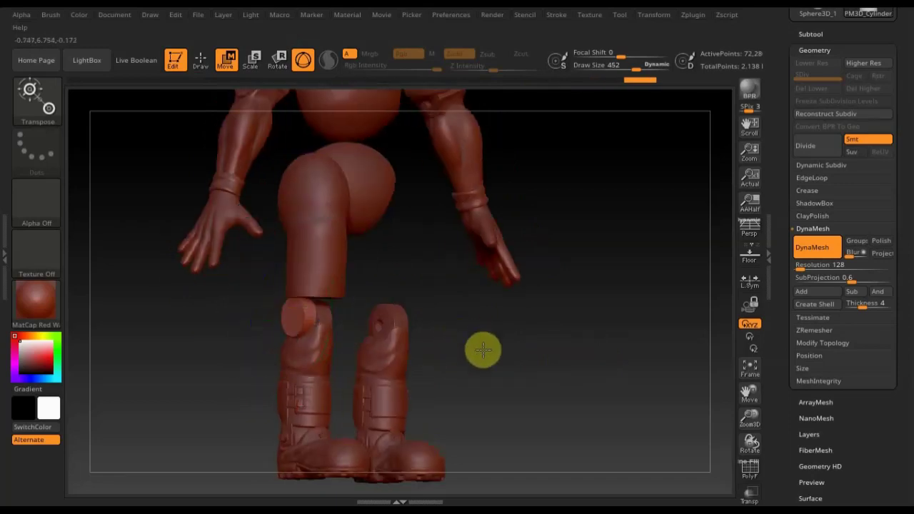
left_click_drag(219, 307, 250, 320, "ctrl")
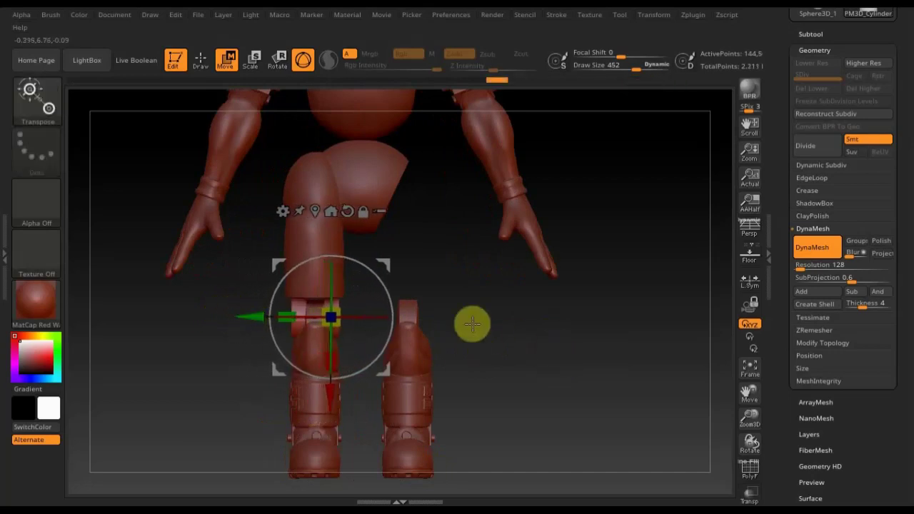
left_click(200, 61)
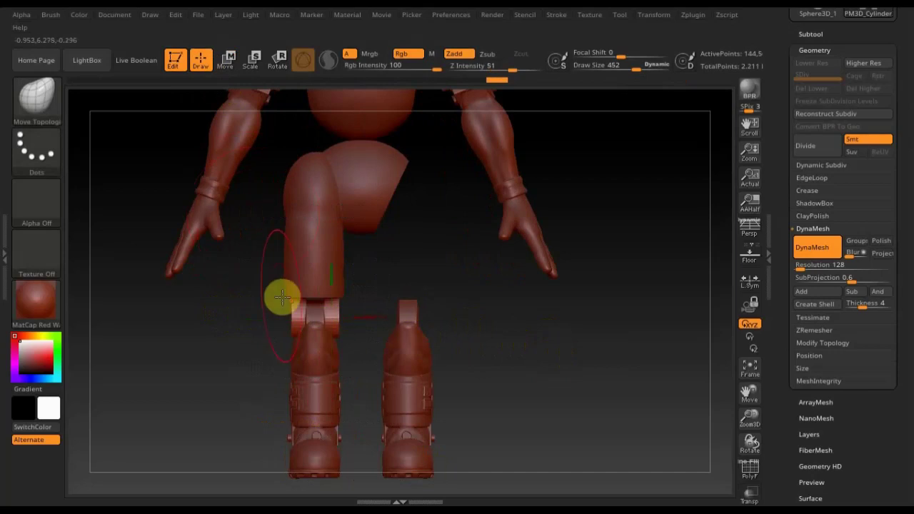
left_click(815, 34)
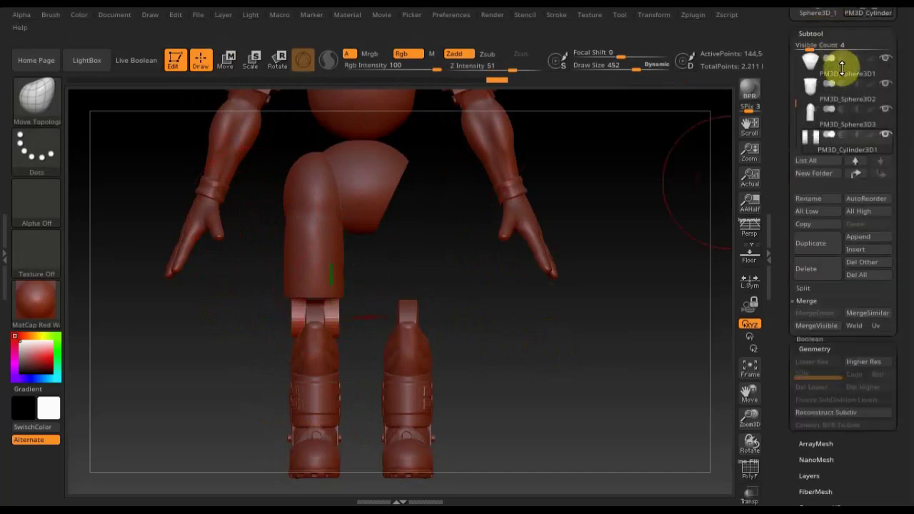
left_click(815, 114)
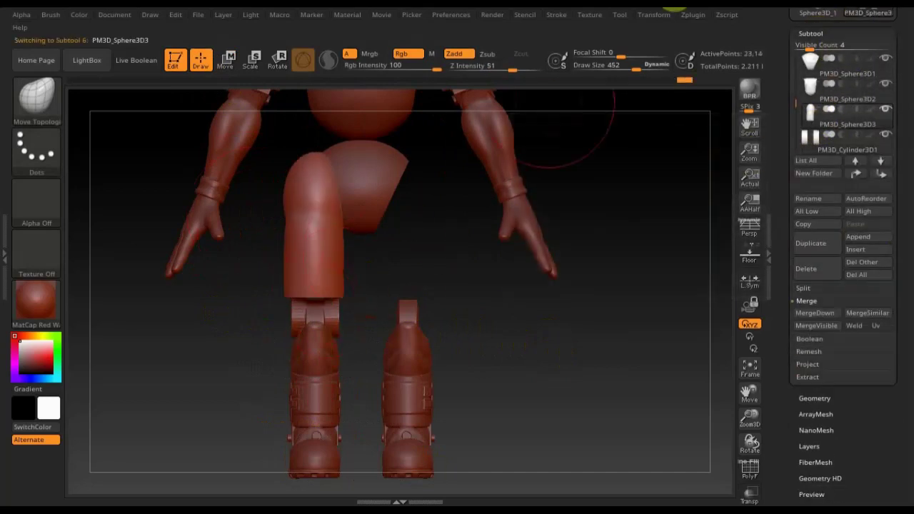
left_click_drag(637, 69, 626, 72)
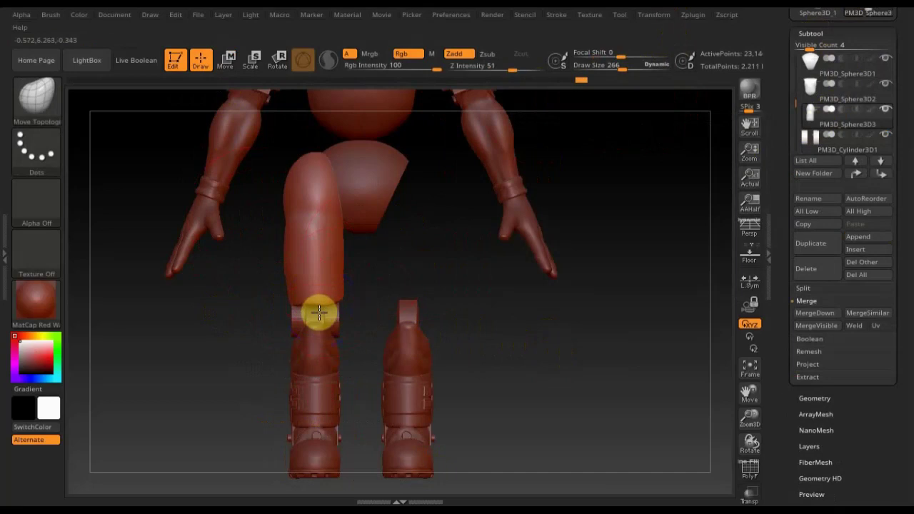
left_click(437, 322)
left_click_drag(454, 302, 385, 320)
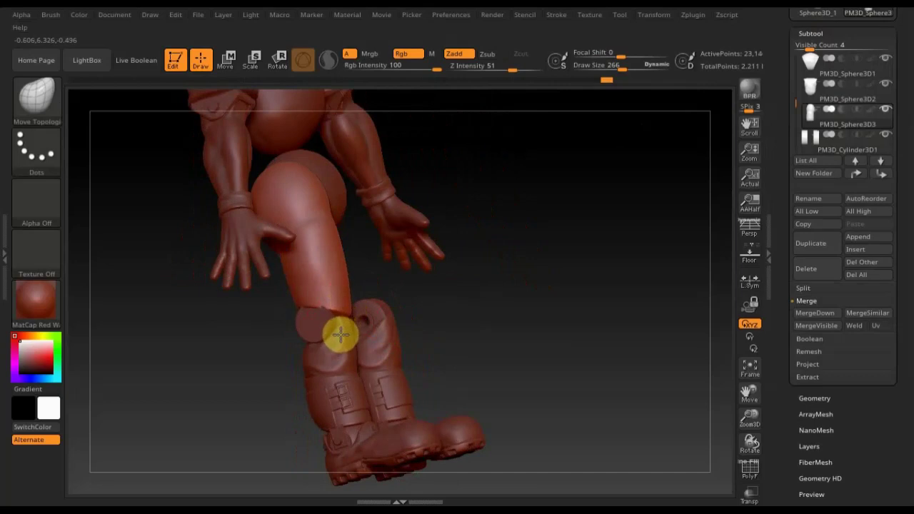
left_click_drag(444, 330, 433, 342)
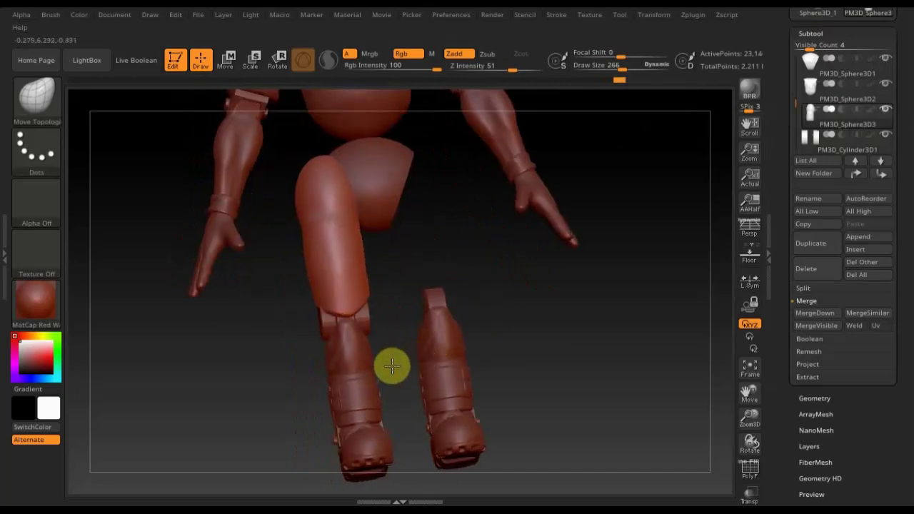
mouse_move(392, 367)
left_mouse_down()
mouse_move(350, 371)
mouse_move(367, 347)
left_mouse_up()
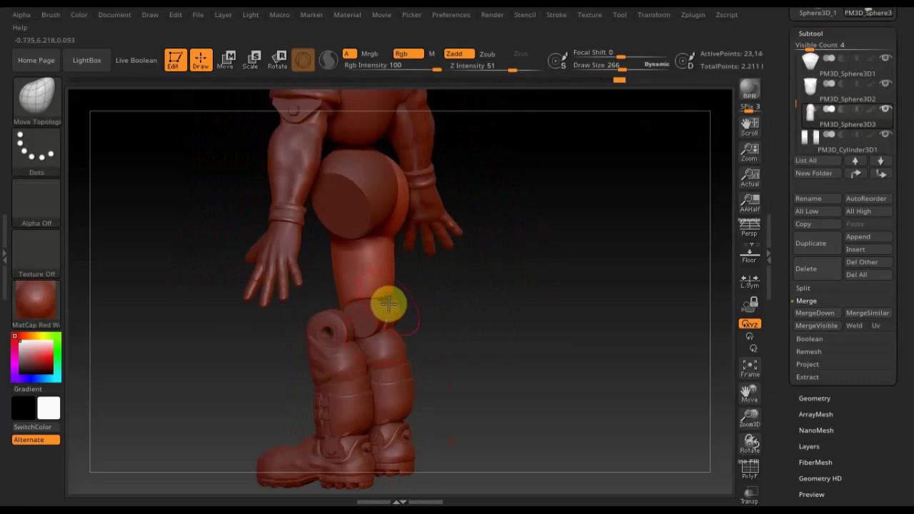
left_click_drag(388, 304, 481, 300)
left_click_drag(338, 321, 518, 320)
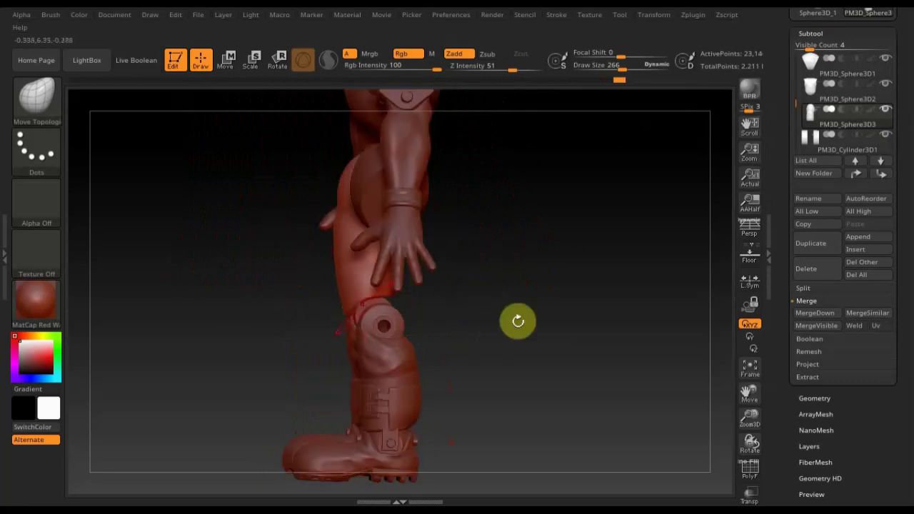
left_click_drag(576, 321, 437, 322)
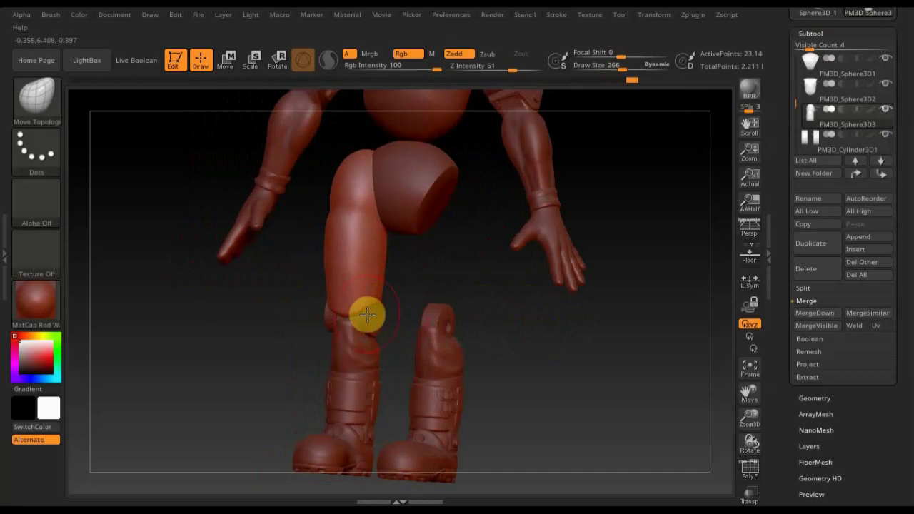
mouse_move(516, 332)
left_mouse_down()
mouse_move(553, 338)
mouse_move(504, 332)
mouse_move(507, 343)
left_mouse_up()
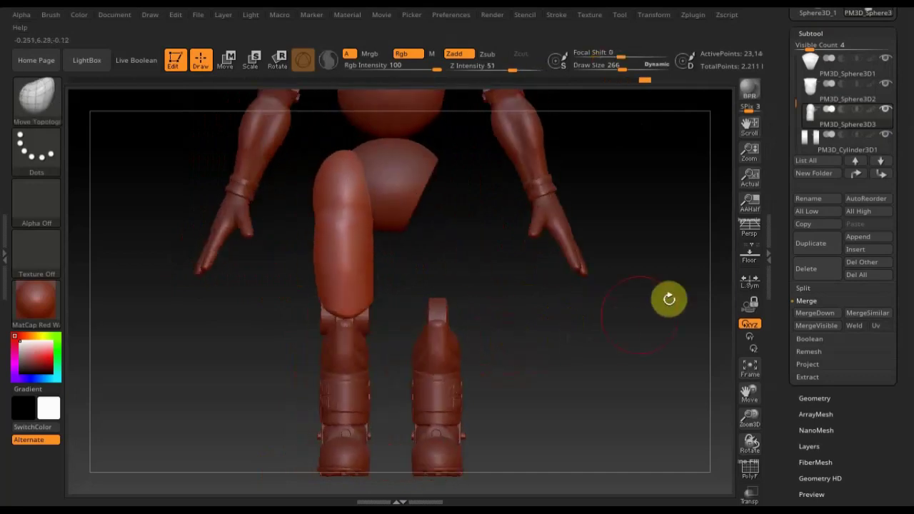
- Merge the knee cylinder down into the PM3D_Sphere3D3 thigh and DynaMesh them as one
left_click(821, 314)
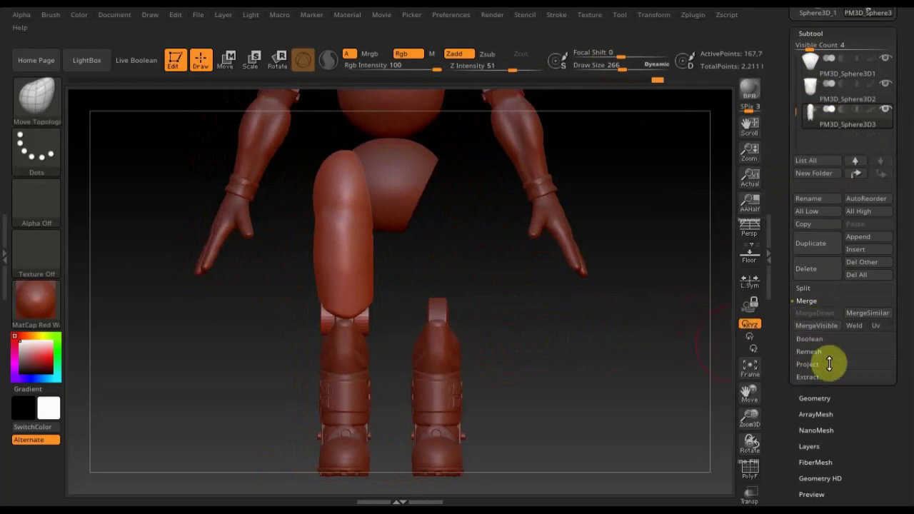
left_click(812, 398)
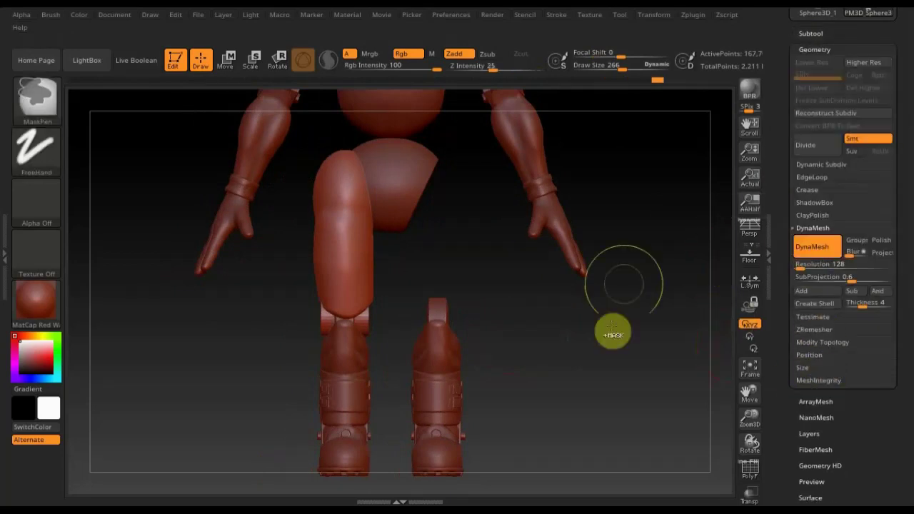
left_click_drag(612, 336, 662, 428, "ctrl")
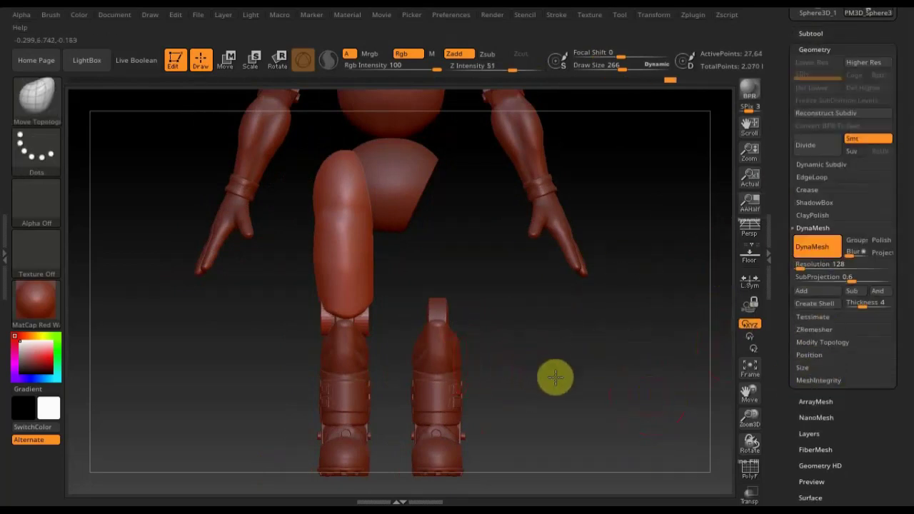
left_click_drag(555, 376, 467, 310)
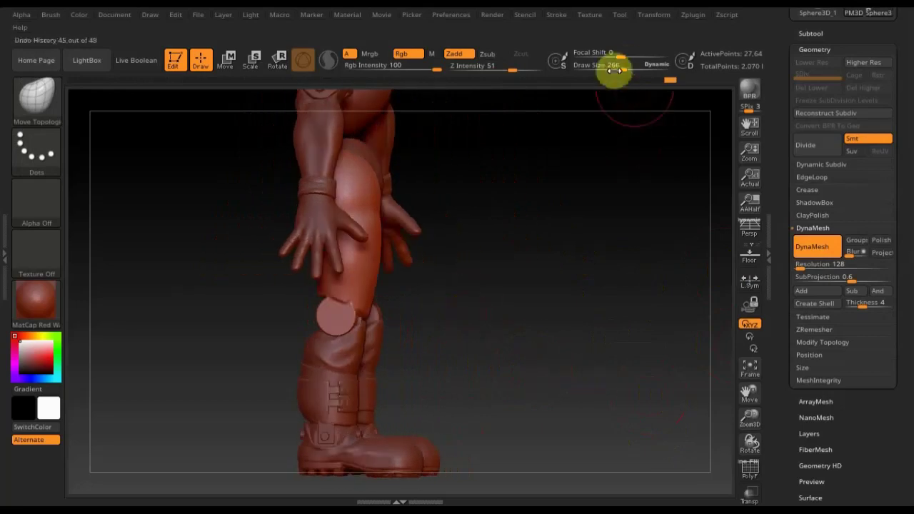
- Set Draw Size to 119 and Shift-smooth the knee joint from several front angles
left_click_drag(620, 65, 607, 65)
key("shift")
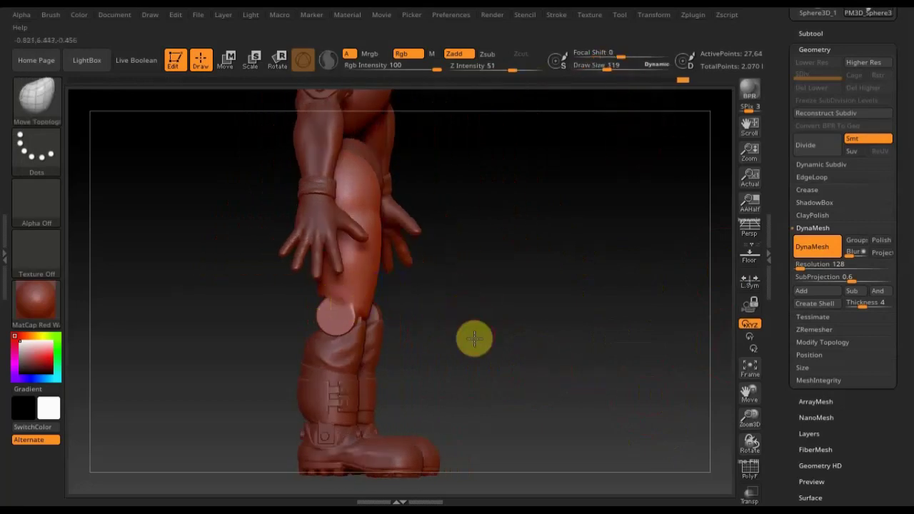
left_click_drag(475, 338, 398, 326)
left_click_drag(650, 336, 587, 338)
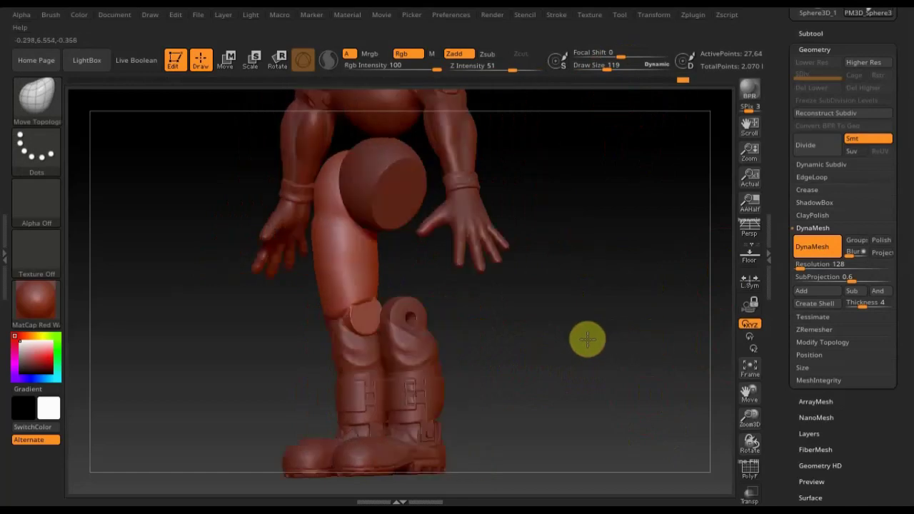
key("shift")
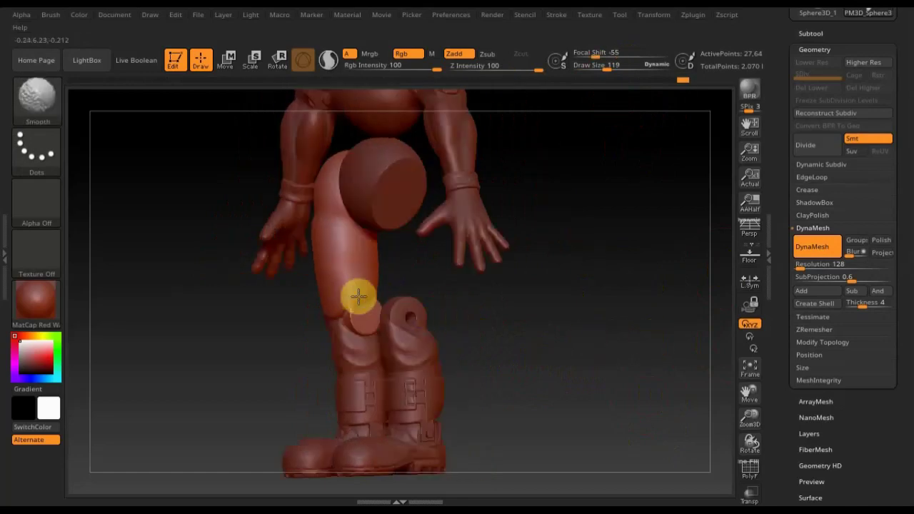
mouse_move(511, 343)
left_mouse_down()
mouse_move(542, 339)
mouse_move(551, 324)
left_mouse_up()
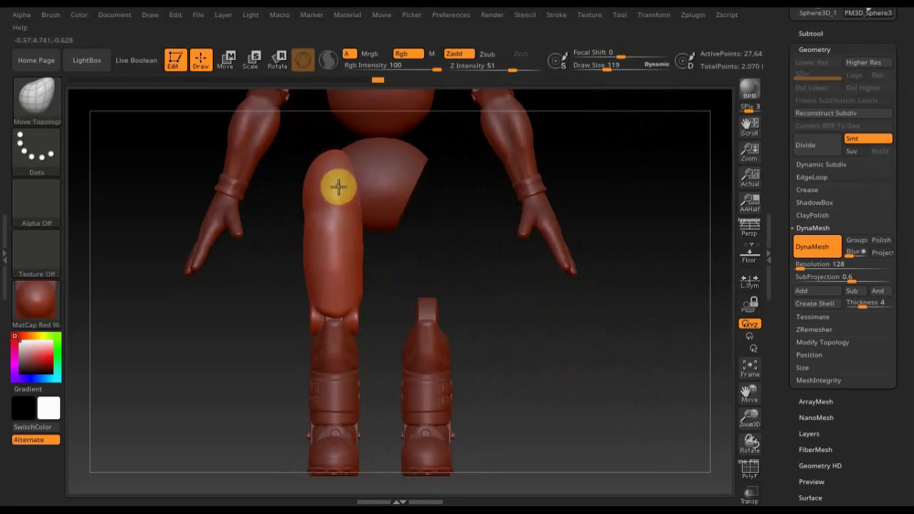
left_click(812, 33)
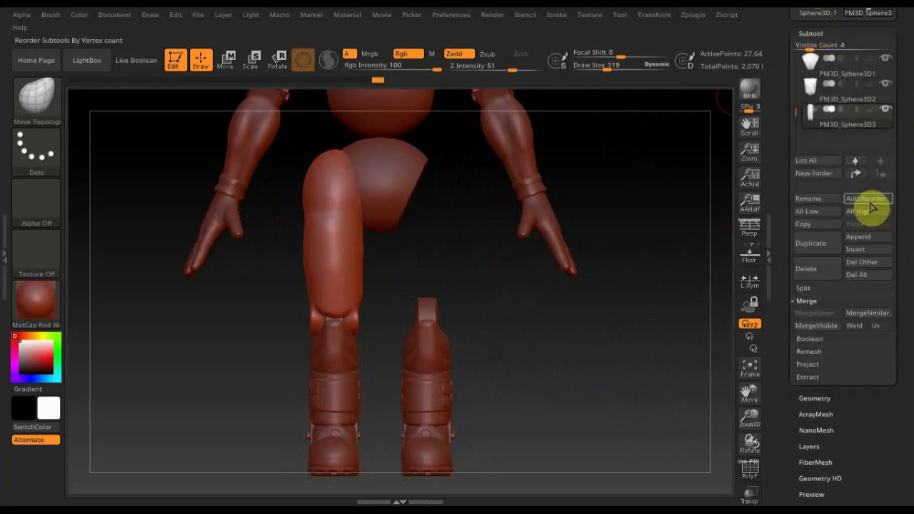
- Append a Sphere3D subtool and make it the active part
left_click(867, 239)
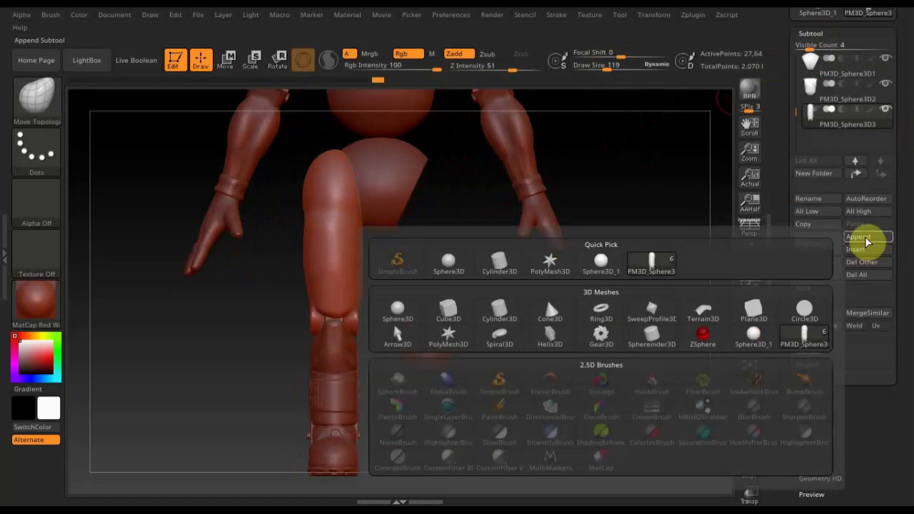
left_click(405, 310)
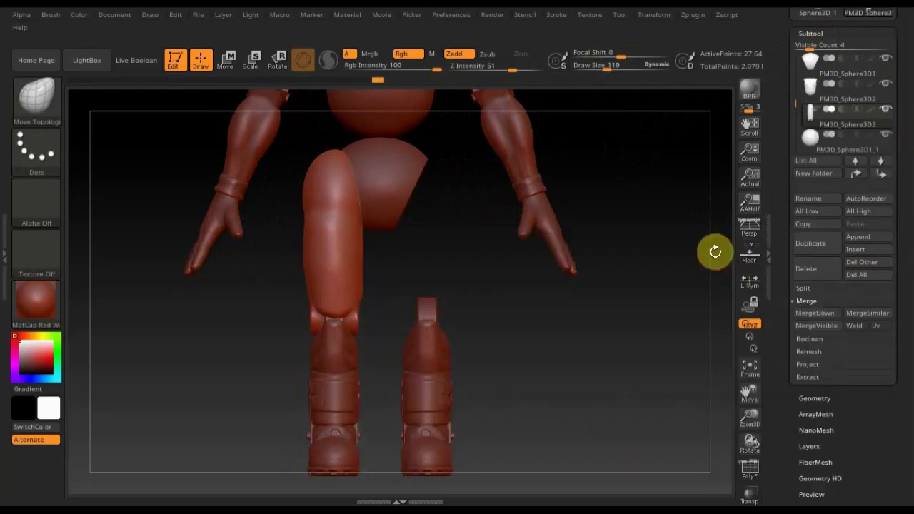
left_click(715, 251)
left_click(769, 294)
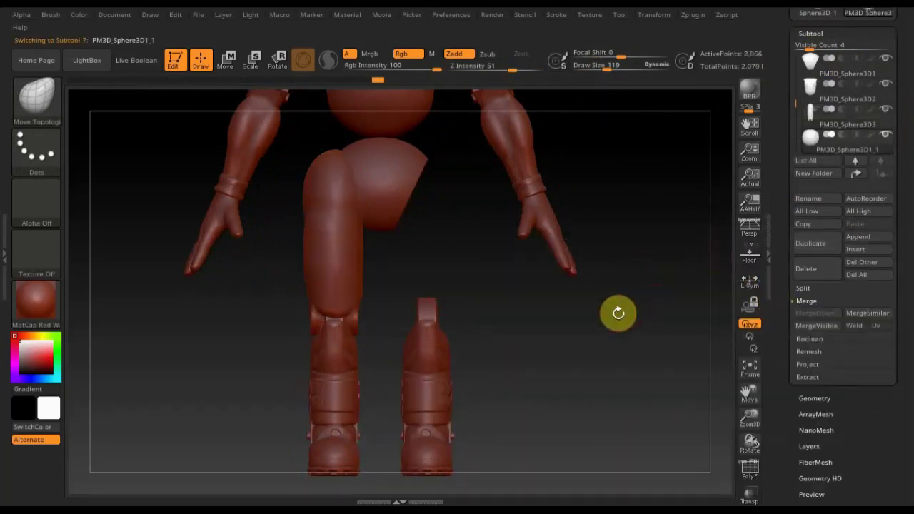
left_click_drag(615, 241, 590, 160, "alt")
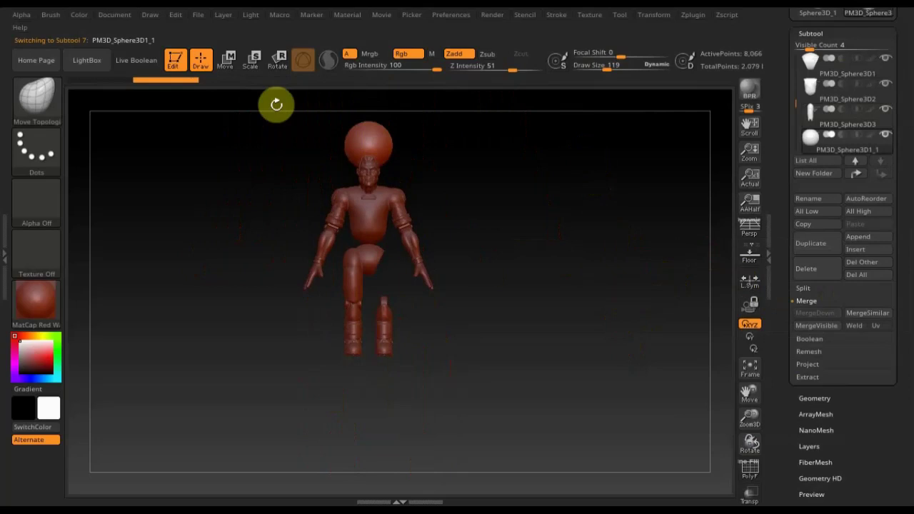
- Move the new sphere from the head down to the pelvis and shrink it into a hip ball
left_click(229, 66)
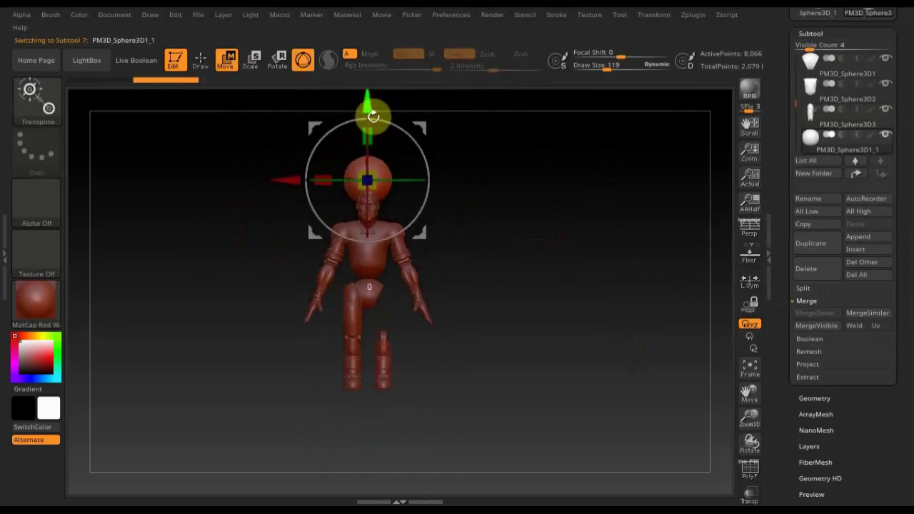
left_click_drag(369, 107, 369, 204)
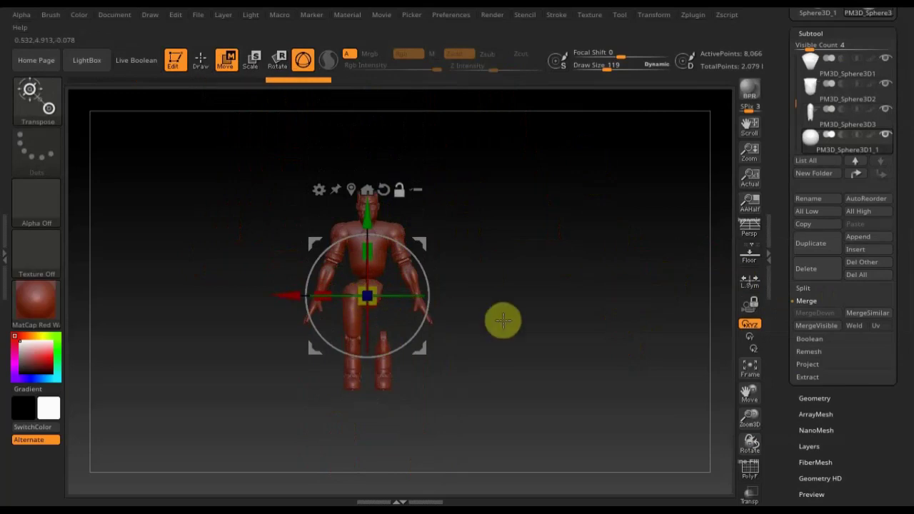
mouse_move(510, 294)
left_mouse_down("alt")
mouse_move(545, 434)
mouse_move(571, 271)
left_mouse_up("alt")
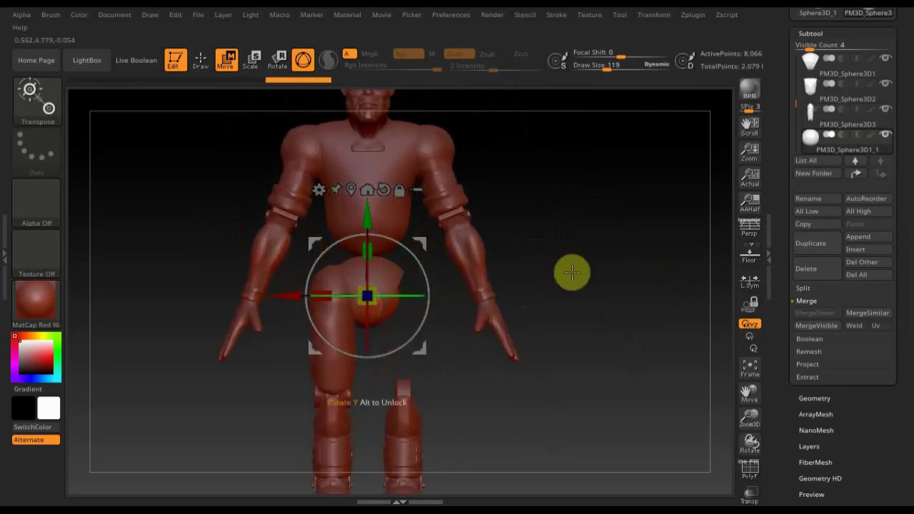
left_click(866, 102)
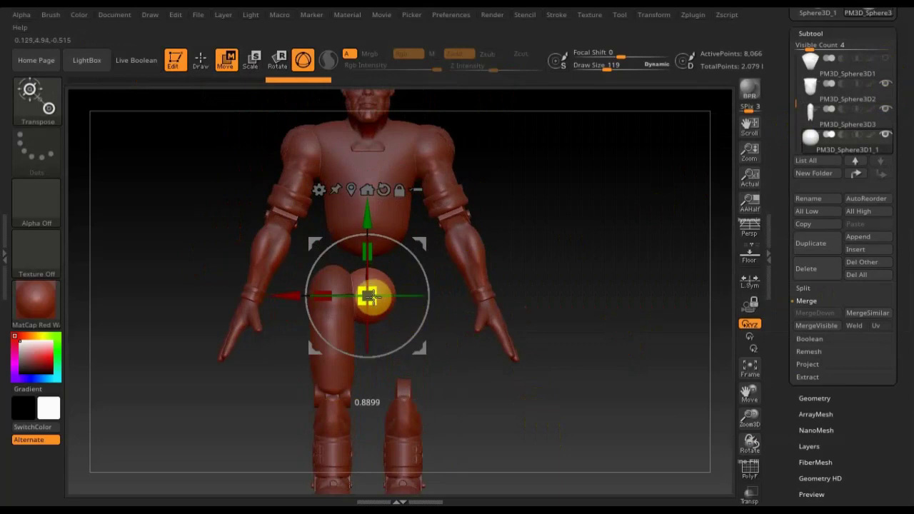
left_click_drag(434, 240, 408, 237)
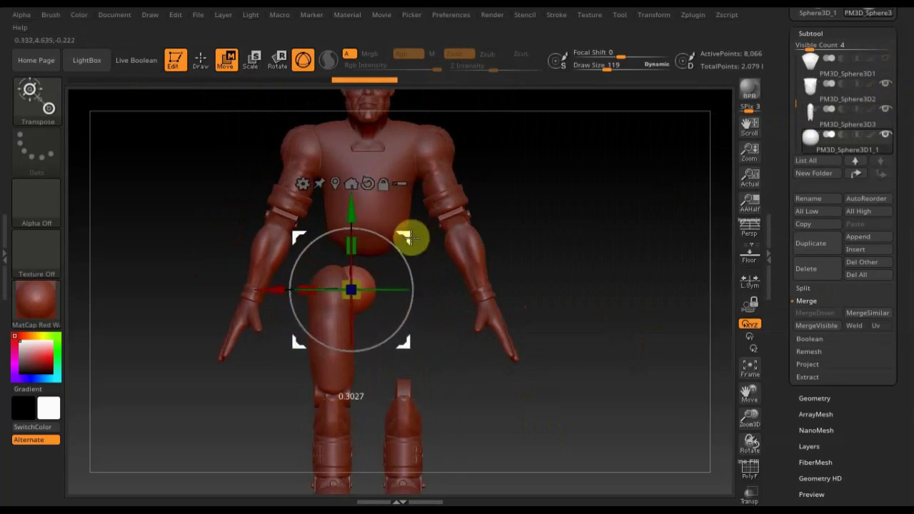
mouse_move(492, 265)
left_mouse_down()
mouse_move(607, 294)
mouse_move(536, 300)
mouse_move(592, 302)
mouse_move(606, 289)
left_mouse_up()
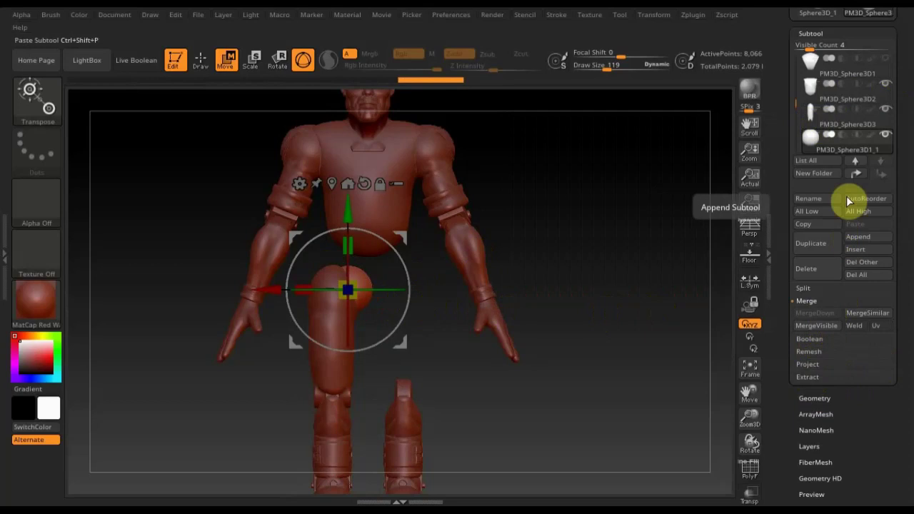
- Merge the hip ball down into the PM3D_Sphere3D3 thigh and Mirror And Weld it
left_click(811, 128)
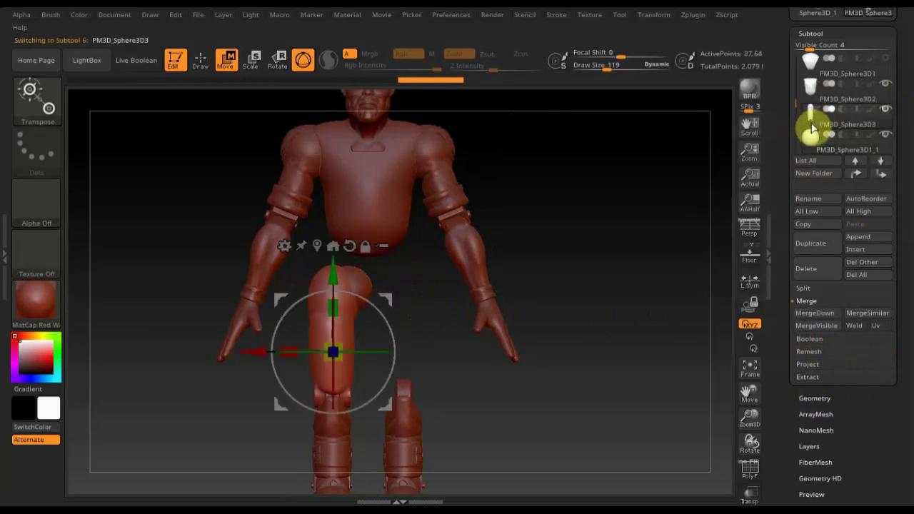
left_click(814, 312)
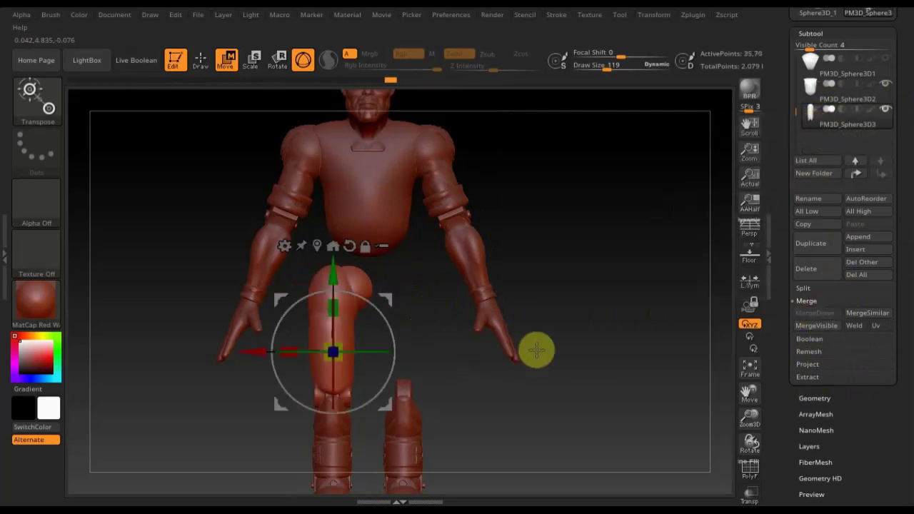
left_click(812, 398)
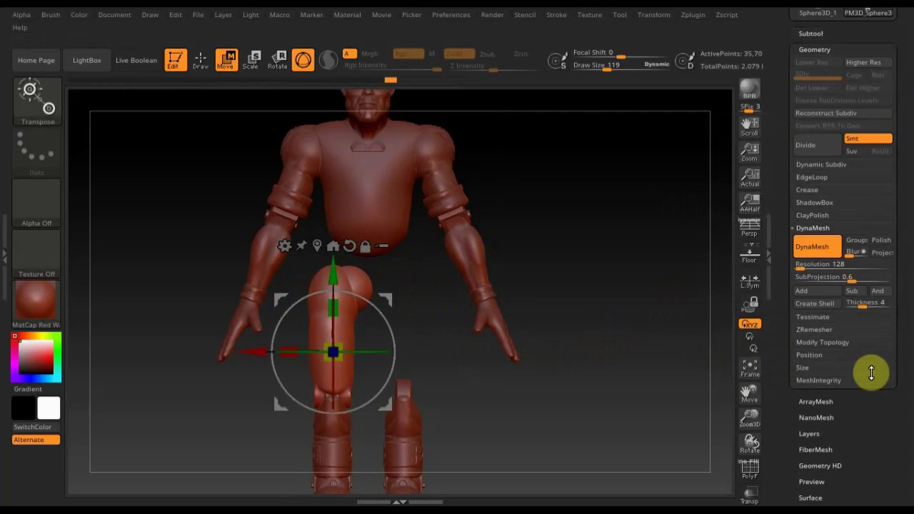
left_click(827, 346)
left_click(830, 302)
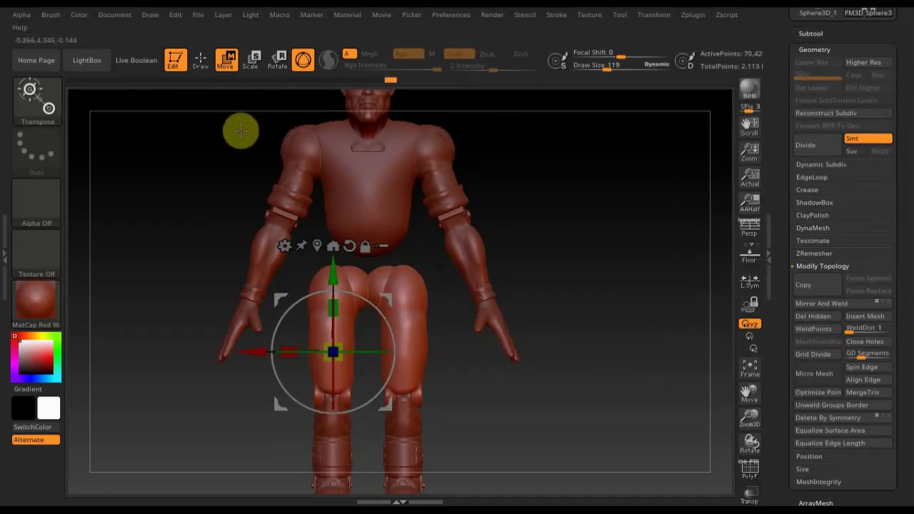
left_click(814, 32)
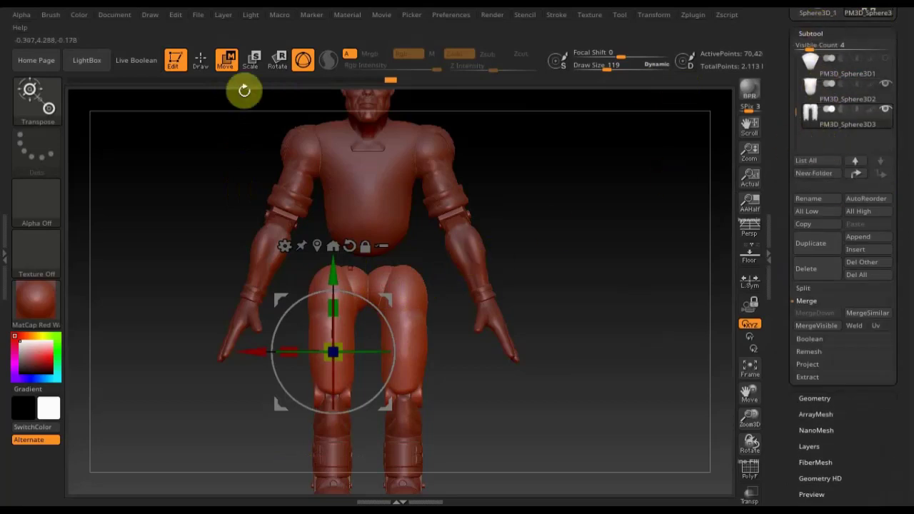
- Frame a straight front view and TrimCurve away one of the thighs
left_click(199, 63)
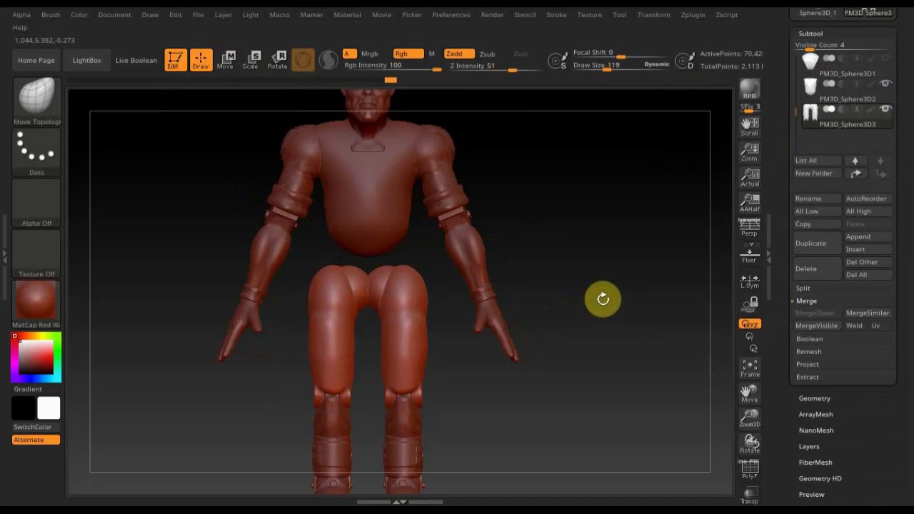
mouse_move(602, 299)
left_mouse_down("alt")
mouse_move(580, 217)
mouse_move(581, 231)
left_mouse_up("alt")
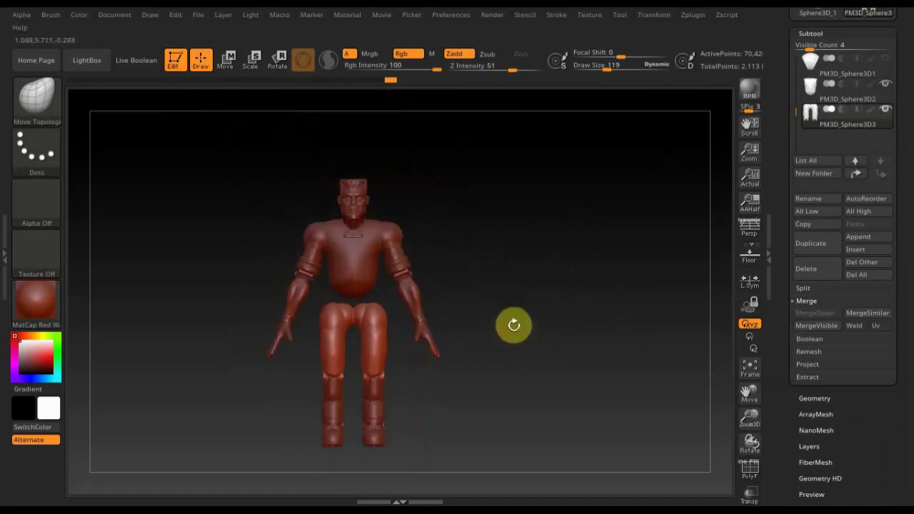
left_click_drag(514, 321, 474, 341, "shift")
left_click_drag(530, 304, 538, 363, "alt")
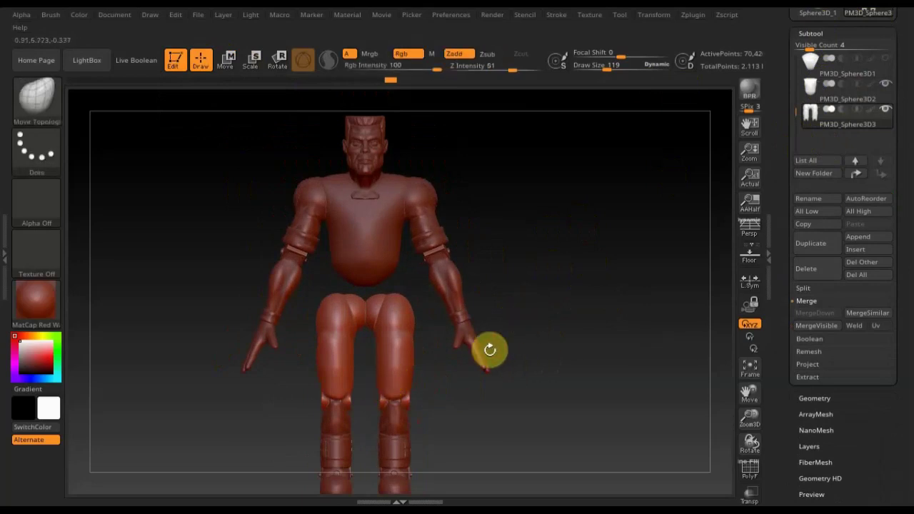
key("ctrl+shift")
mouse_move(444, 392)
left_mouse_down("ctrl+shift")
mouse_move(438, 471)
mouse_move(371, 347)
mouse_move(360, 461)
left_mouse_up("ctrl+shift")
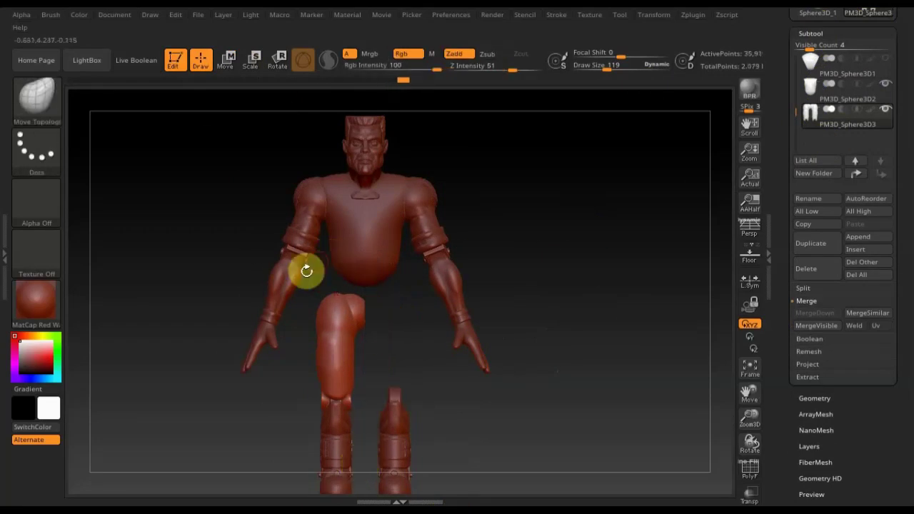
- Shift the remaining thigh slightly left so it sits above its lower leg
left_click(224, 60)
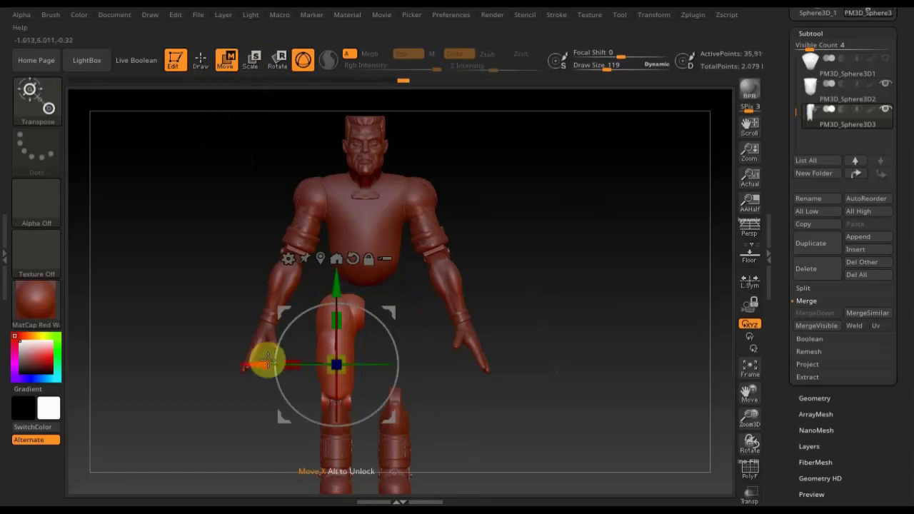
left_click_drag(264, 364, 252, 366)
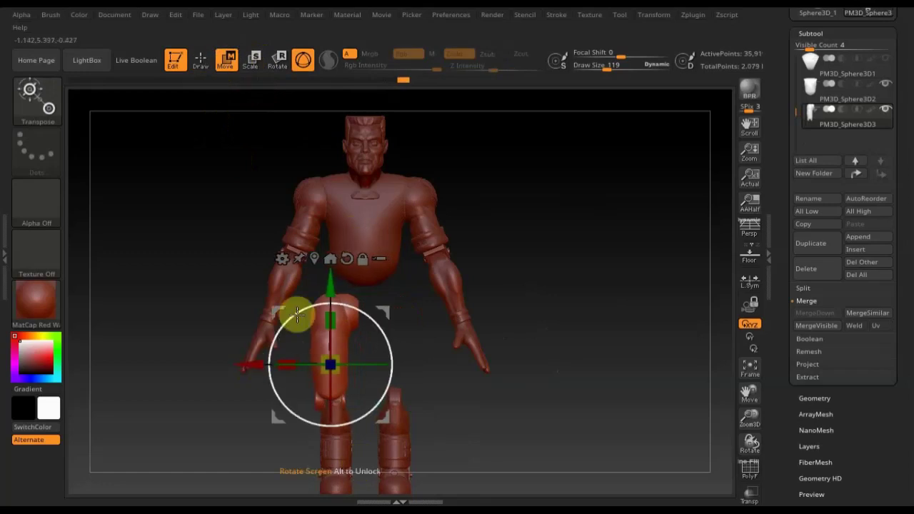
left_click_drag(513, 375, 512, 318, "alt")
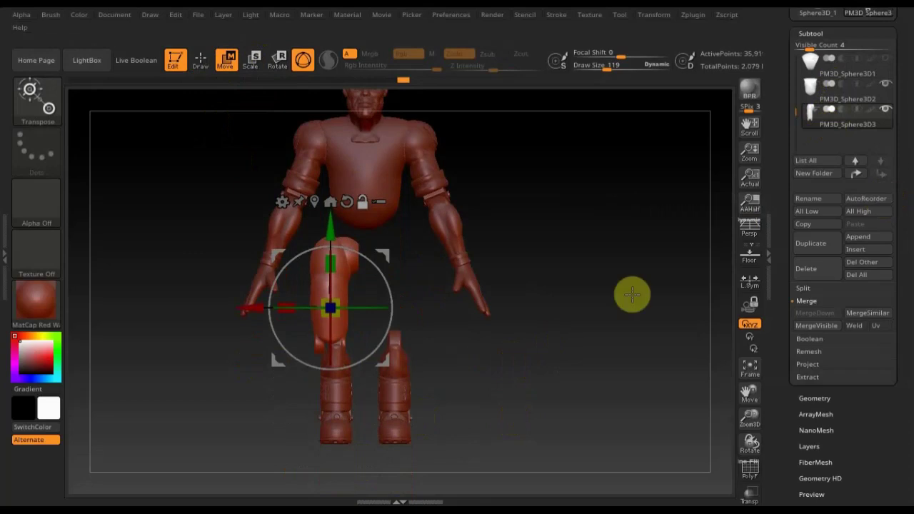
key("n")
left_click(481, 341)
- Shift the lower legs left under the thigh and trim away the right lower leg
key("n")
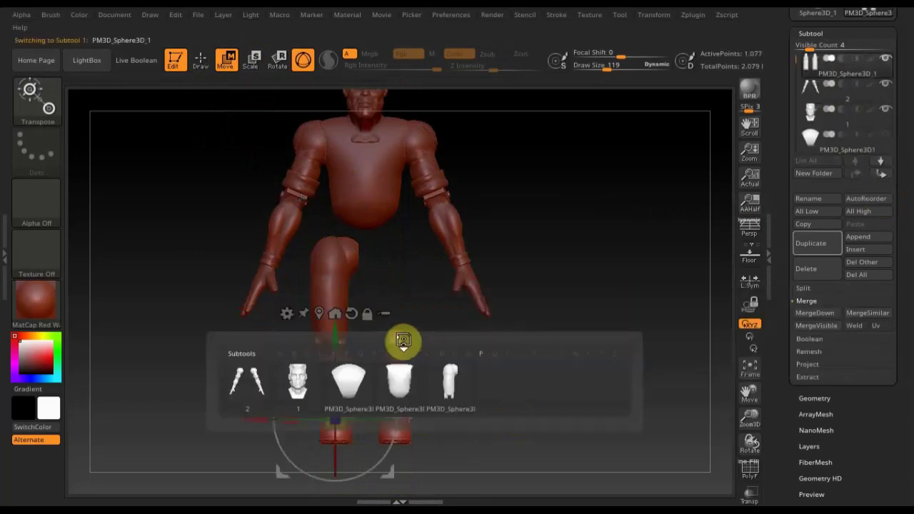
left_click_drag(261, 422, 250, 422)
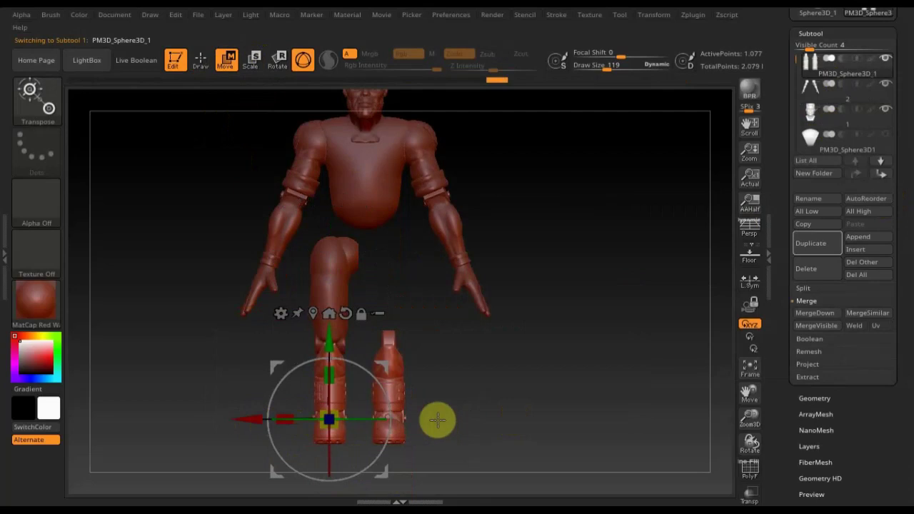
left_click(203, 65)
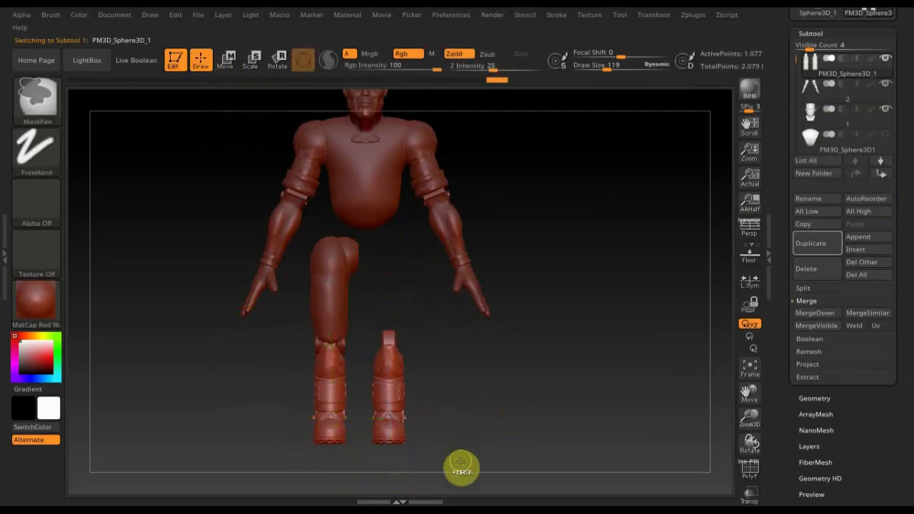
left_click_drag(471, 472, 407, 326, "ctrl")
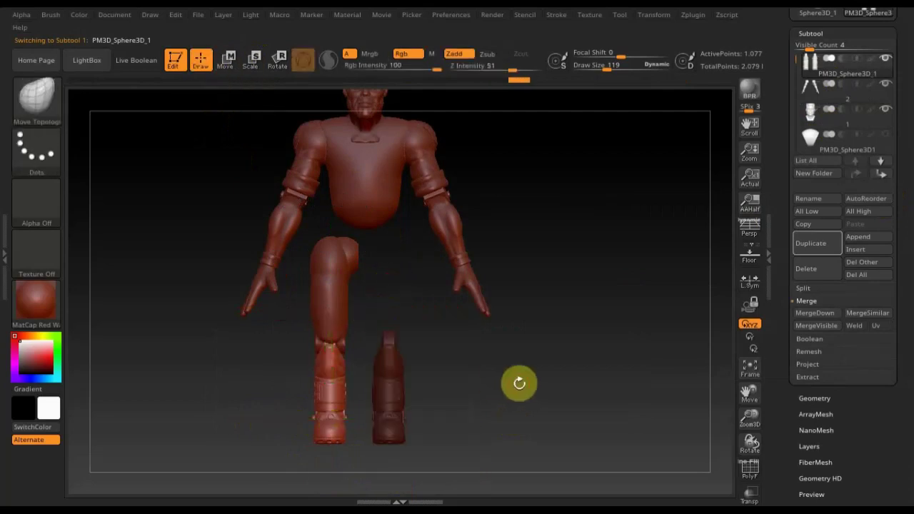
left_click_drag(519, 389, 330, 387, "ctrl+shift")
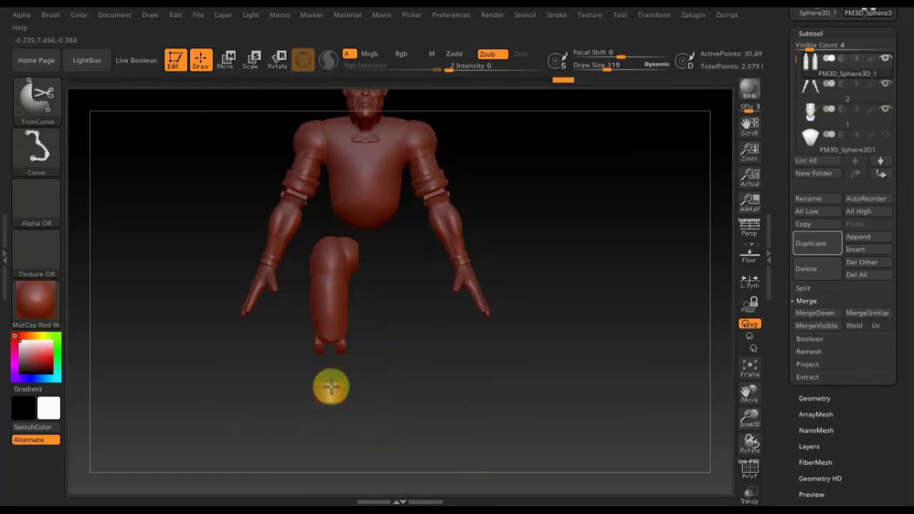
key("ctrl+z")
key("ctrl+shift")
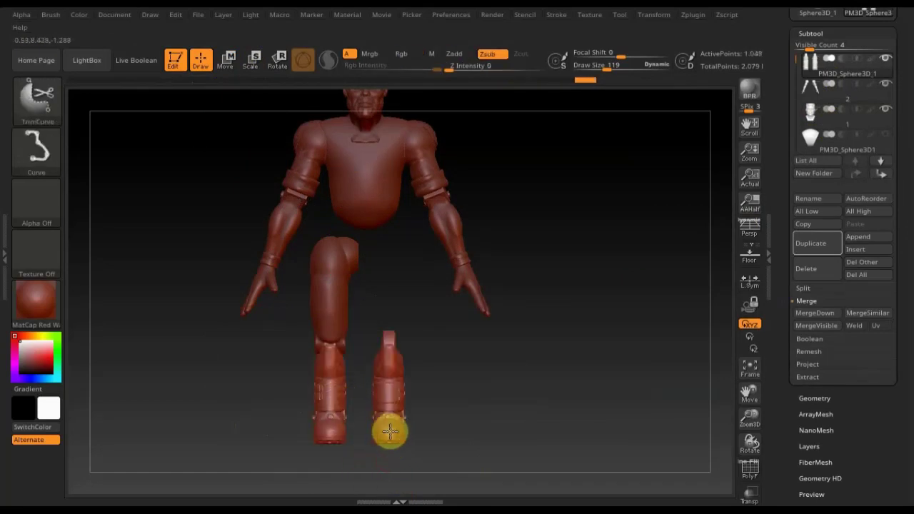
left_click(398, 443, "ctrl+shift")
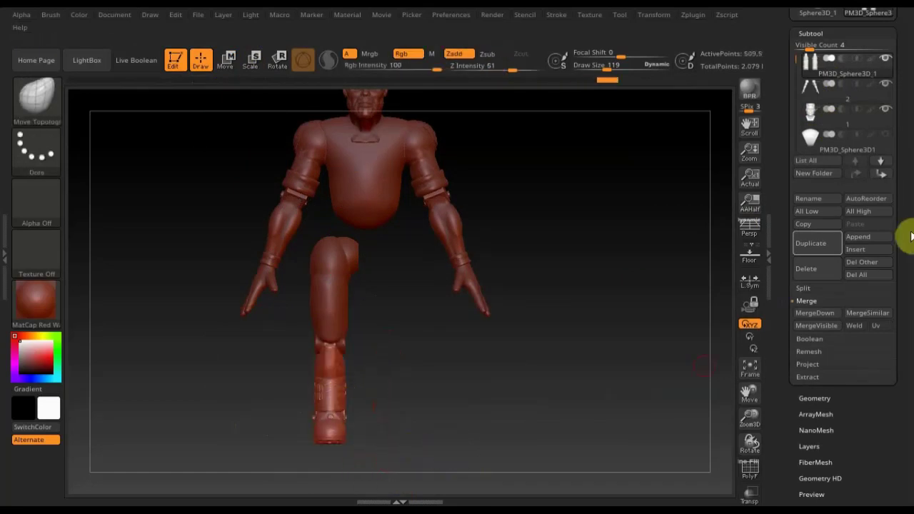
- Delete the hidden geometry and Mirror And Weld the lower leg
left_click(814, 398)
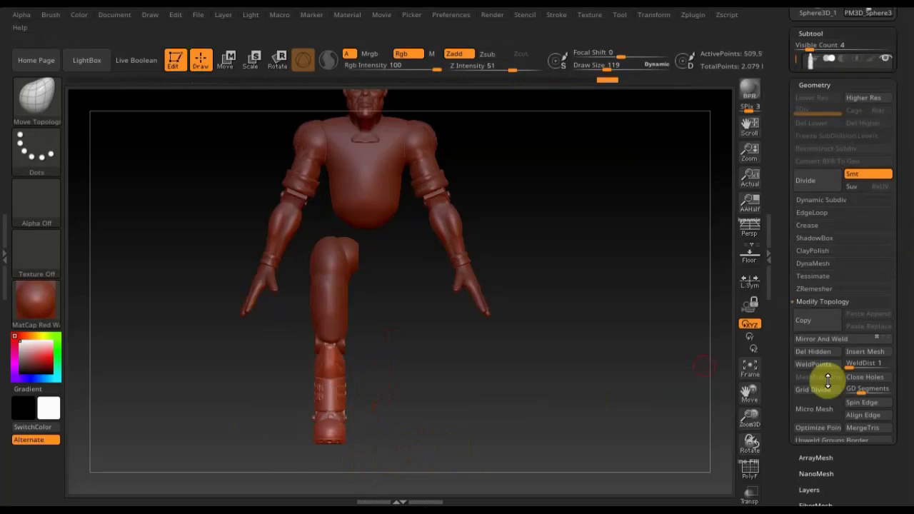
left_click(819, 320)
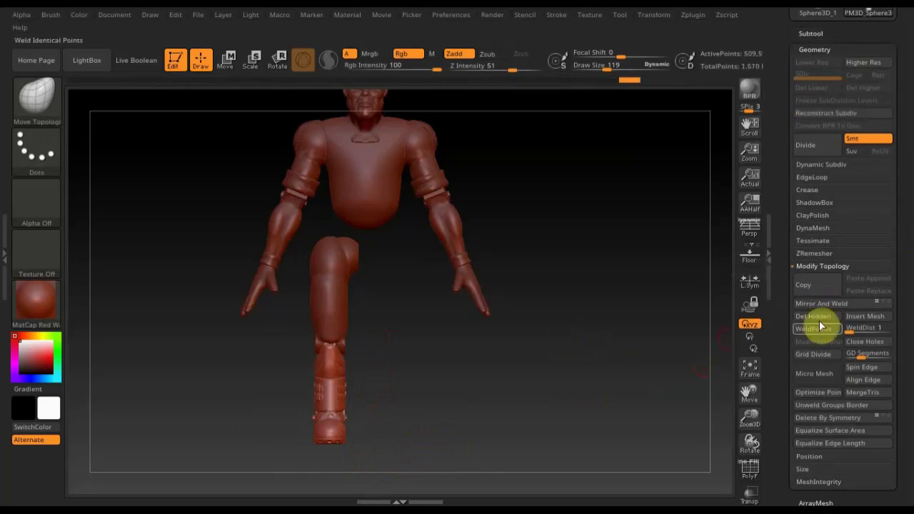
left_click(835, 305)
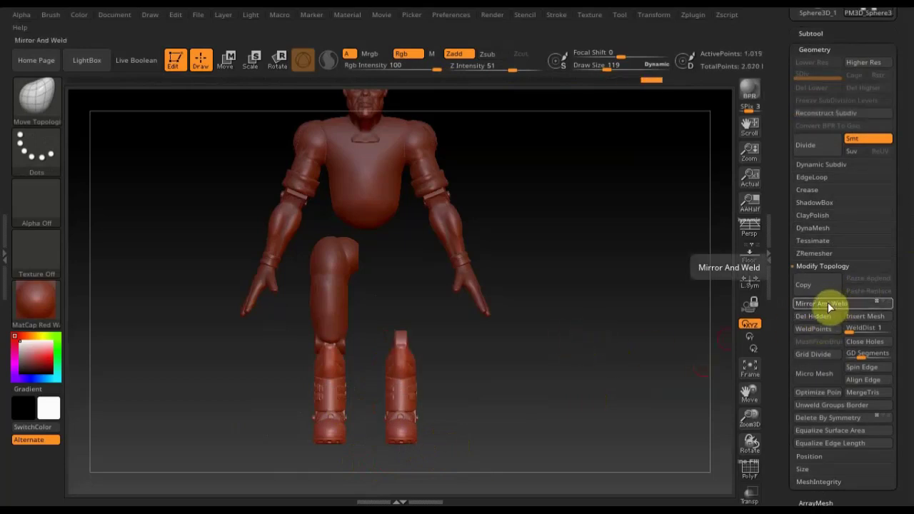
left_click(811, 34)
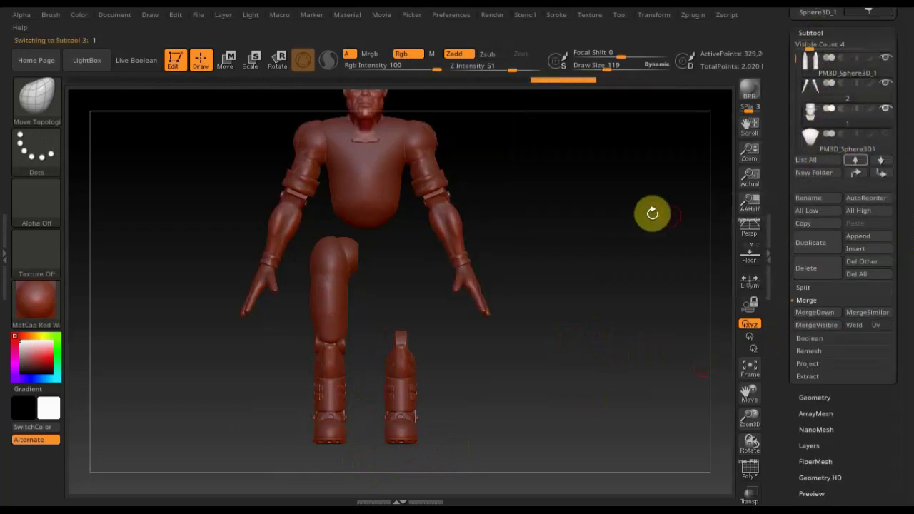
- Select the PM3D_Sphere3D3 thigh and Mirror And Weld it onto the other side
key("n")
left_click(669, 262)
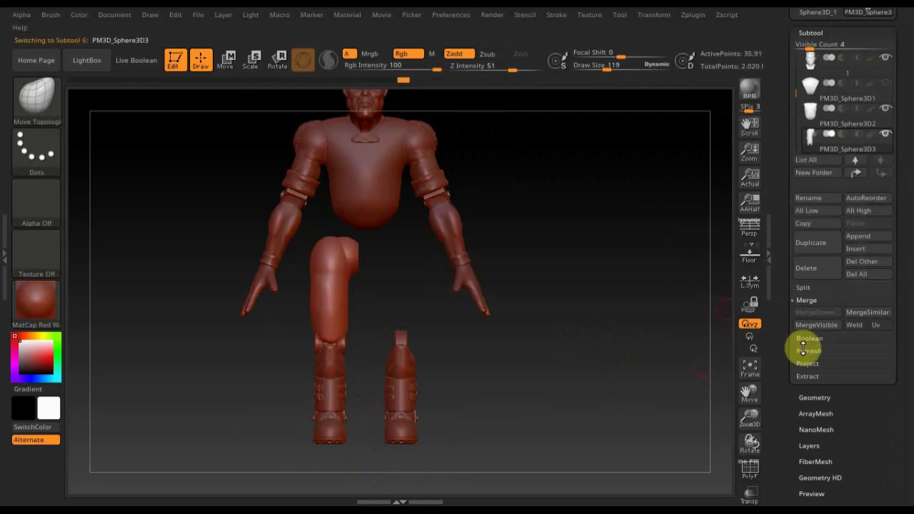
left_click(817, 397)
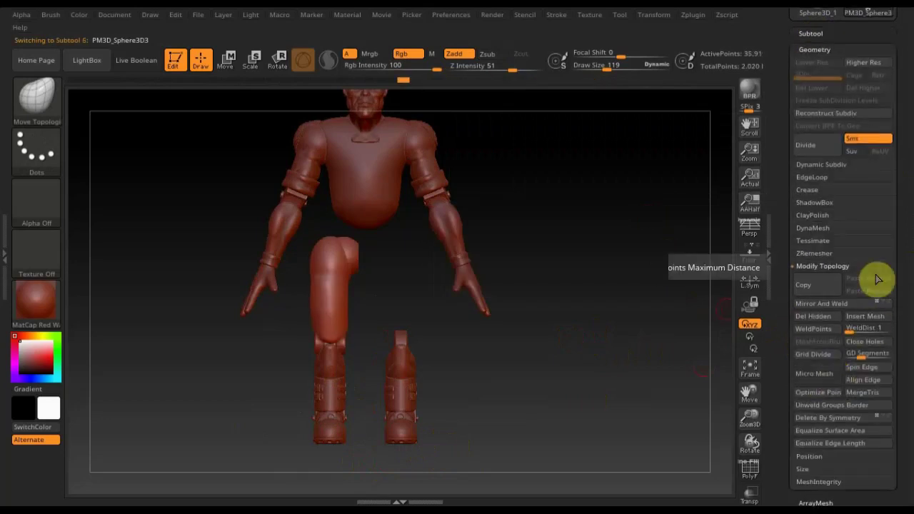
left_click(832, 307)
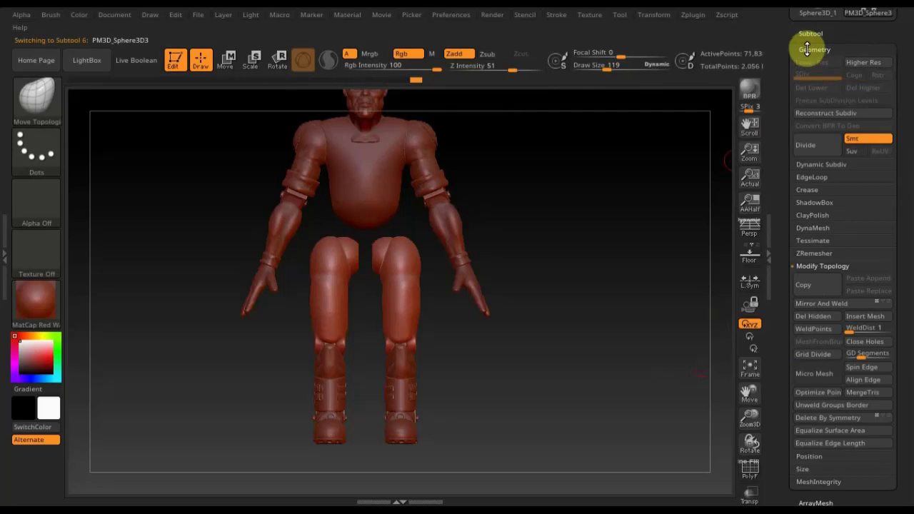
- Show the PM3D_Sphere3D1 pelvis, test-raise the thighs and undo, then select the pelvis
left_click(822, 34)
mouse_move(811, 100)
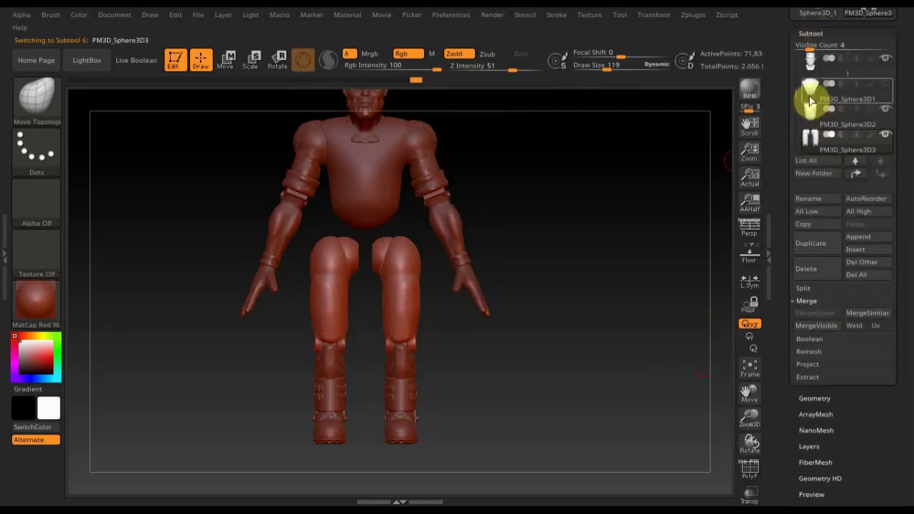
left_click(885, 84)
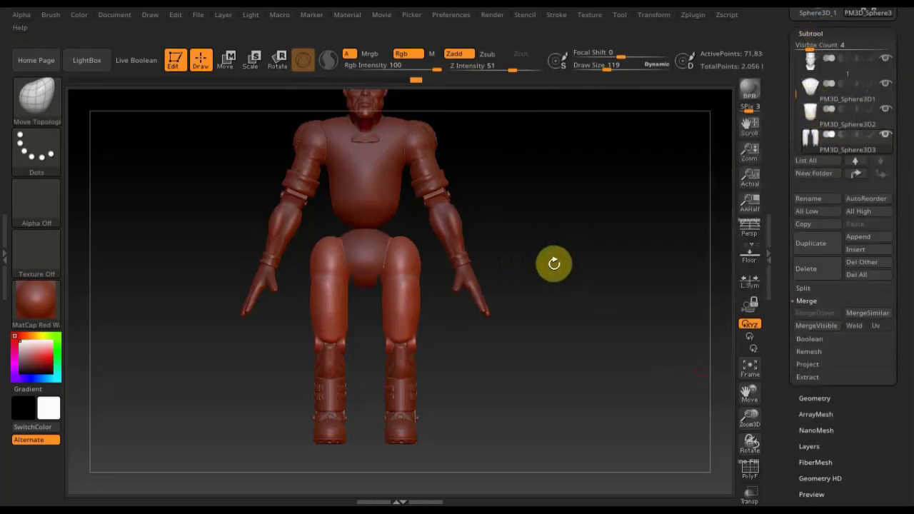
mouse_move(540, 284)
left_mouse_down()
mouse_move(497, 282)
mouse_move(576, 292)
left_mouse_up()
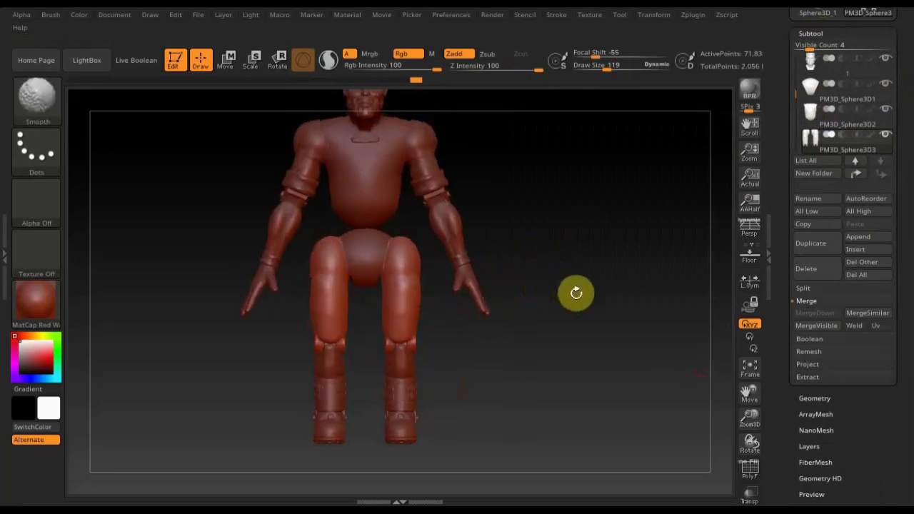
left_click(228, 67)
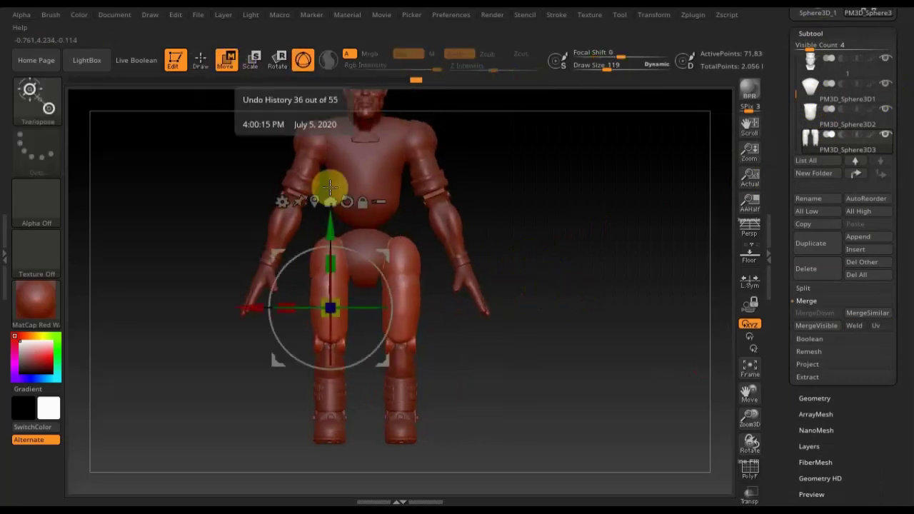
left_click_drag(330, 230, 331, 223)
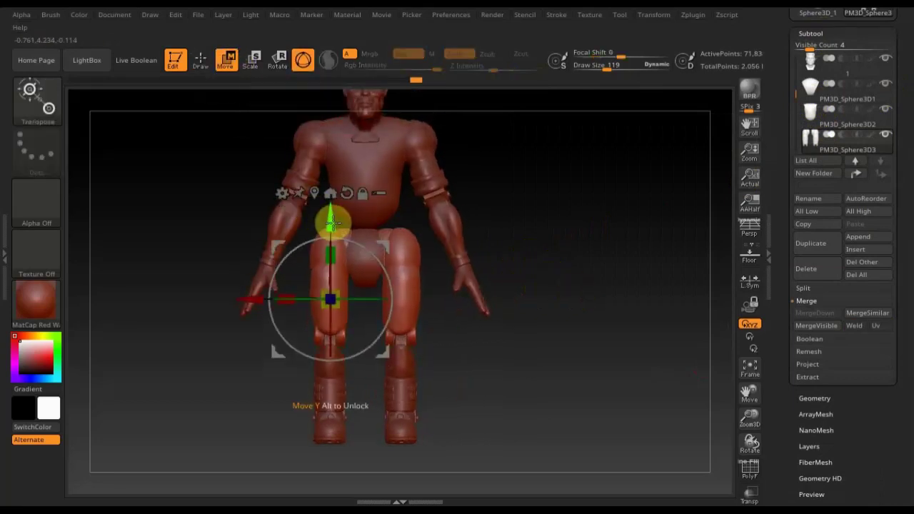
key("ctrl+z")
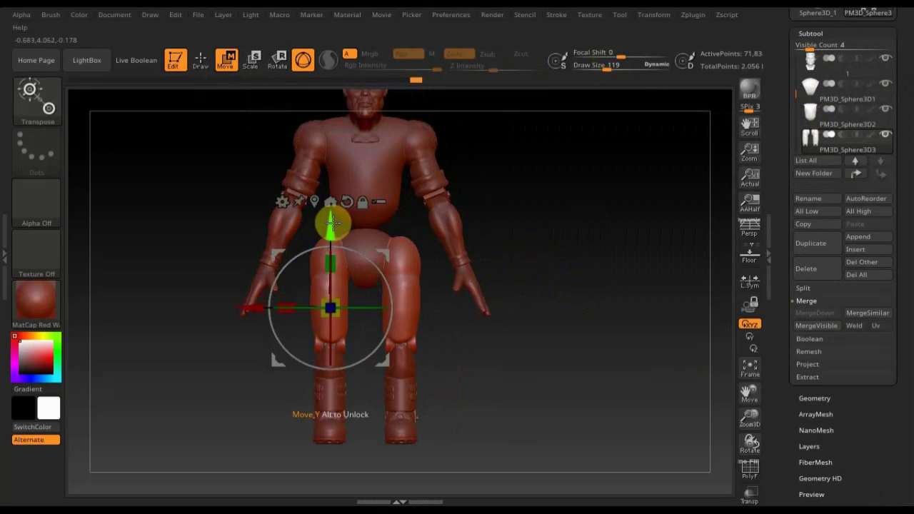
key("n")
left_click(325, 272)
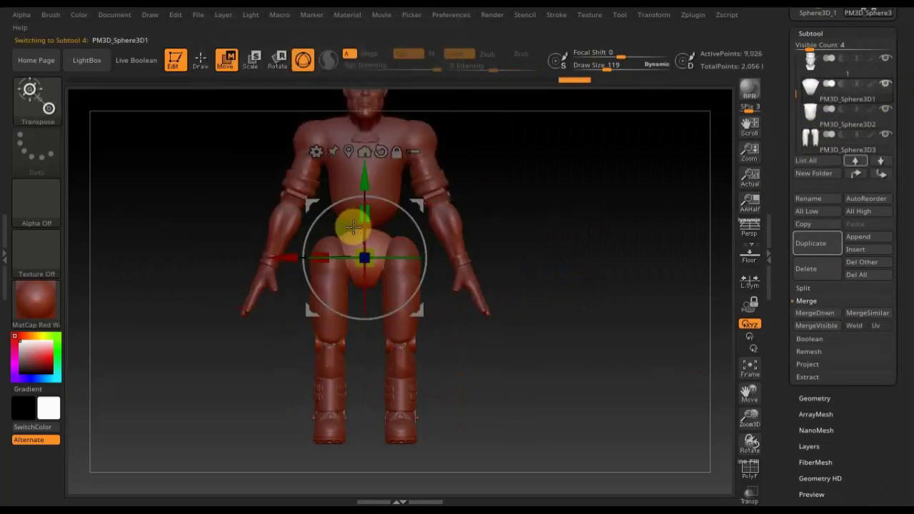
- Nudge the pelvis up, slice its top flat and cut both sides diagonally into a wedge
left_click(362, 179)
left_click_drag(361, 177, 361, 176)
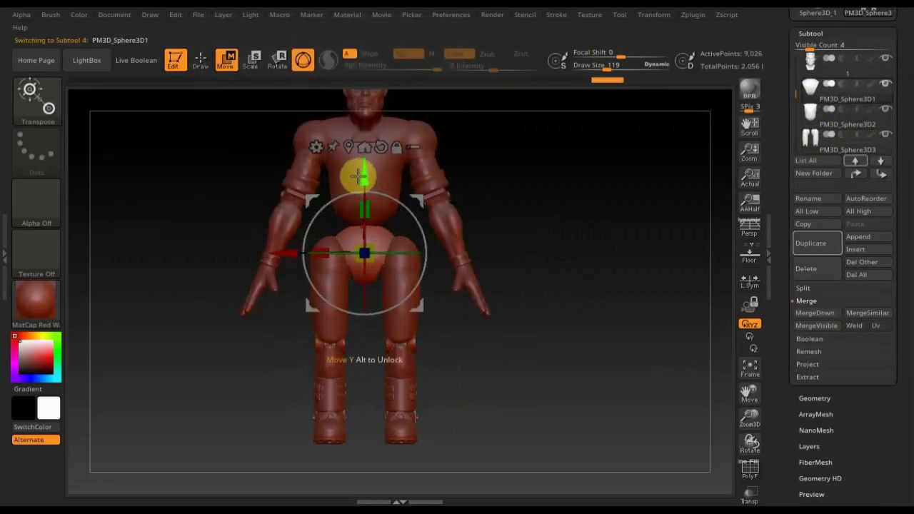
left_click(201, 63)
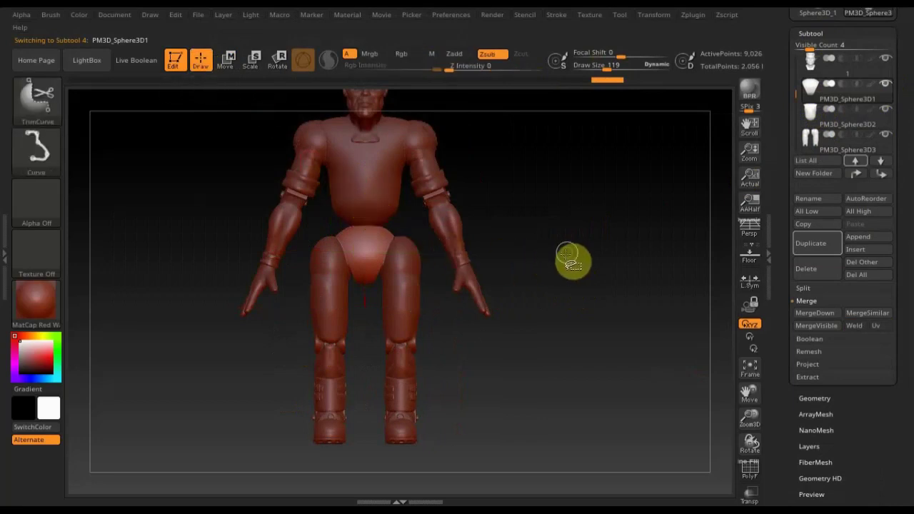
left_click_drag(169, 230, 465, 236, "ctrl+shift")
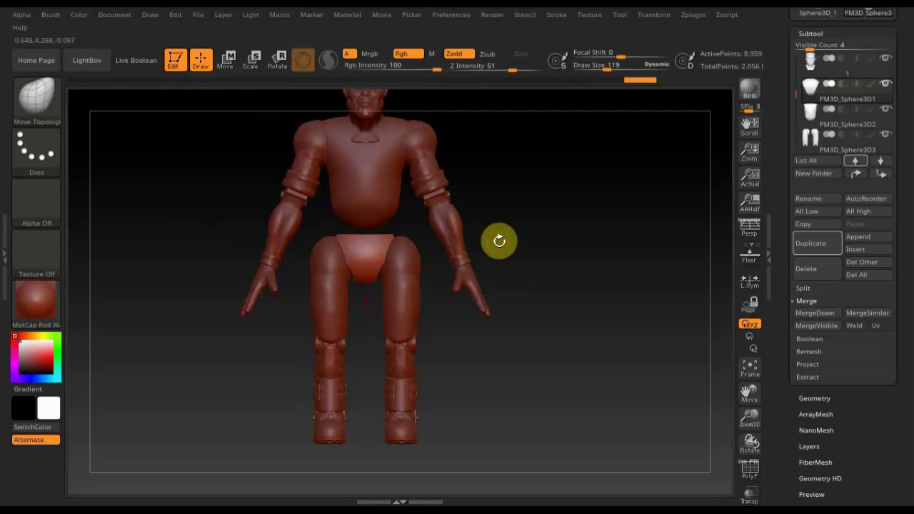
mouse_move(367, 334)
left_mouse_down("ctrl+shift")
mouse_move(324, 219)
mouse_move(333, 217)
left_mouse_up("ctrl+shift")
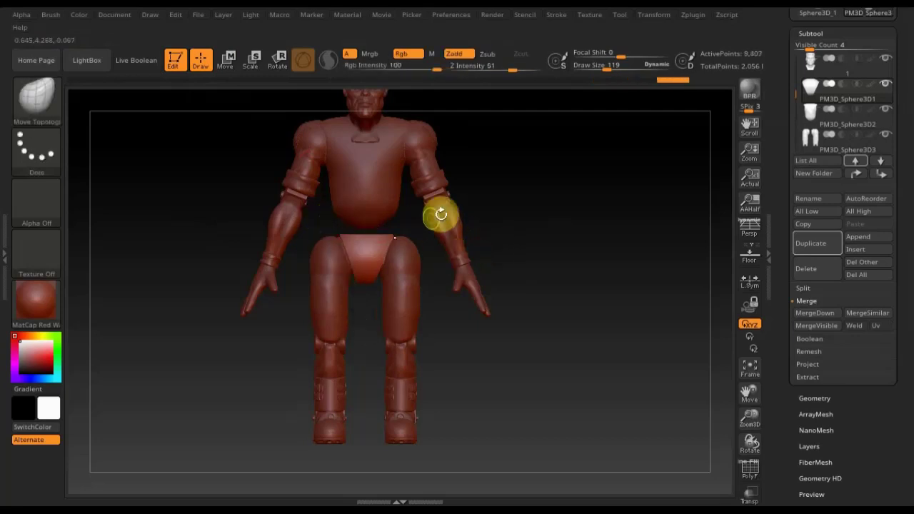
left_click_drag(415, 194, 341, 331, "ctrl+shift")
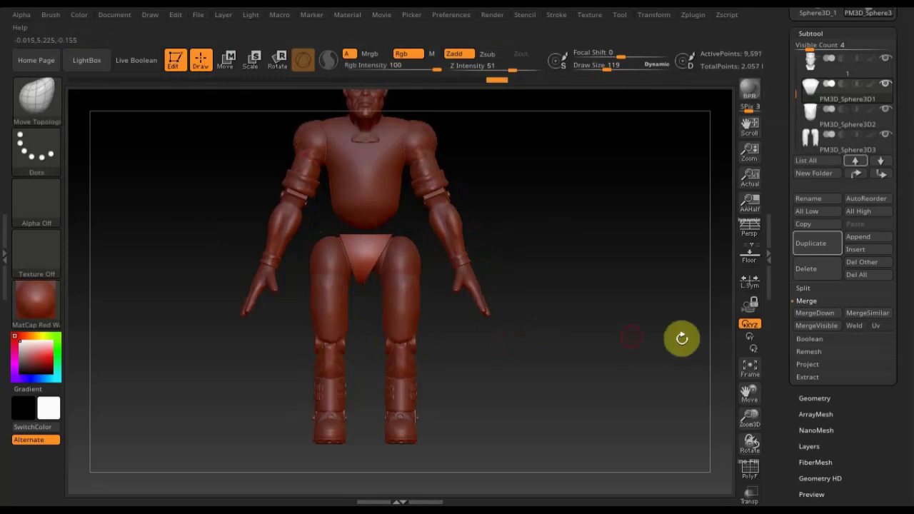
left_click(820, 398)
scroll(835, 336, "down", 1)
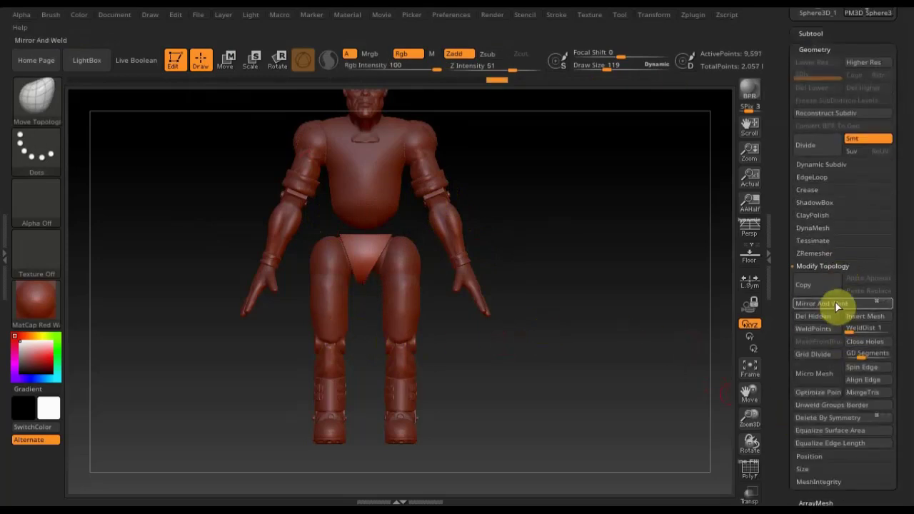
- Mirror and weld the trimmed pelvis, then DynaMesh it into one rounded briefs-shaped piece
left_click(834, 302)
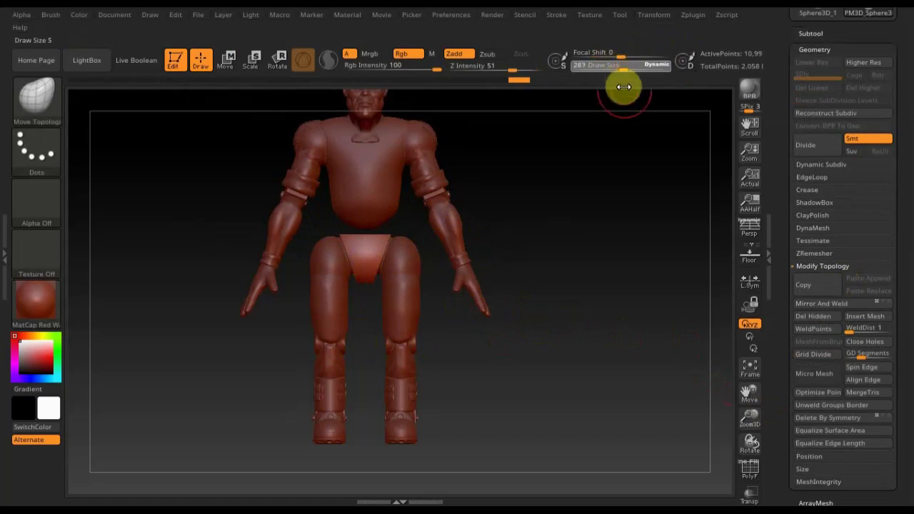
left_click_drag(624, 86, 626, 86)
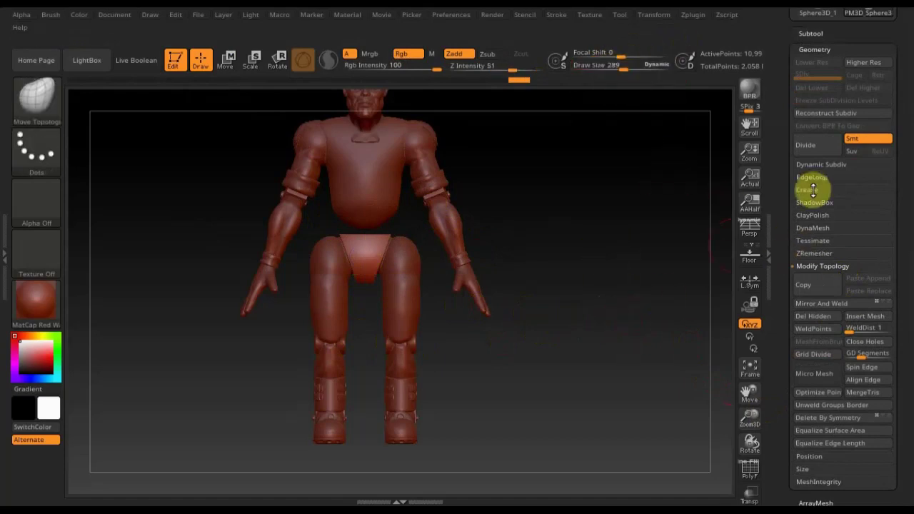
left_click(815, 229)
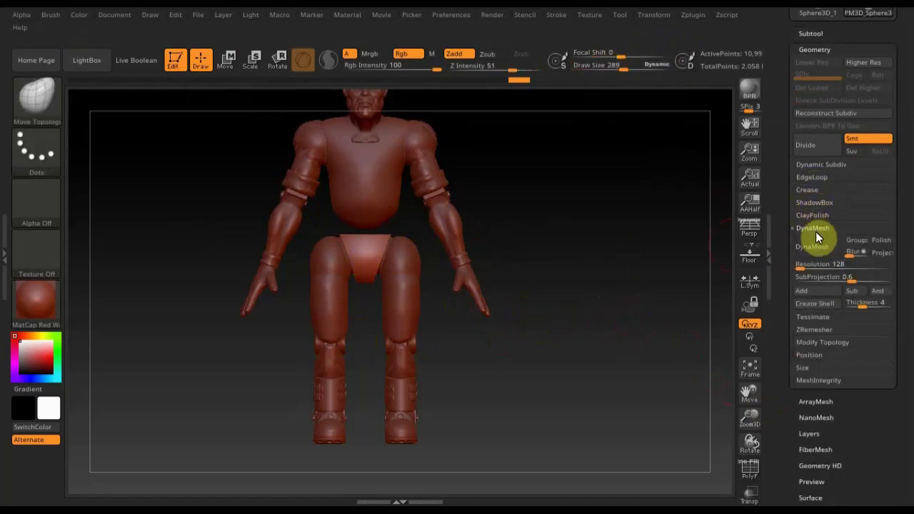
key("ctrl")
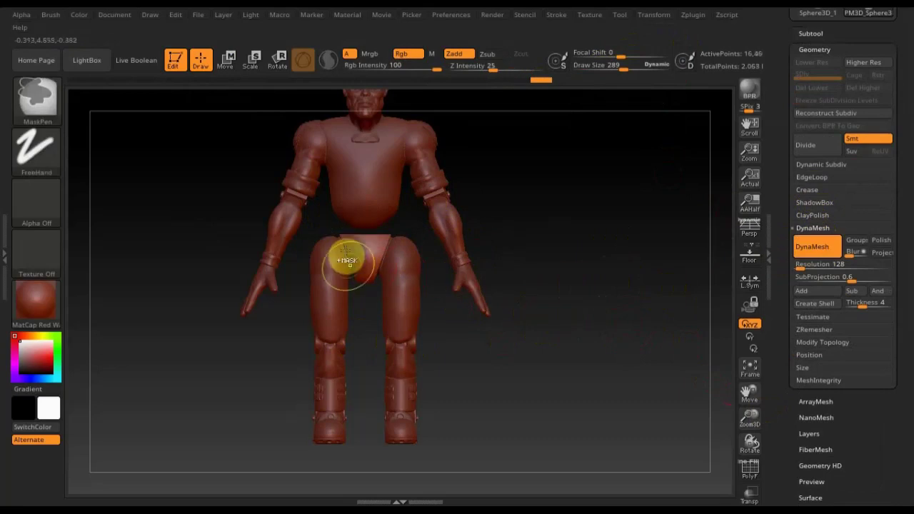
key("shift")
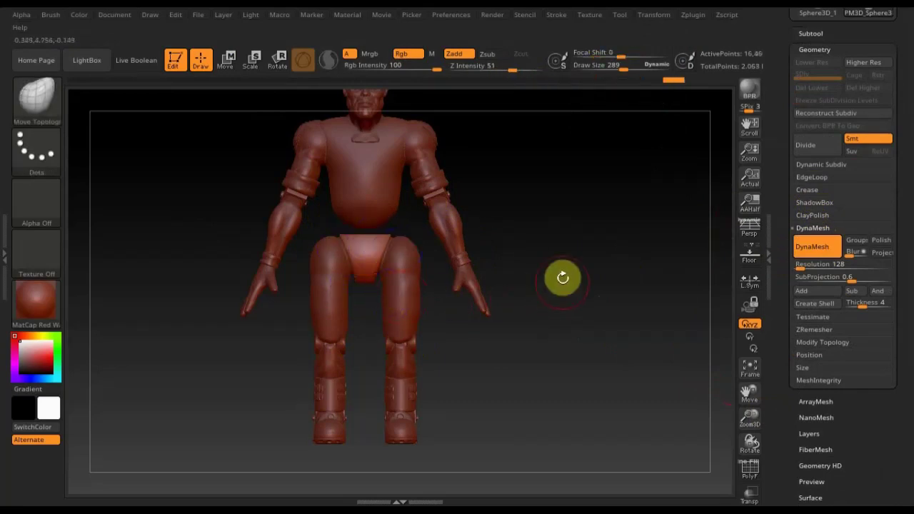
mouse_move(536, 272)
left_mouse_down()
mouse_move(665, 279)
mouse_move(597, 282)
mouse_move(585, 249)
mouse_move(589, 261)
left_mouse_up()
left_click_drag(597, 211, 600, 285)
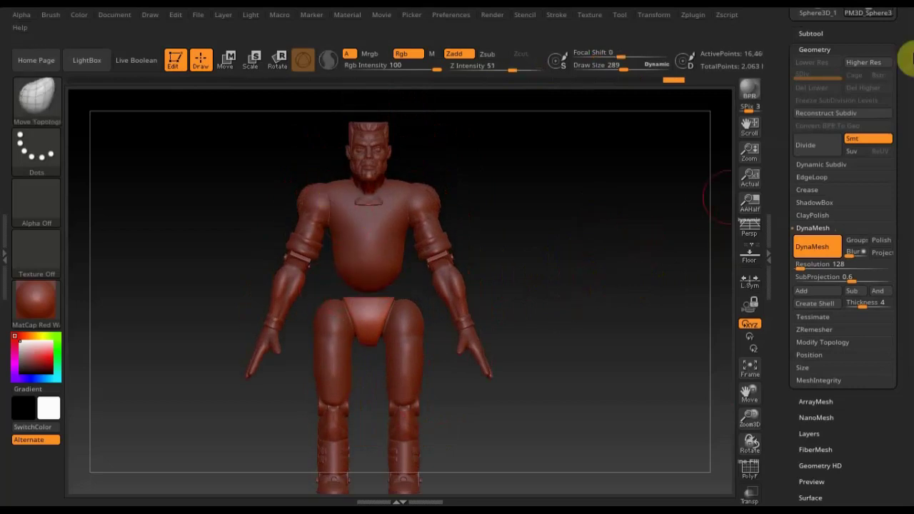
left_click(809, 30)
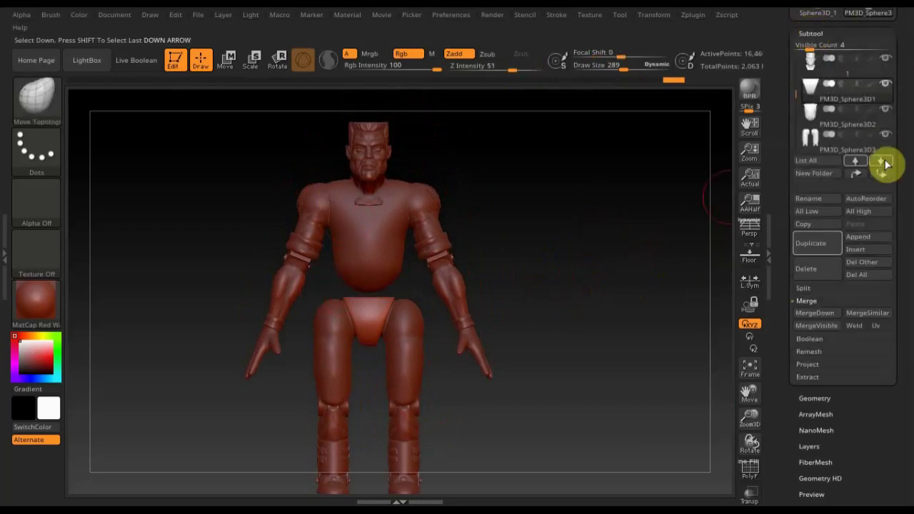
- Append a Cylinder3D subtool, select it, and remesh it with DynaMesh
left_click(867, 237)
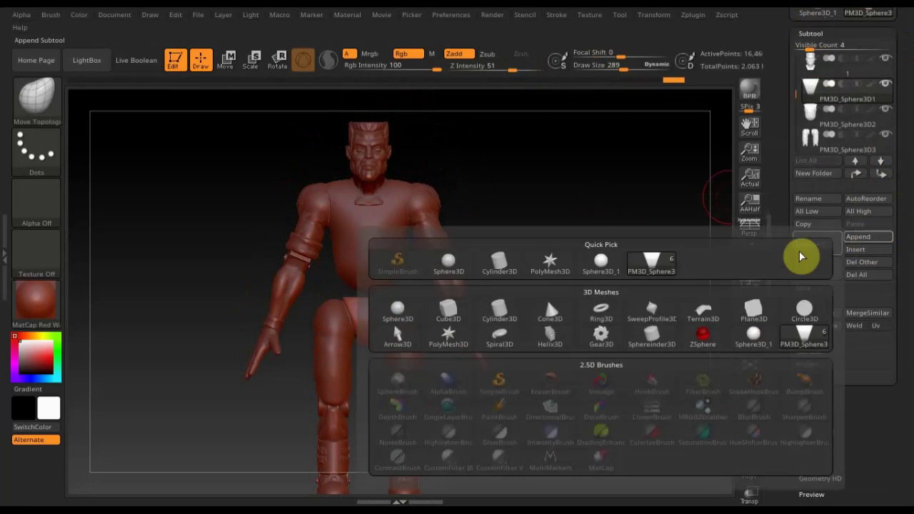
left_click(503, 319)
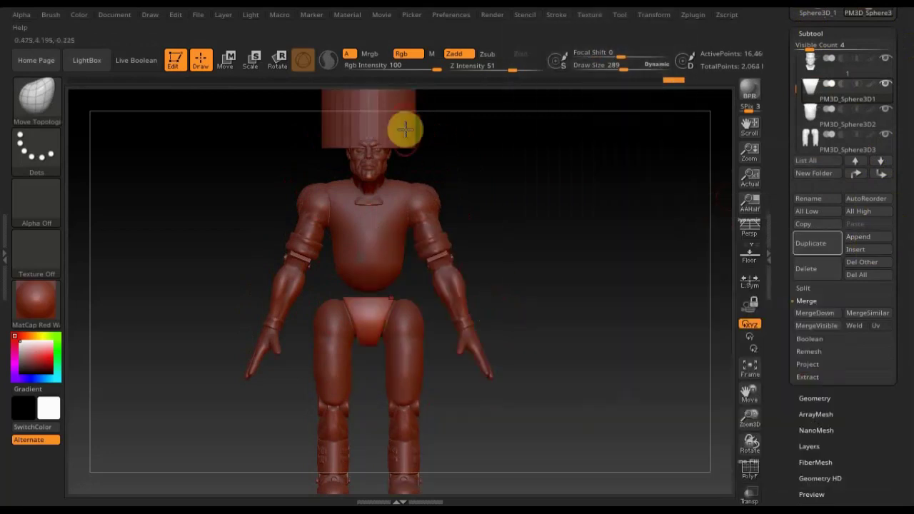
key("n")
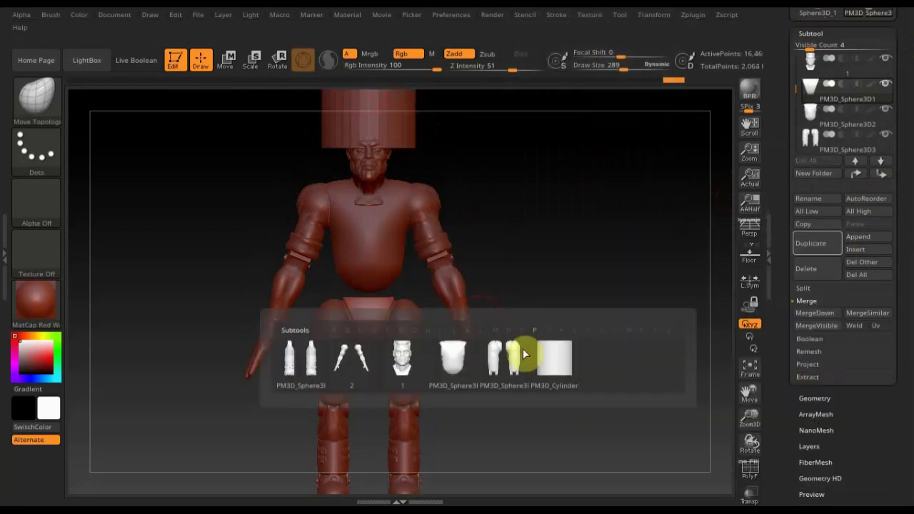
left_click(555, 371)
left_click(820, 398)
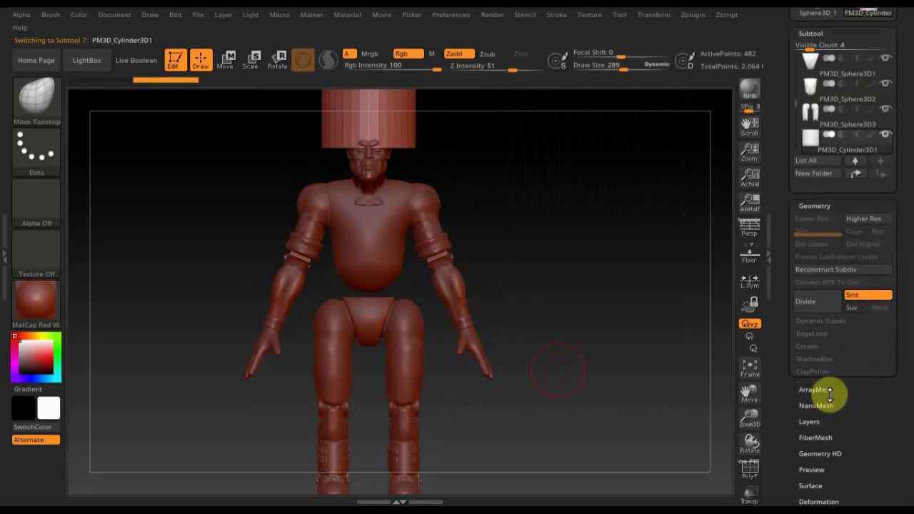
left_click(814, 248)
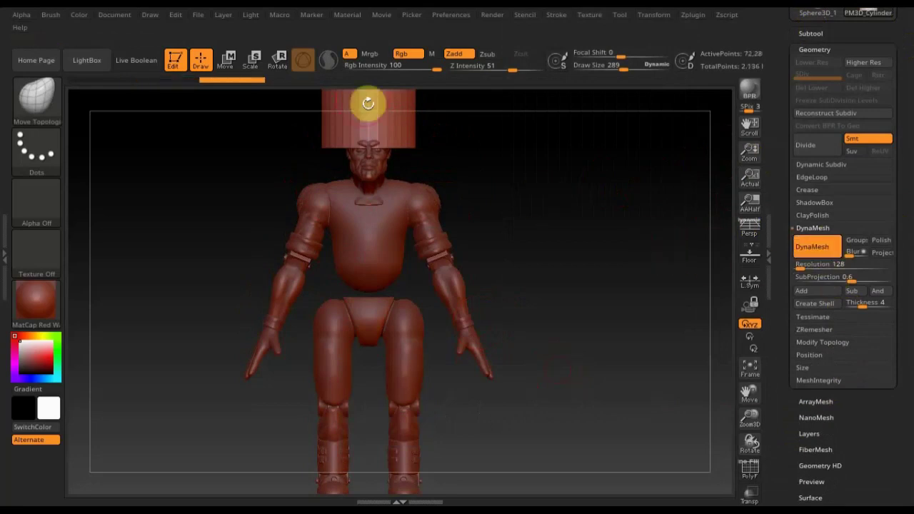
- Move the cylinder down to the waist between chest and pelvis, then return to Draw mode
left_click(230, 57)
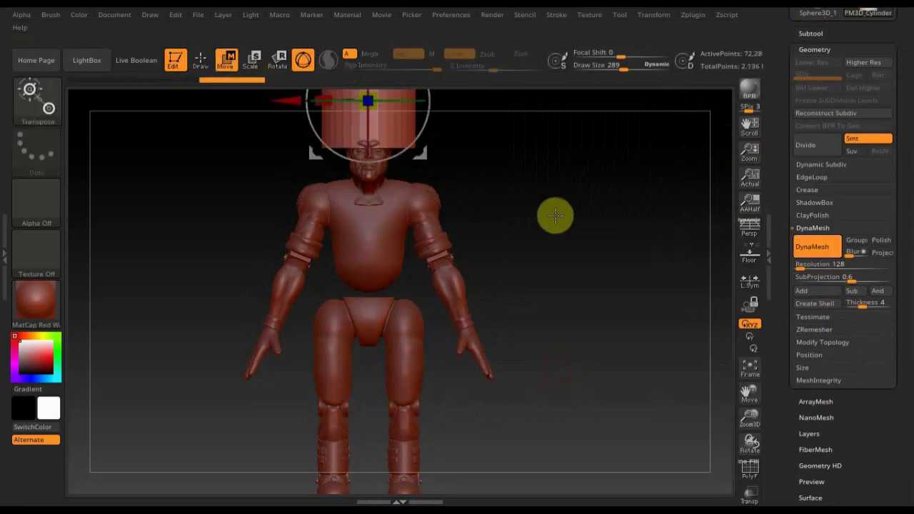
left_click_drag(565, 259, 563, 309, "alt")
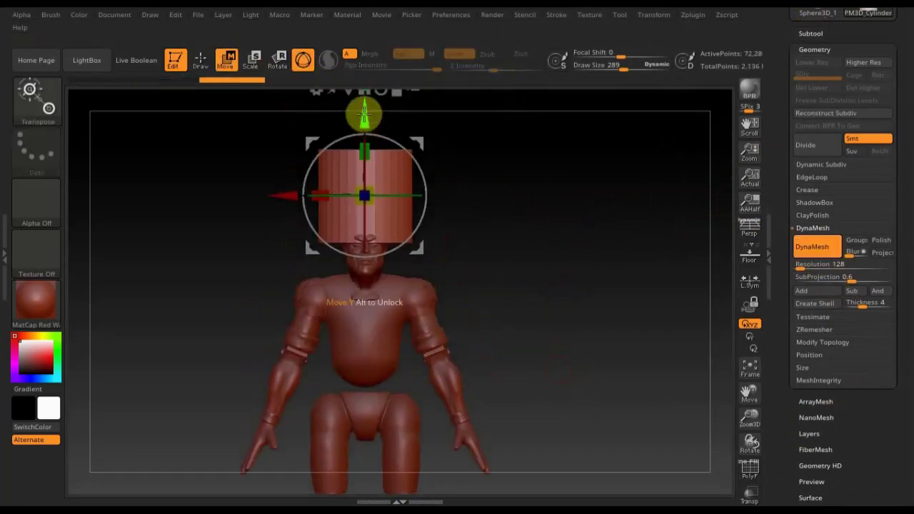
mouse_move(365, 114)
left_mouse_down()
mouse_move(385, 263)
mouse_move(365, 377)
mouse_move(362, 276)
mouse_move(362, 292)
left_mouse_up()
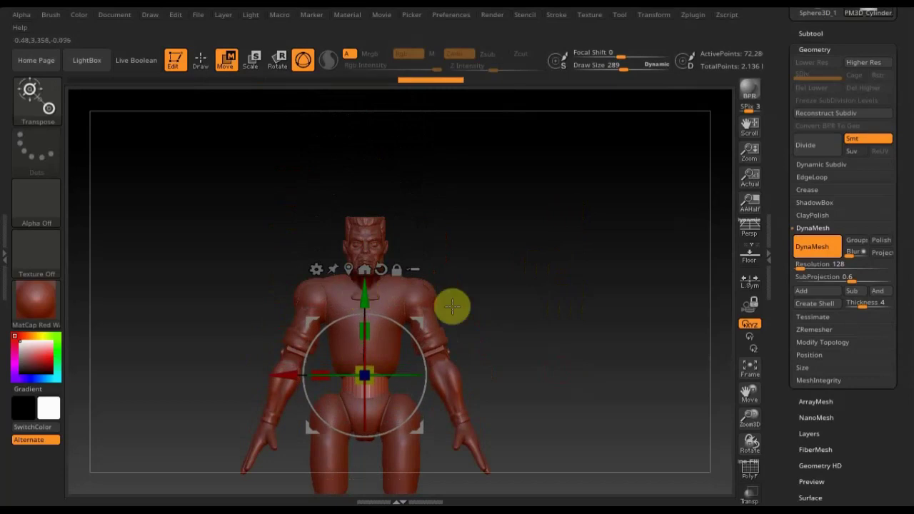
mouse_move(550, 244)
left_mouse_down()
mouse_move(536, 240)
mouse_move(540, 173)
mouse_move(543, 249)
left_mouse_up()
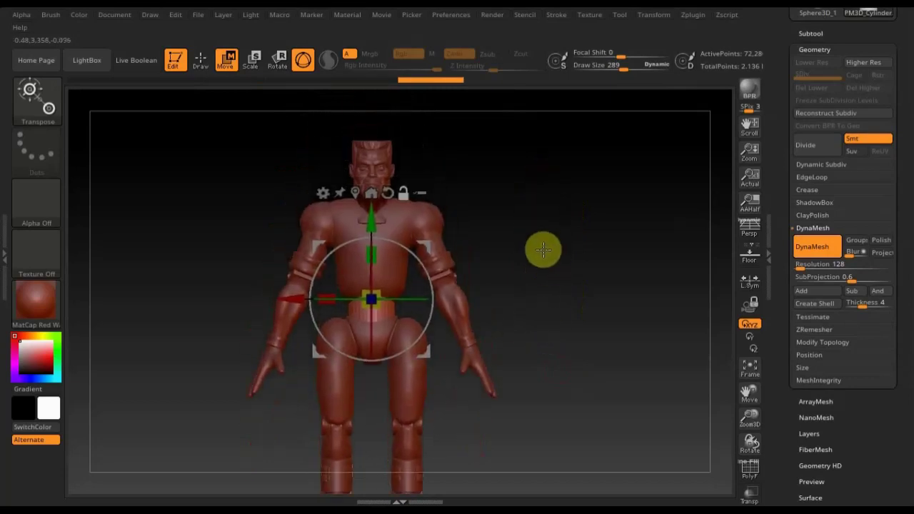
left_click(810, 33)
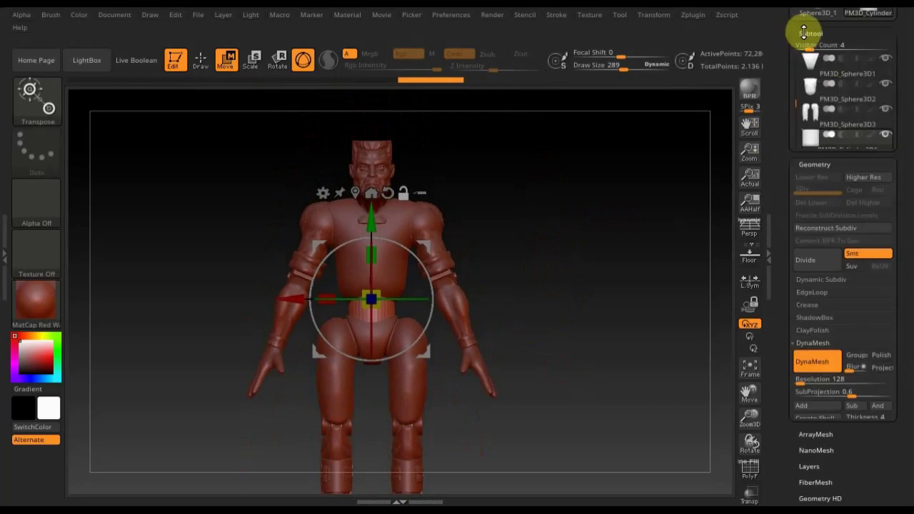
left_click(202, 63)
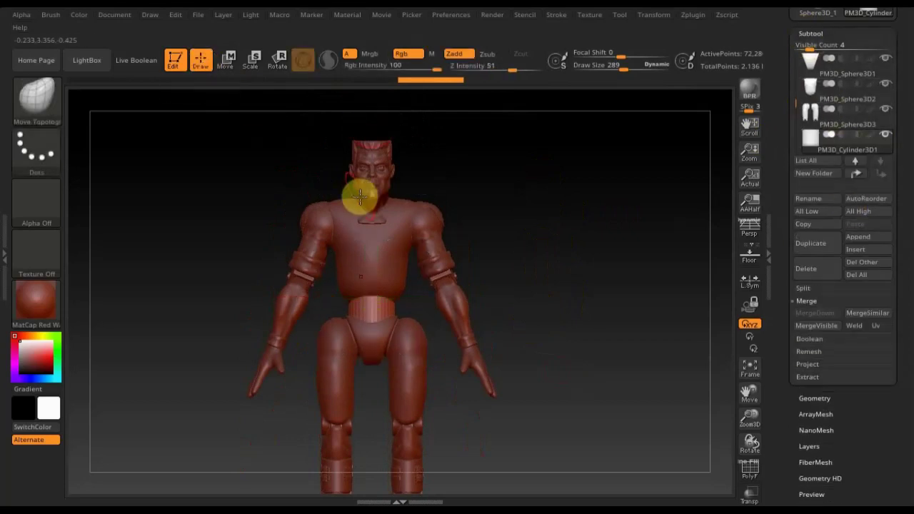
- Select the head subtool and shift it backward onto the neck in side view
left_click_drag(555, 243, 590, 244)
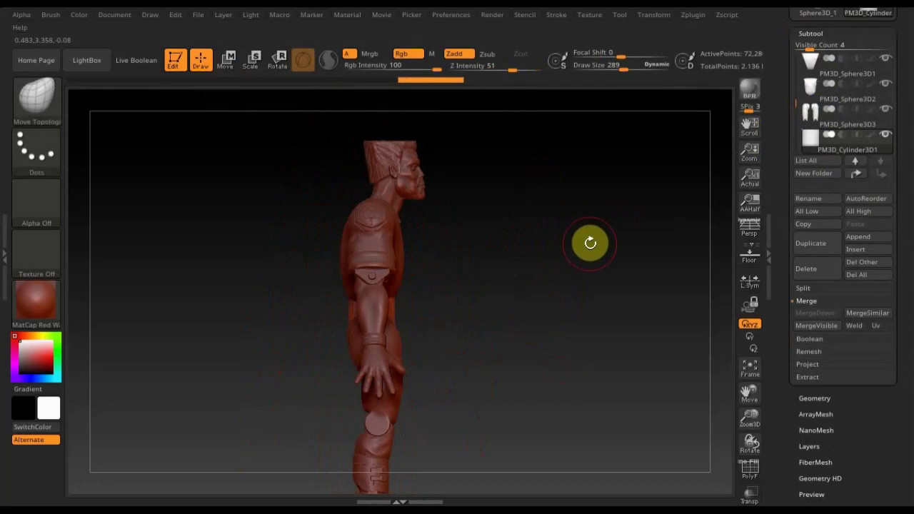
key("n")
left_click(525, 289)
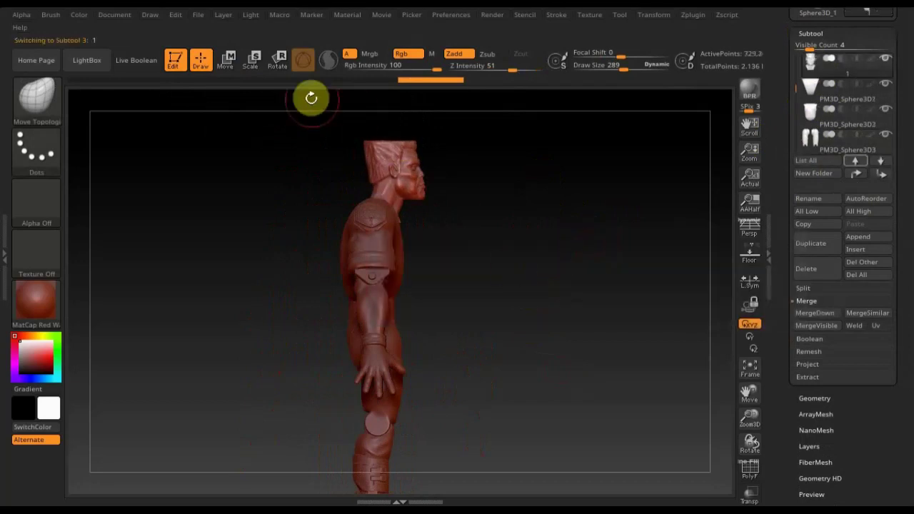
left_click(232, 67)
left_click_drag(475, 183, 469, 183)
- Lower the head slightly from the front view, return to Draw, and frame the whole figure
left_click_drag(550, 218, 493, 219)
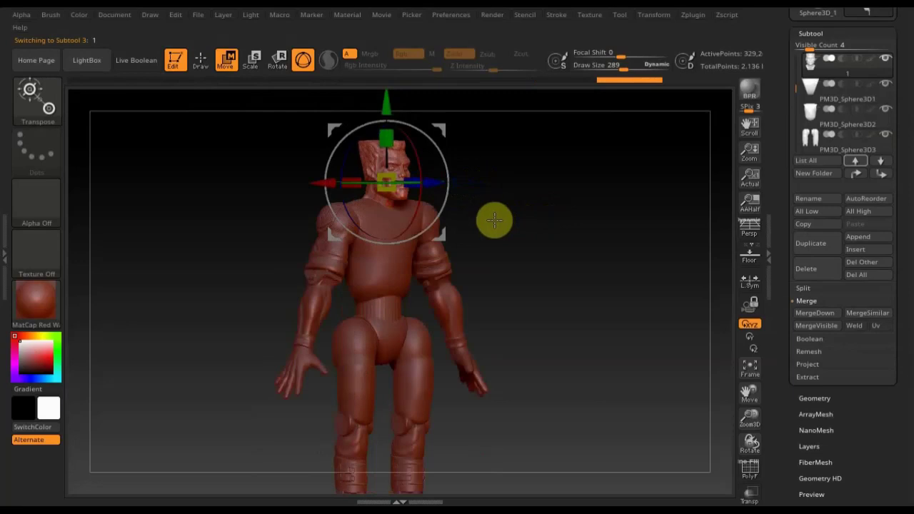
left_click(372, 155)
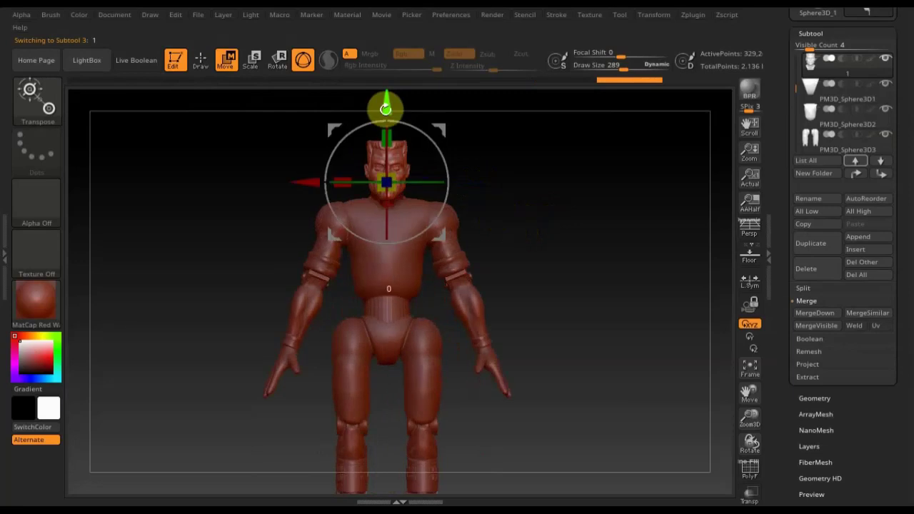
left_click_drag(385, 109, 386, 105)
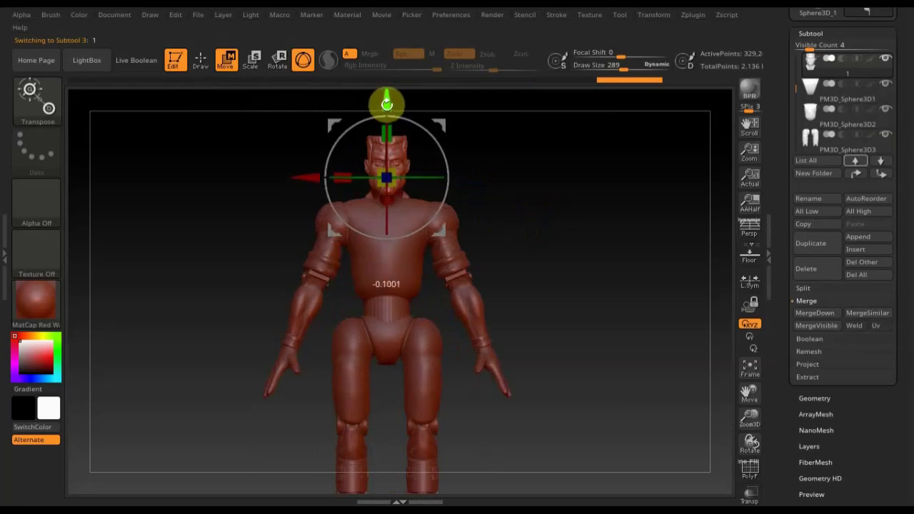
left_click(201, 60)
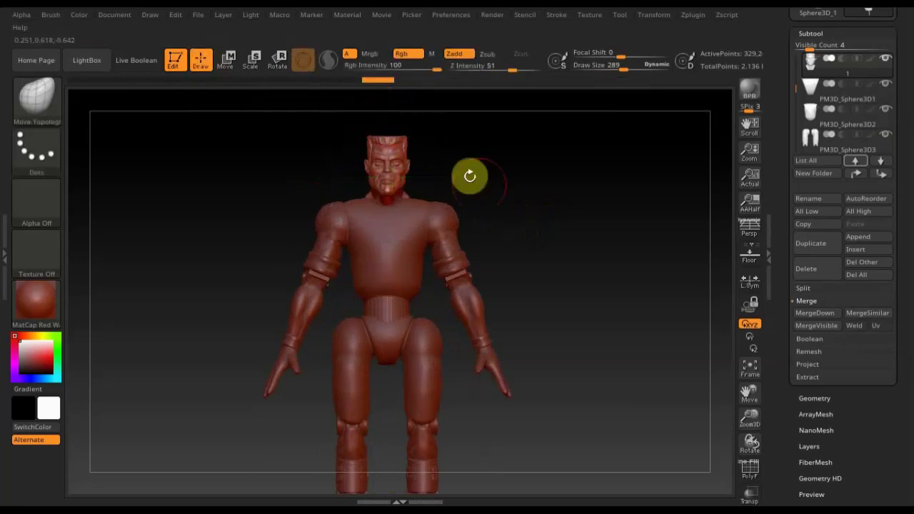
mouse_move(526, 218)
left_mouse_down("alt")
mouse_move(513, 182)
mouse_move(513, 241)
left_mouse_up("alt")
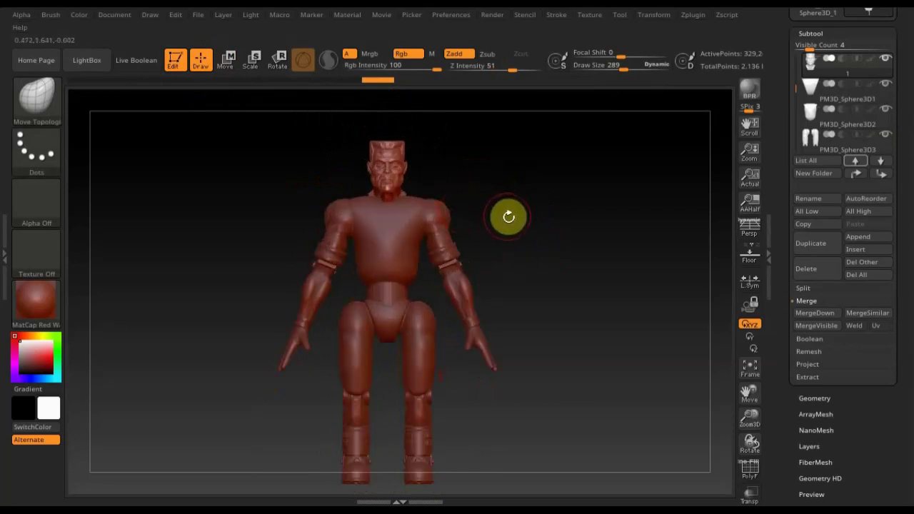
left_click_drag(544, 243, 548, 309, "alt")
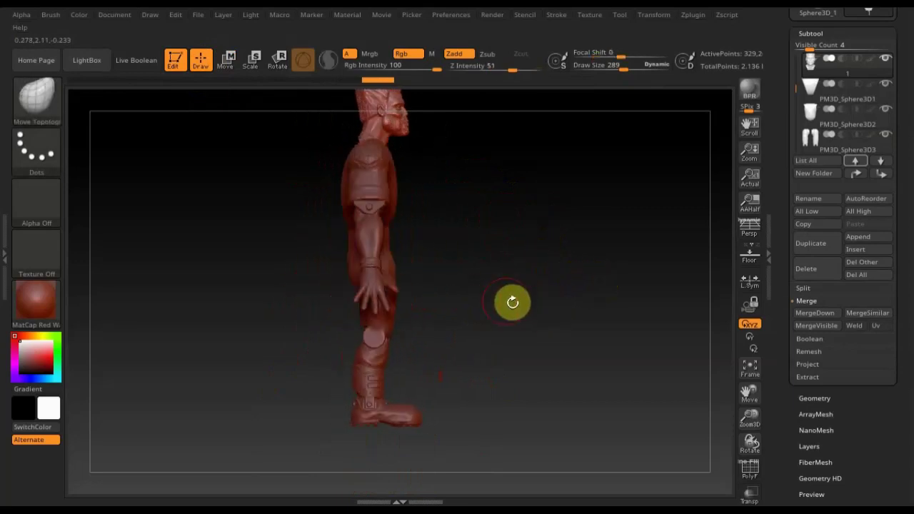
mouse_move(548, 310)
left_mouse_down("shift")
mouse_move(441, 307)
mouse_move(532, 269)
mouse_move(559, 337)
mouse_move(559, 302)
mouse_move(566, 336)
mouse_move(578, 319)
mouse_move(570, 277)
left_mouse_up("shift")
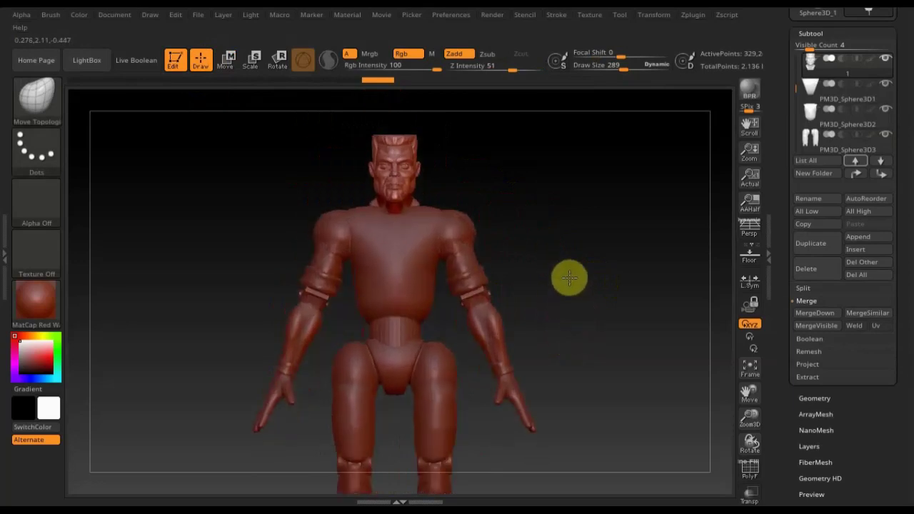
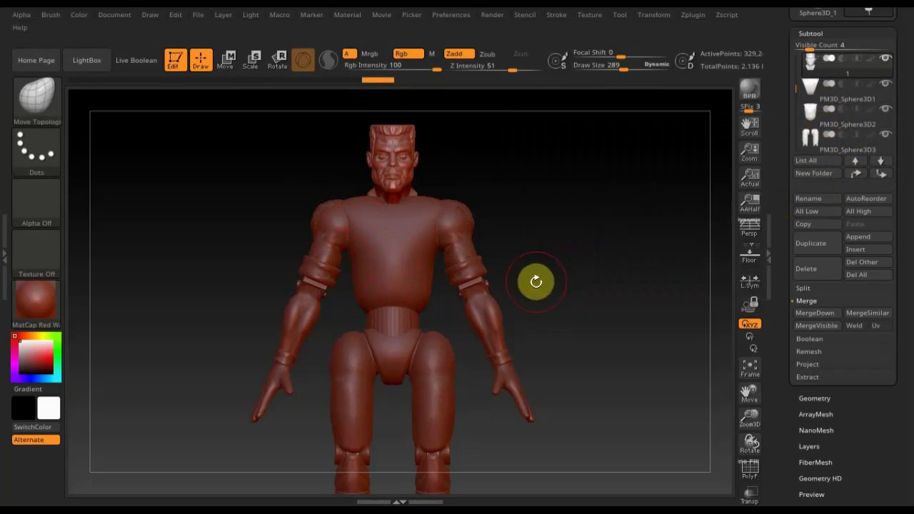
- Move PM3D_Sphere3D2 down the subtool list and merge it into PM3D_Cylinder3D1
left_click(881, 164)
left_click(881, 163)
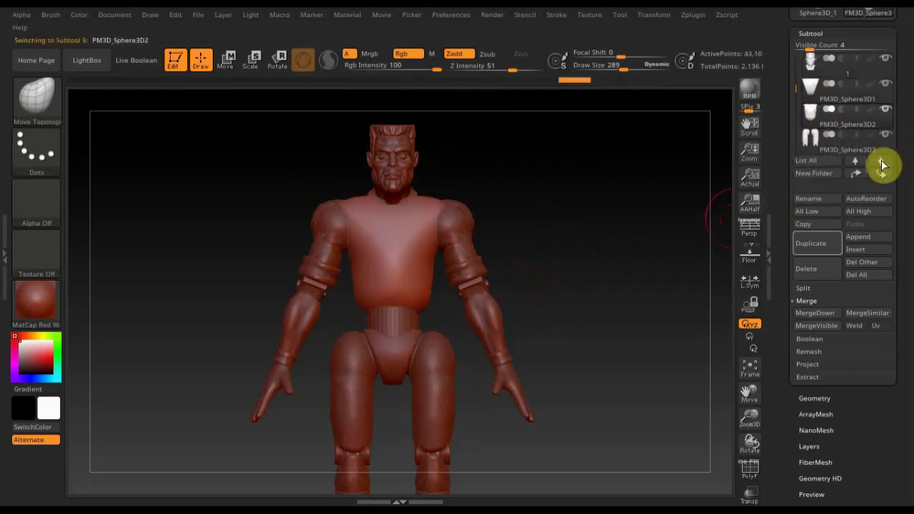
left_click(883, 175)
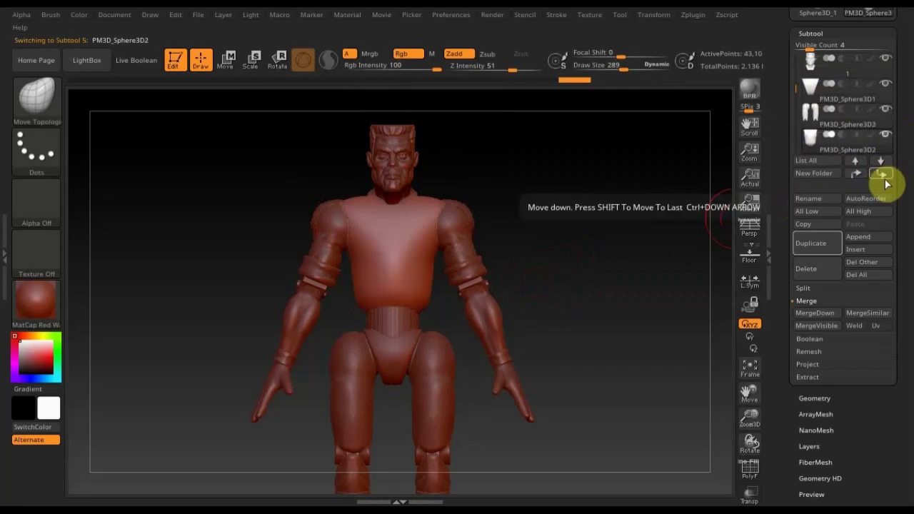
left_click(817, 129)
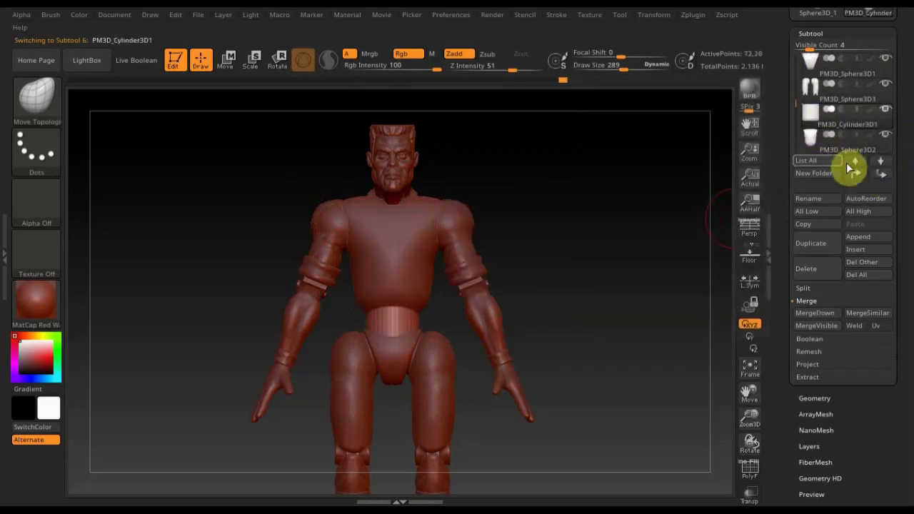
left_click(821, 315)
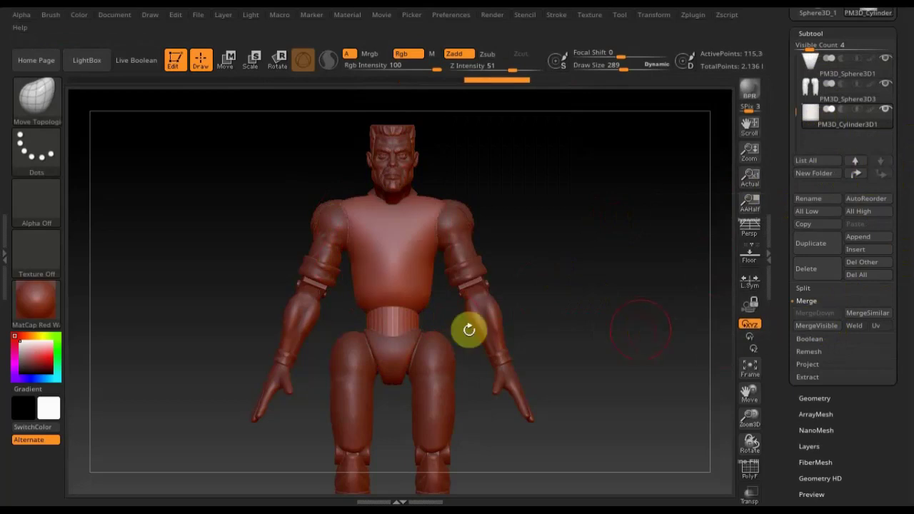
- Mask a strip down one side of the chest, starting at the shoulder
key("shift")
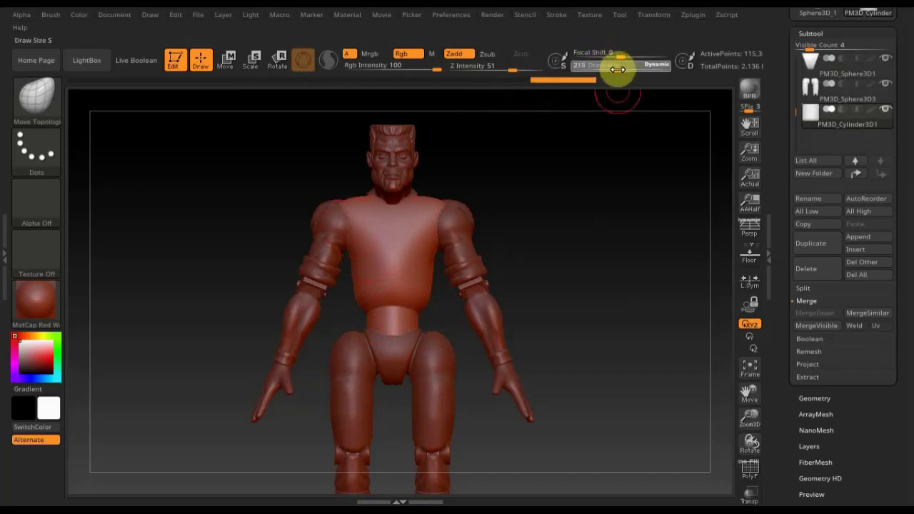
key("shift")
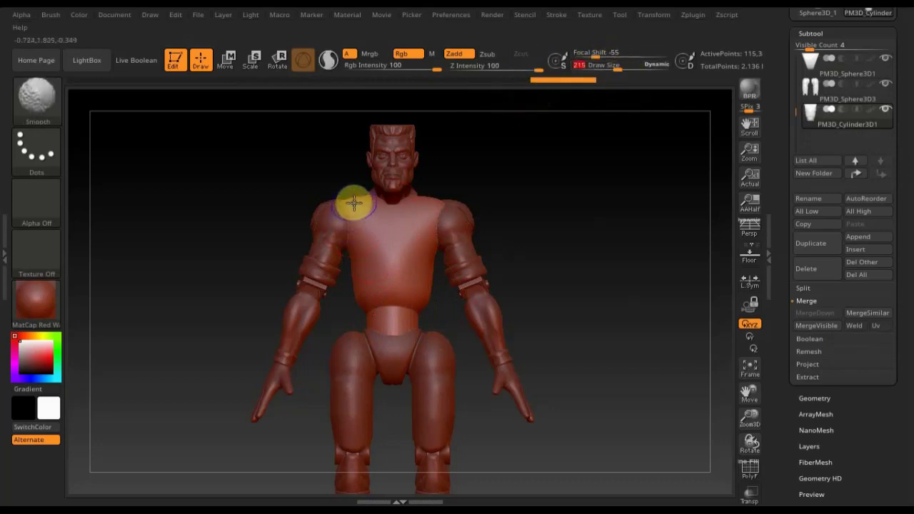
key("ctrl")
left_click_drag(361, 235, 362, 279, "ctrl")
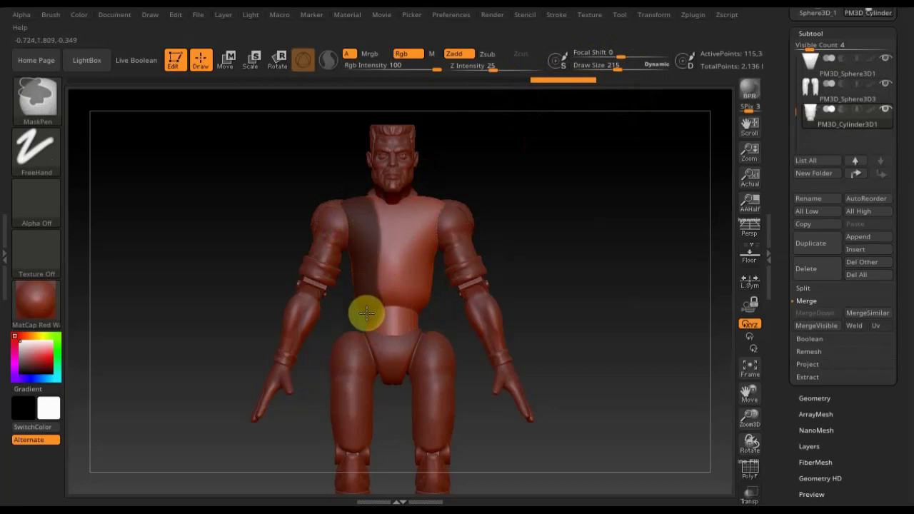
- Turn to the back and extend the mask over the upper back to the waist
mouse_move(576, 245)
left_mouse_down()
mouse_move(614, 249)
mouse_move(585, 251)
left_mouse_up()
key("ctrl")
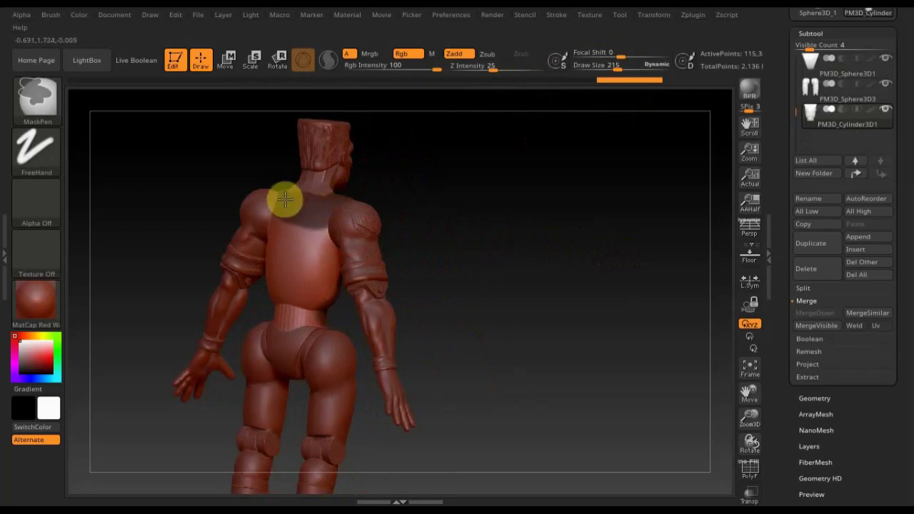
mouse_move(284, 199)
left_mouse_down("ctrl")
mouse_move(279, 249)
mouse_move(301, 261)
mouse_move(326, 235)
mouse_move(332, 286)
left_mouse_up("ctrl")
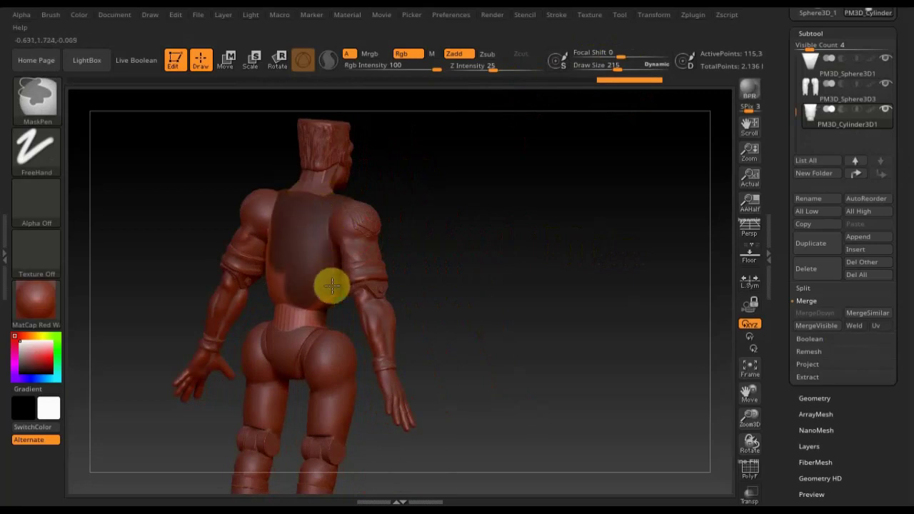
mouse_move(288, 325)
left_mouse_down("ctrl")
mouse_move(284, 259)
mouse_move(277, 312)
left_mouse_up("ctrl")
- Remove stray mask from the legs and shrink the brush to 151 for chest touch-ups
mouse_move(442, 224)
left_mouse_down()
mouse_move(400, 212)
mouse_move(442, 218)
left_mouse_up()
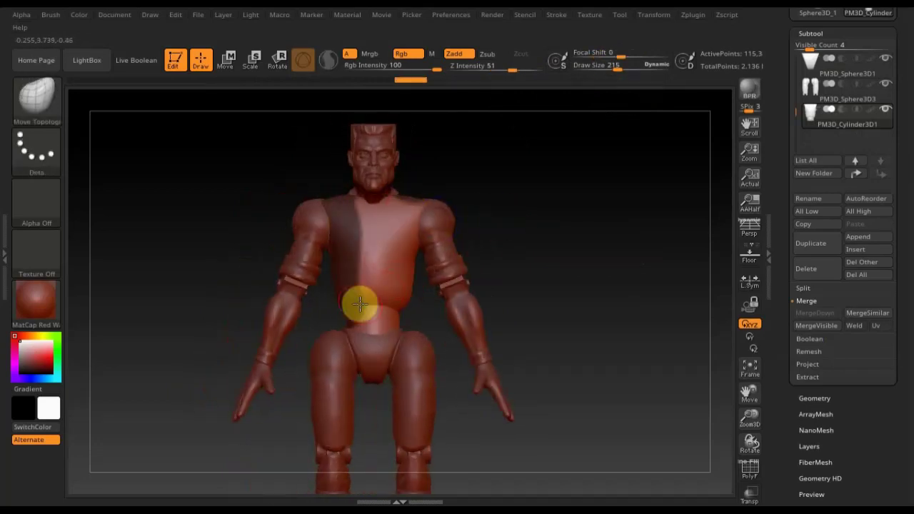
key("ctrl")
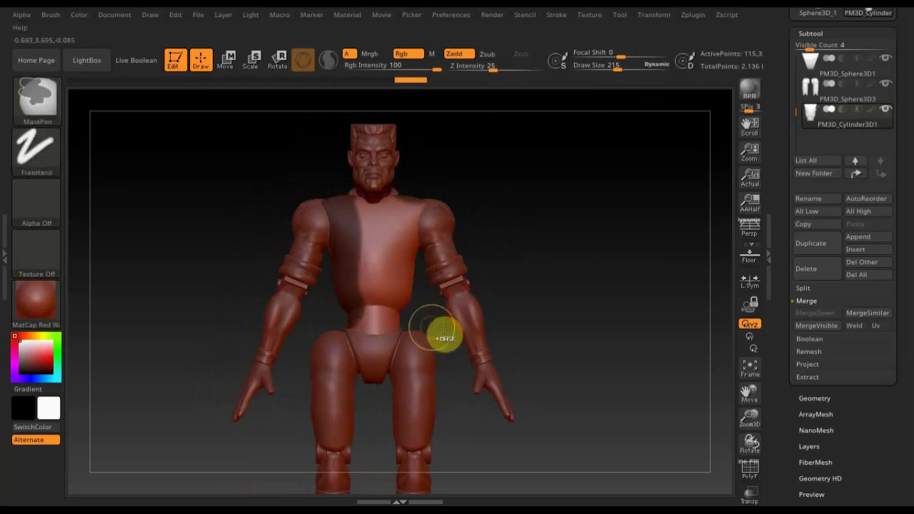
left_click_drag(591, 452, 264, 308, "ctrl")
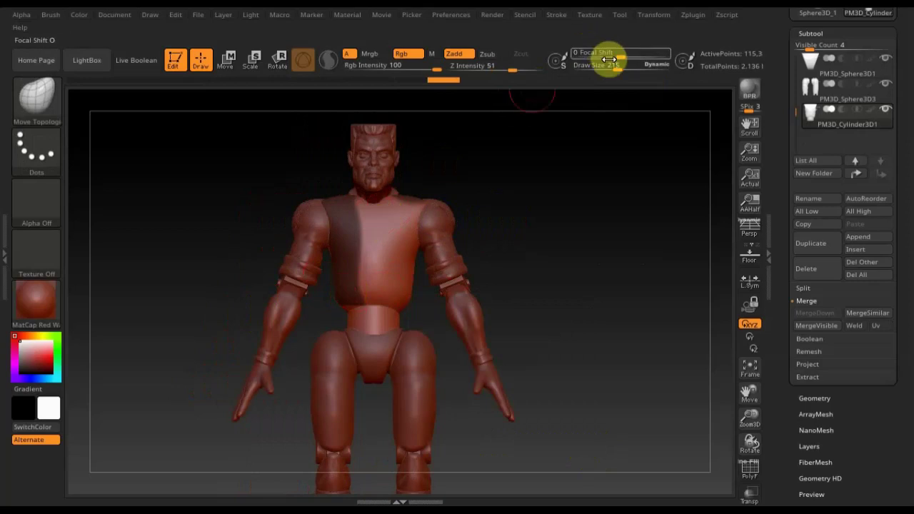
left_click_drag(619, 68, 615, 69)
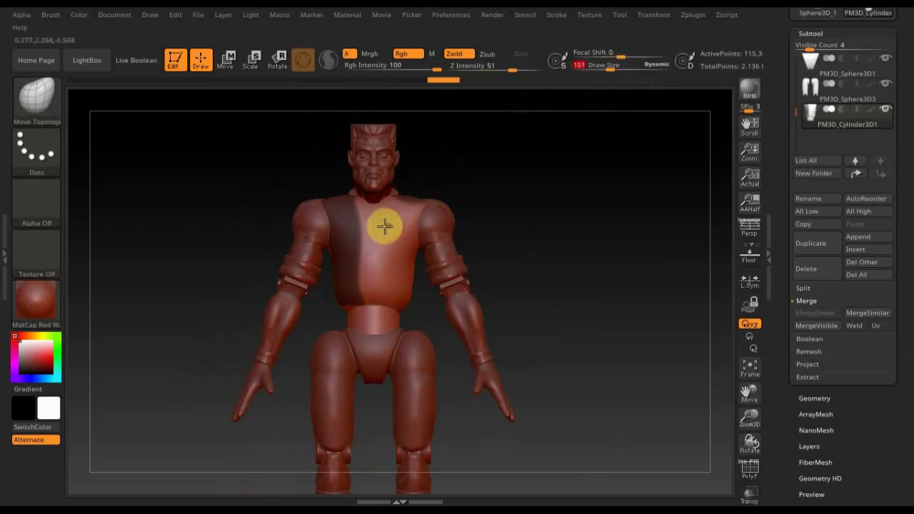
key("ctrl")
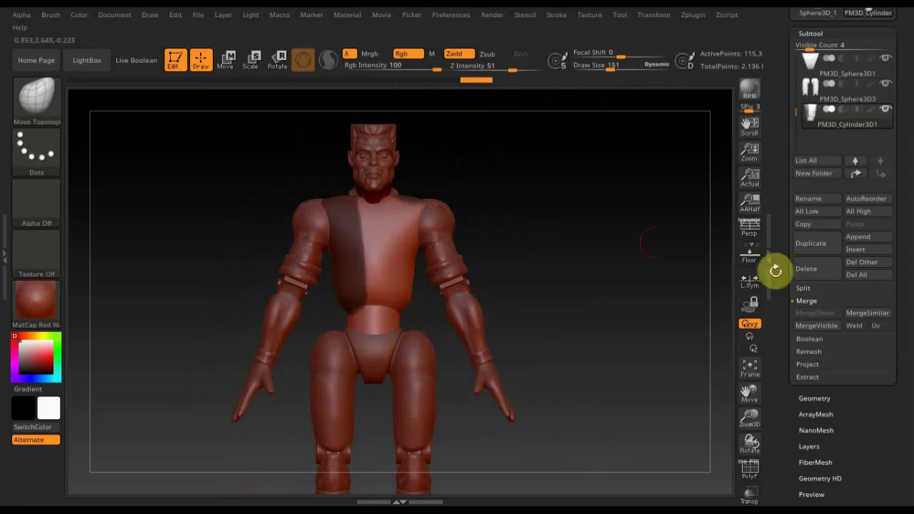
- Extract the masked chest area and accept it as a new thin-shell subtool, Extract1
left_click(808, 377)
left_click(820, 371)
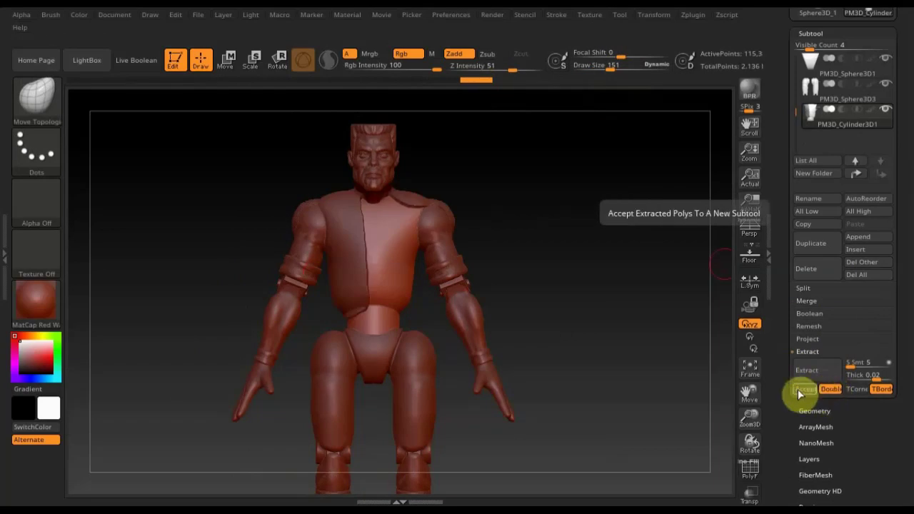
left_click(799, 390)
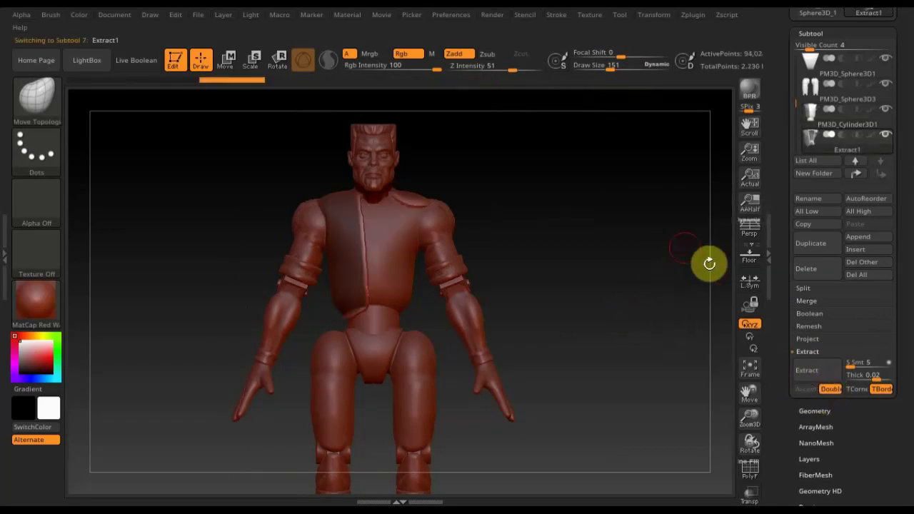
- Mirror And Weld the Extract1 shell across both sides of the torso
left_click(818, 412)
left_click(834, 325)
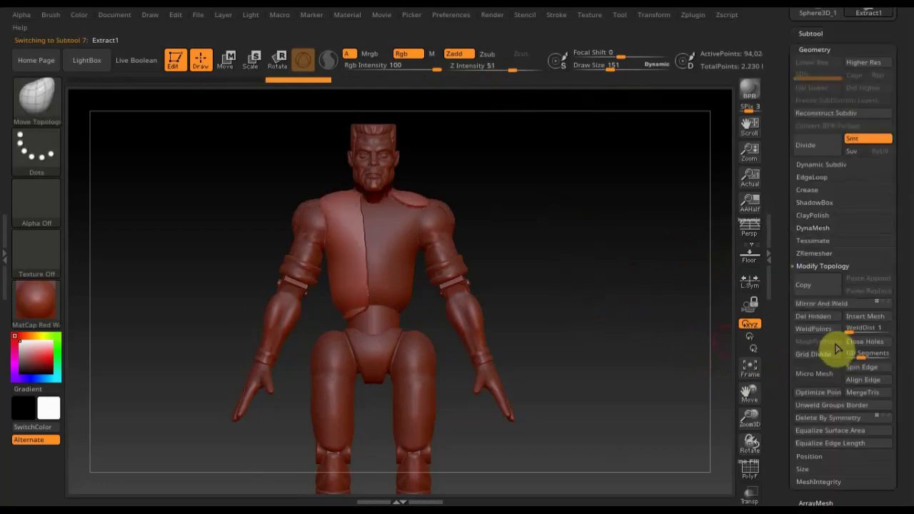
left_click(834, 304)
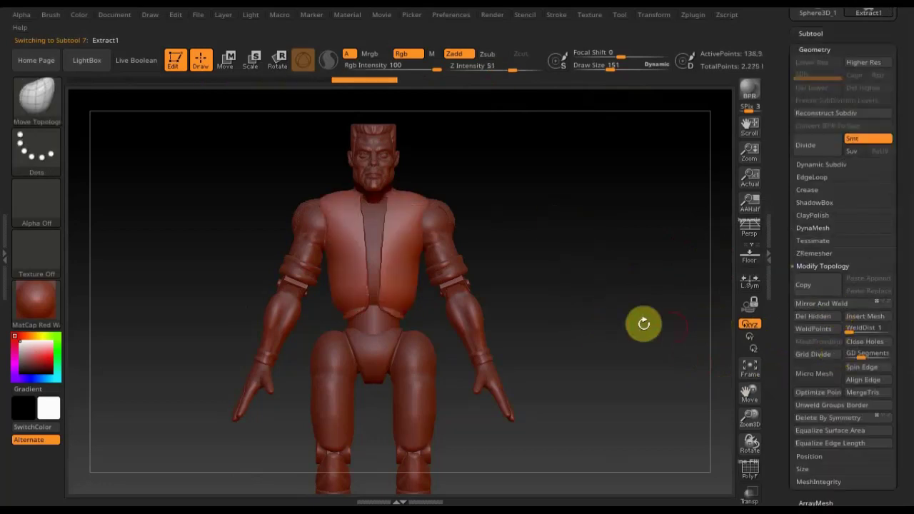
left_click_drag(610, 65, 628, 75)
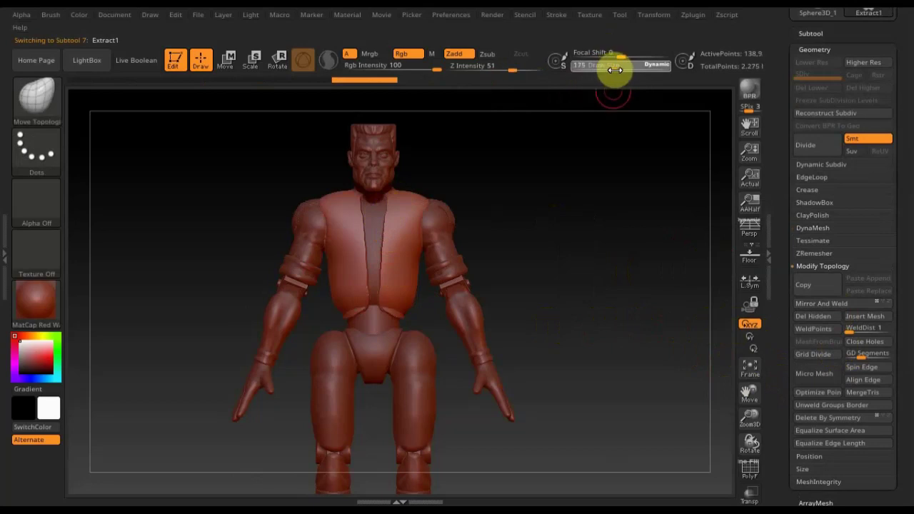
key("shift")
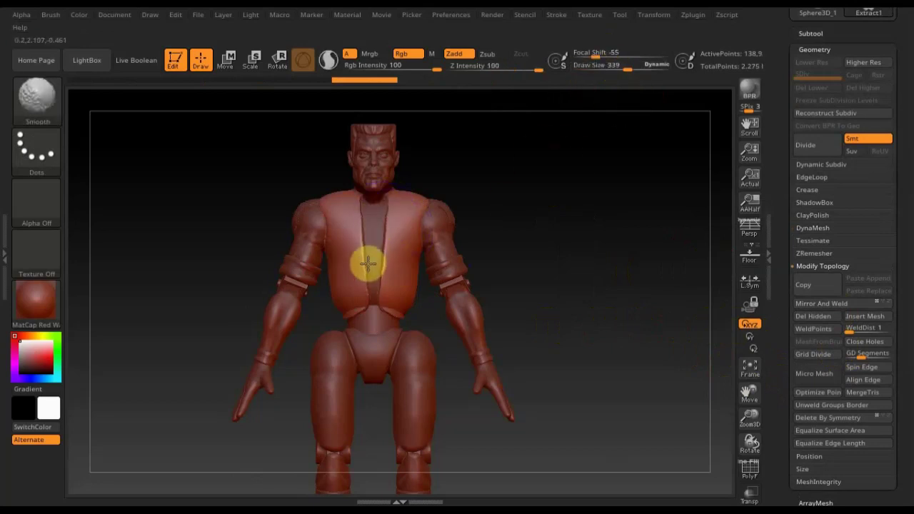
left_click_drag(540, 208, 590, 218)
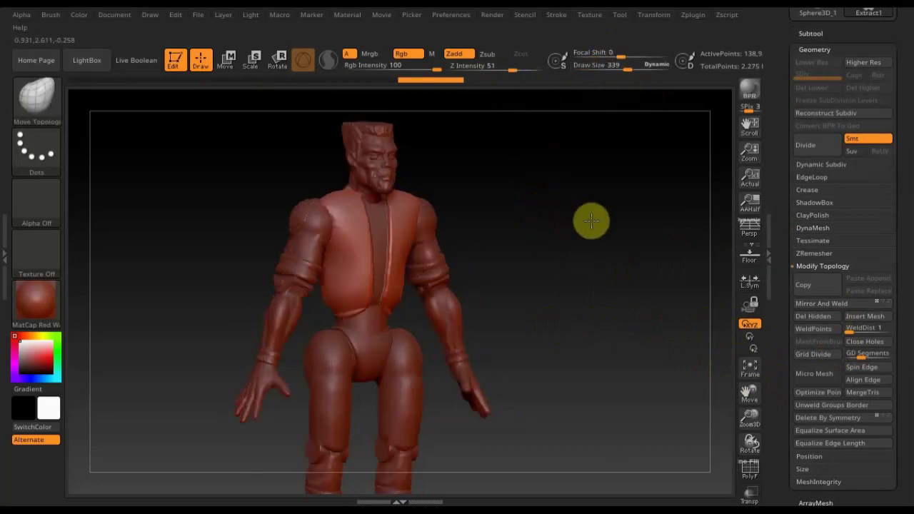
left_click_drag(653, 221, 443, 230)
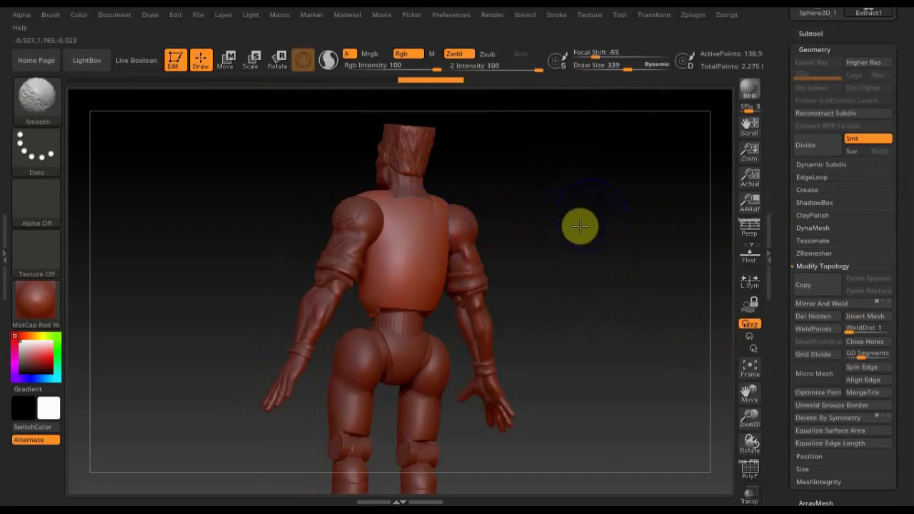
left_click_drag(579, 224, 339, 337, "shift")
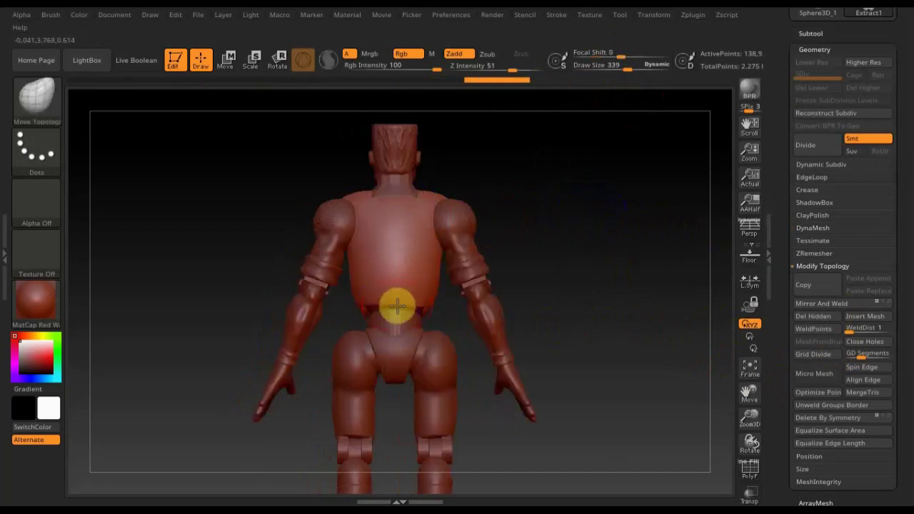
mouse_move(538, 211)
left_mouse_down()
mouse_move(518, 255)
mouse_move(445, 281)
mouse_move(409, 277)
mouse_move(585, 230)
mouse_move(609, 246)
mouse_move(640, 302)
mouse_move(482, 218)
left_mouse_up()
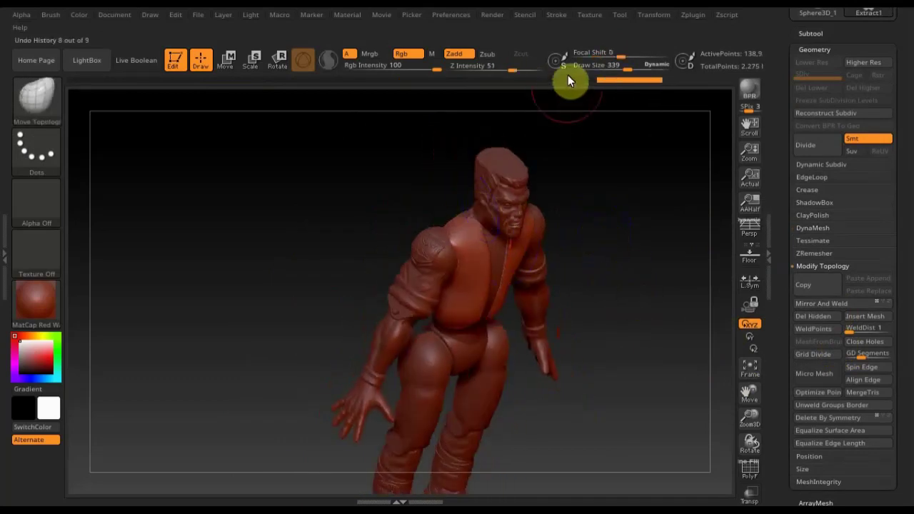
left_click_drag(621, 68, 606, 69)
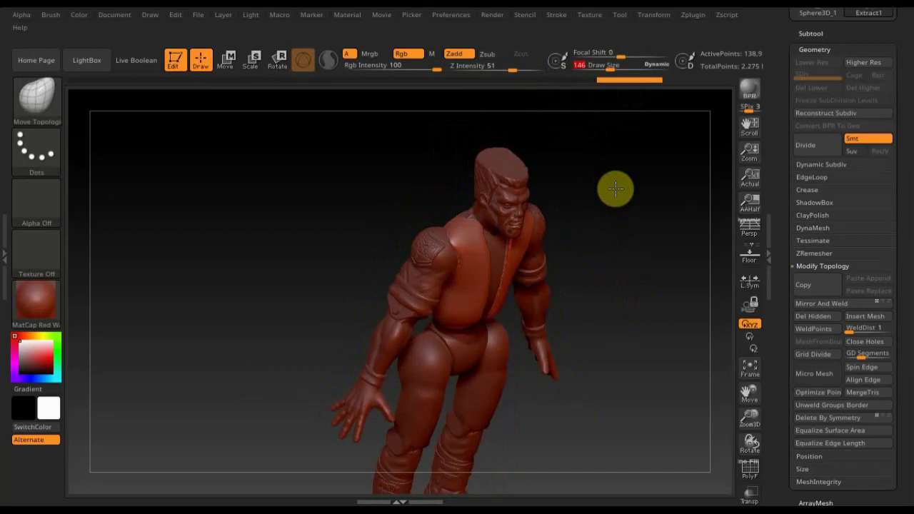
mouse_move(614, 189)
left_mouse_down()
mouse_move(636, 226)
mouse_move(628, 240)
mouse_move(583, 237)
left_mouse_up()
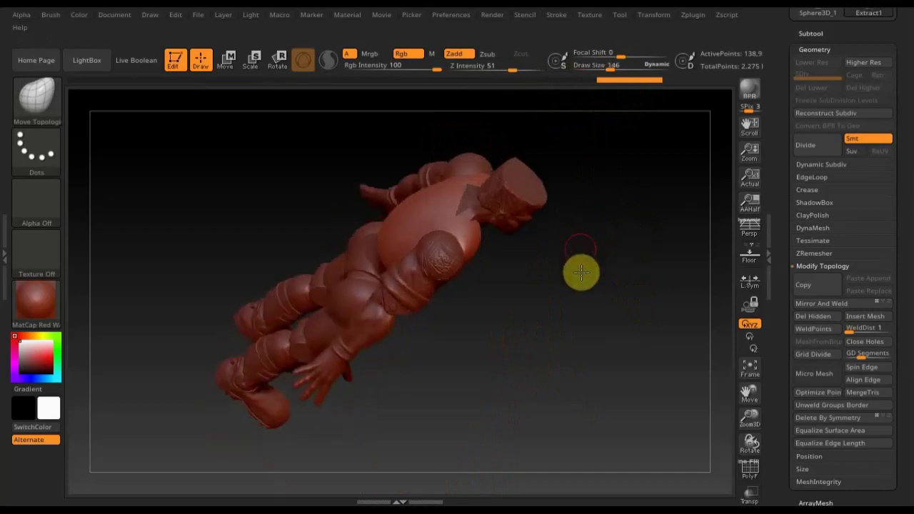
left_click_drag(579, 269, 587, 312)
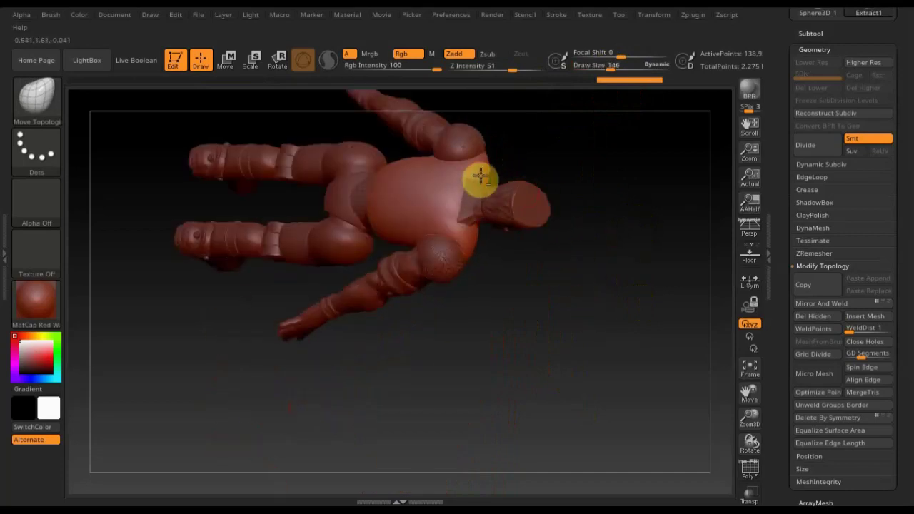
- Isolate the Extract1 shell and invert the mask on it
left_click(810, 34)
mouse_move(847, 129)
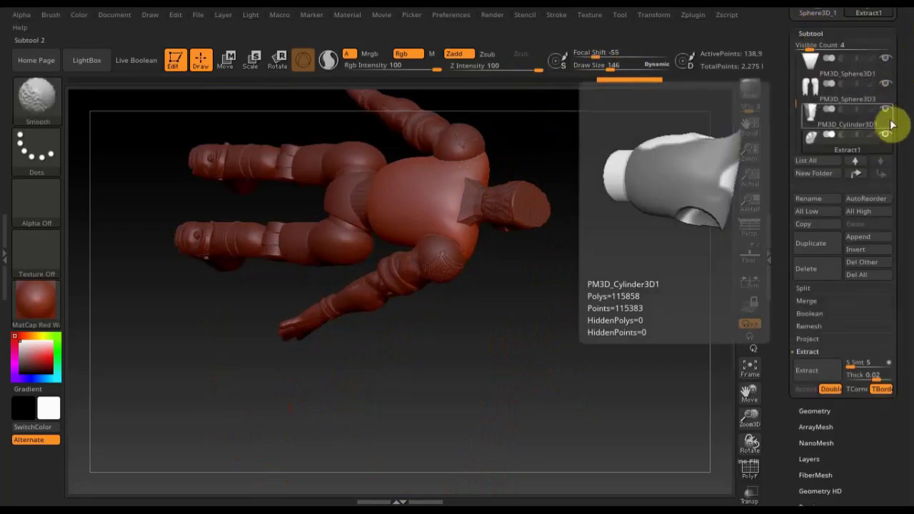
left_click(887, 111)
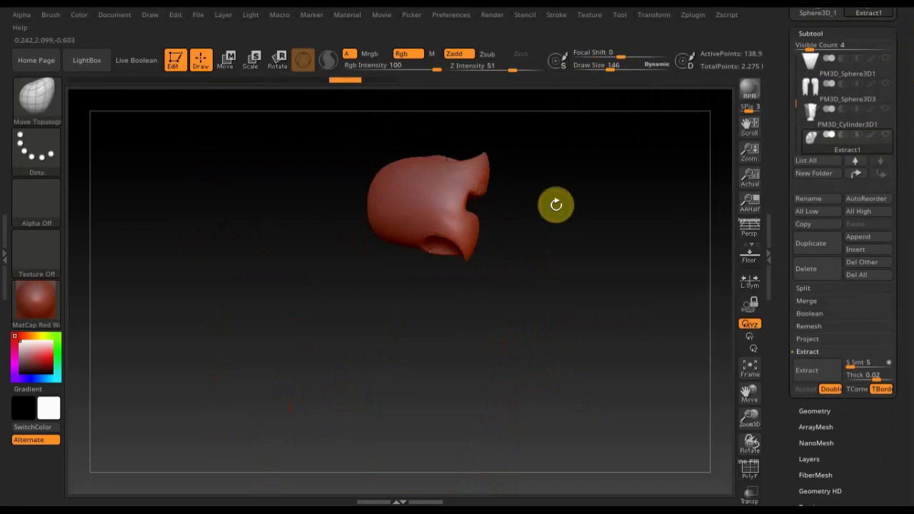
key("ctrl")
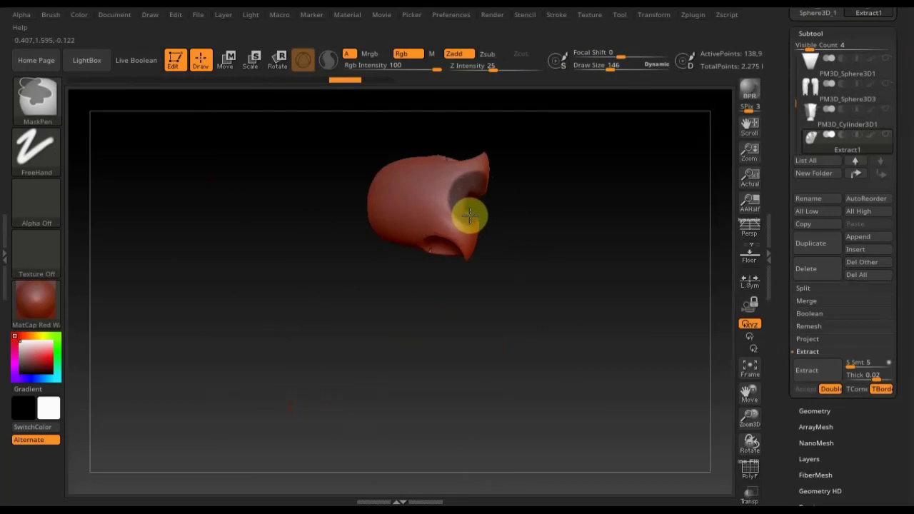
left_click_drag(571, 214, 536, 162)
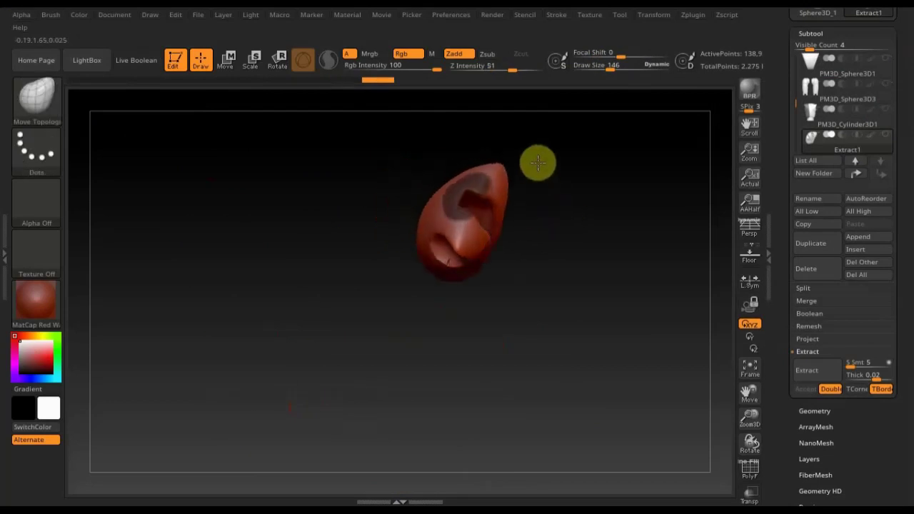
left_click(572, 166, "ctrl")
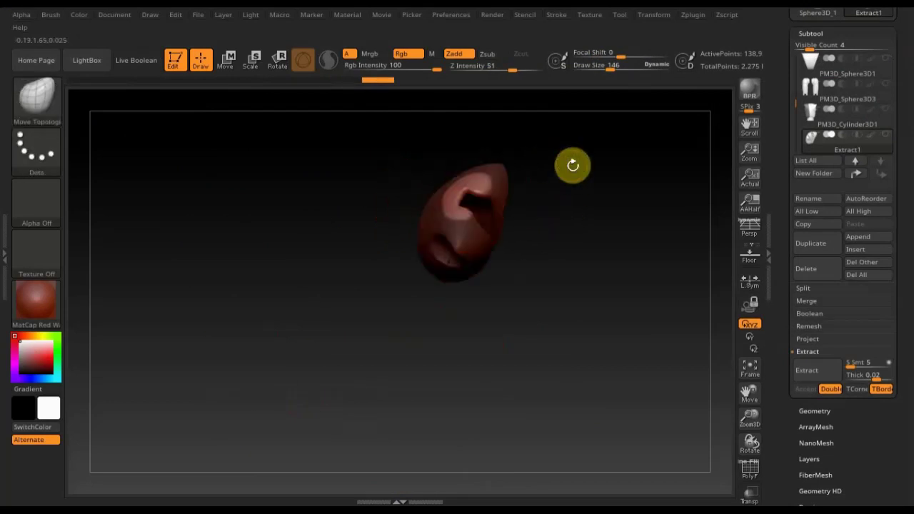
left_click_drag(573, 167, 552, 187)
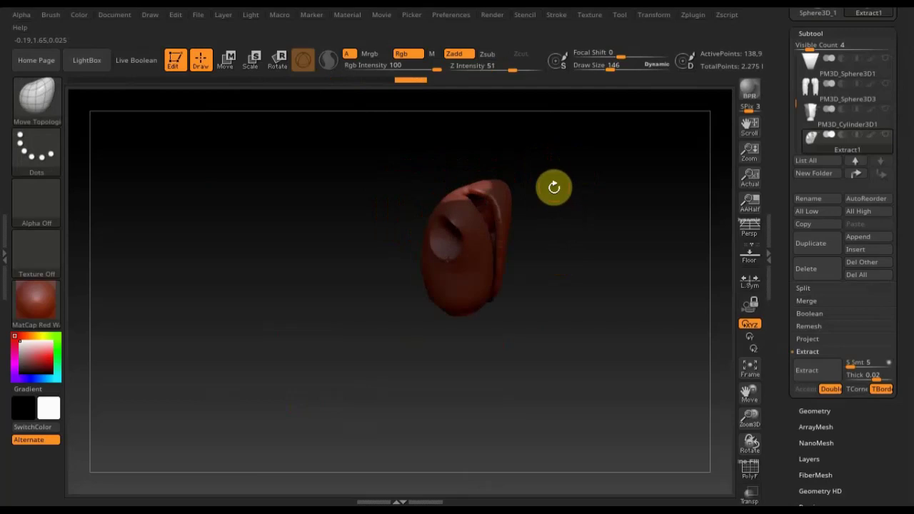
- Lower the vest piece slightly with the Move transpose
left_click(229, 60)
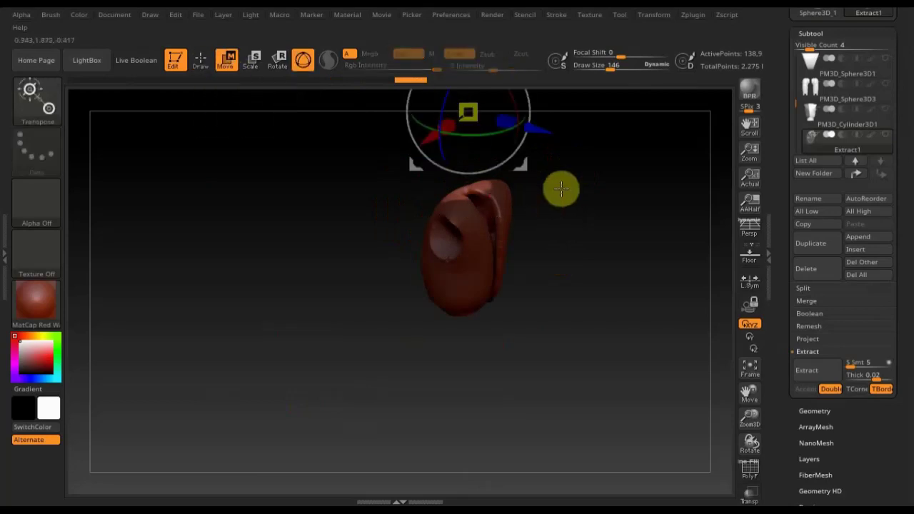
left_click_drag(582, 216, 582, 230, "alt")
left_click_drag(461, 107, 464, 98)
key("q")
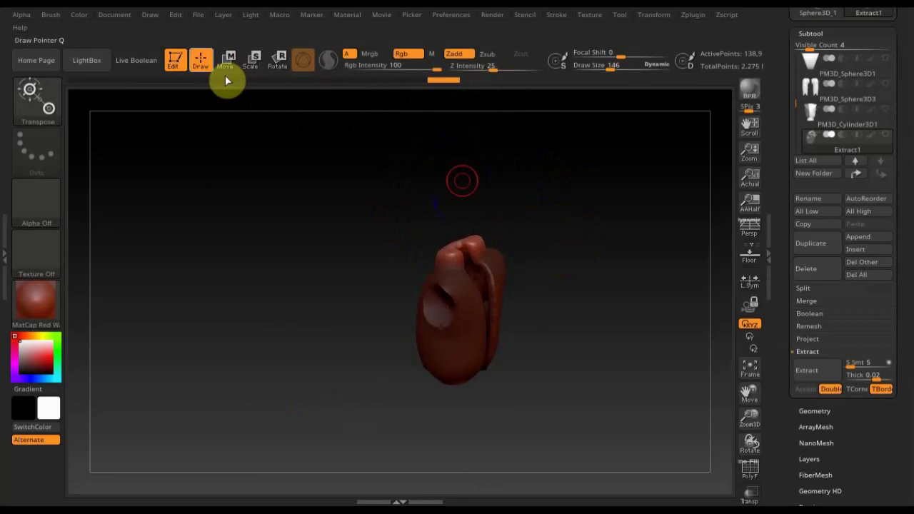
- Smooth the vest's lower-left fold and pull its top surface outward
mouse_move(586, 190)
left_mouse_down()
mouse_move(595, 219)
mouse_move(587, 309)
left_mouse_up()
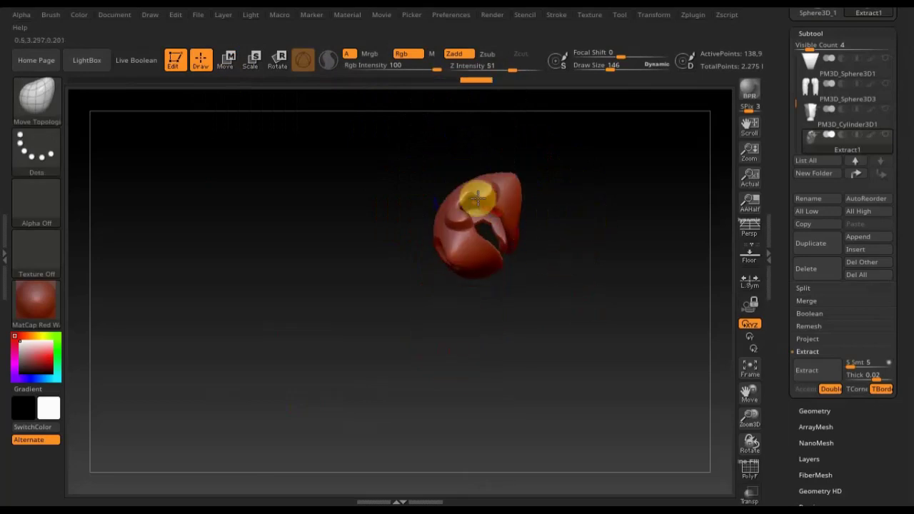
key("shift")
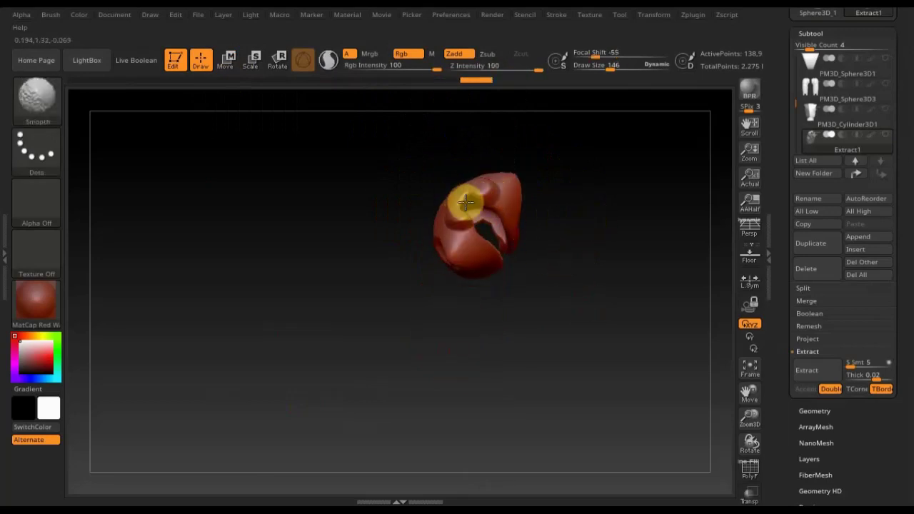
left_click_drag(448, 226, 474, 187, "shift")
mouse_move(531, 195)
left_mouse_down()
mouse_move(628, 197)
mouse_move(638, 347)
left_mouse_up()
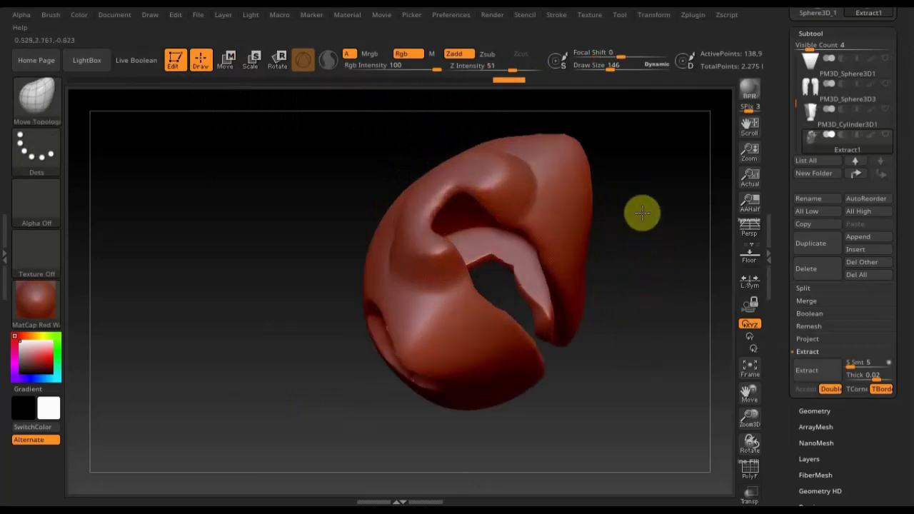
left_click_drag(642, 213, 628, 191)
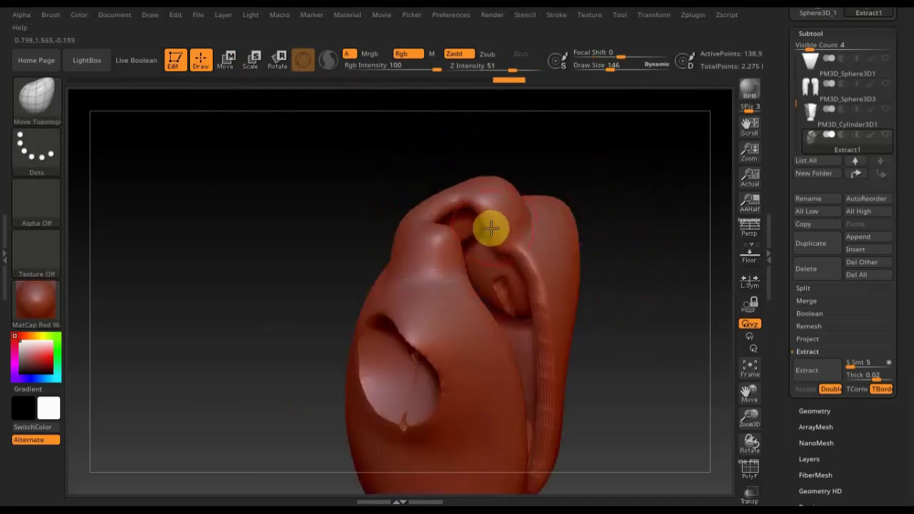
mouse_move(499, 222)
left_mouse_down()
mouse_move(468, 212)
mouse_move(503, 240)
left_mouse_up()
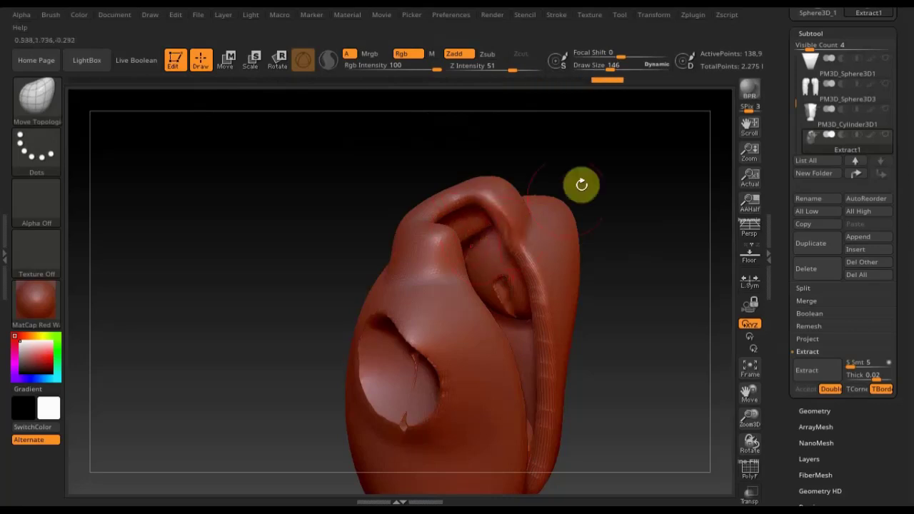
- Smooth the slit inside the vest's arm-hole
mouse_move(571, 190)
left_mouse_down()
mouse_move(444, 261)
mouse_move(428, 226)
left_mouse_up()
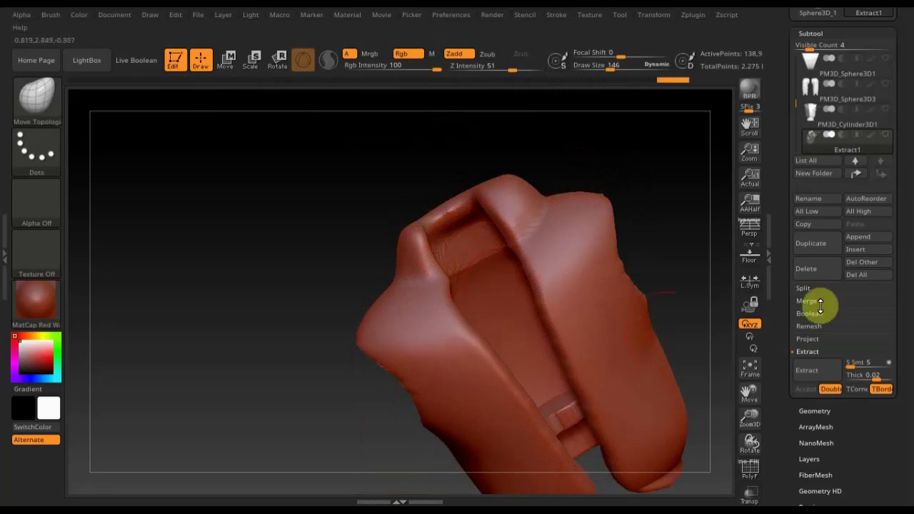
mouse_move(641, 236)
left_mouse_down()
mouse_move(607, 247)
mouse_move(586, 304)
left_mouse_up()
mouse_move(534, 263)
left_mouse_down("shift")
mouse_move(511, 306)
mouse_move(594, 326)
mouse_move(545, 249)
mouse_move(560, 355)
left_mouse_up("shift")
- DynaMesh the vest at Resolution 128 for even topology
left_click_drag(391, 414, 489, 269)
mouse_move(667, 244)
left_mouse_down()
mouse_move(699, 263)
mouse_move(587, 193)
mouse_move(611, 341)
left_mouse_up()
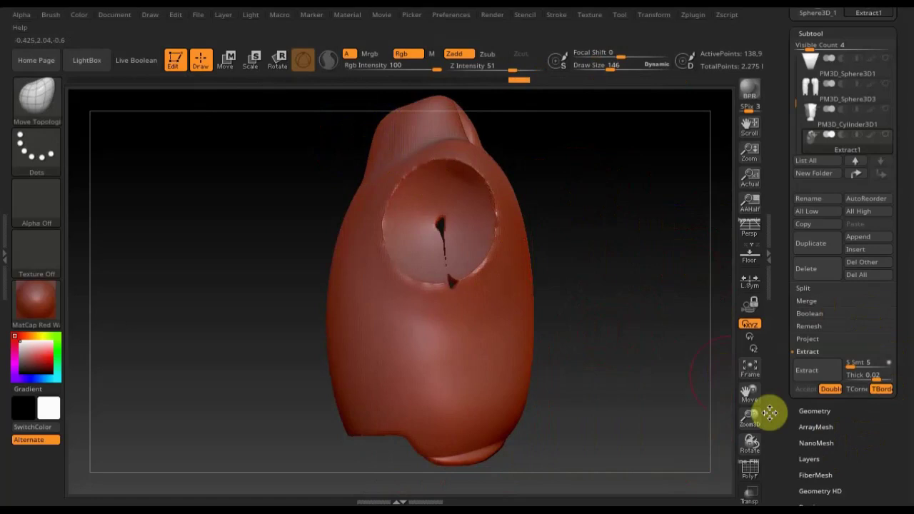
left_click(815, 410)
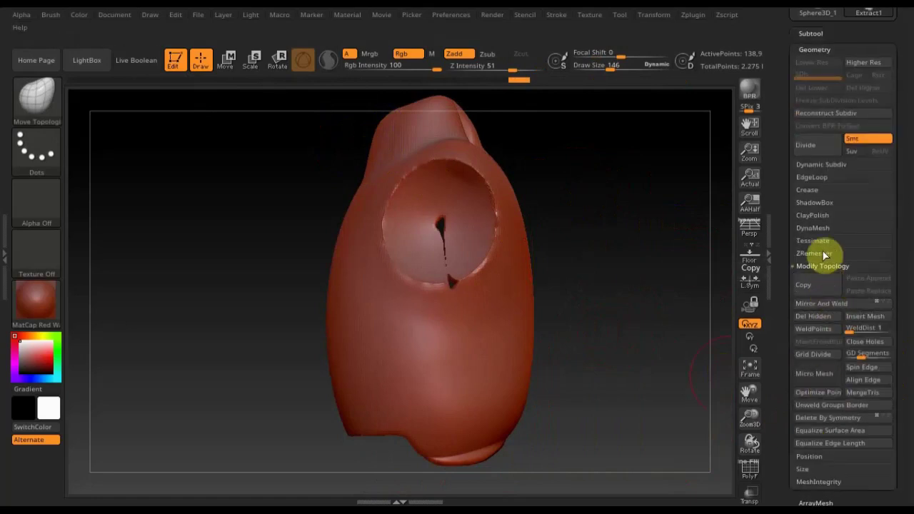
left_click(815, 229)
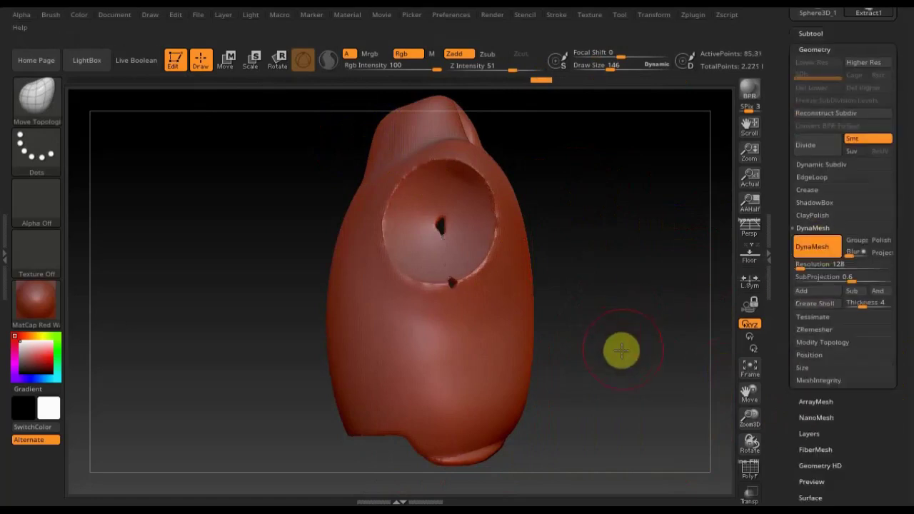
left_click_drag(534, 351, 625, 328, "shift")
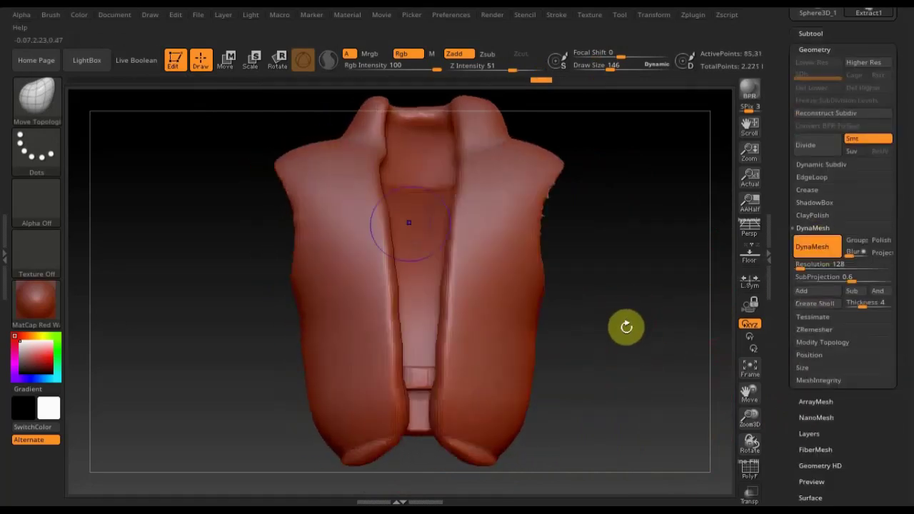
- Smooth the vest's central front opening and Mirror And Weld it for symmetry
left_click_drag(408, 219, 402, 410, "shift")
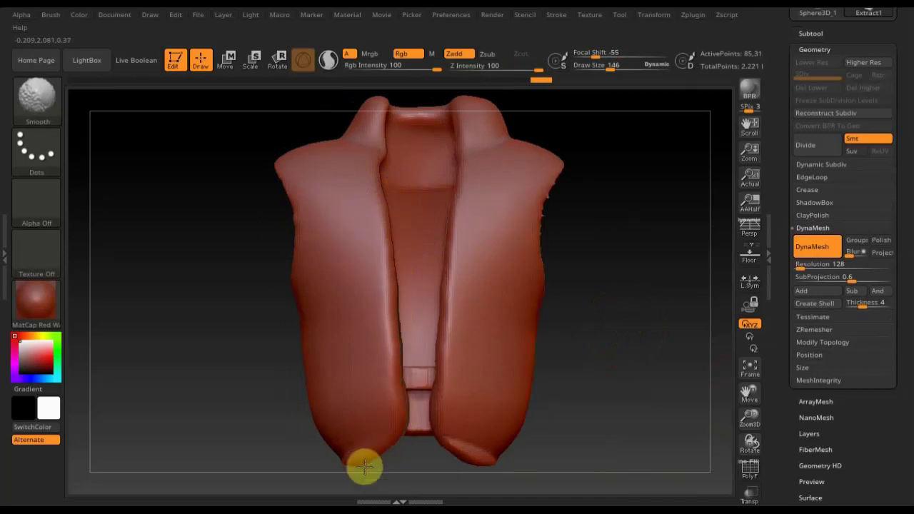
left_click(819, 343)
left_click(827, 310)
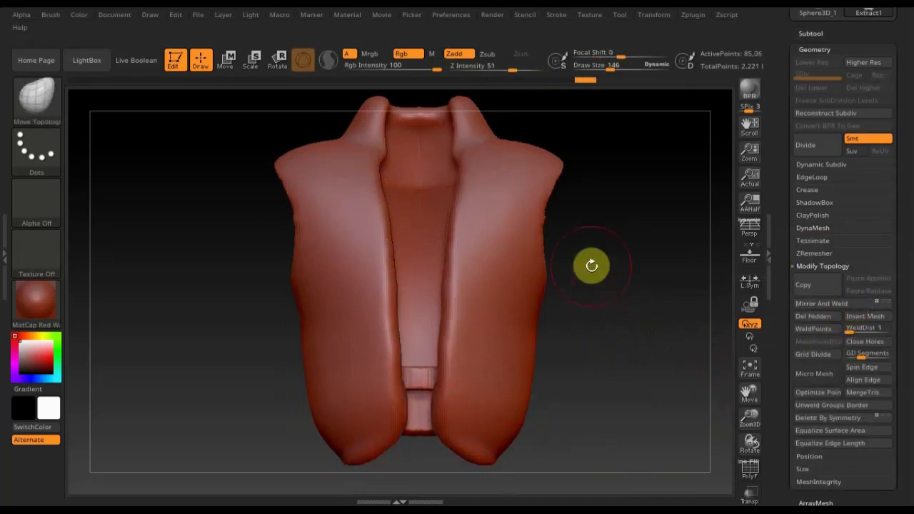
mouse_move(618, 288)
left_mouse_down("alt")
mouse_move(609, 252)
mouse_move(597, 364)
mouse_move(585, 300)
mouse_move(577, 372)
mouse_move(582, 461)
mouse_move(591, 473)
left_mouse_up("alt")
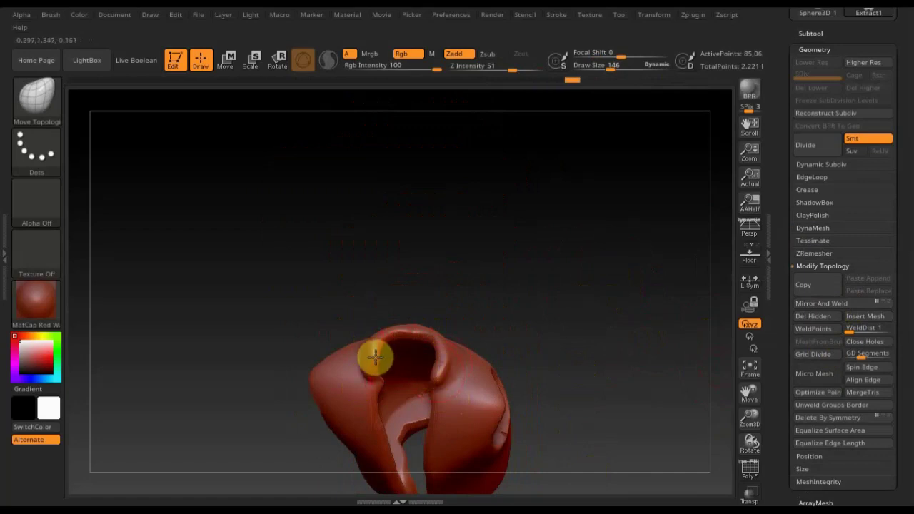
- Mirror And Weld the vest again and check it from the back and shoulder
left_click(840, 305)
mouse_move(528, 379)
left_mouse_down()
mouse_move(546, 279)
mouse_move(549, 339)
left_mouse_up()
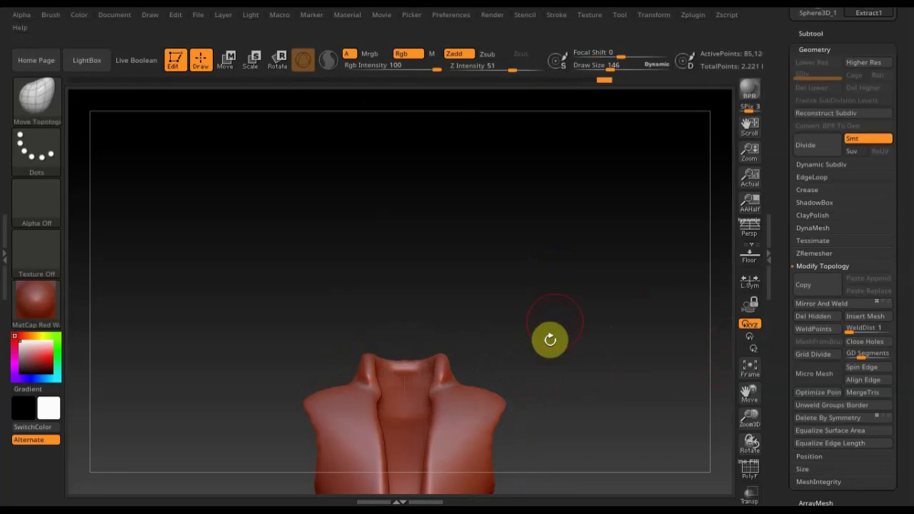
mouse_move(546, 194)
left_mouse_down()
mouse_move(554, 288)
mouse_move(679, 307)
mouse_move(590, 304)
left_mouse_up()
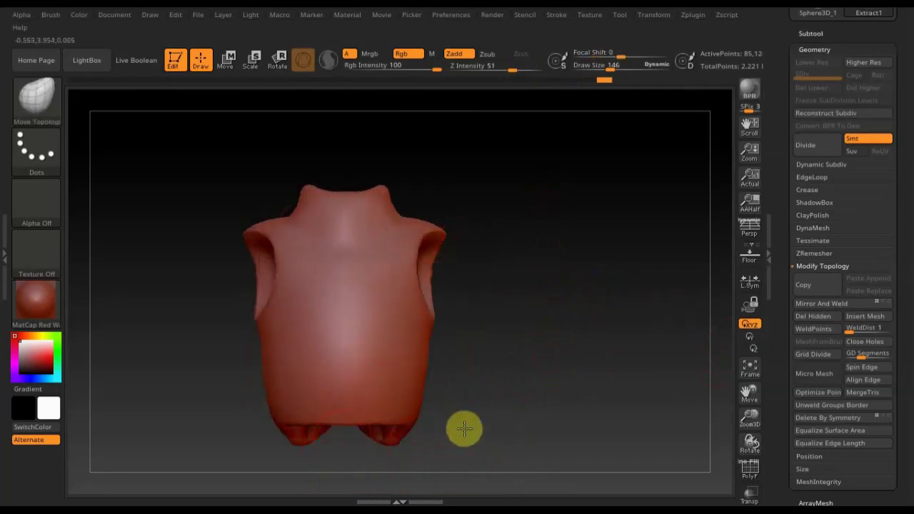
left_click_drag(465, 426, 461, 436)
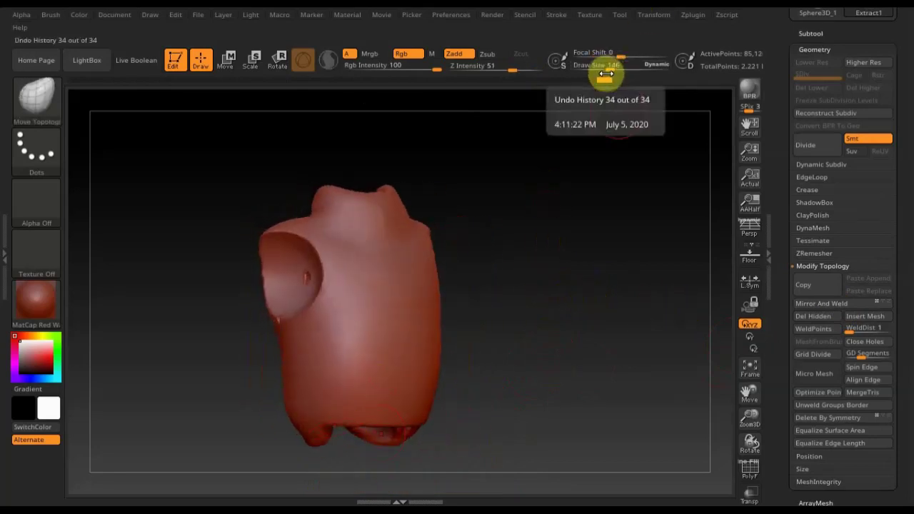
- Enlarge the brush, fill the notch between the lower lobes, and return to Move Topological
left_click_drag(606, 70, 617, 77)
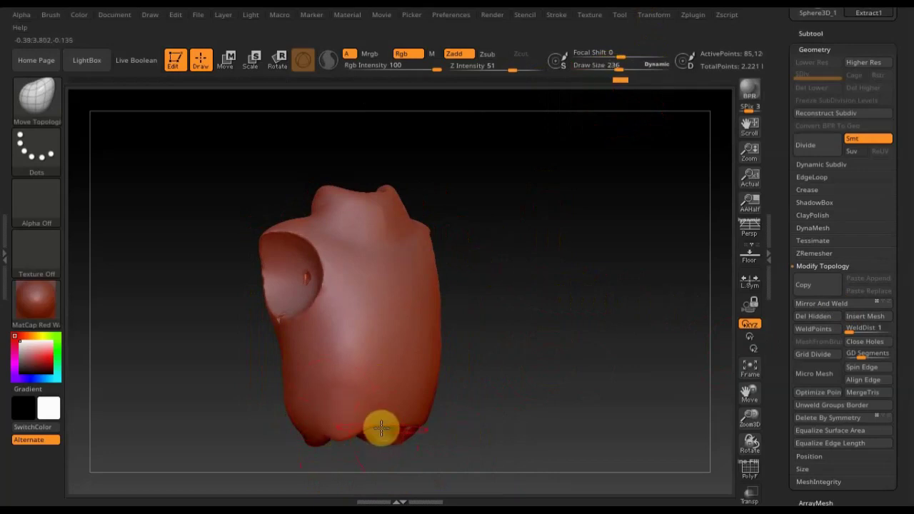
mouse_move(381, 428)
left_mouse_down()
mouse_move(530, 408)
mouse_move(476, 423)
left_mouse_up()
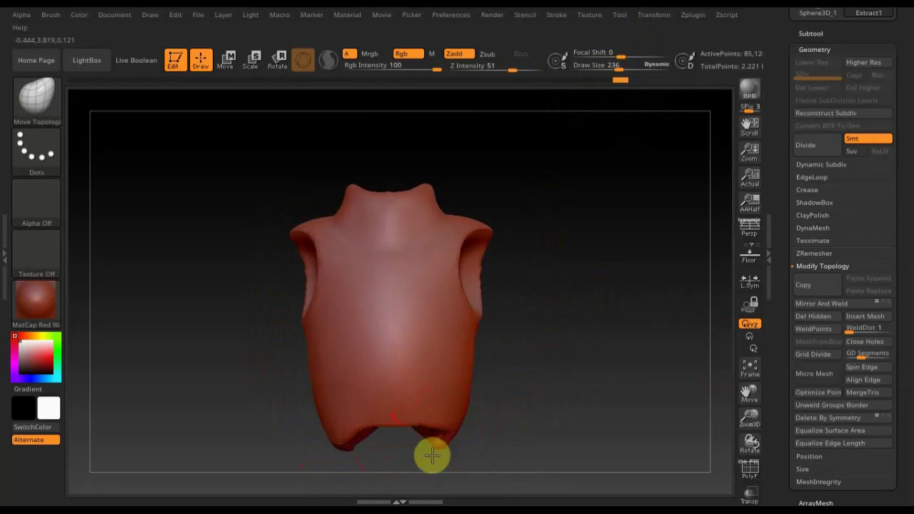
left_click_drag(422, 425, 422, 458)
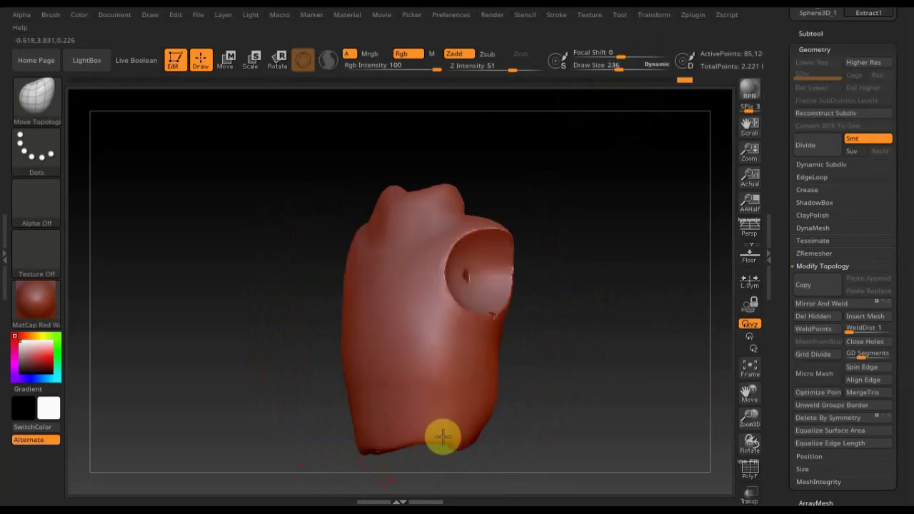
mouse_move(446, 458)
left_mouse_down()
mouse_move(447, 447)
mouse_move(617, 392)
left_mouse_up()
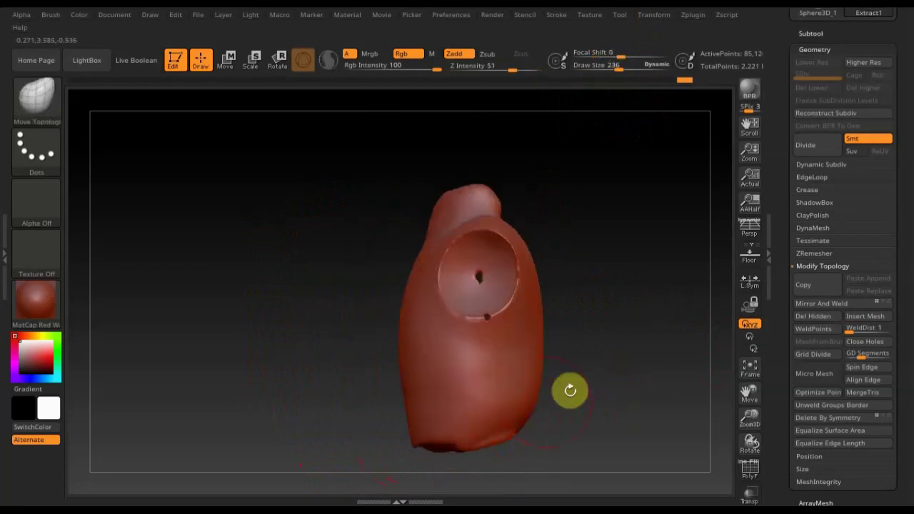
key("b")
key("m")
key("t")
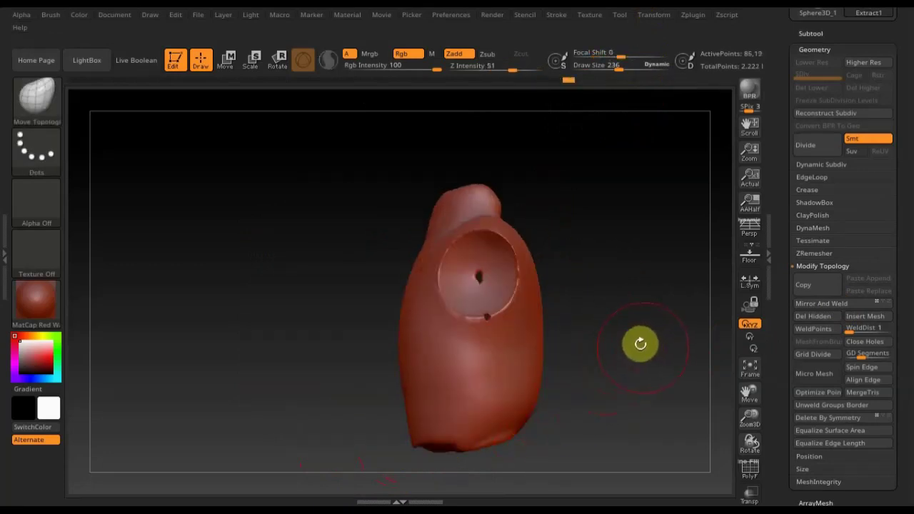
mouse_move(640, 344)
left_mouse_down()
mouse_move(610, 285)
mouse_move(769, 179)
left_mouse_up()
- Show all subtools again and frame the figure from the back
left_click(826, 35)
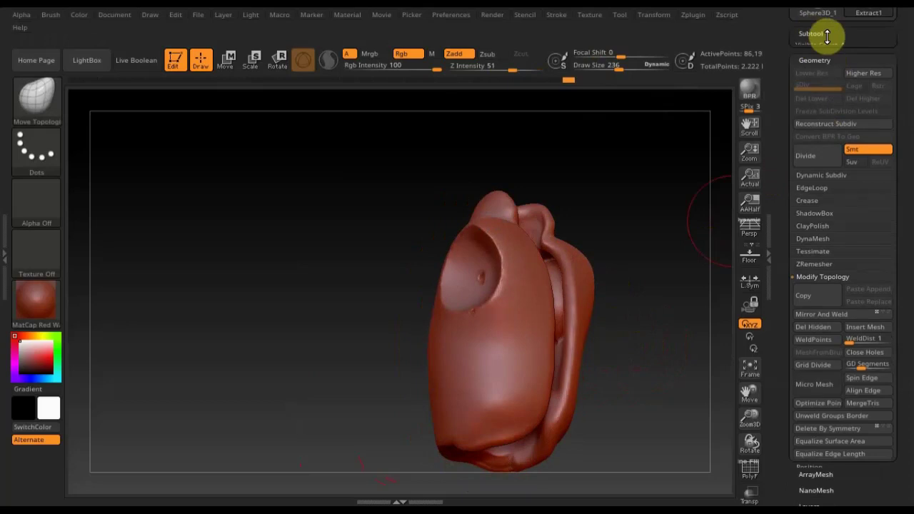
left_click(883, 60)
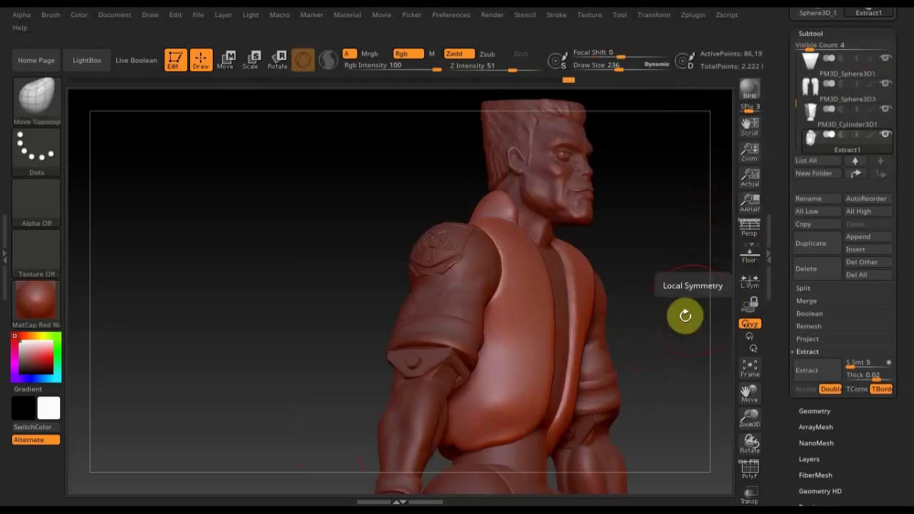
left_click_drag(669, 321, 744, 349, "shift")
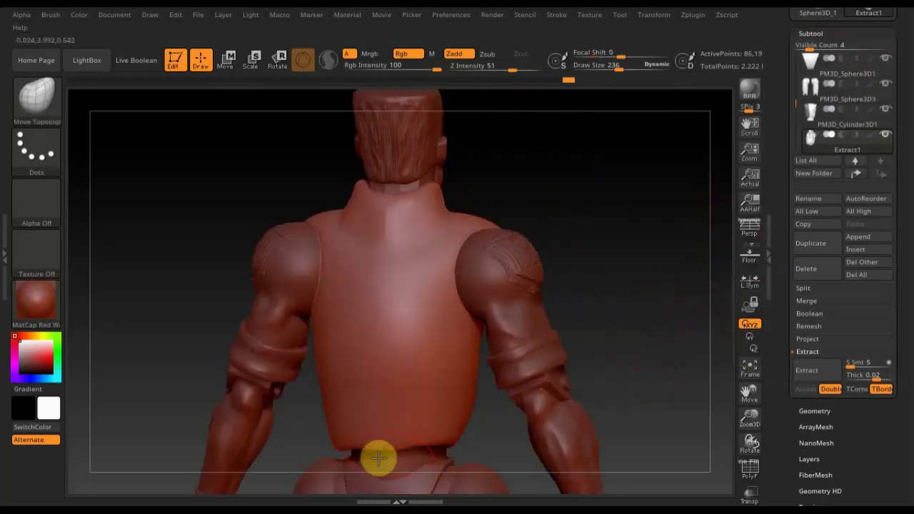
mouse_move(581, 339)
left_mouse_down()
mouse_move(566, 300)
mouse_move(604, 330)
left_mouse_up()
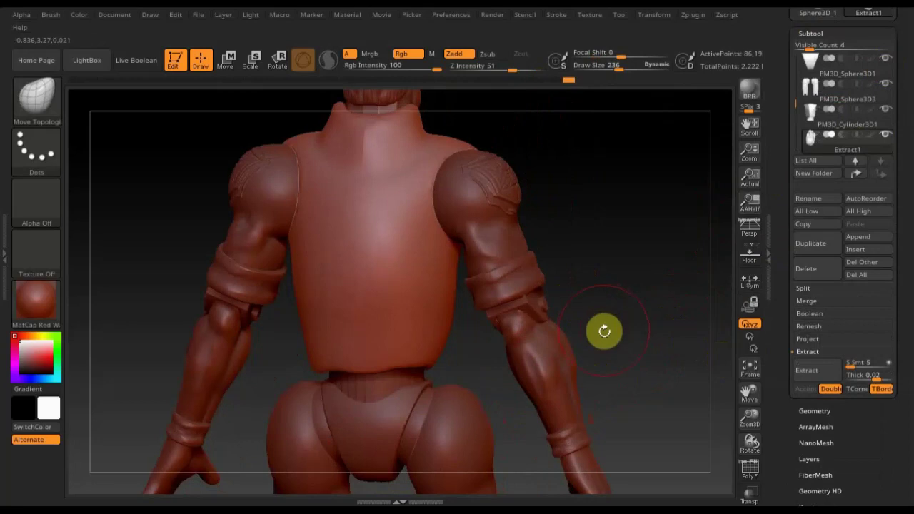
left_click_drag(588, 279, 581, 262, "shift")
key("f")
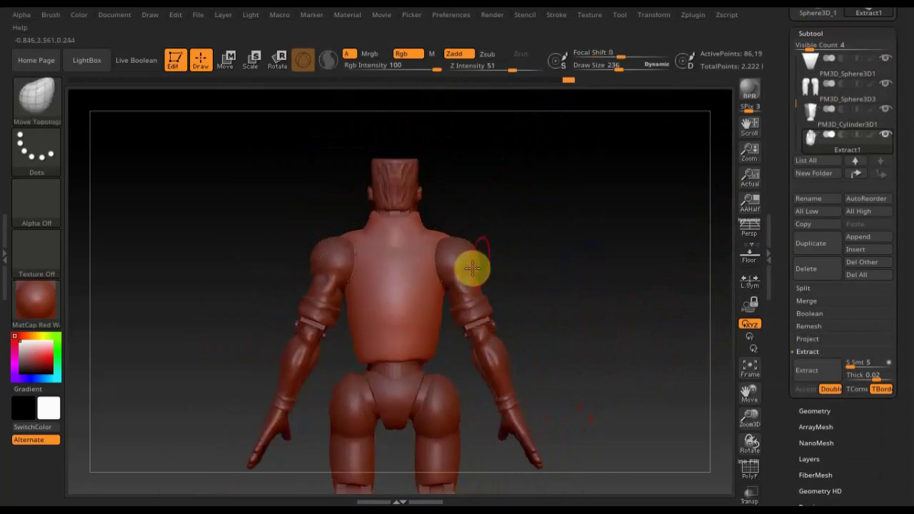
- Turn on BackfaceMask in Brush > Auto Masking
left_click(50, 15)
scroll(143, 286, "down", 2)
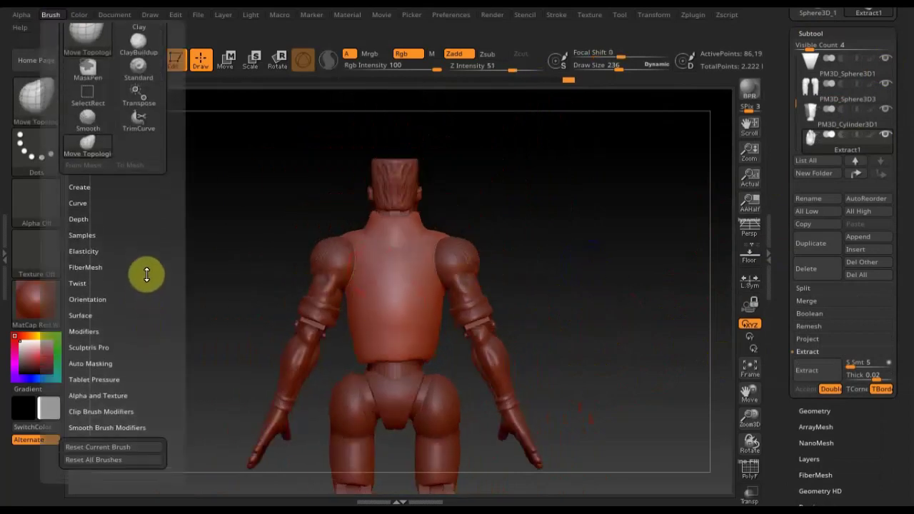
left_click(102, 363)
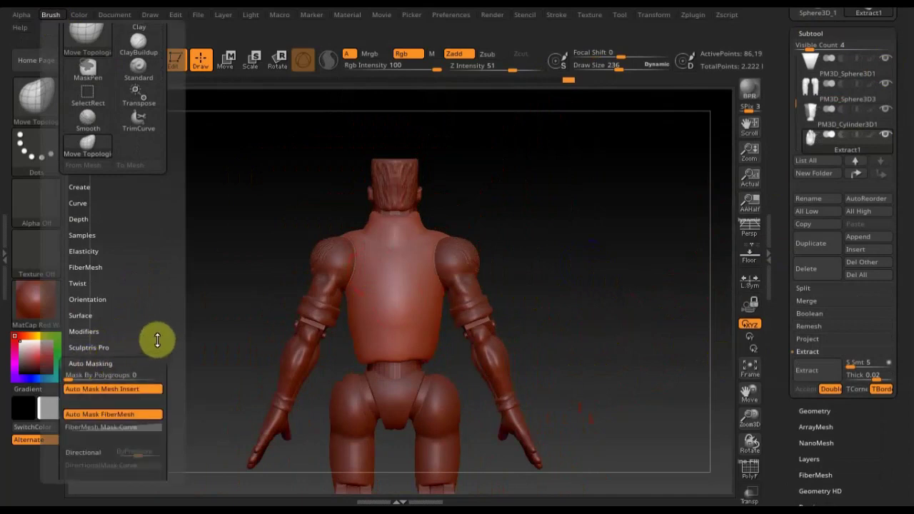
scroll(157, 336, "down", 3)
scroll(149, 251, "down", 3)
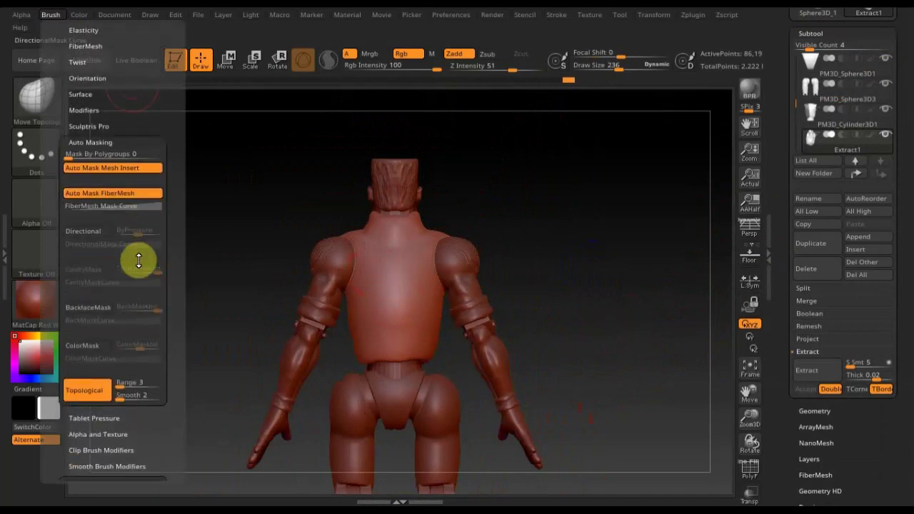
left_click(85, 309)
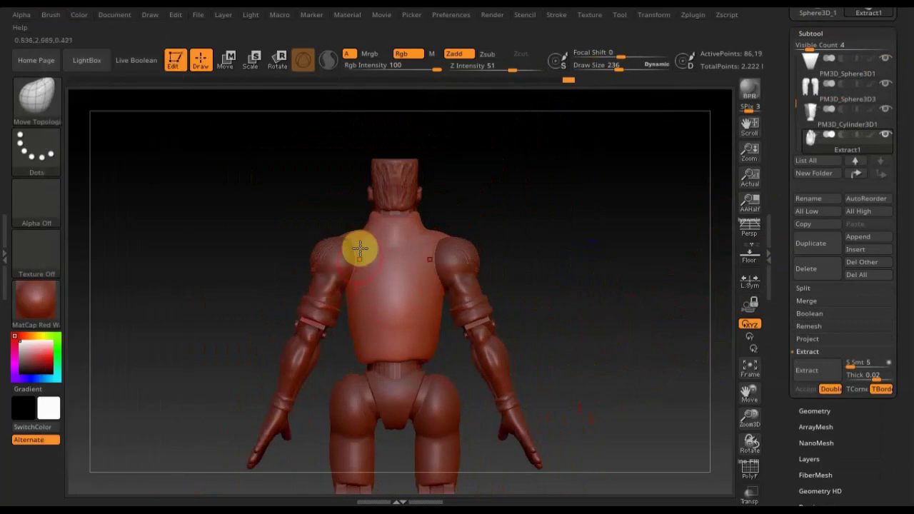
- Switch to ClayBuildup with BackfaceMask on and stroke mirrored vertical strips down the back
left_click(36, 96)
left_click(157, 116)
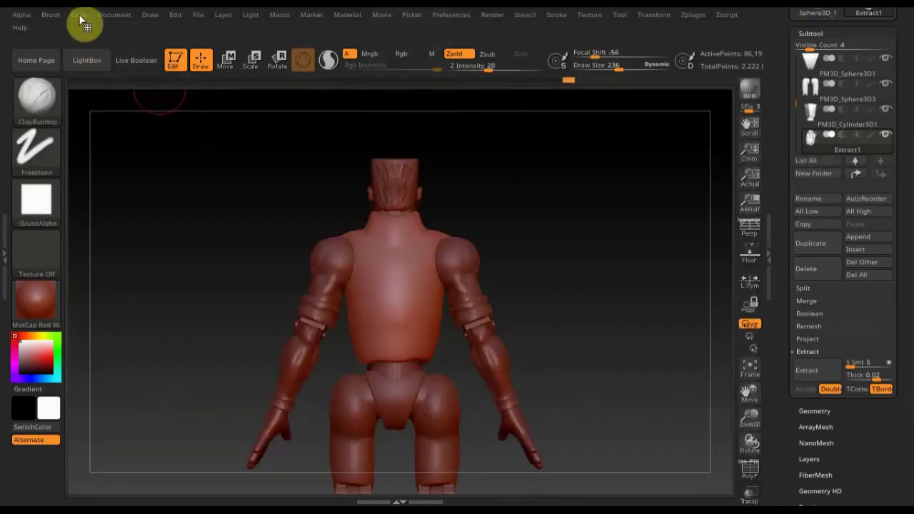
left_click(53, 16)
scroll(135, 261, "down", 2)
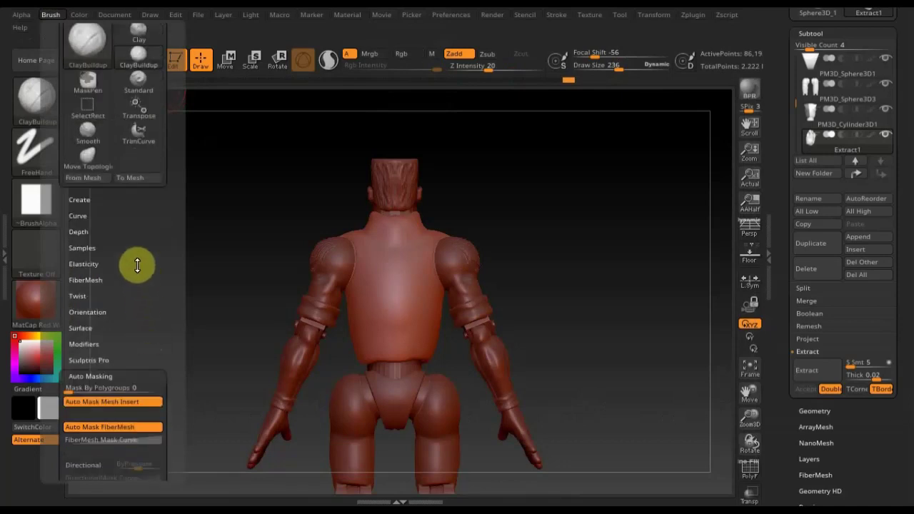
scroll(134, 267, "down", 5)
left_click(94, 337)
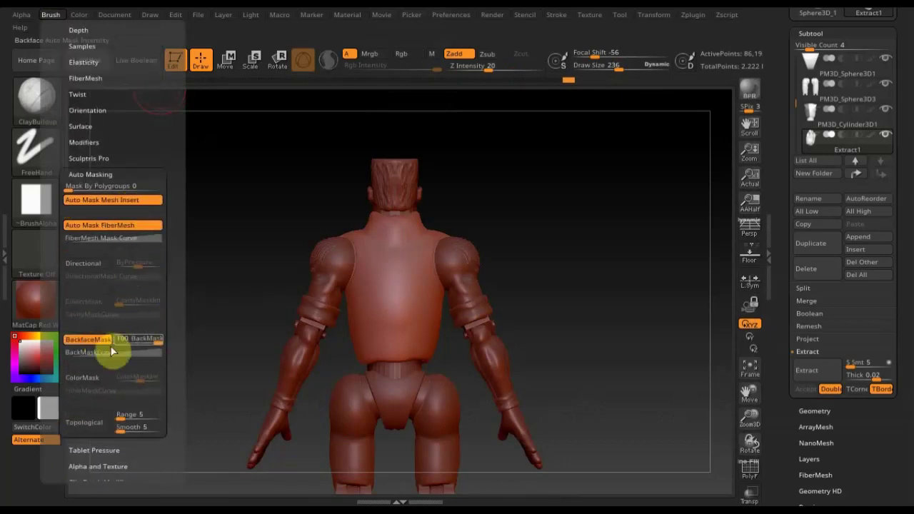
mouse_move(356, 253)
left_mouse_down()
mouse_move(361, 321)
mouse_move(371, 322)
left_mouse_up()
- Smooth away the back strips and lower Z Intensity to about 2
key("shift")
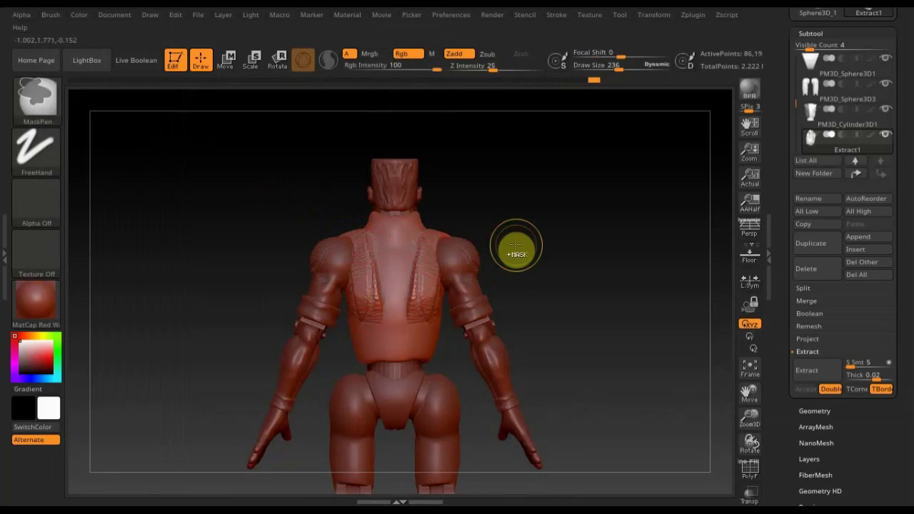
left_click_drag(373, 300, 356, 276, "shift")
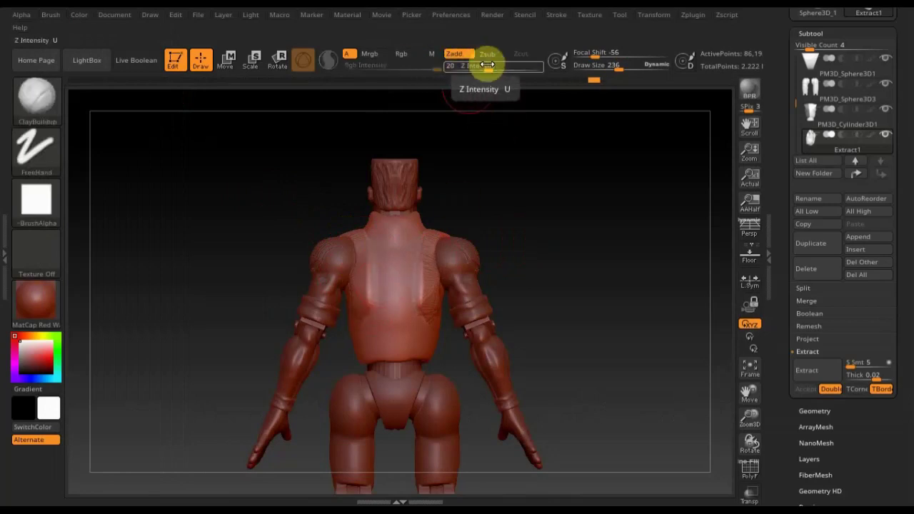
left_click_drag(485, 62, 457, 75)
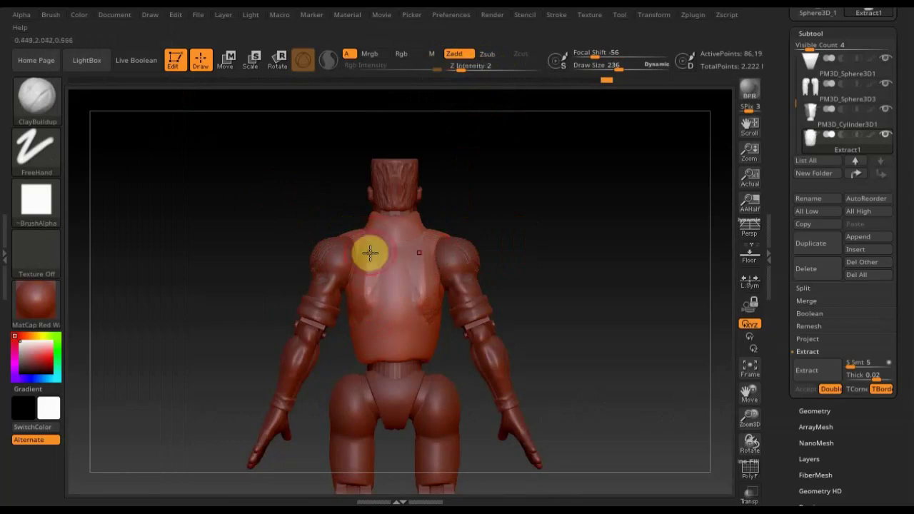
- Paint faint clay strokes across the mid and upper back, then soften them
left_click_drag(382, 263, 369, 310)
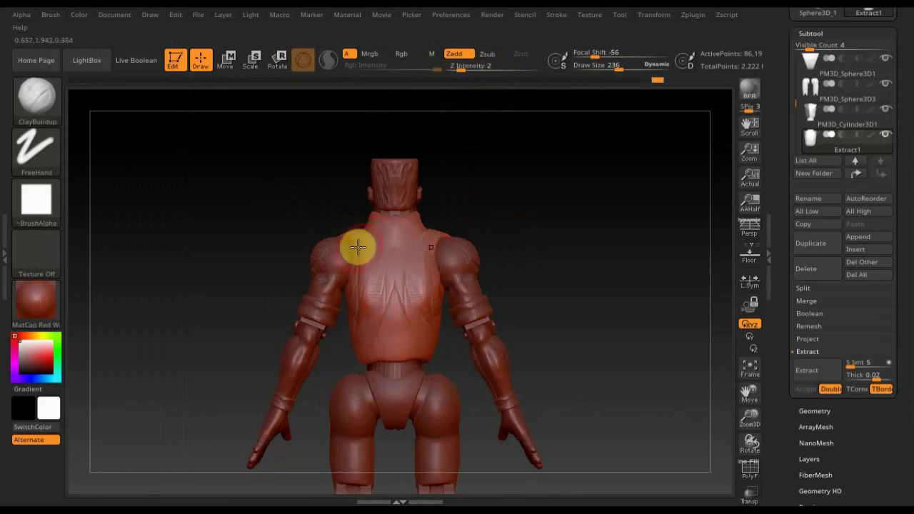
left_click_drag(357, 245, 353, 224)
left_click_drag(350, 281, 348, 232)
left_click_drag(380, 306, 385, 258)
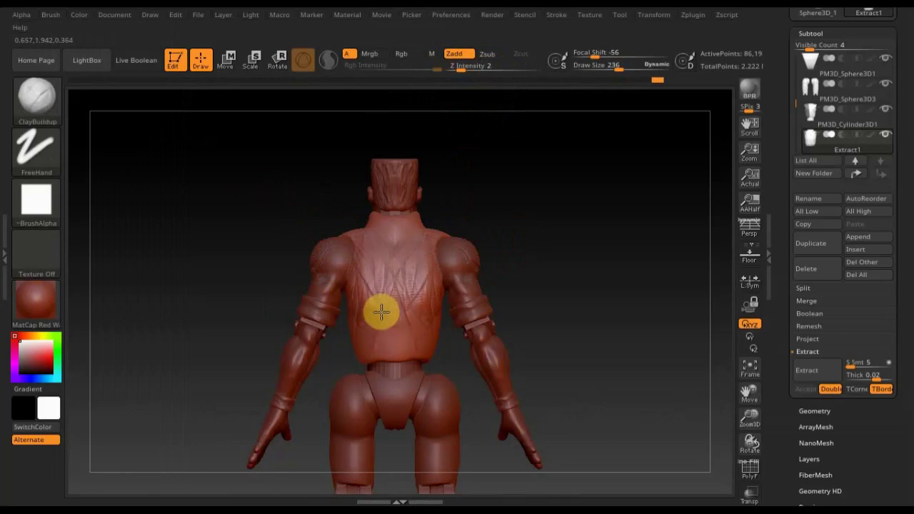
left_click_drag(381, 311, 350, 321)
mouse_move(349, 236)
left_mouse_down("shift")
mouse_move(377, 329)
mouse_move(356, 321)
mouse_move(367, 288)
left_mouse_up("shift")
left_click_drag(554, 235, 614, 236)
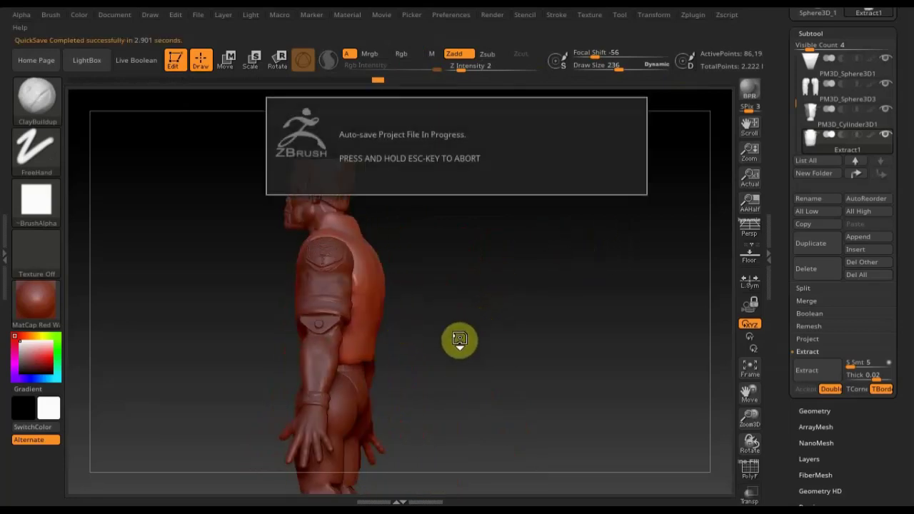
- Zoom onto the shoulders, set Draw Size 36, then test and smooth a stroke below the neck
mouse_move(476, 350)
left_mouse_down()
mouse_move(397, 362)
mouse_move(408, 340)
left_mouse_up()
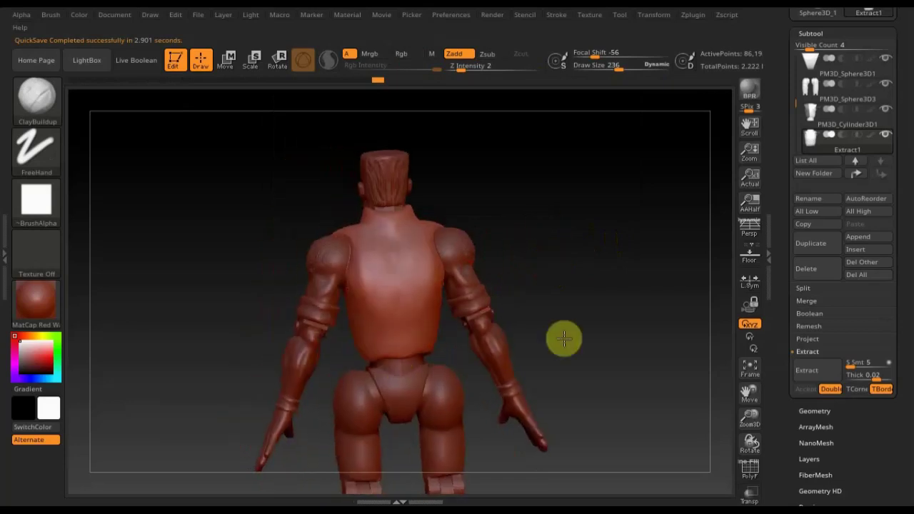
mouse_move(563, 338)
left_mouse_down()
mouse_move(577, 437)
mouse_move(616, 330)
left_mouse_up()
left_click_drag(665, 150, 601, 346, "alt")
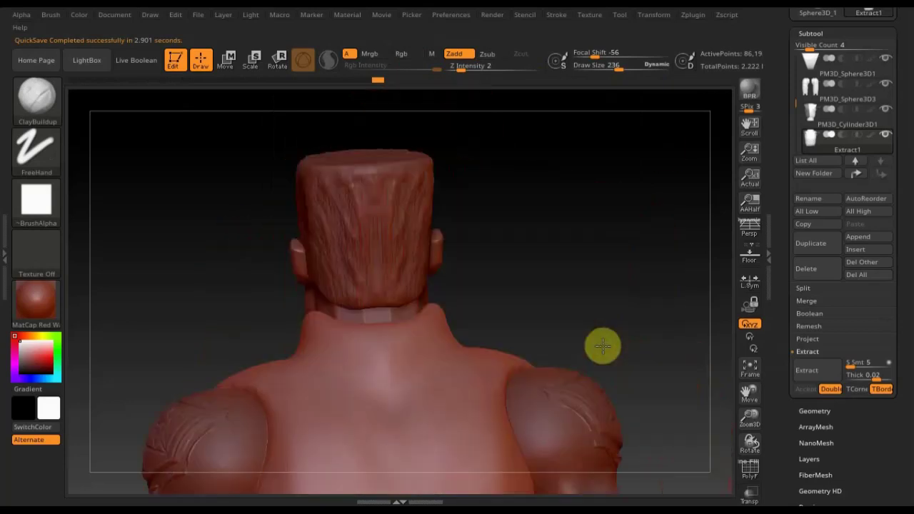
left_click_drag(556, 297, 549, 248, "alt")
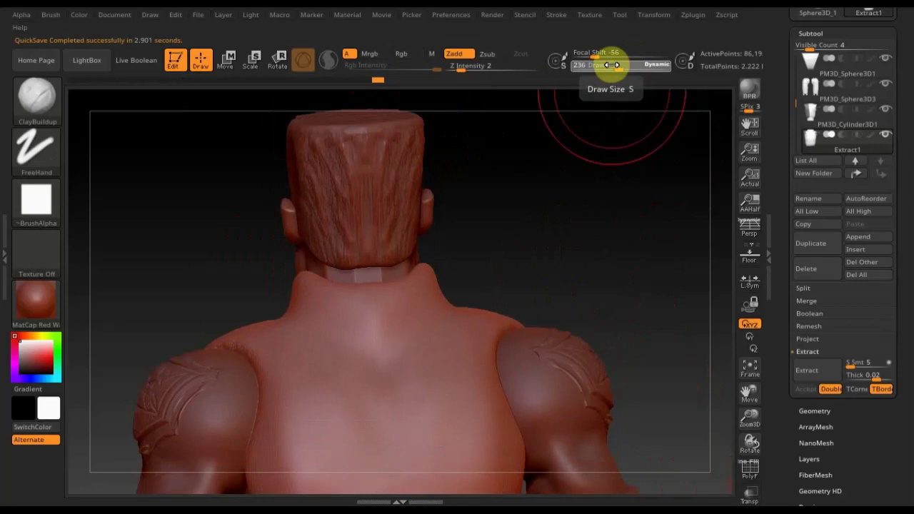
left_click_drag(628, 63, 602, 67)
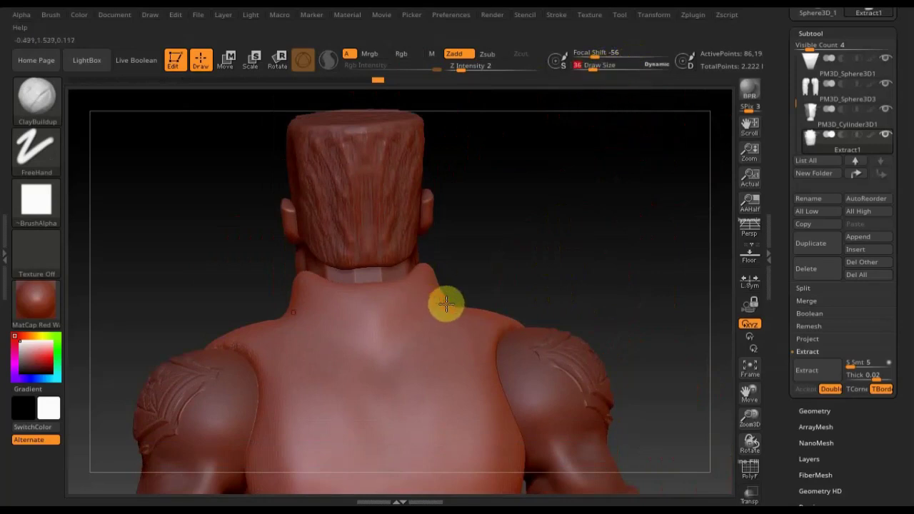
left_click_drag(342, 336, 389, 327)
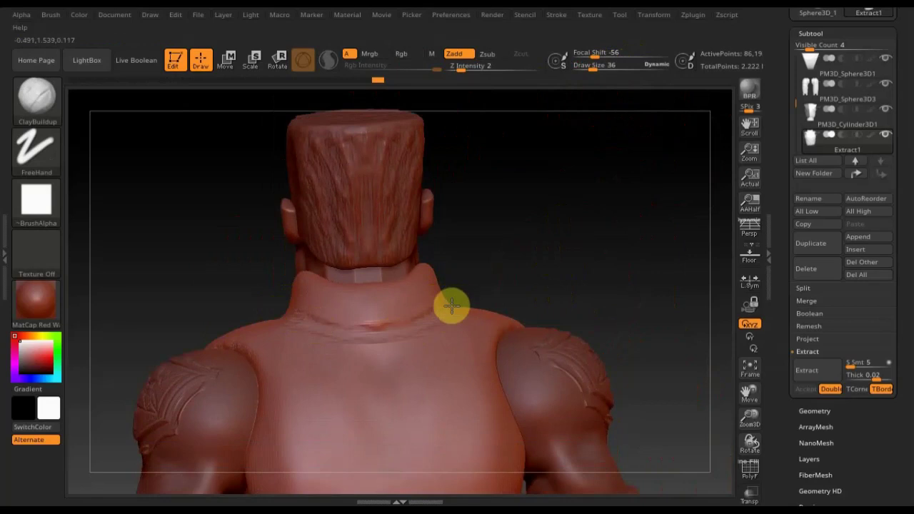
key("shift")
mouse_move(379, 330)
left_mouse_down("shift")
mouse_move(355, 336)
mouse_move(293, 317)
mouse_move(416, 327)
left_mouse_up("shift")
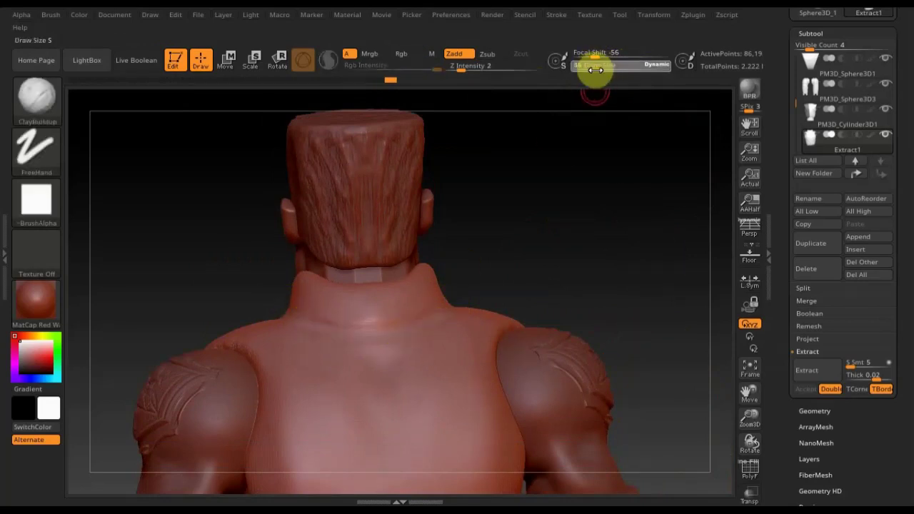
- Raise Draw Size to 65 and build a clay ridge around the neck base
left_click_drag(598, 72, 603, 71)
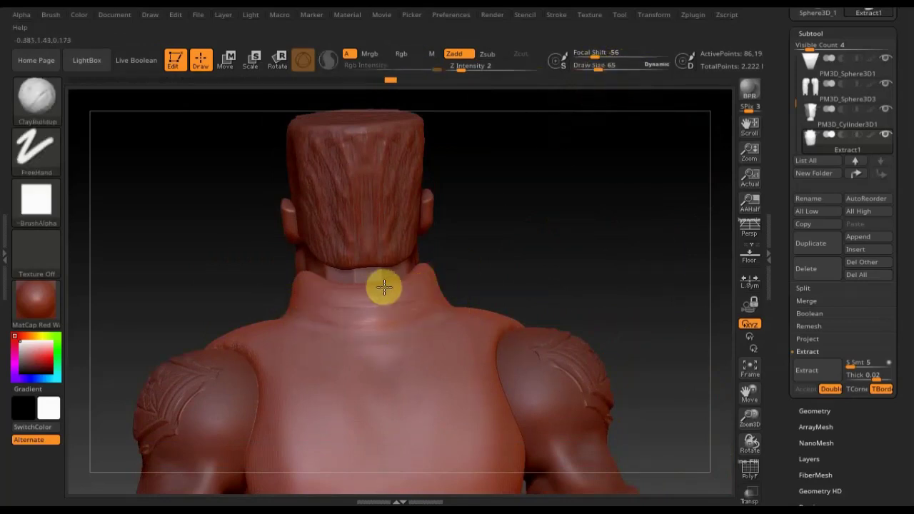
mouse_move(422, 268)
left_mouse_down()
mouse_move(367, 285)
mouse_move(367, 306)
mouse_move(288, 292)
mouse_move(353, 313)
left_mouse_up()
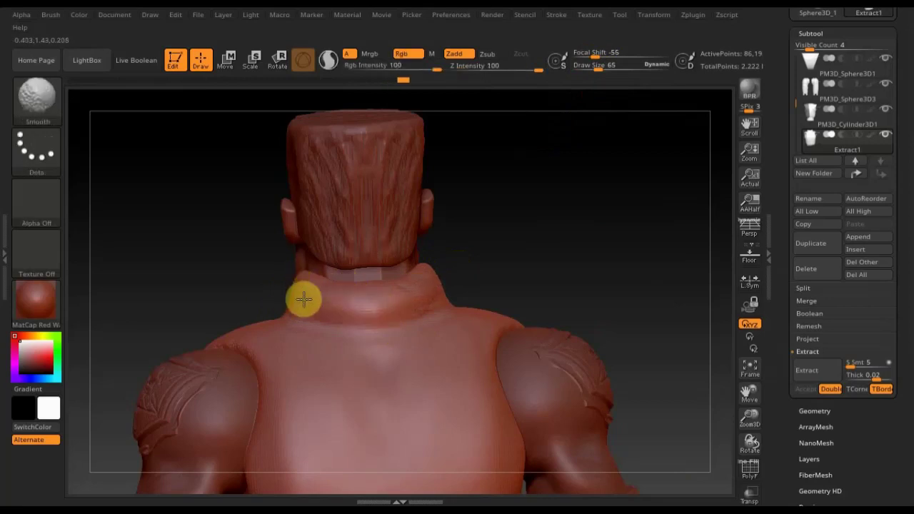
mouse_move(590, 214)
left_mouse_down()
mouse_move(611, 189)
mouse_move(426, 265)
mouse_move(446, 277)
mouse_move(301, 320)
left_mouse_up()
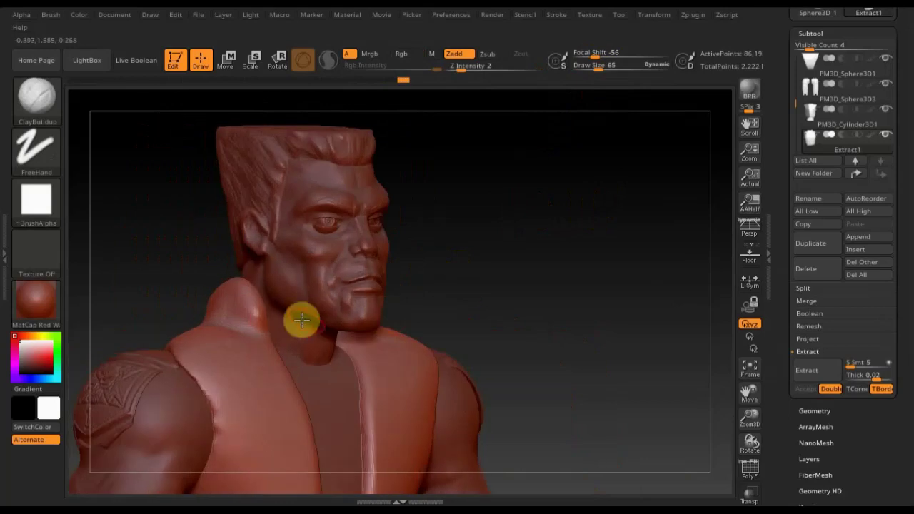
mouse_move(494, 264)
left_mouse_down()
mouse_move(520, 267)
mouse_move(504, 279)
left_mouse_up()
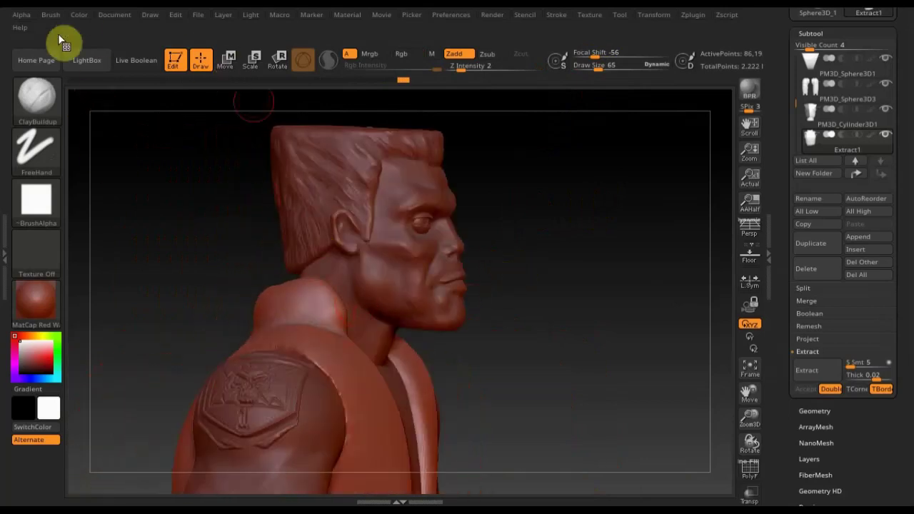
- Select the Move Topological brush at Draw Size 169
left_click(37, 96)
left_click(265, 111)
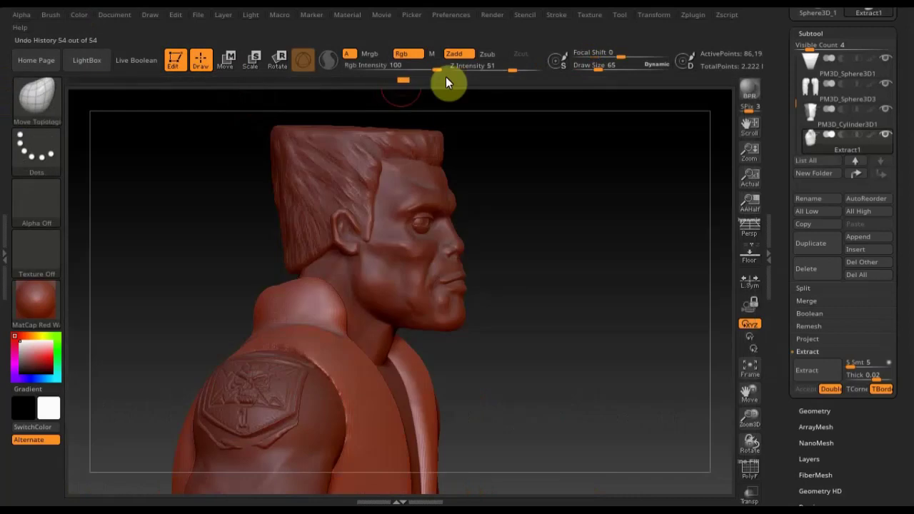
left_click_drag(592, 66, 612, 72)
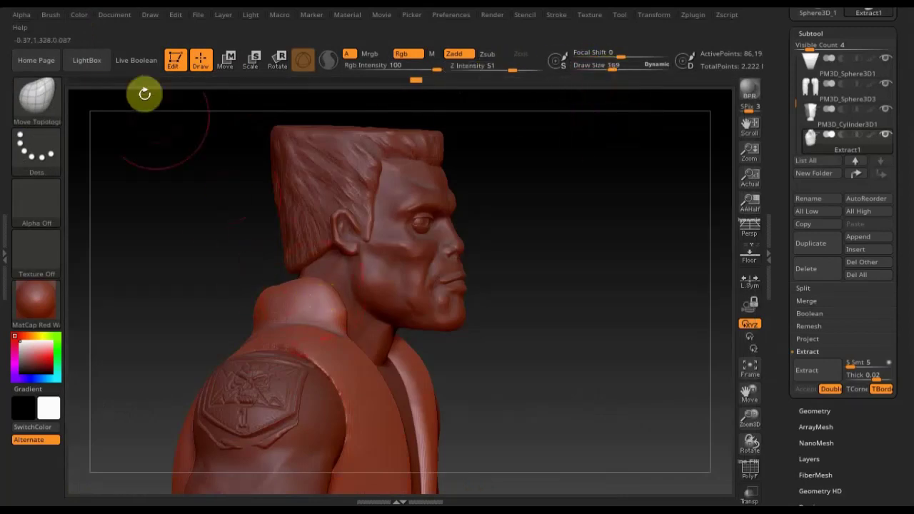
- Turn off BackfaceMask in Brush > Auto Masking
left_click(58, 15)
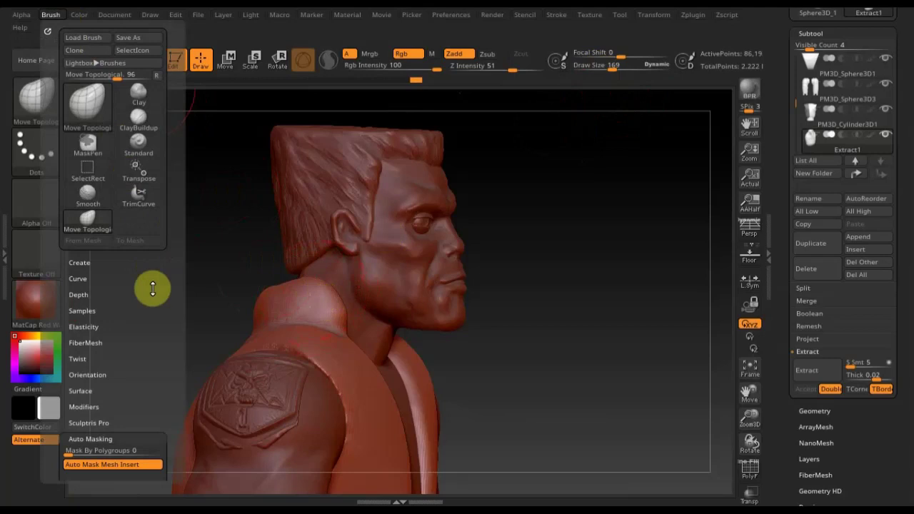
scroll(152, 289, "down", 3)
scroll(153, 259, "down", 1)
scroll(173, 361, "down", 3)
scroll(169, 246, "down", 5)
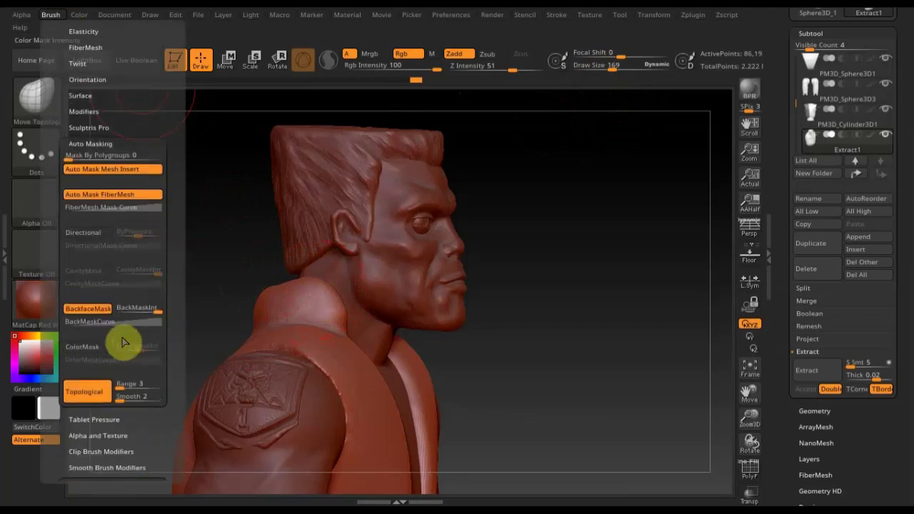
left_click(87, 308)
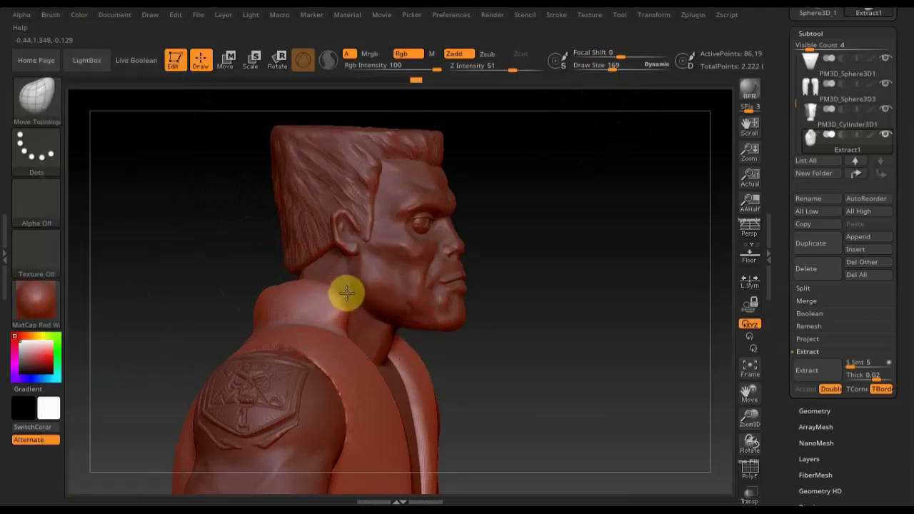
- Pull the collar beside the neck into raised shoulder points with Move Topological, then check it from the front
mouse_move(518, 263)
left_mouse_down()
mouse_move(500, 329)
mouse_move(436, 343)
mouse_move(334, 298)
mouse_move(348, 318)
left_mouse_up()
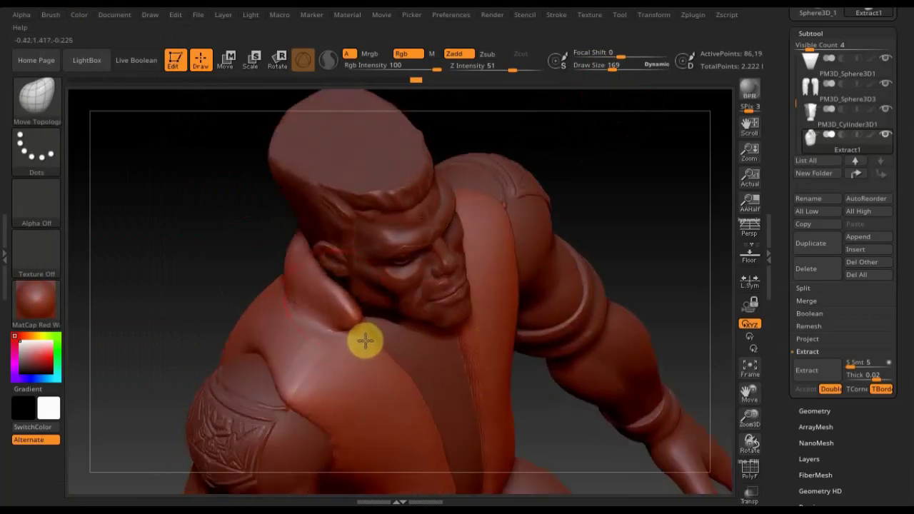
left_click_drag(622, 190, 481, 308)
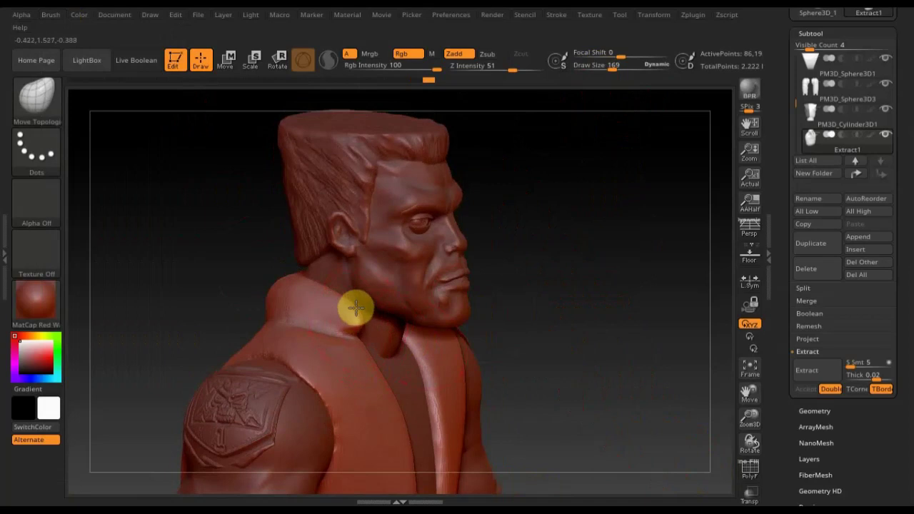
mouse_move(355, 307)
left_mouse_down()
mouse_move(361, 288)
mouse_move(334, 300)
left_mouse_up()
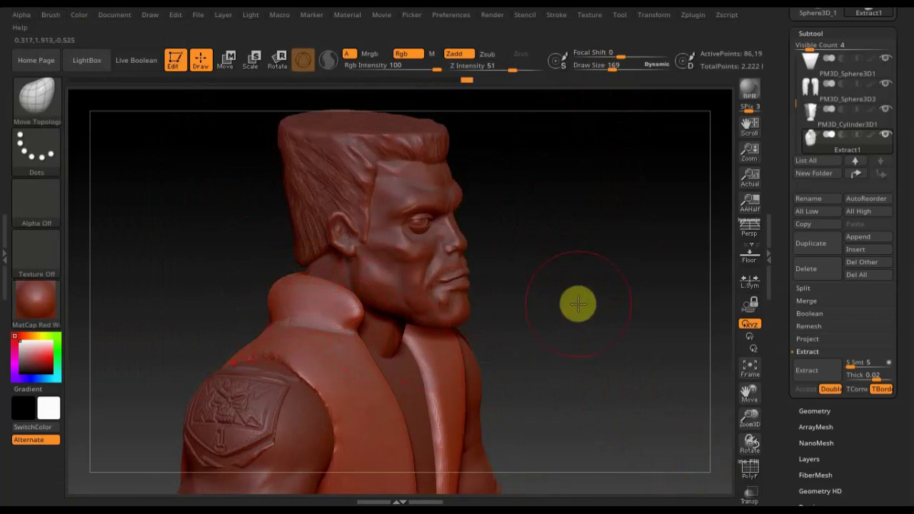
left_click_drag(577, 302, 539, 293)
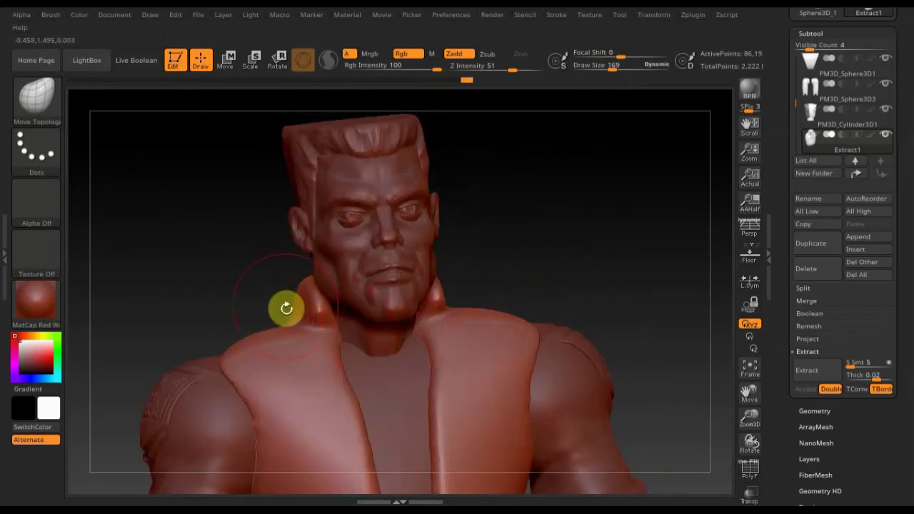
right_click_drag(290, 312, 282, 310)
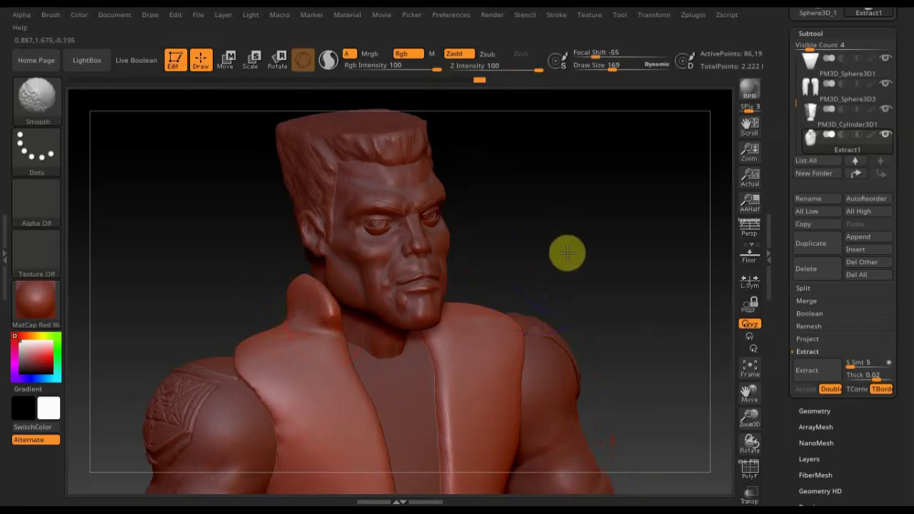
left_click_drag(565, 253, 564, 255)
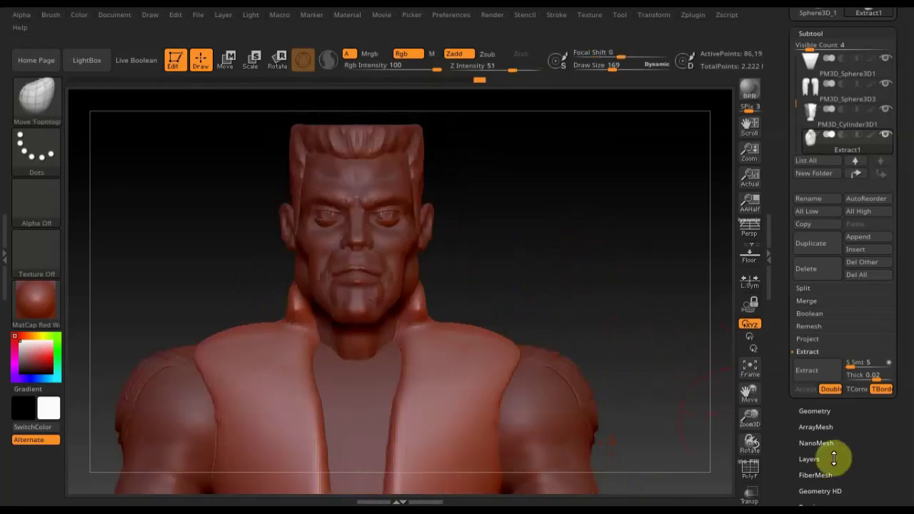
left_click(816, 412)
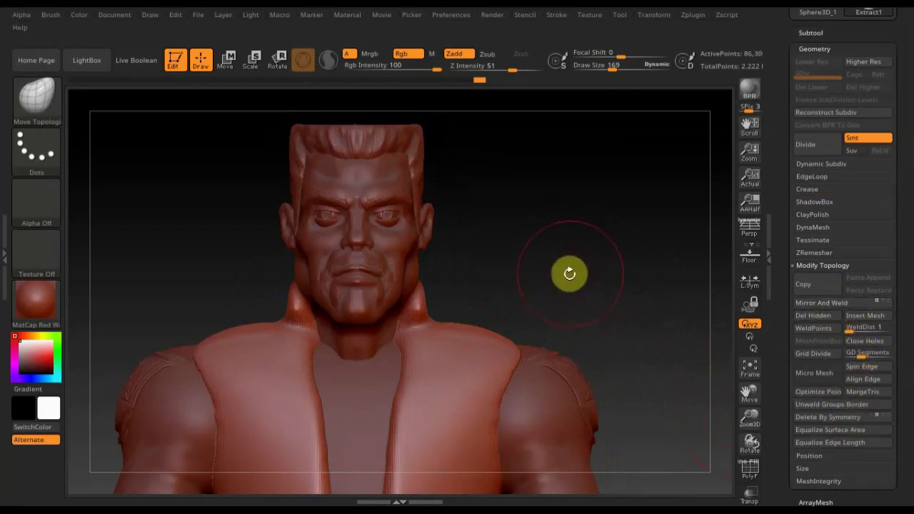
- Look over the figure's back and shoulders, then raise the brush Draw Size to 348
left_click_drag(607, 279, 393, 286)
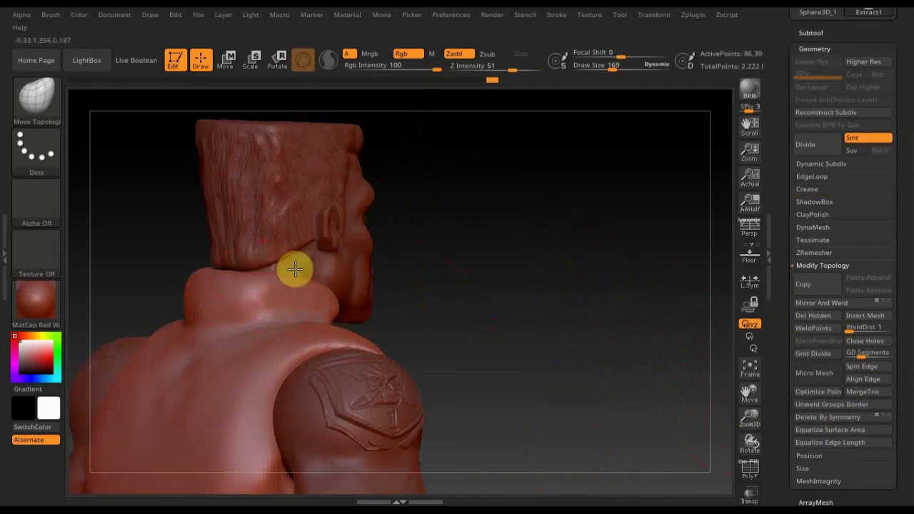
left_click_drag(526, 312, 445, 310)
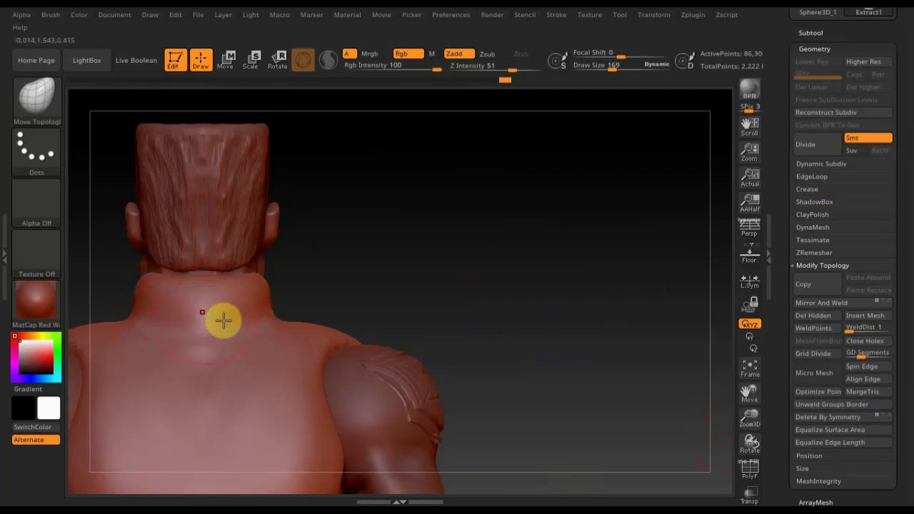
scroll(571, 228, "down", 5)
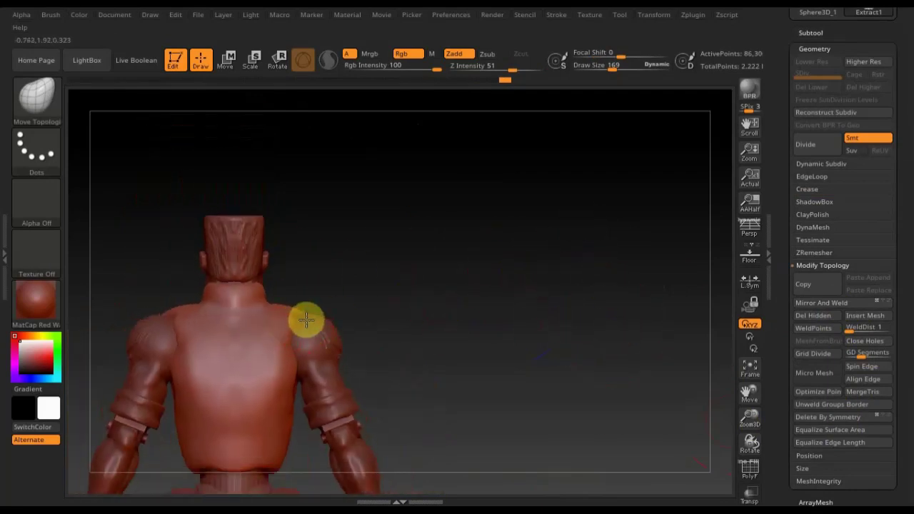
left_click_drag(616, 66, 631, 71)
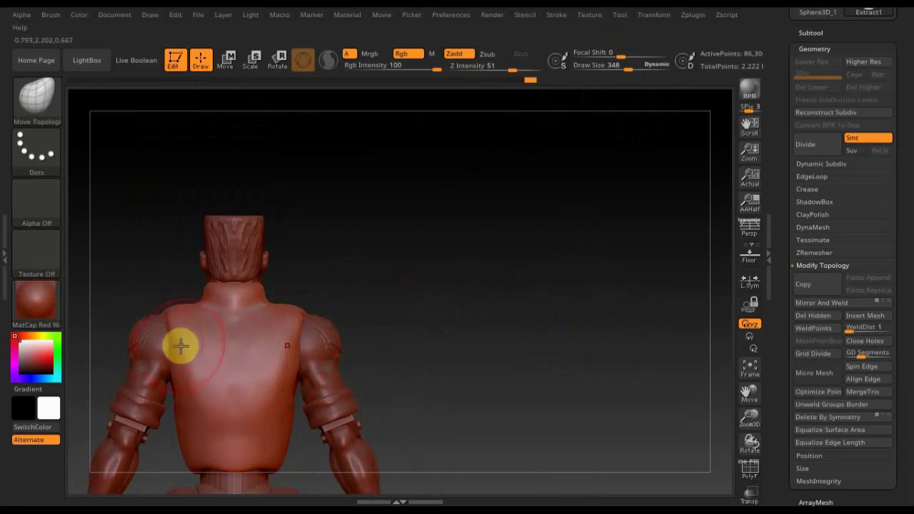
mouse_move(378, 277)
left_mouse_down()
mouse_move(315, 281)
mouse_move(333, 292)
left_mouse_up()
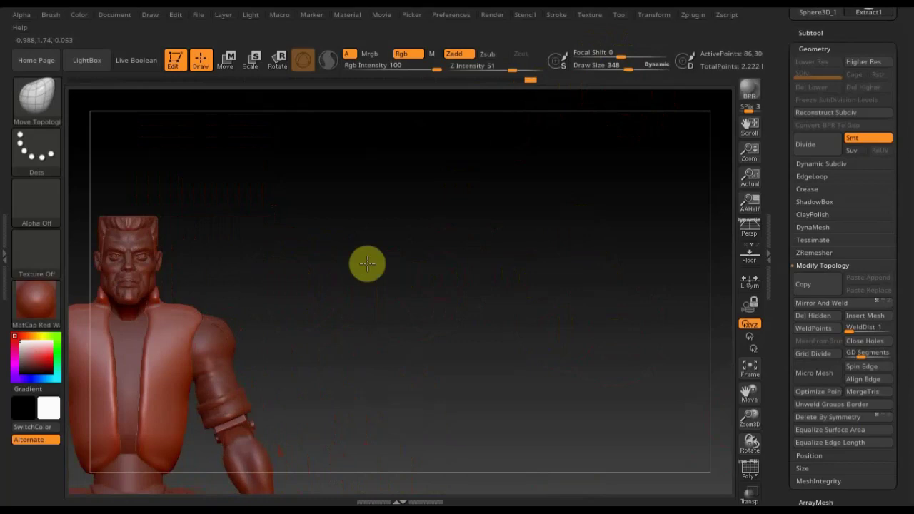
- Frame and zoom on the chest, push the vest's front opening edges, and drag its hem down
left_click_drag(366, 264, 501, 246, "alt")
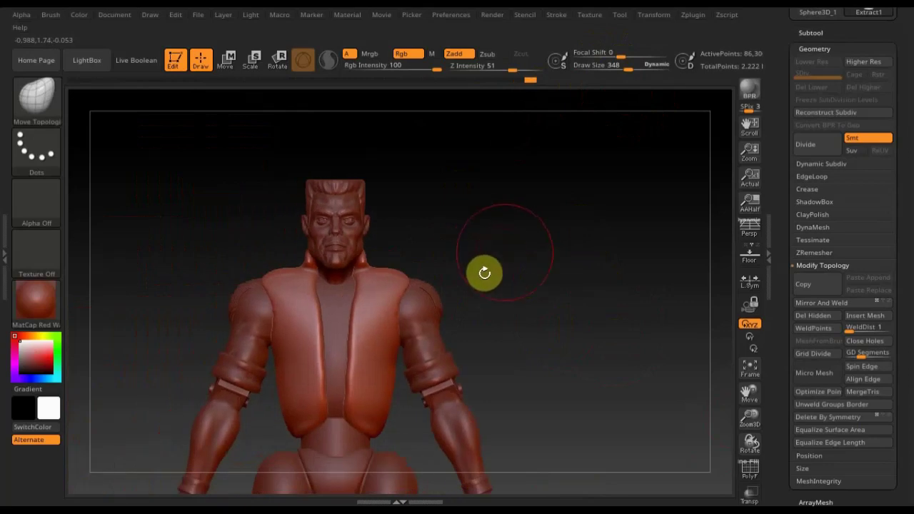
mouse_move(548, 287)
left_mouse_down("alt")
mouse_move(535, 234)
mouse_move(498, 193)
mouse_move(274, 363)
left_mouse_up("alt")
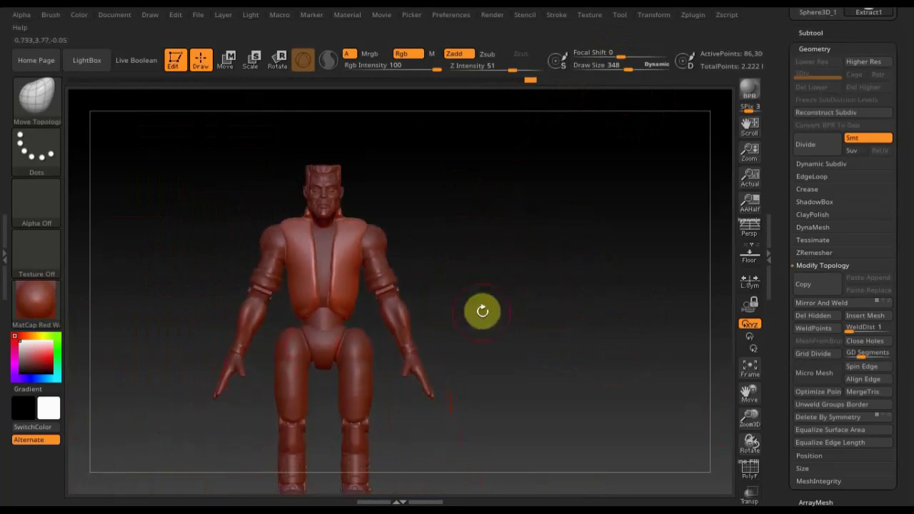
key("f")
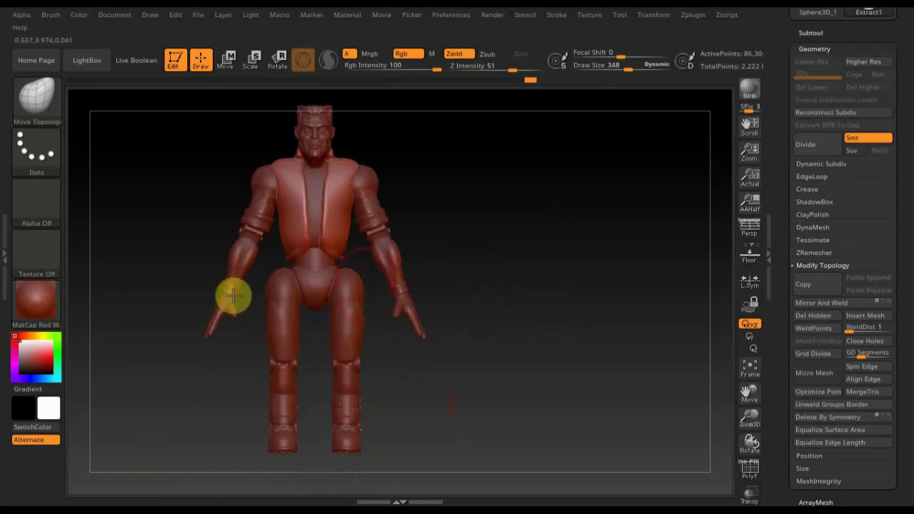
mouse_move(476, 249)
left_mouse_down("alt")
mouse_move(485, 336)
mouse_move(504, 302)
mouse_move(550, 322)
left_mouse_up("alt")
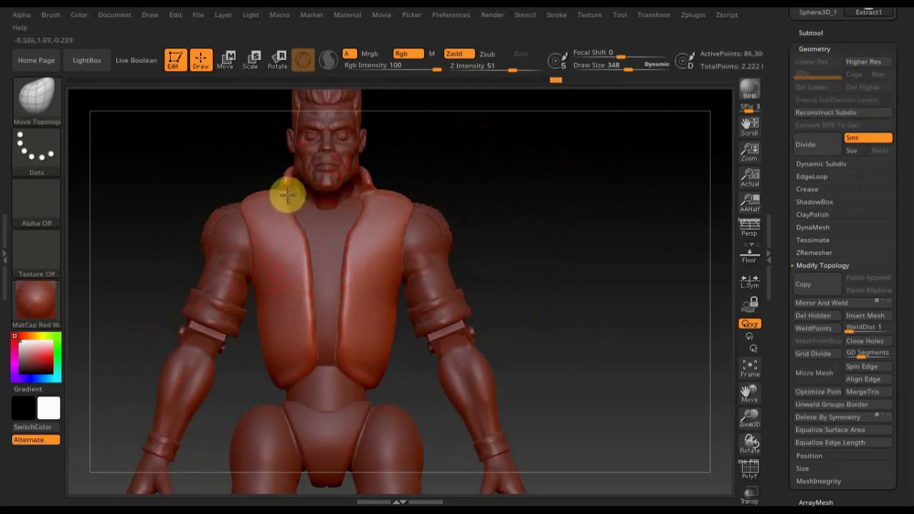
mouse_move(305, 238)
left_mouse_down()
mouse_move(296, 246)
mouse_move(310, 257)
left_mouse_up()
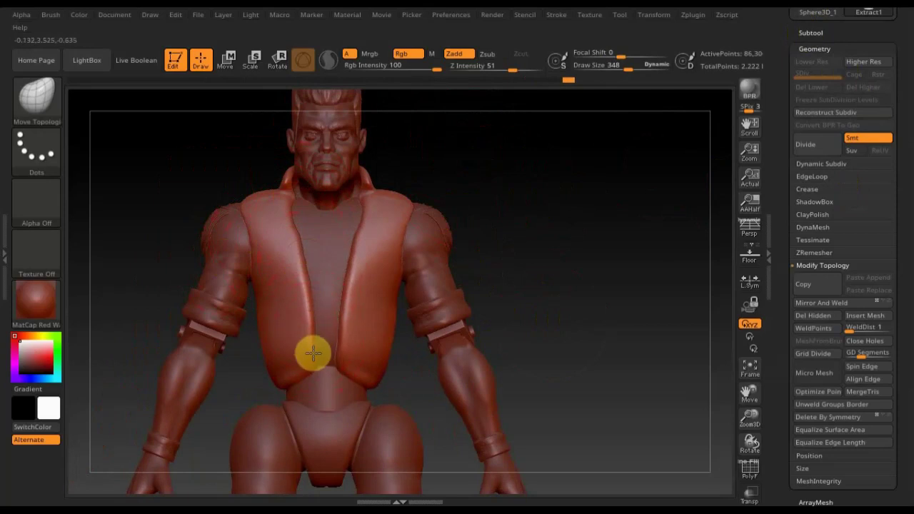
left_click_drag(315, 366, 314, 381)
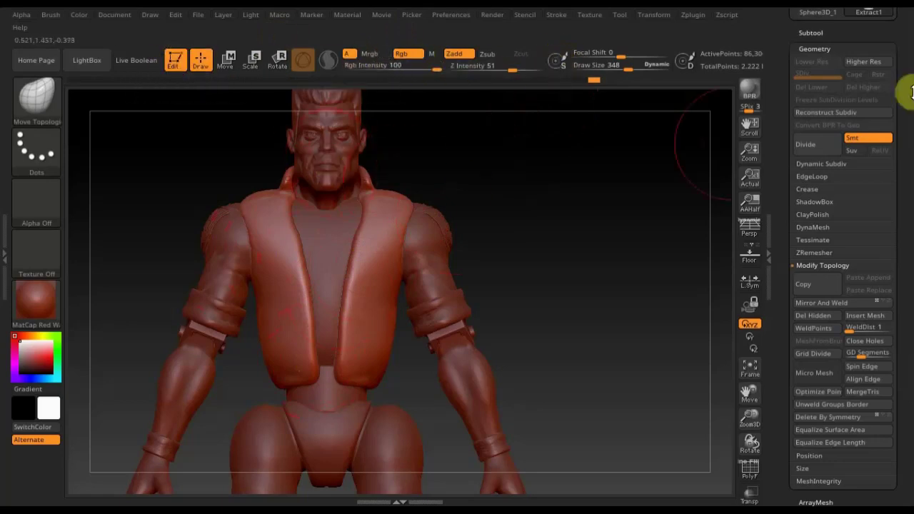
- Select PM3D_Cylinder3D1, show it in Solo mode, and lower the Draw Size to 163
left_click(812, 33)
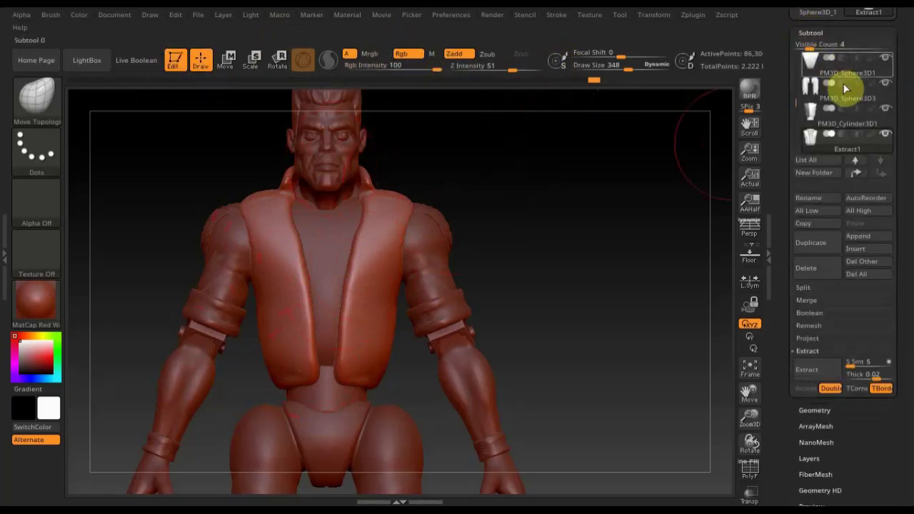
left_click(818, 114)
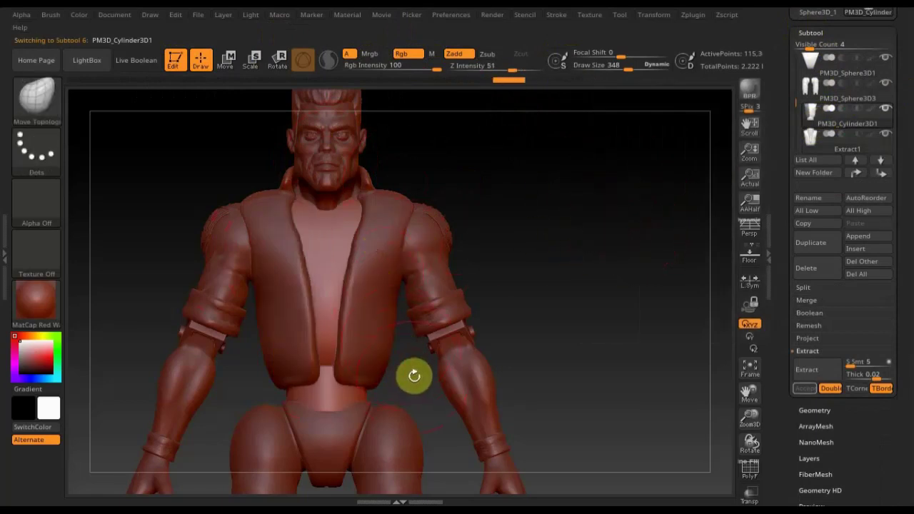
left_click_drag(417, 378, 245, 207, "ctrl")
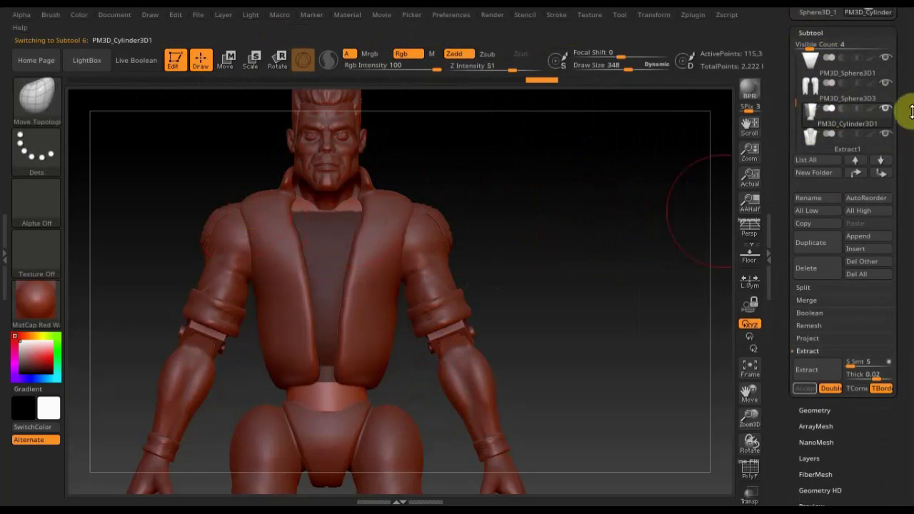
left_click(883, 108, "alt")
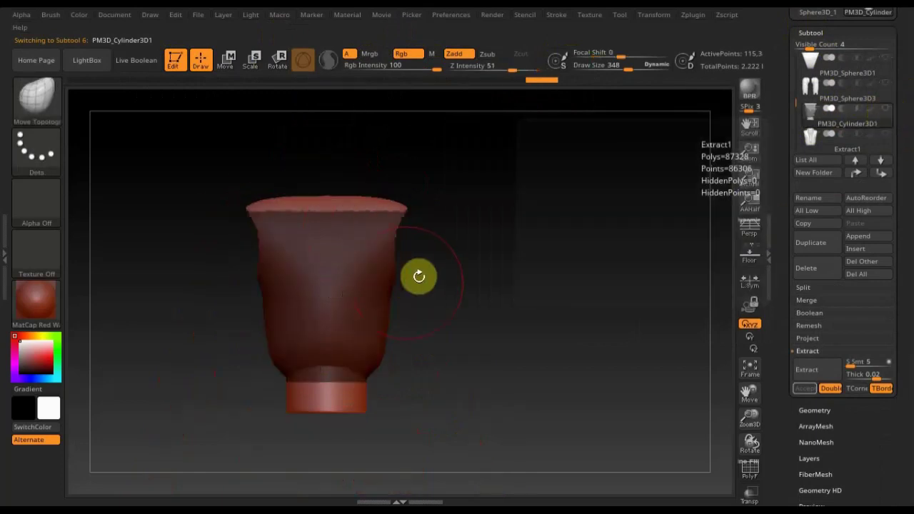
left_click_drag(457, 307, 264, 233)
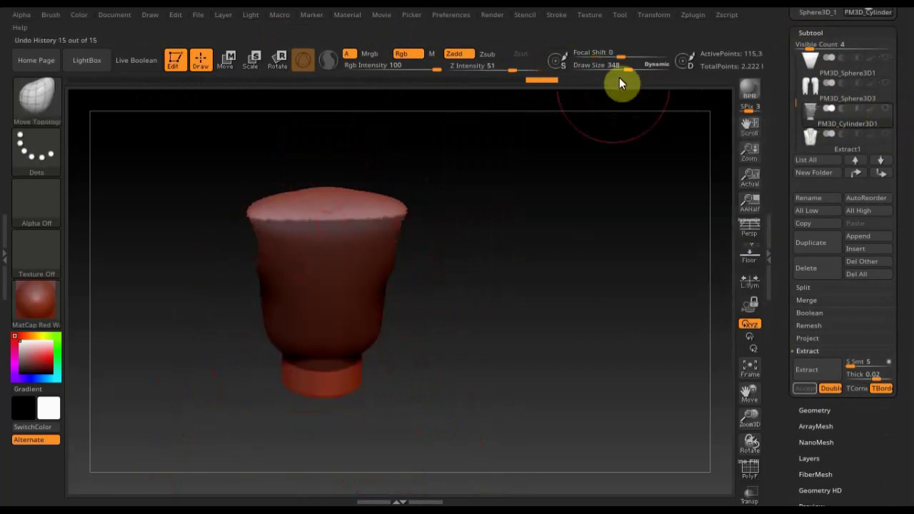
left_click_drag(624, 69, 612, 69)
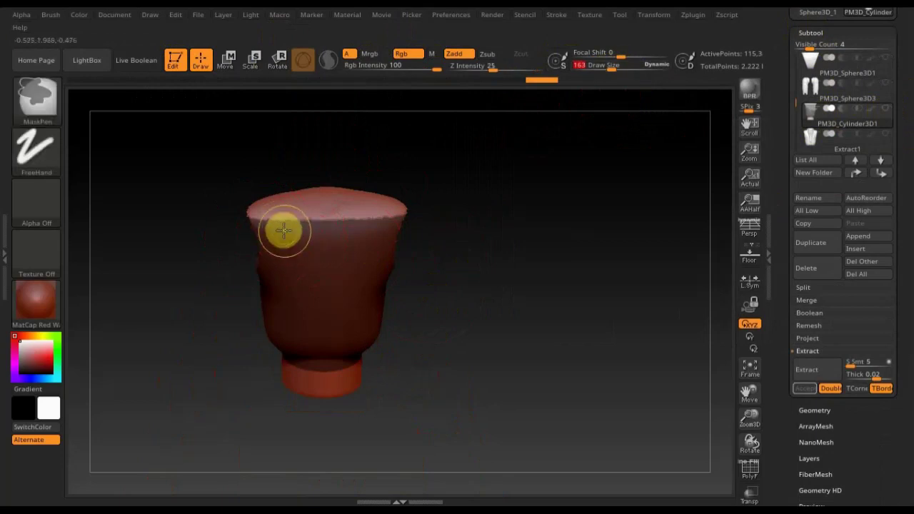
mouse_move(282, 229)
left_mouse_down("shift")
mouse_move(264, 193)
mouse_move(268, 217)
left_mouse_up("shift")
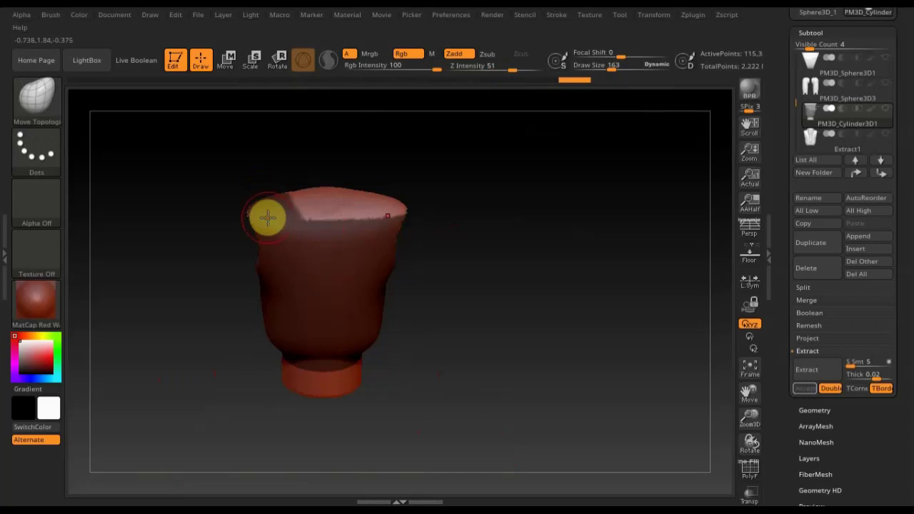
- Mask a sleeveless shirt shape over the cylinder's upper rim and sides with MaskPen
key("ctrl")
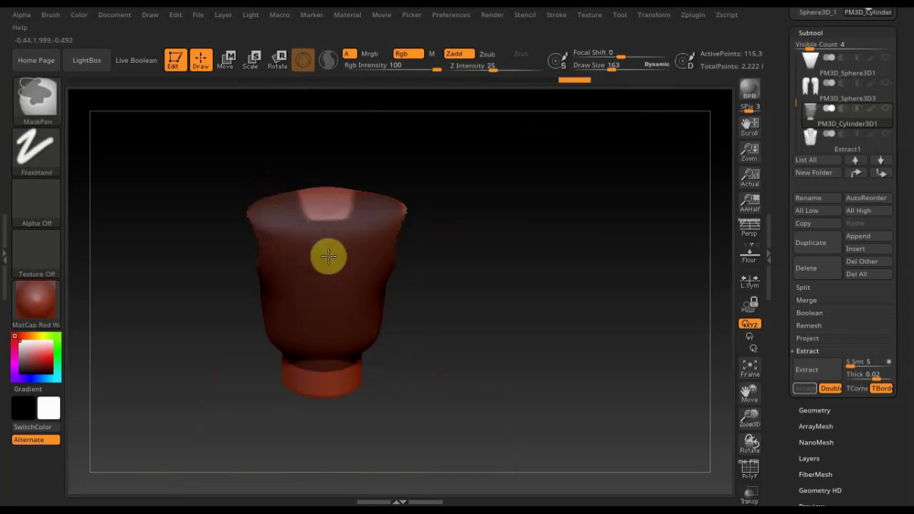
mouse_move(324, 215)
left_mouse_down("ctrl")
mouse_move(313, 204)
mouse_move(438, 214)
mouse_move(400, 262)
mouse_move(382, 222)
mouse_move(468, 199)
mouse_move(457, 224)
left_mouse_up("ctrl")
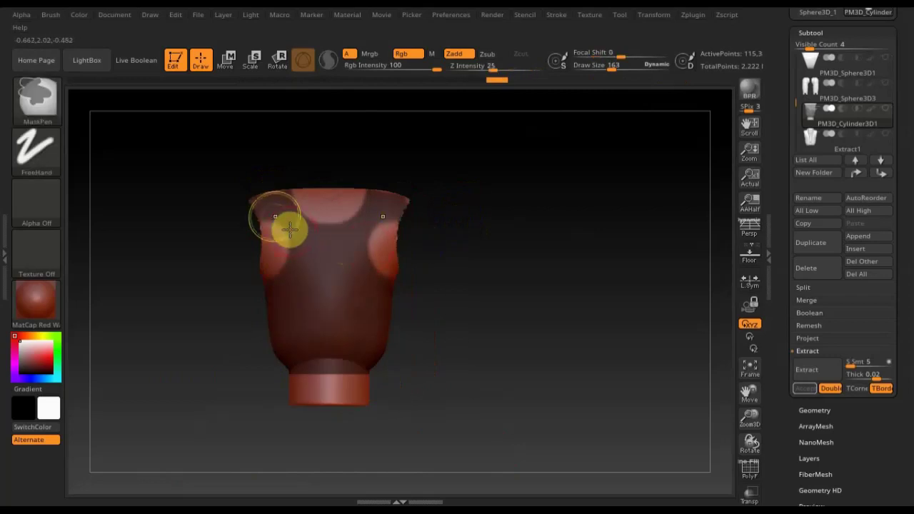
mouse_move(288, 229)
left_mouse_down("ctrl")
mouse_move(282, 287)
mouse_move(287, 249)
mouse_move(269, 292)
left_mouse_up("ctrl")
left_click_drag(481, 265, 519, 269)
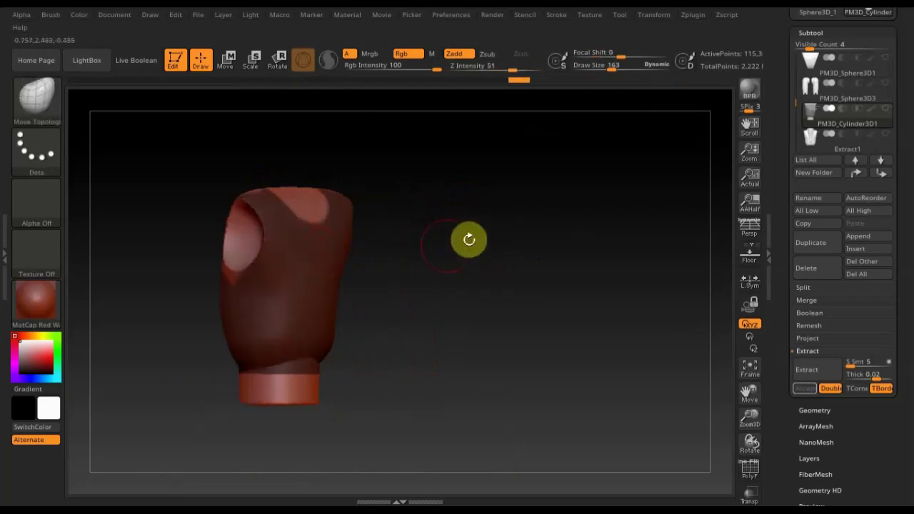
left_click_drag(469, 240, 330, 273)
mouse_move(254, 204)
left_mouse_down("ctrl")
mouse_move(243, 187)
mouse_move(212, 190)
mouse_move(220, 247)
mouse_move(217, 207)
mouse_move(249, 199)
mouse_move(230, 218)
mouse_move(371, 251)
left_mouse_up("ctrl")
left_click_drag(448, 214, 483, 205, "shift")
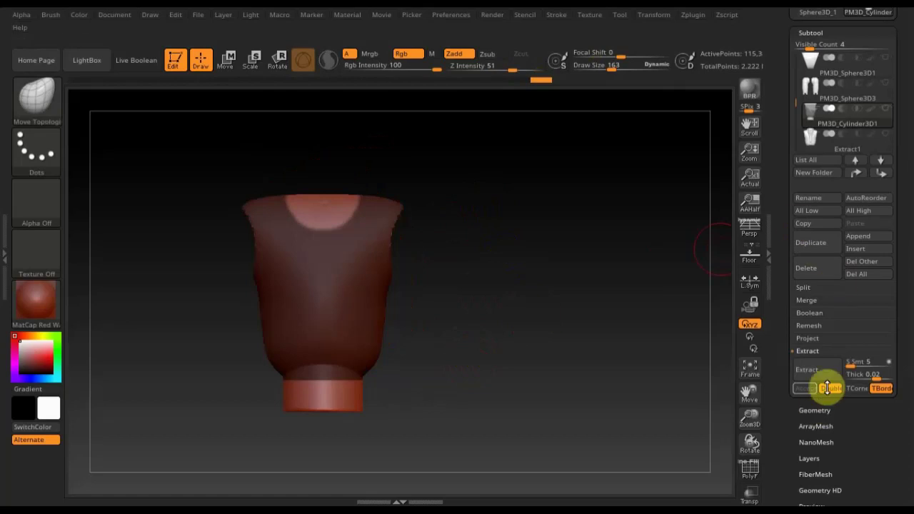
- Extract the mask with Thick 0.00083 and accept it as the new Extract3 subtool
left_click(816, 367)
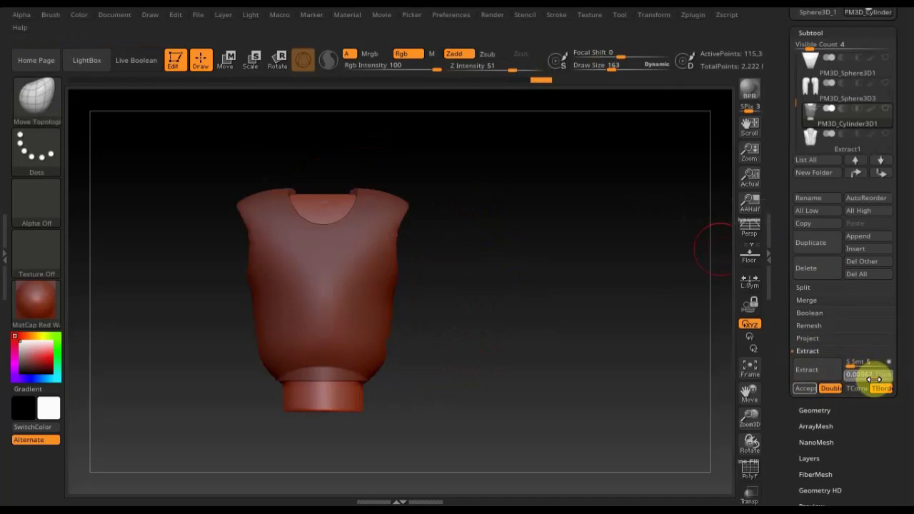
left_click(826, 372)
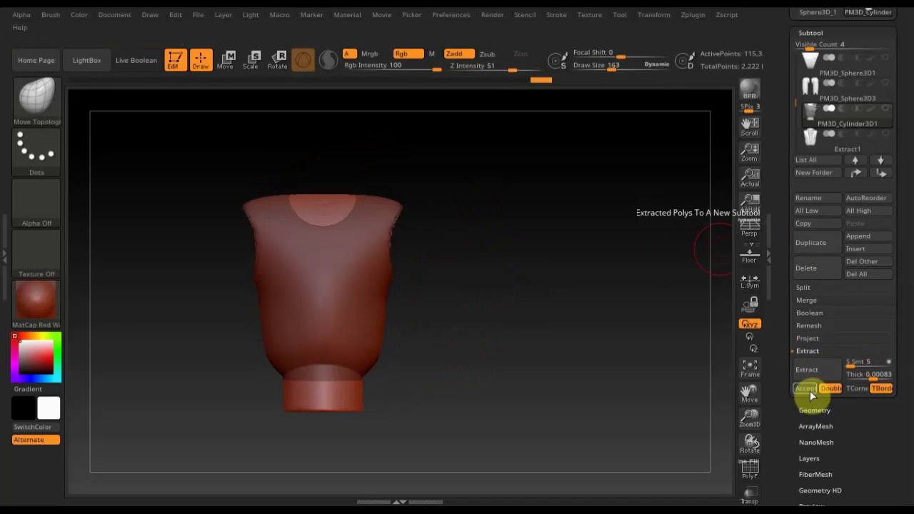
left_click(806, 388)
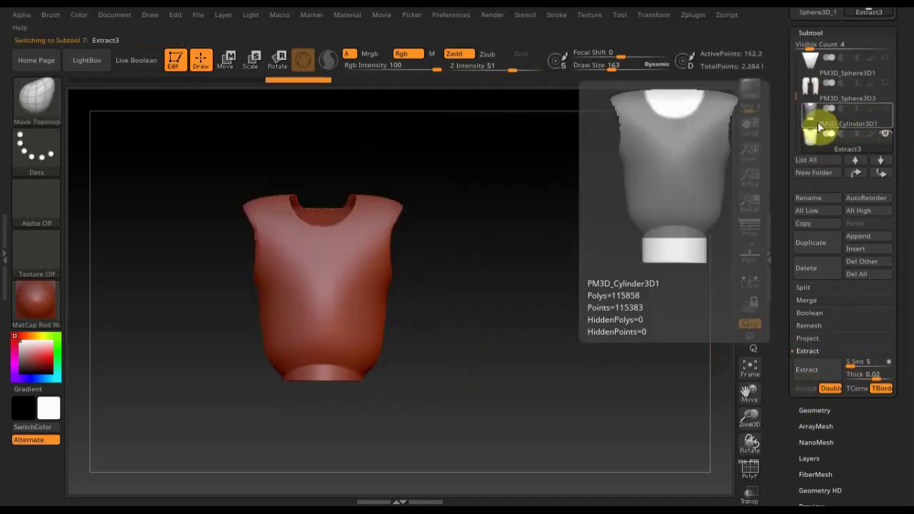
- Make Extract3 active and Shift-smooth the notch on the left of its neckline
left_click(816, 121)
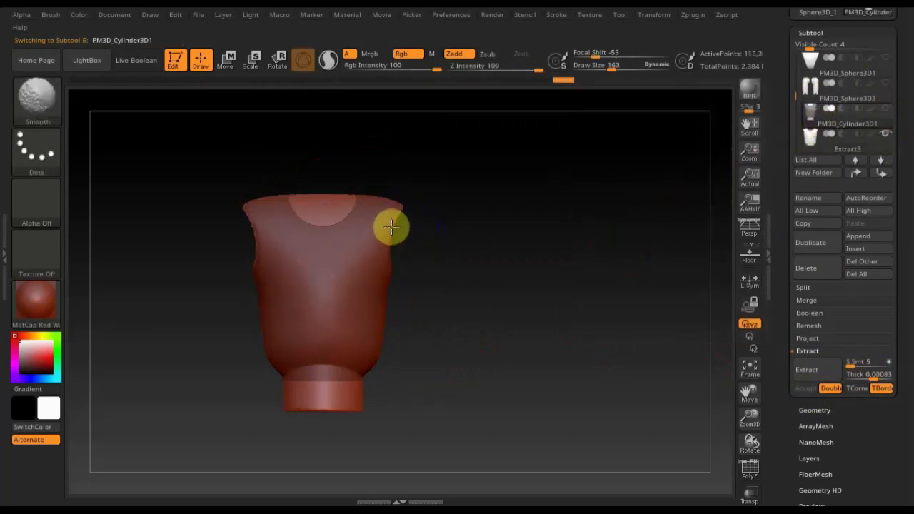
left_click(819, 146)
key("shift")
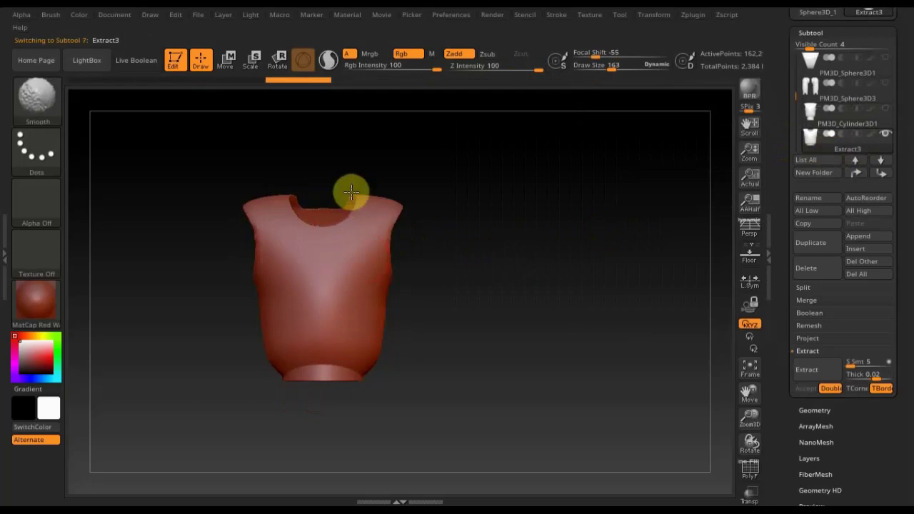
left_click_drag(351, 192, 255, 252, "shift")
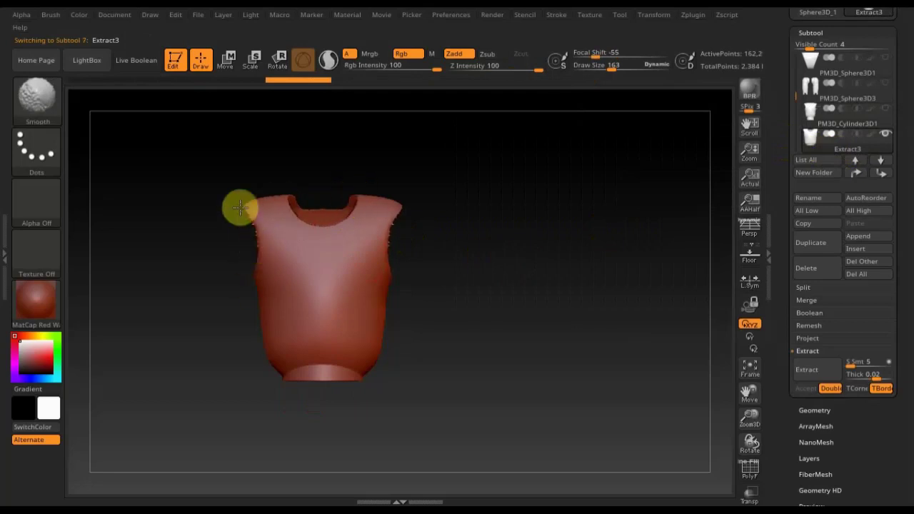
left_click_drag(520, 307, 478, 299)
key("shift")
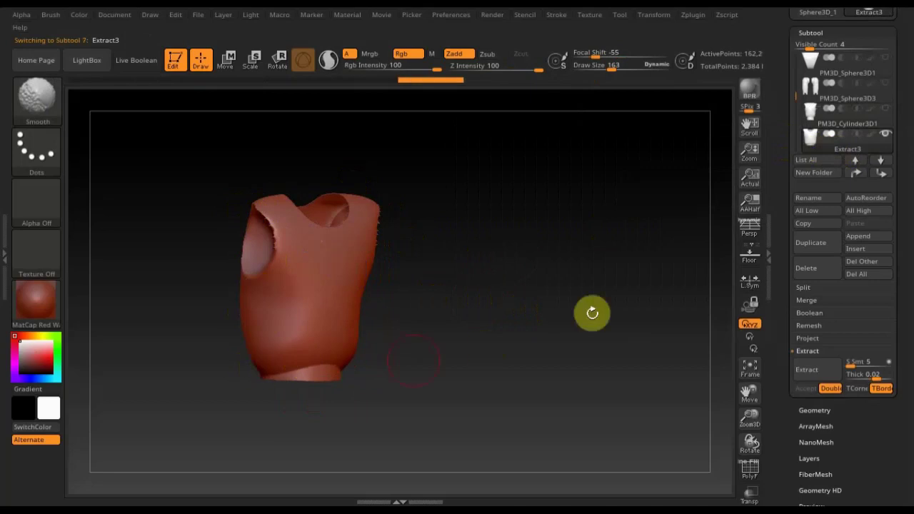
left_click_drag(592, 312, 575, 321, "shift")
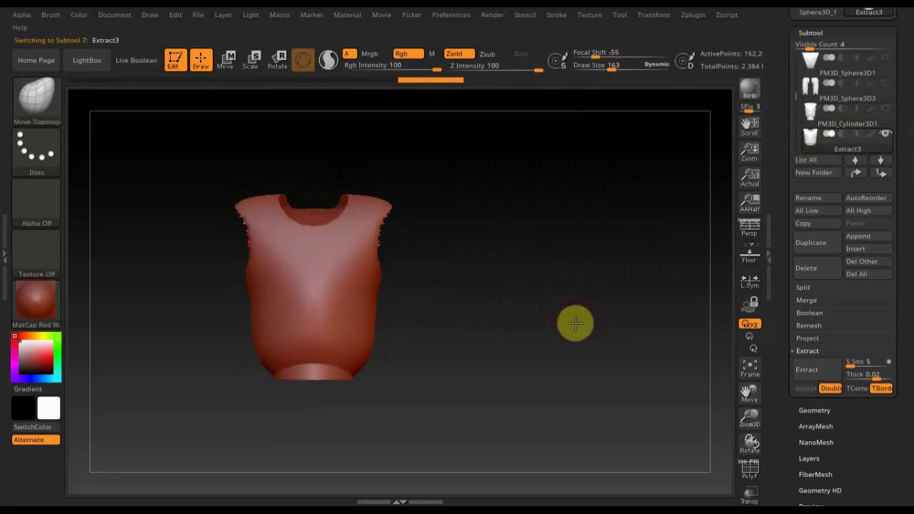
- Make PM3D_Cylinder3D1 the active subtool and bring up its Deformation sliders
left_click(818, 126)
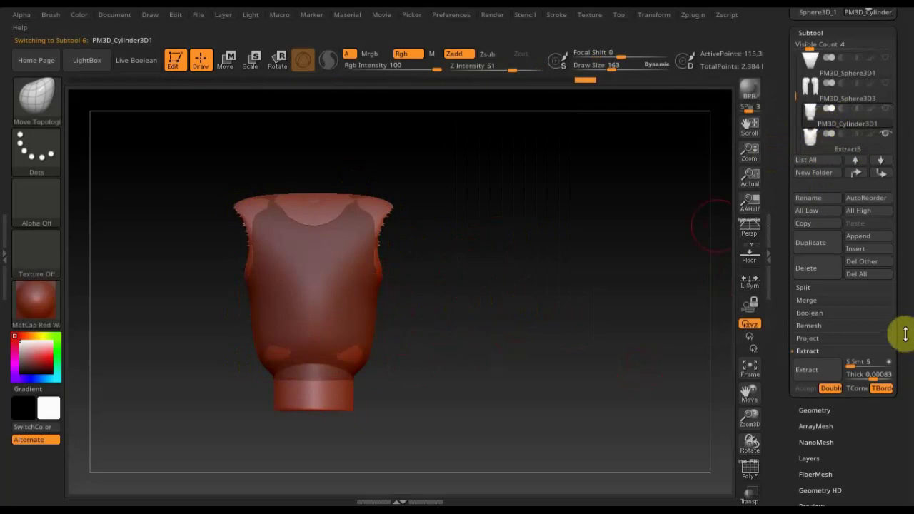
left_click_drag(905, 334, 899, 288)
left_click(816, 312)
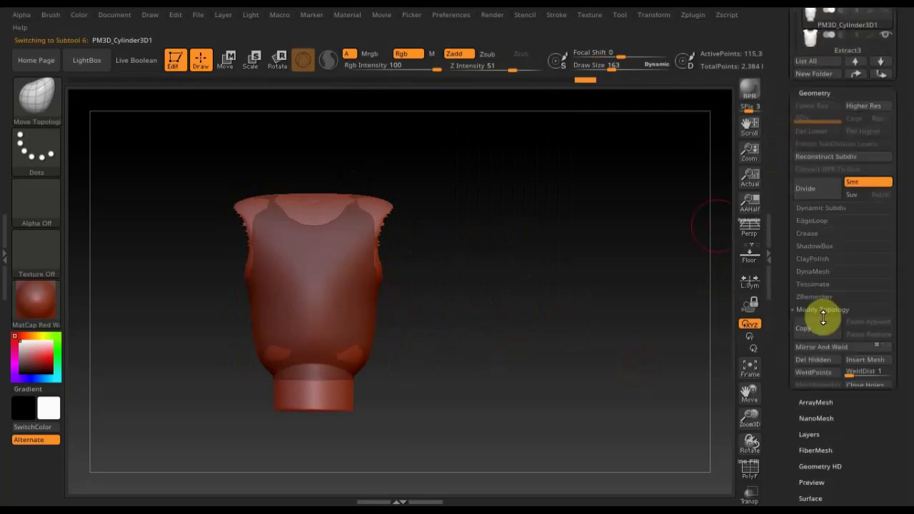
left_click(822, 312)
left_click_drag(895, 387, 838, 205)
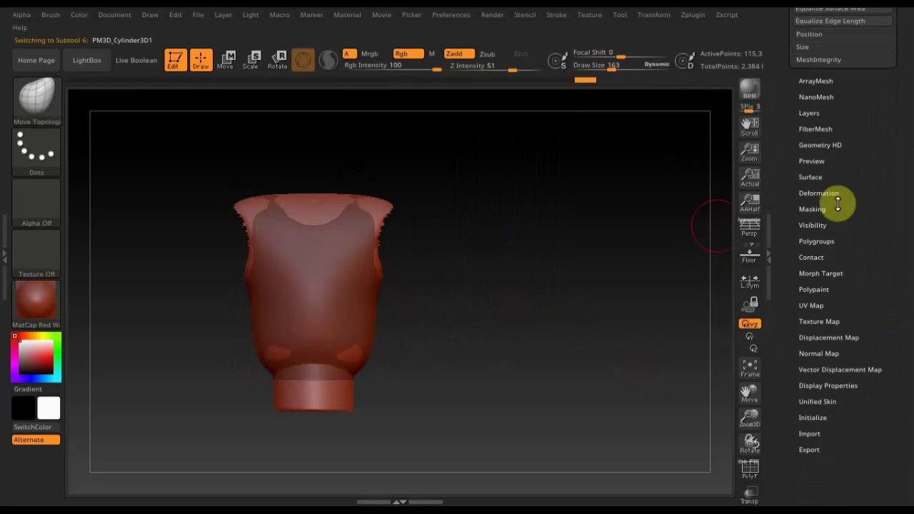
left_click(832, 193)
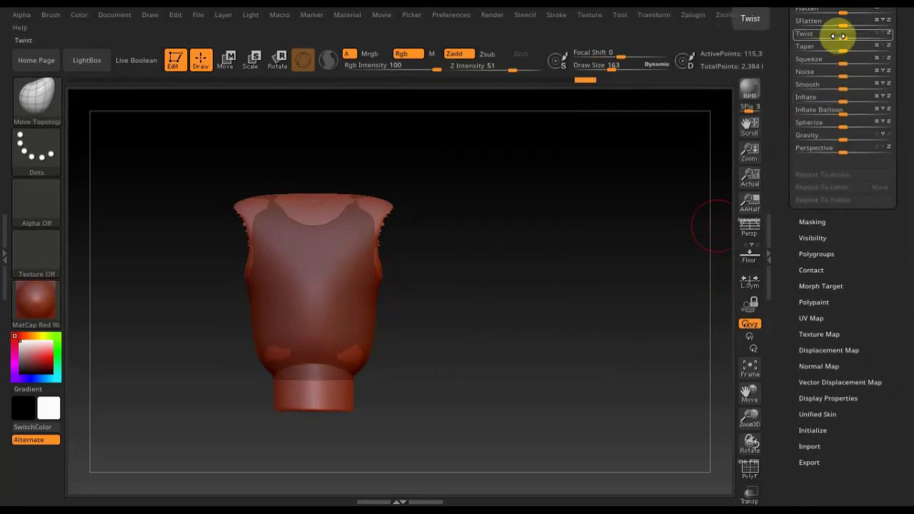
- Drag Inflate to -23 so the torso mesh shrinks slightly inward
left_click(846, 99)
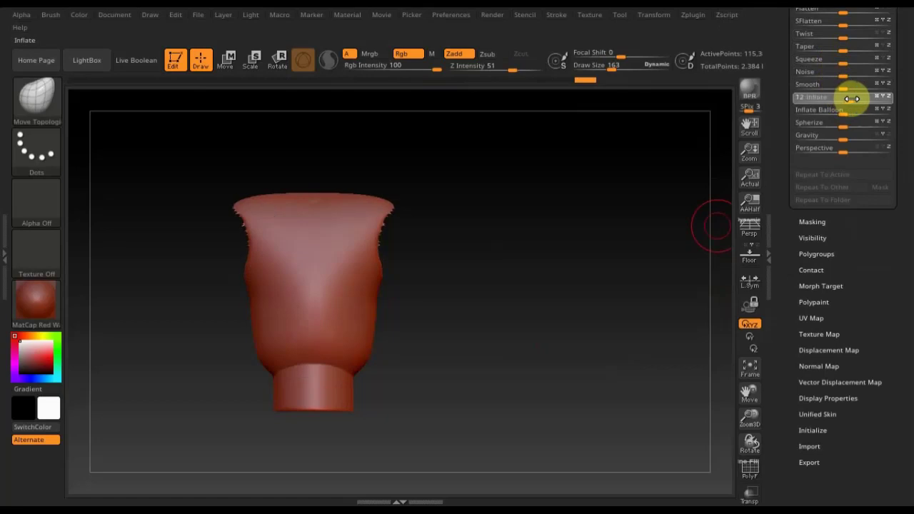
left_click_drag(854, 100, 827, 101)
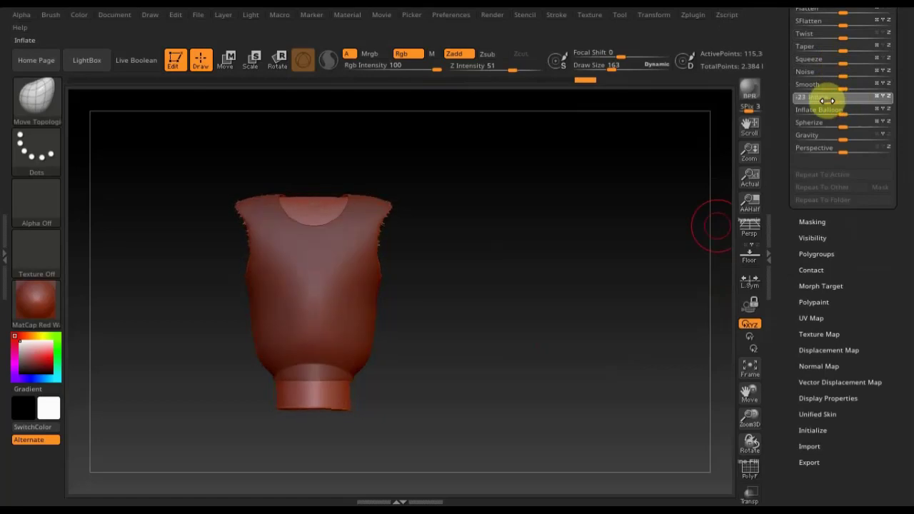
left_click_drag(826, 100, 806, 112)
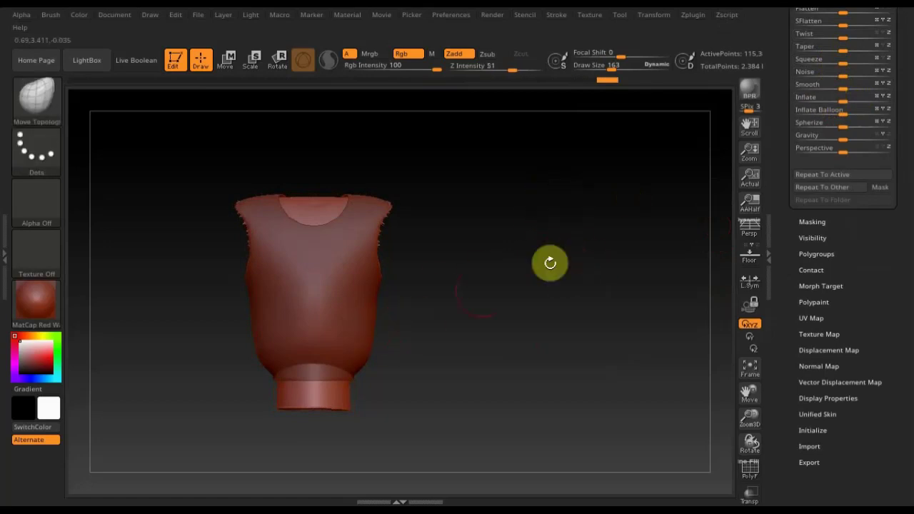
scroll(912, 91, "up", 1)
left_click_drag(912, 91, 903, 159)
left_click_drag(903, 81, 904, 163)
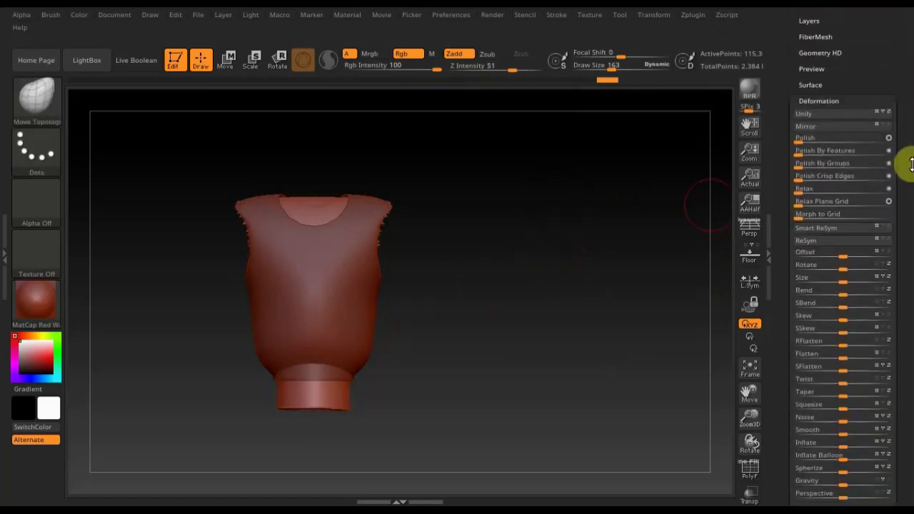
left_click_drag(881, 58, 885, 97)
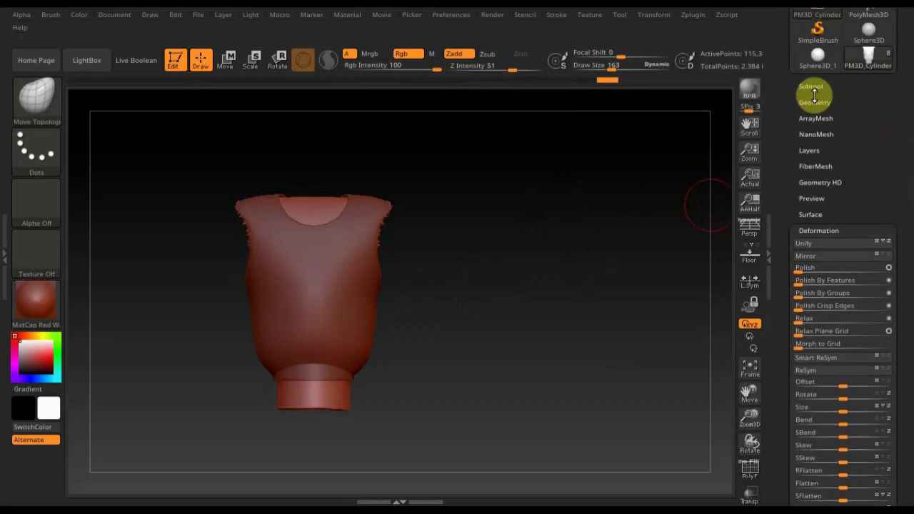
- Select the Extract3 vest, toggle its PolyF wireframe on and off, and expand Geometry's DynaMesh options
left_click(815, 86)
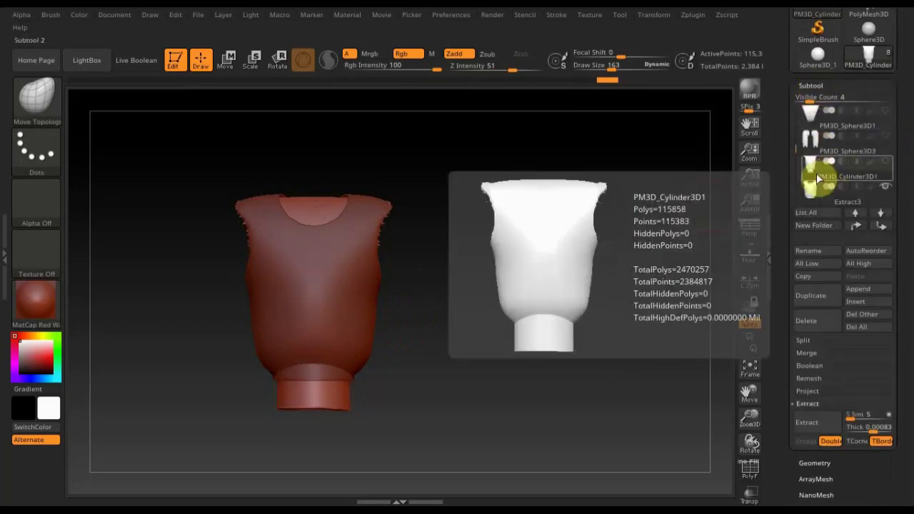
left_click(817, 198)
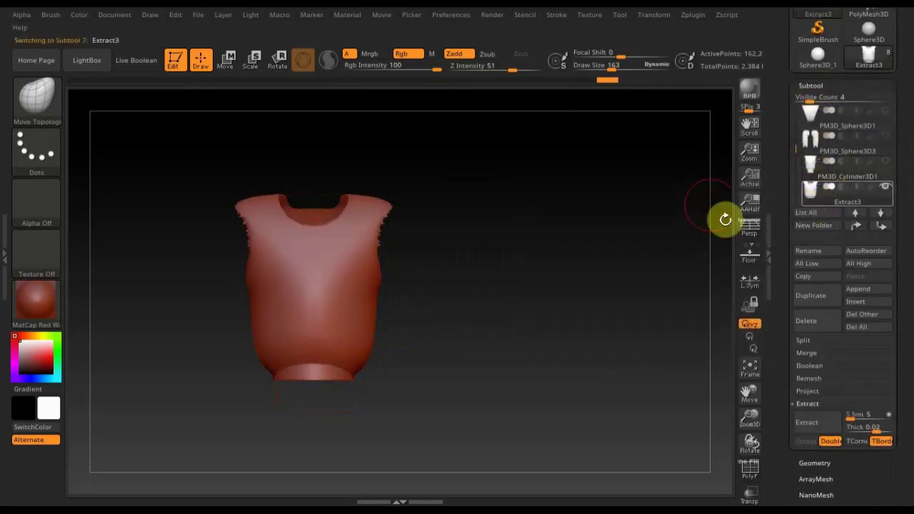
key("shift")
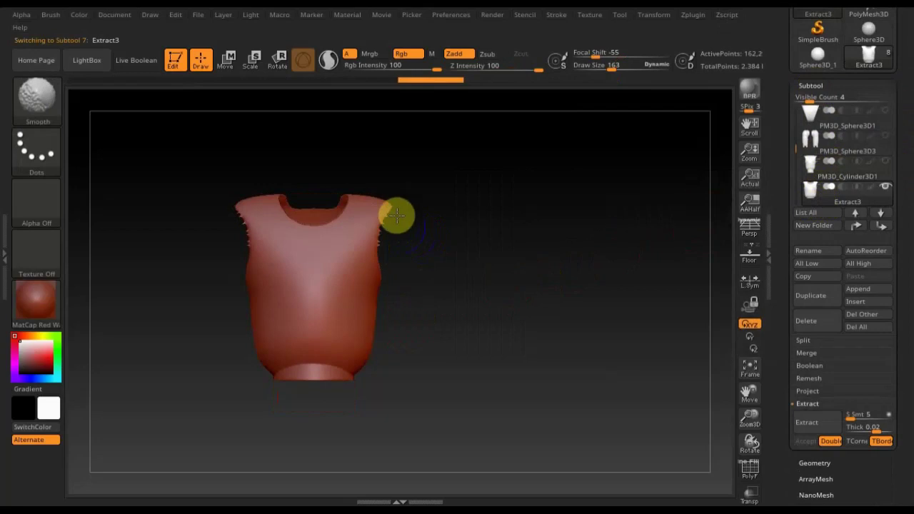
mouse_move(457, 243)
left_mouse_down()
mouse_move(418, 240)
mouse_move(535, 274)
left_mouse_up()
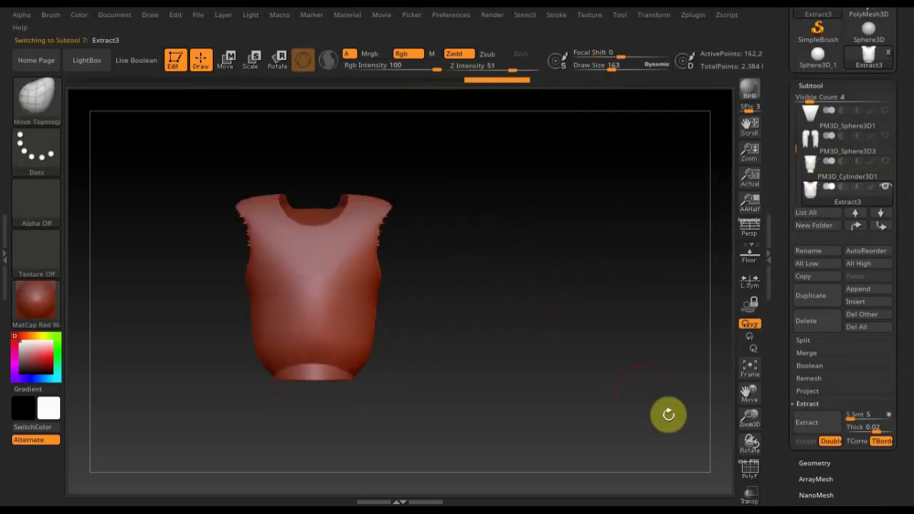
left_click(749, 469)
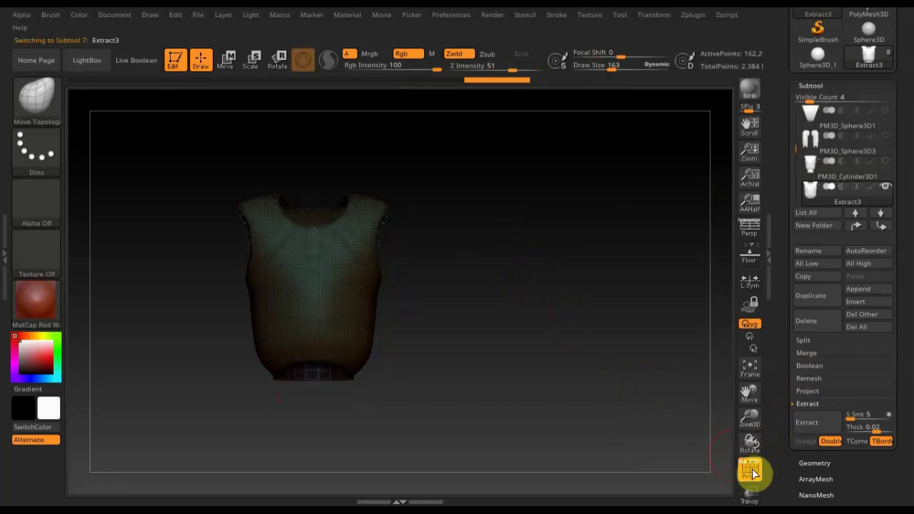
left_click(750, 471)
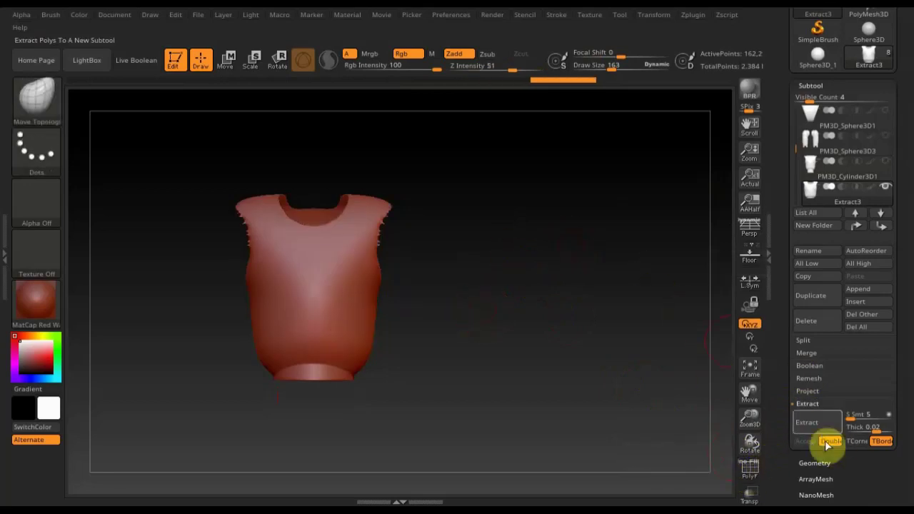
left_click(814, 463)
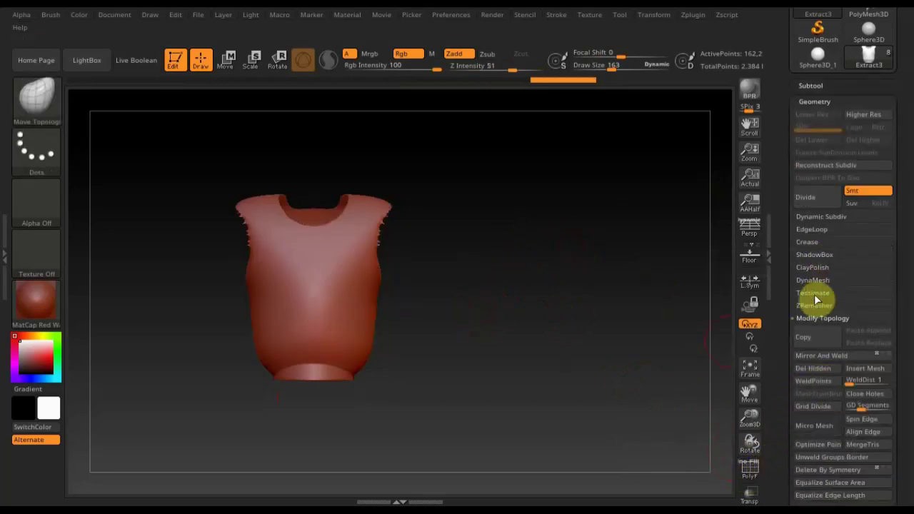
left_click(814, 280)
- DynaMesh the vest at resolution 128, then undo the remesh
left_click(811, 301)
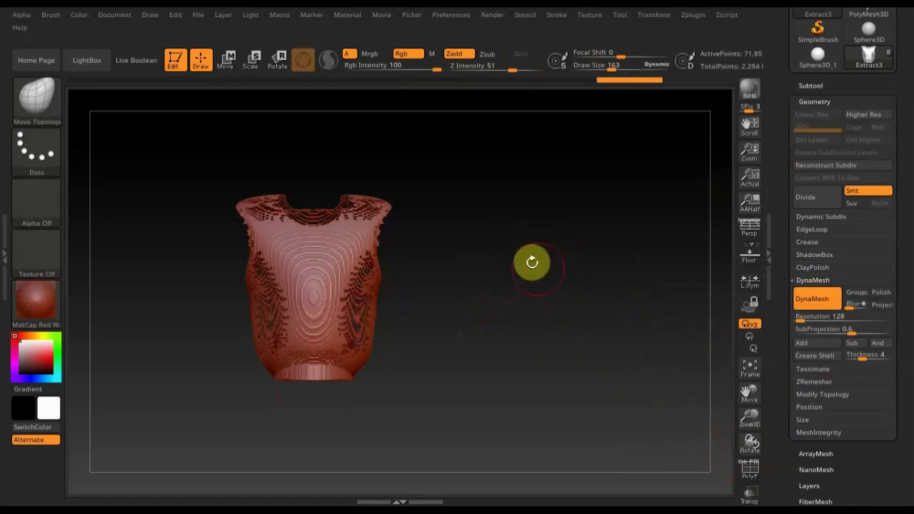
left_click_drag(523, 272, 480, 287)
key("ctrl")
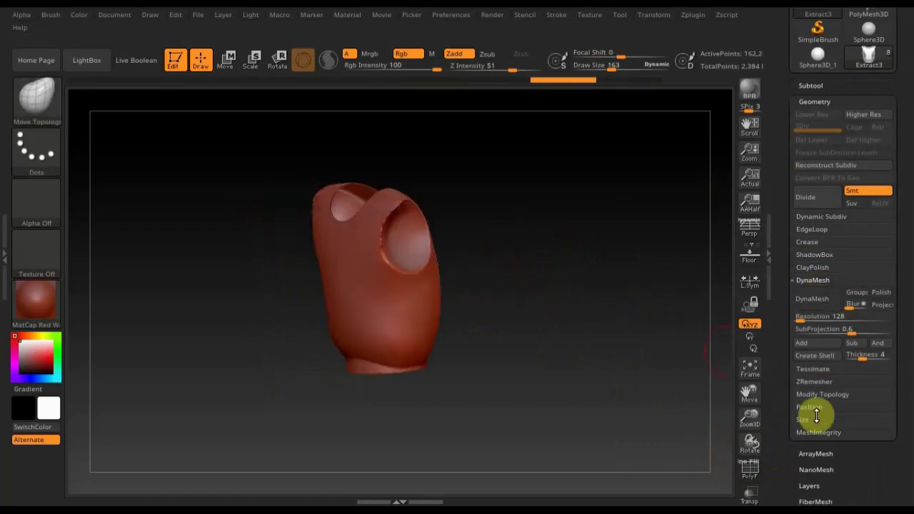
scroll(896, 449, "down", 2)
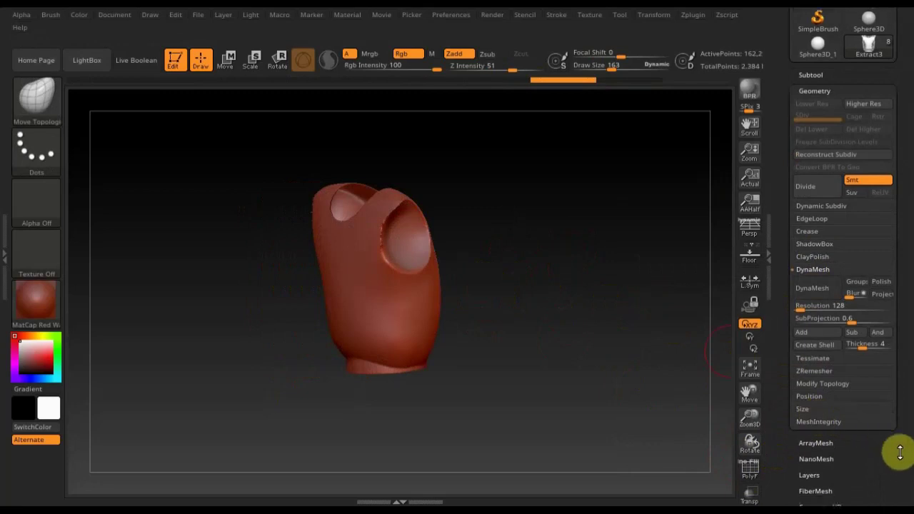
scroll(891, 458, "down", 2)
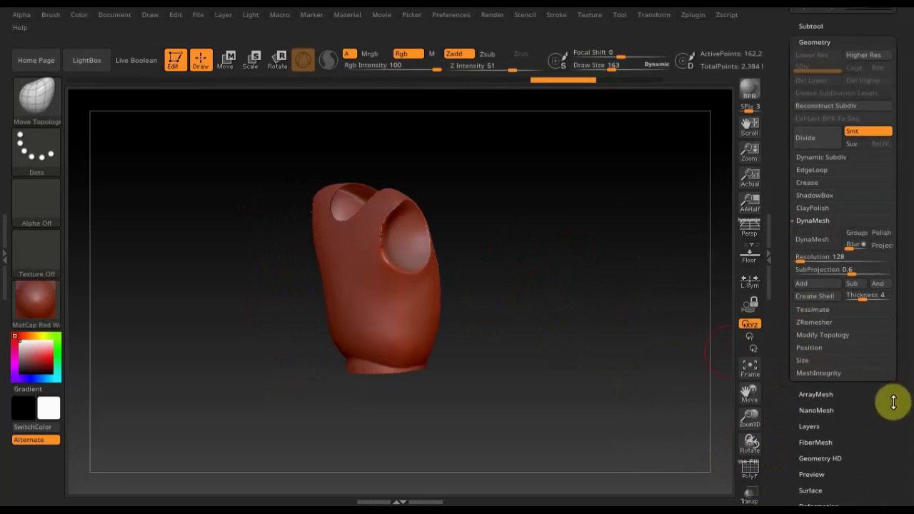
scroll(891, 459, "down", 8)
- Apply an Inflate of 19 to the vest and DynaMesh it again
left_click(818, 277)
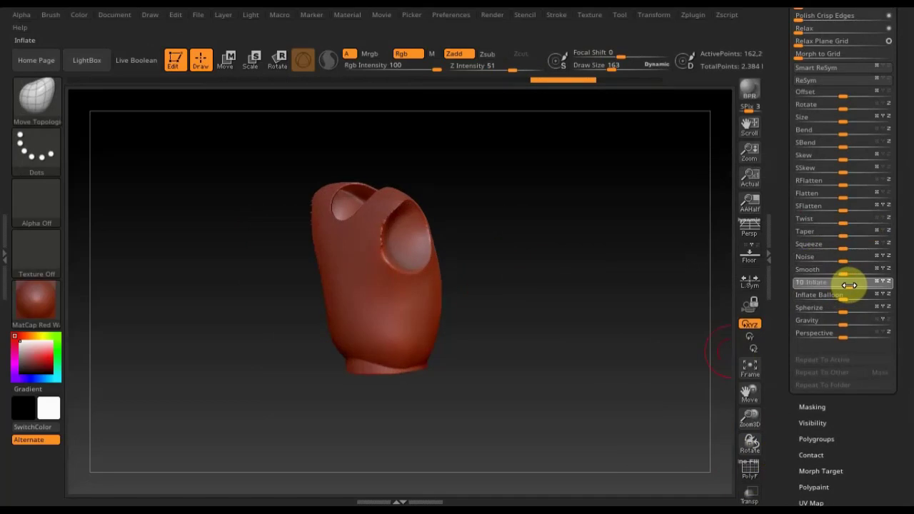
key("ctrl")
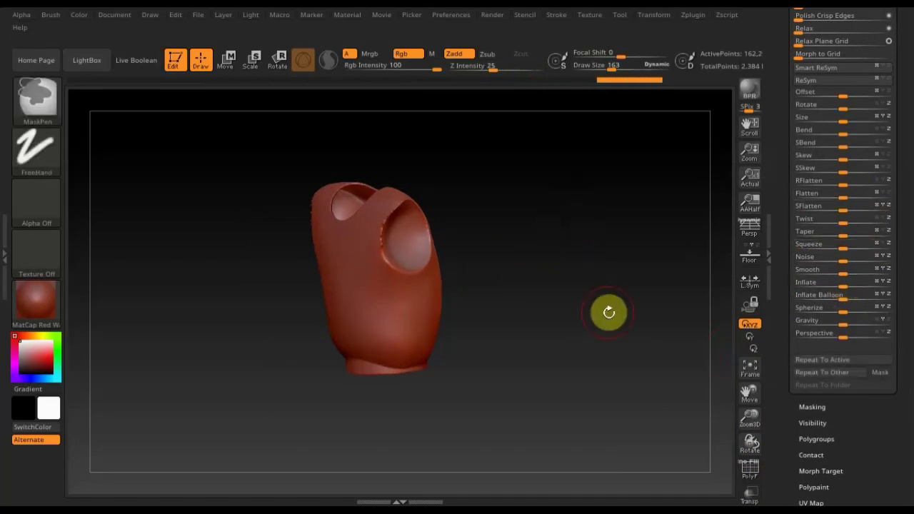
left_click_drag(904, 171, 909, 305)
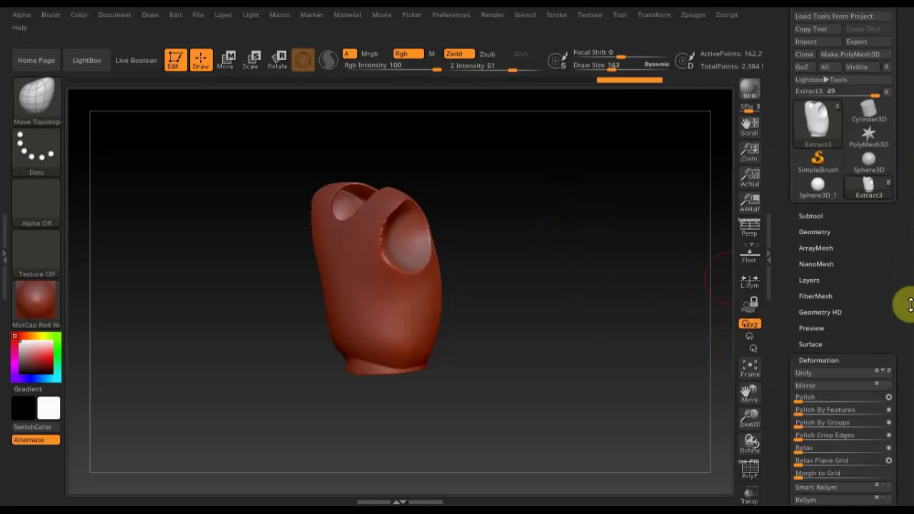
left_click(813, 230)
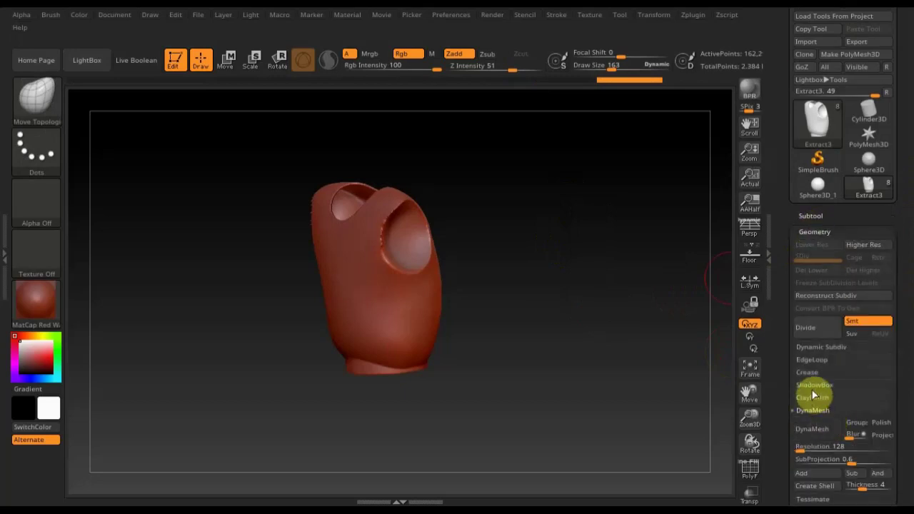
left_click_drag(595, 426, 573, 388)
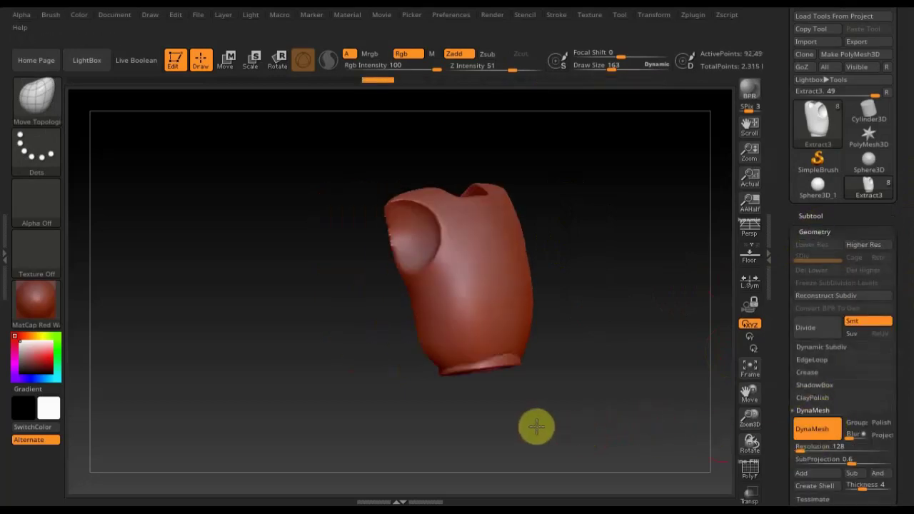
left_click(811, 215)
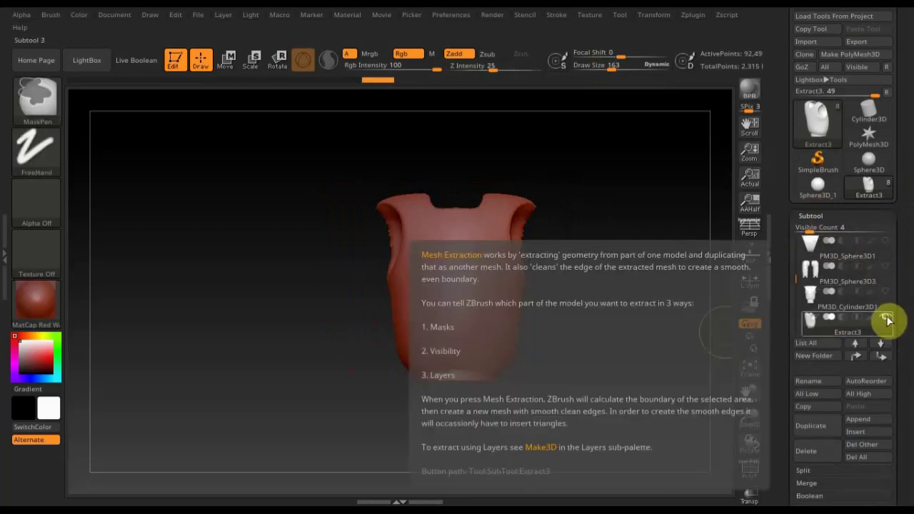
- Make all four subtools visible and view the full figure from front and three-quarter angles
left_click(888, 322)
left_click(888, 322, "shift")
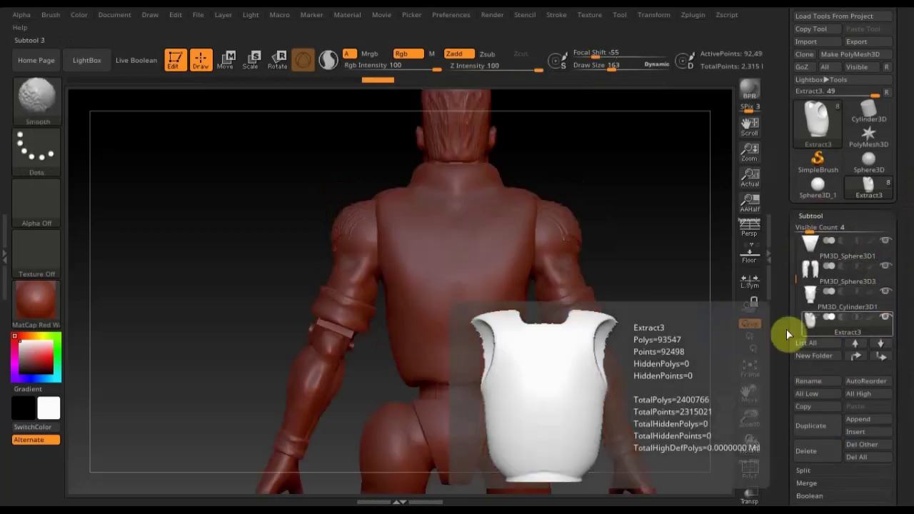
mouse_move(304, 307)
left_mouse_down()
mouse_move(374, 307)
mouse_move(499, 264)
left_mouse_up()
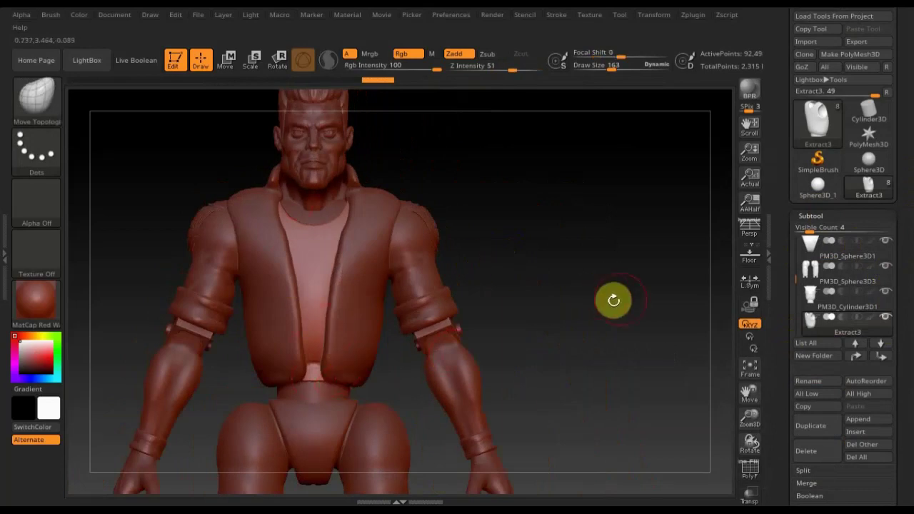
left_click_drag(619, 275, 640, 247, "alt")
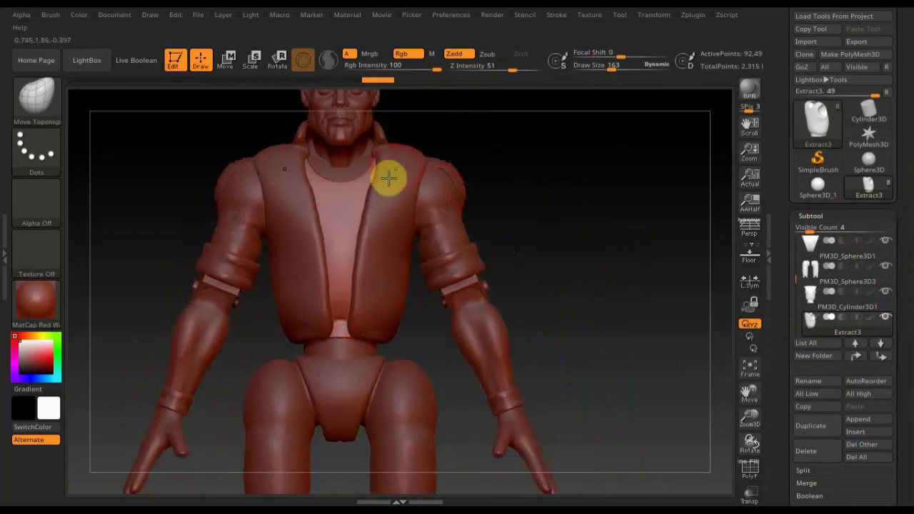
mouse_move(509, 200)
left_mouse_down()
mouse_move(498, 222)
mouse_move(563, 209)
mouse_move(585, 220)
left_mouse_up()
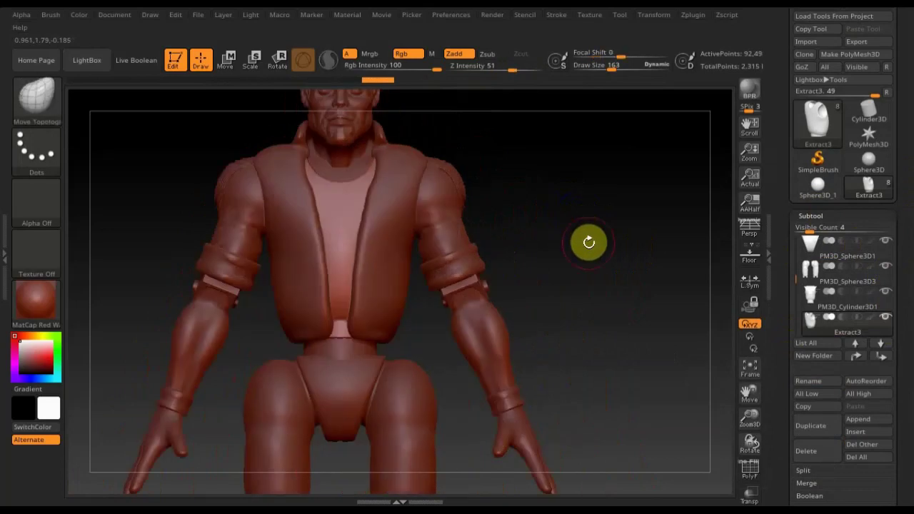
mouse_move(587, 282)
left_mouse_down("alt")
mouse_move(576, 241)
mouse_move(367, 305)
left_mouse_up("alt")
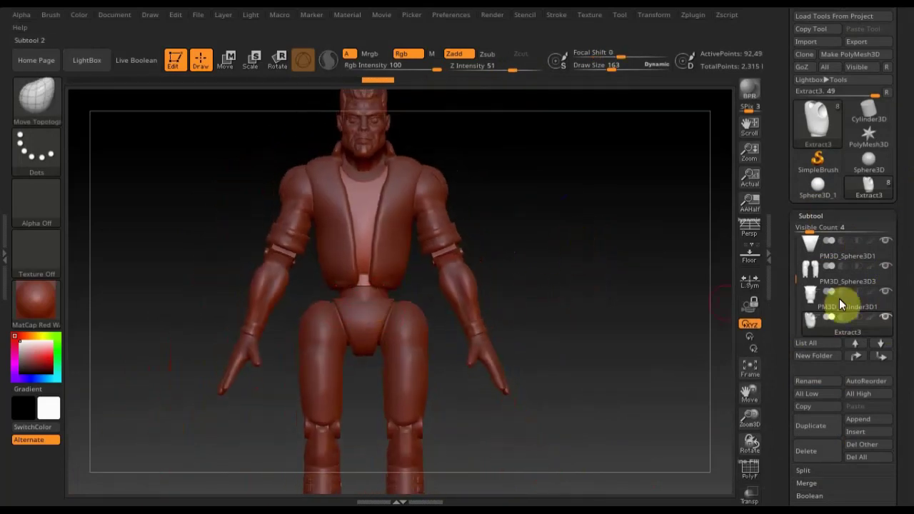
left_click(867, 419)
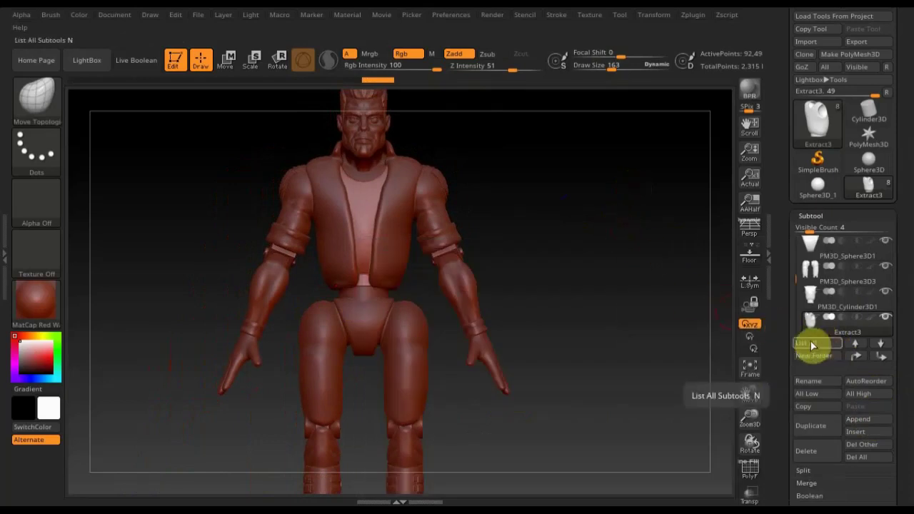
- Append a cylinder mesh as a new subtool and make it the active subtool
left_click(864, 420)
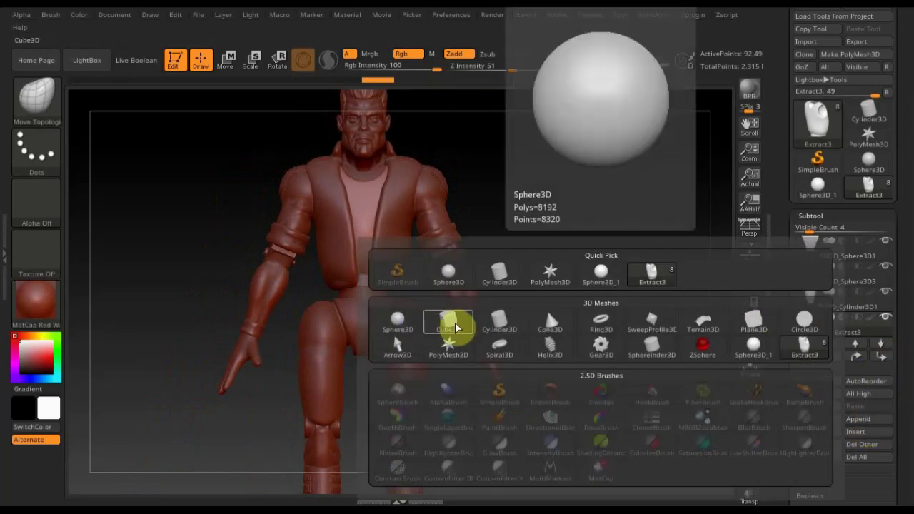
left_click(499, 325)
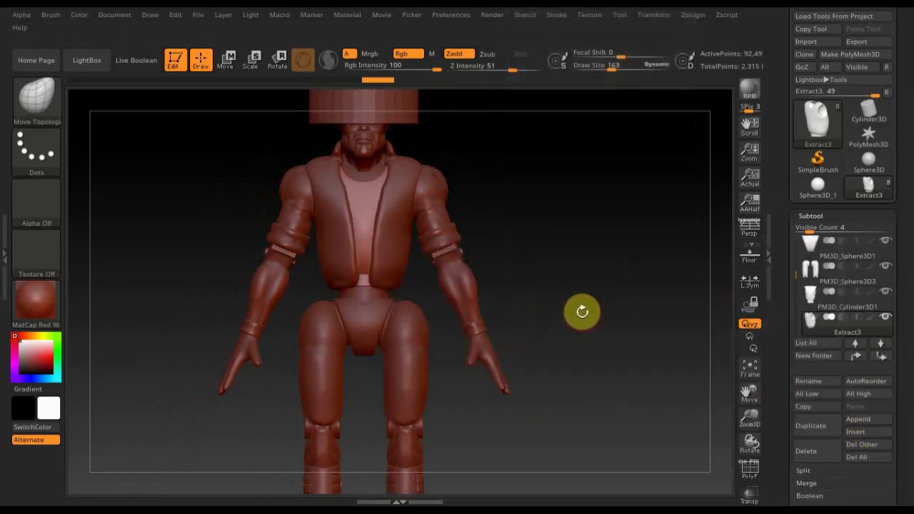
key("n")
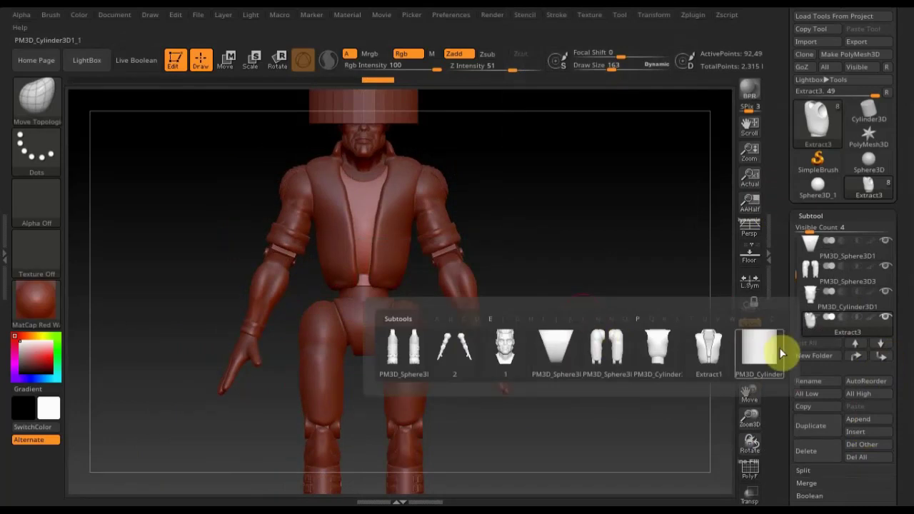
left_click(780, 353)
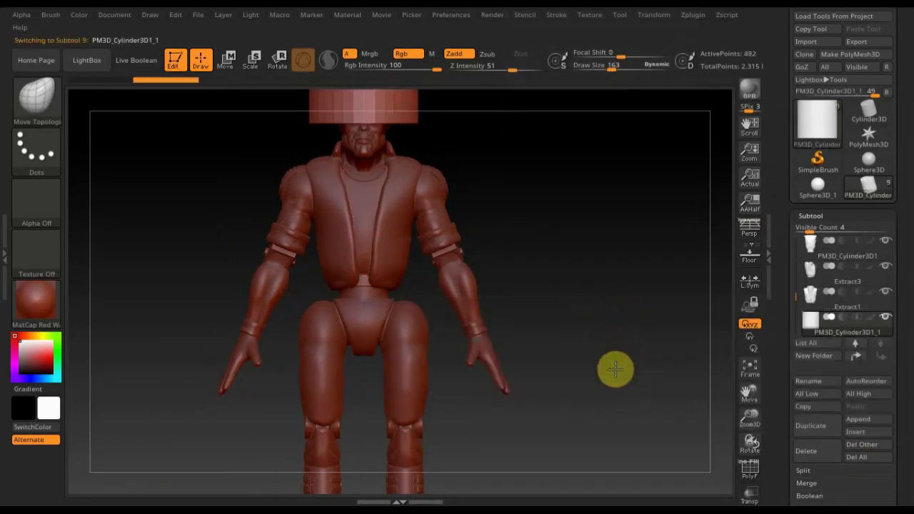
left_click_drag(603, 360, 584, 367)
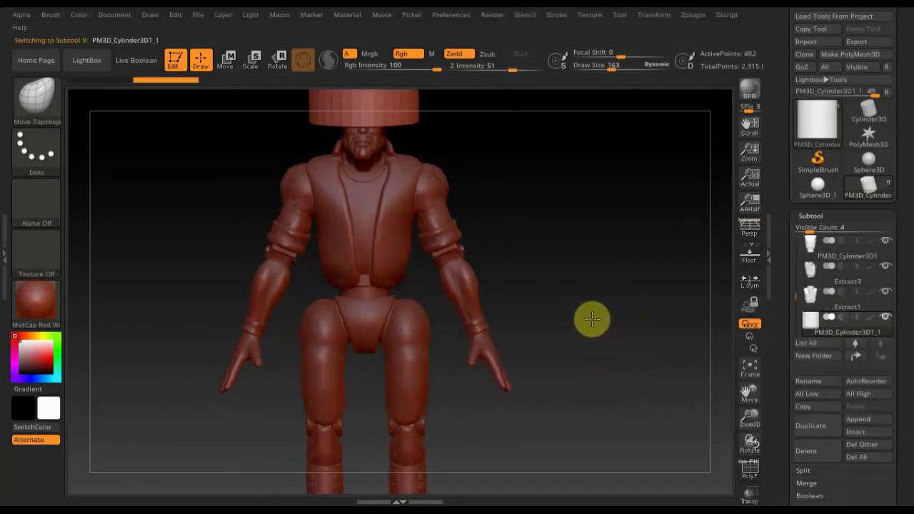
mouse_move(584, 366)
right_mouse_down("alt")
mouse_move(555, 271)
mouse_move(571, 333)
right_mouse_up("alt")
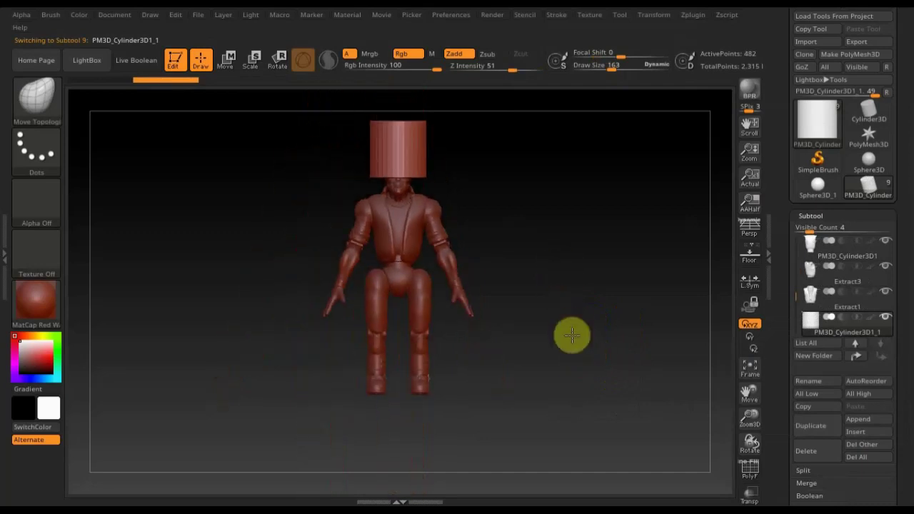
- Flatten the cylinder into a short band, move it to the waist and shrink it to fit
left_click(220, 63)
left_click_drag(403, 147, 409, 155)
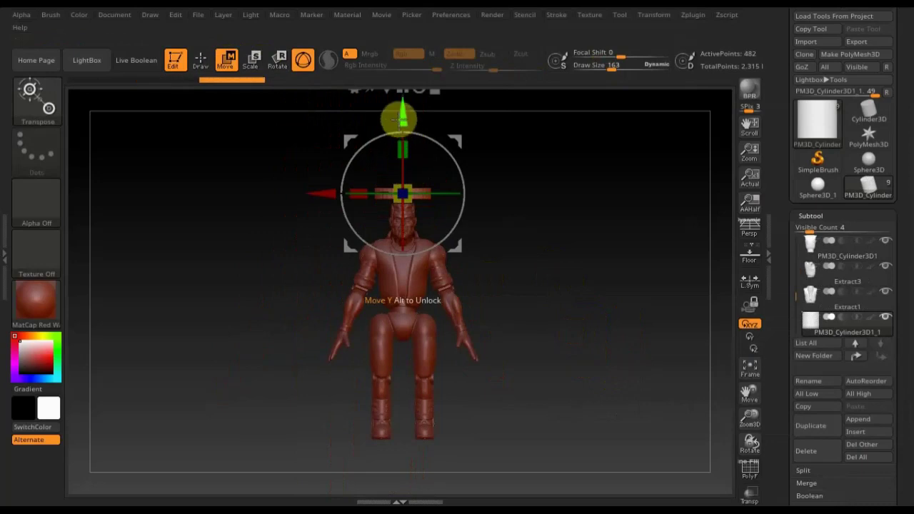
left_click_drag(402, 118, 414, 236, "alt")
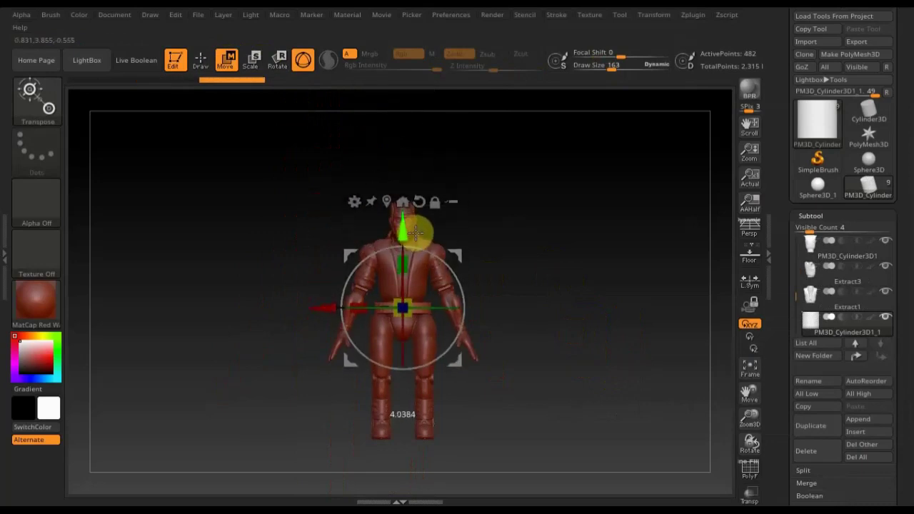
left_click_drag(542, 229, 571, 381, "alt")
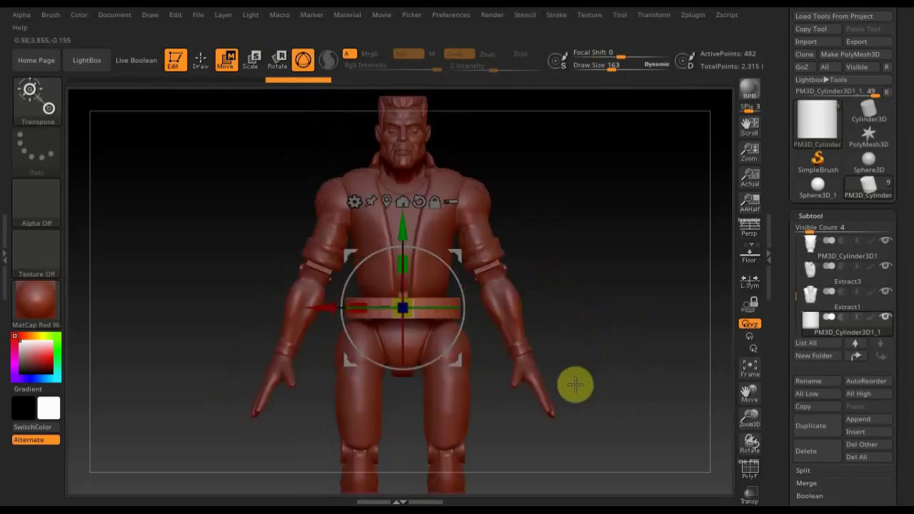
left_click_drag(404, 312, 402, 306)
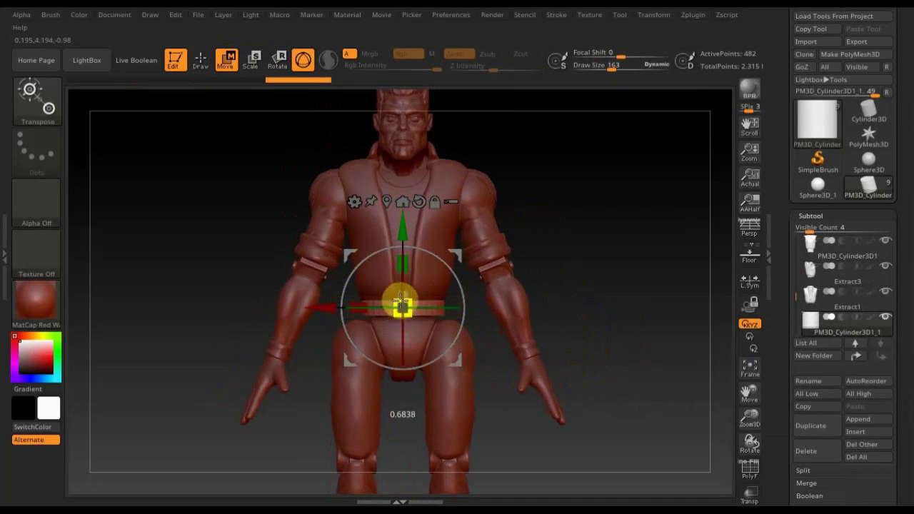
left_click_drag(402, 302, 402, 310)
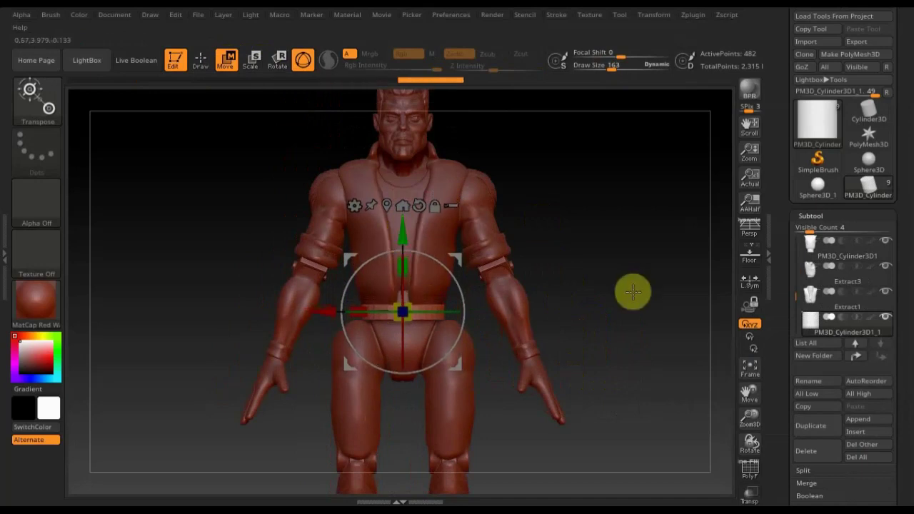
- Scale the band's depth to hug the waist and adjust its height
mouse_move(633, 292)
left_mouse_down()
mouse_move(606, 357)
mouse_move(464, 323)
left_mouse_up()
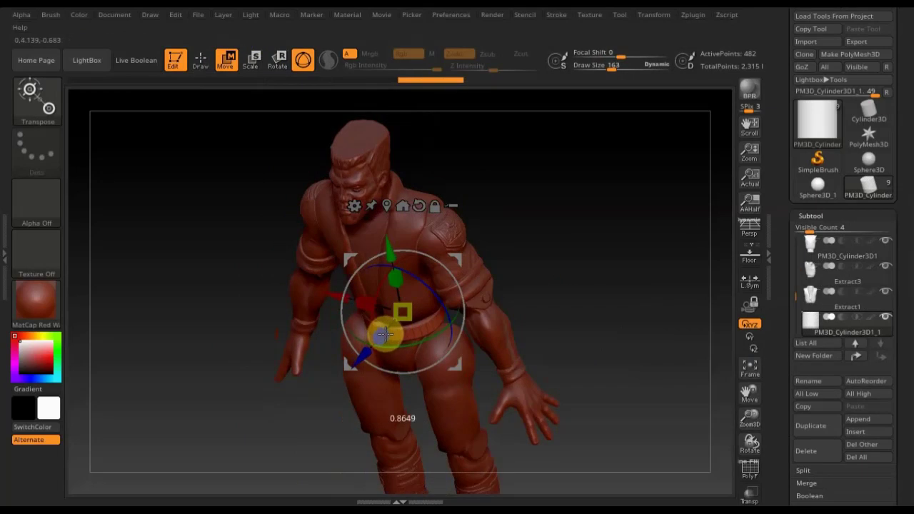
left_click_drag(384, 334, 382, 333)
mouse_move(608, 294)
left_mouse_down()
mouse_move(626, 235)
mouse_move(628, 254)
mouse_move(597, 236)
left_mouse_up()
mouse_move(406, 190)
left_mouse_down()
mouse_move(405, 182)
mouse_move(407, 198)
left_mouse_up()
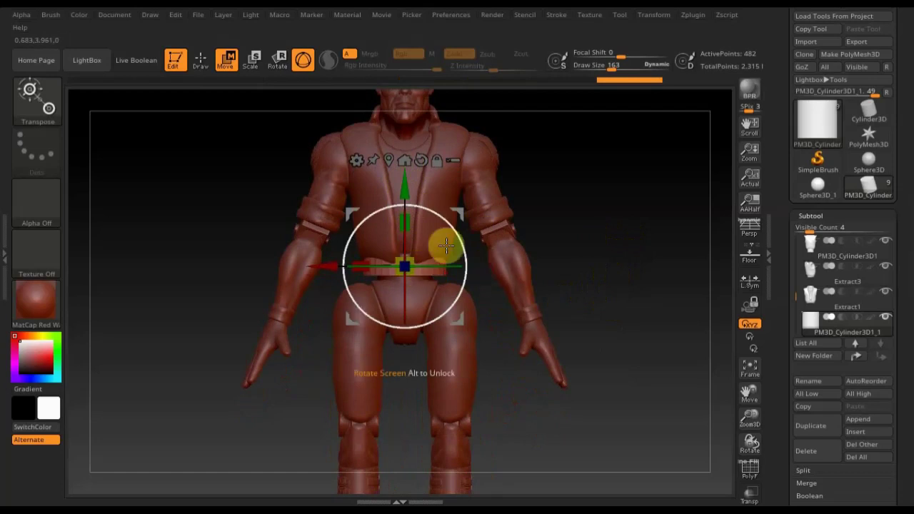
left_click_drag(404, 186, 405, 191)
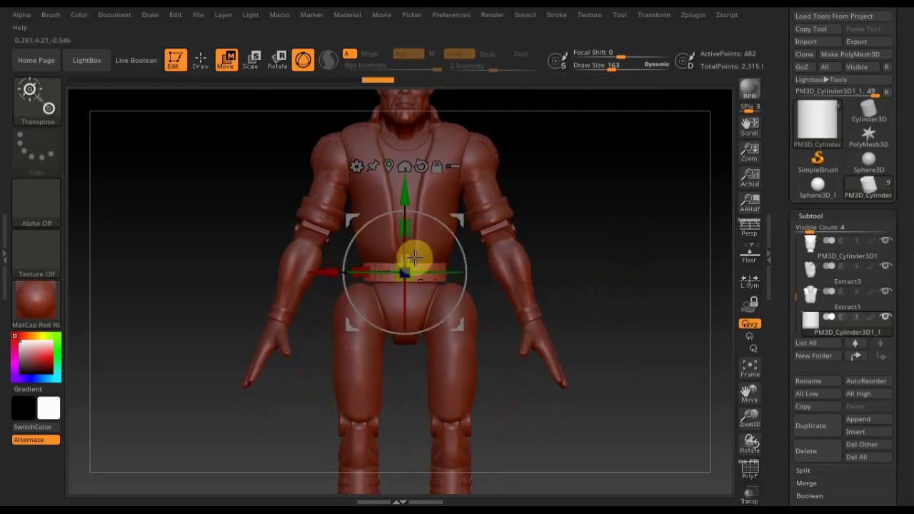
left_click_drag(406, 192, 406, 185)
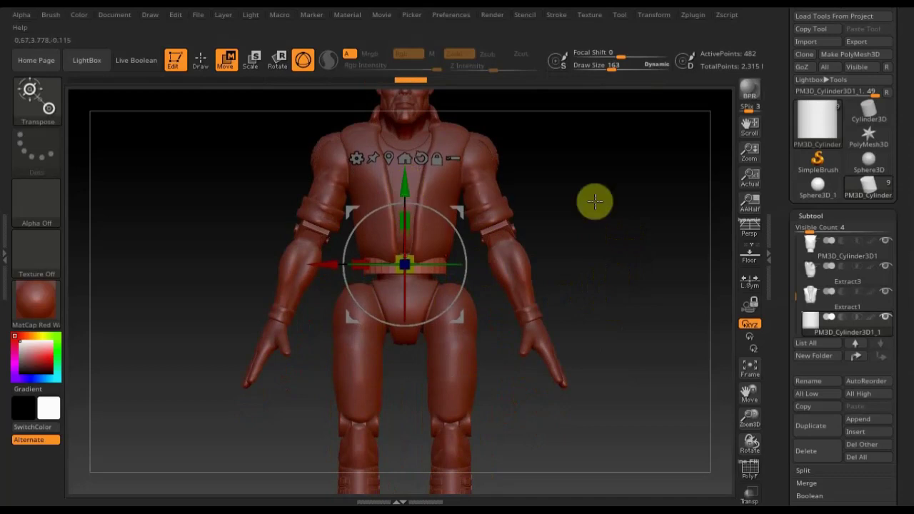
- Tilt the belt to follow the waist angle and nudge it slightly lower
left_click_drag(573, 219, 538, 216)
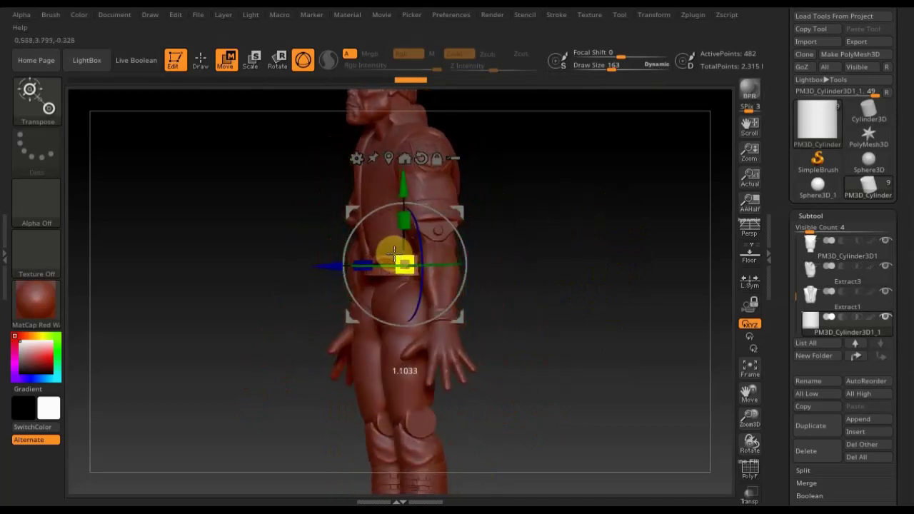
left_click_drag(554, 244, 557, 240)
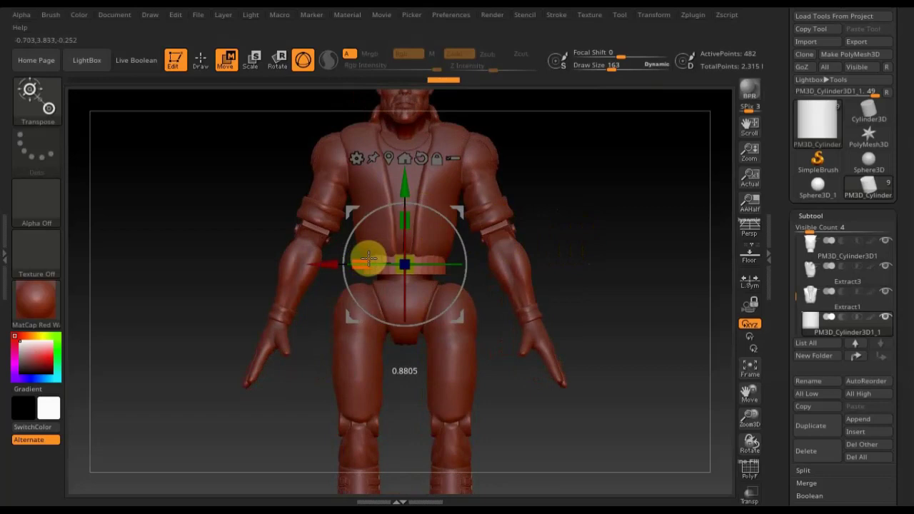
mouse_move(579, 259)
left_mouse_down()
mouse_move(666, 261)
mouse_move(568, 257)
left_mouse_up()
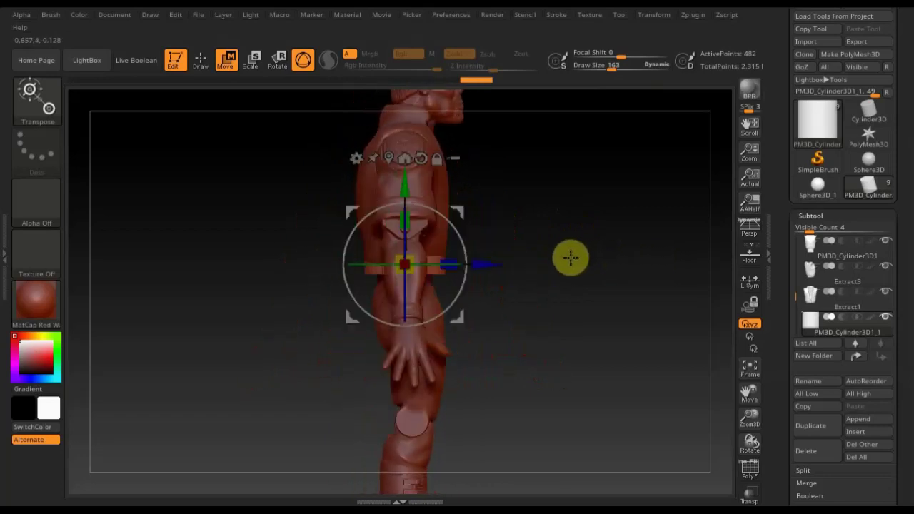
left_click_drag(481, 247, 464, 242)
left_click_drag(398, 188, 398, 194)
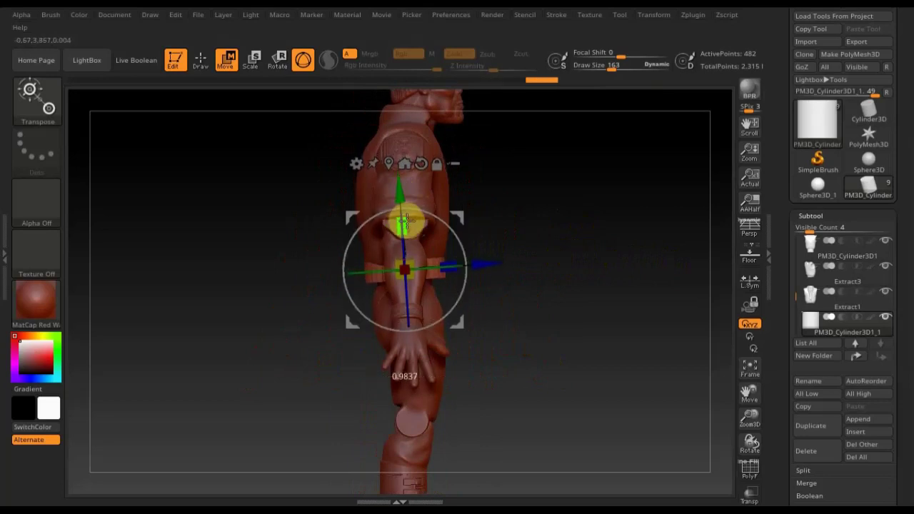
left_click_drag(404, 230, 400, 194)
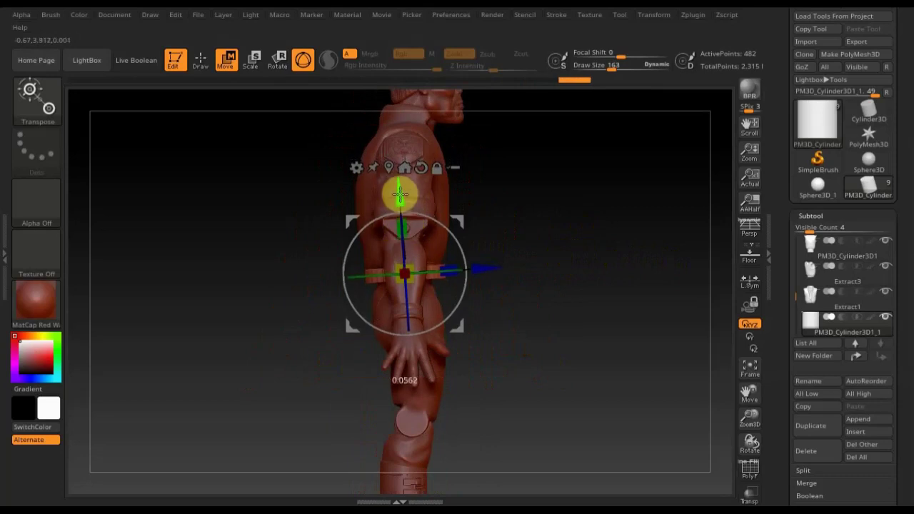
mouse_move(593, 232)
left_mouse_down()
mouse_move(538, 224)
mouse_move(606, 224)
mouse_move(601, 235)
left_mouse_up()
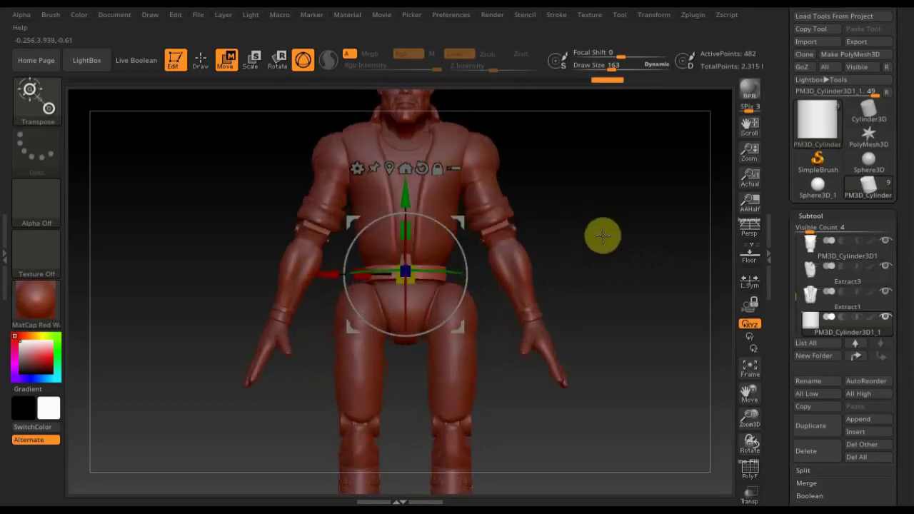
- Back in Draw mode, append a Cube3D mesh as a new subtool
left_click(205, 63)
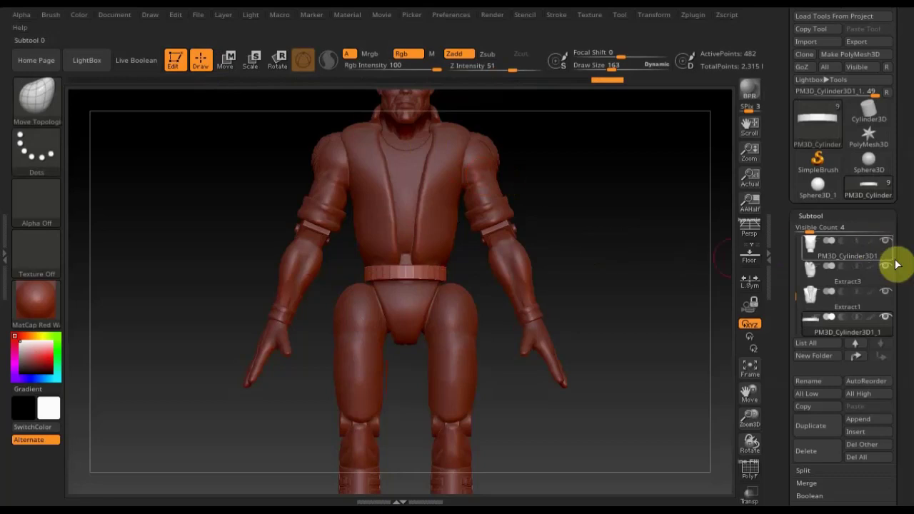
left_click(869, 421)
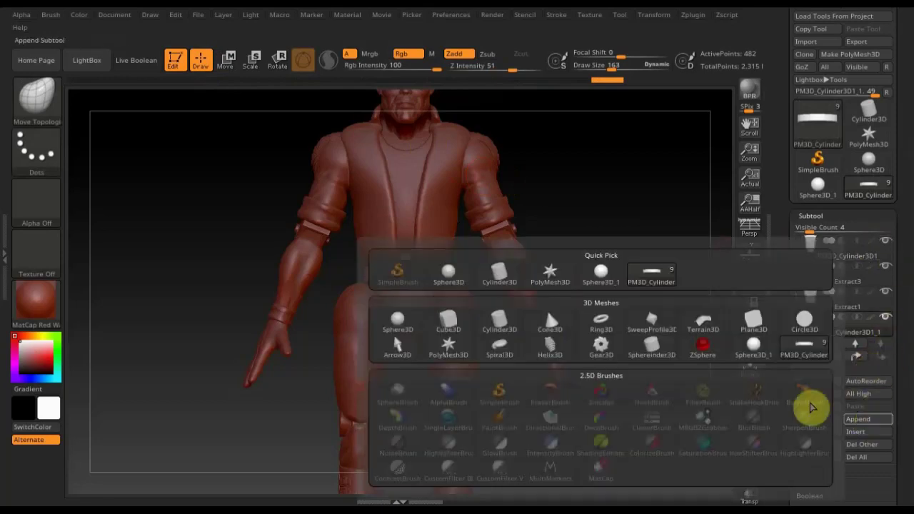
left_click(449, 319)
left_click_drag(658, 271, 658, 286)
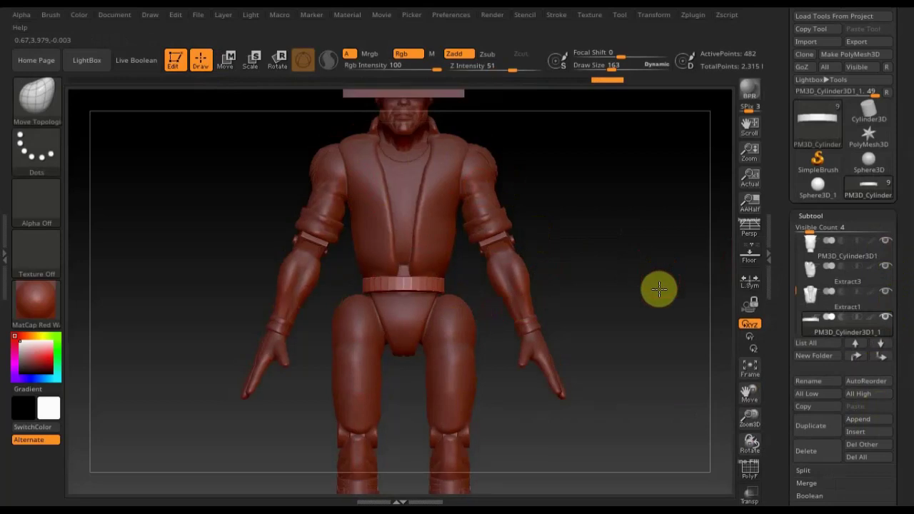
left_click_drag(637, 216, 618, 180, "alt")
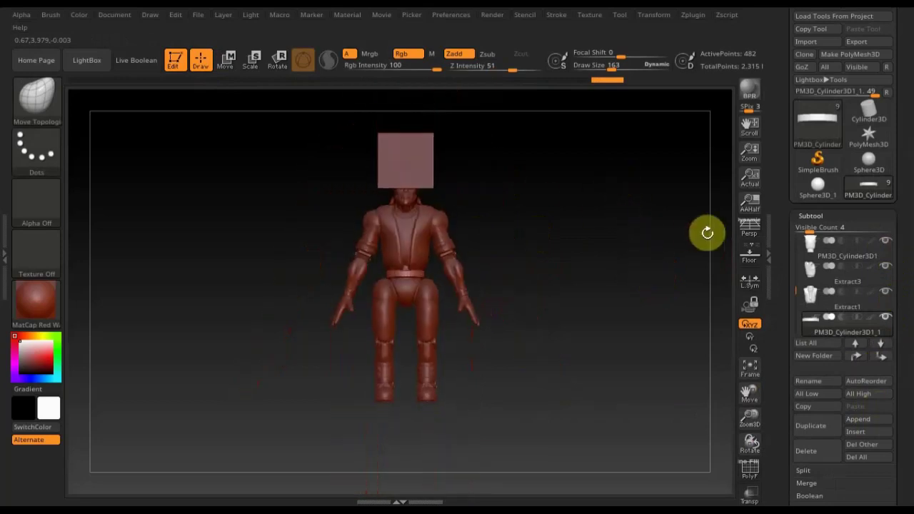
- Select the new PM3D_Cube3D1 subtool with Move active
key("n")
left_click(443, 359)
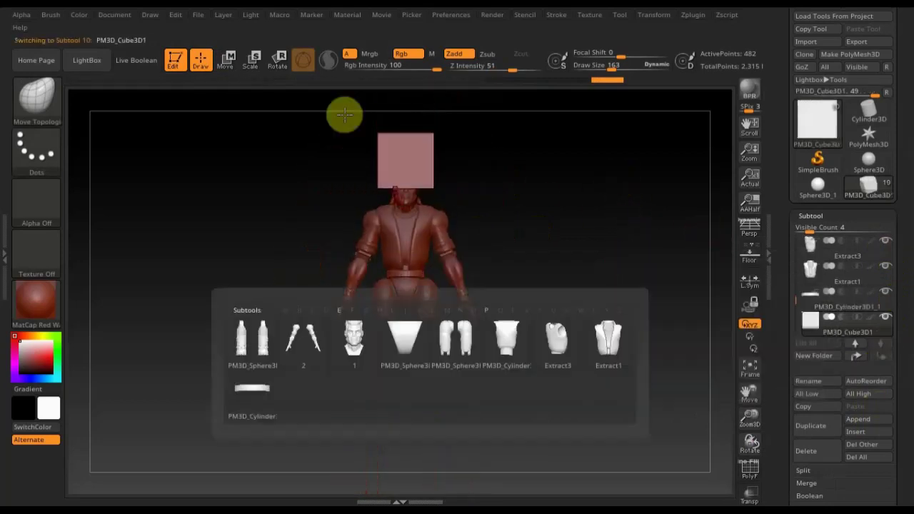
left_click(225, 60)
left_click_drag(564, 245, 576, 245, "shift")
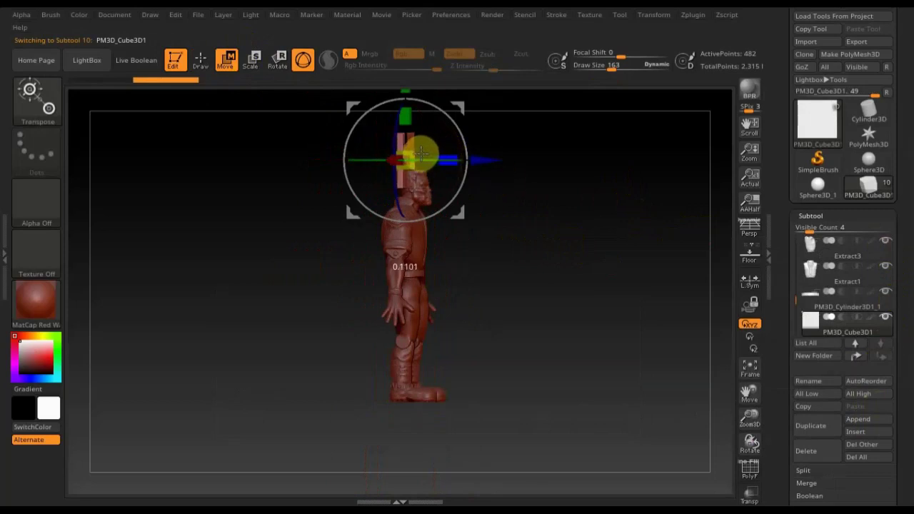
left_click_drag(593, 230, 547, 236, "shift")
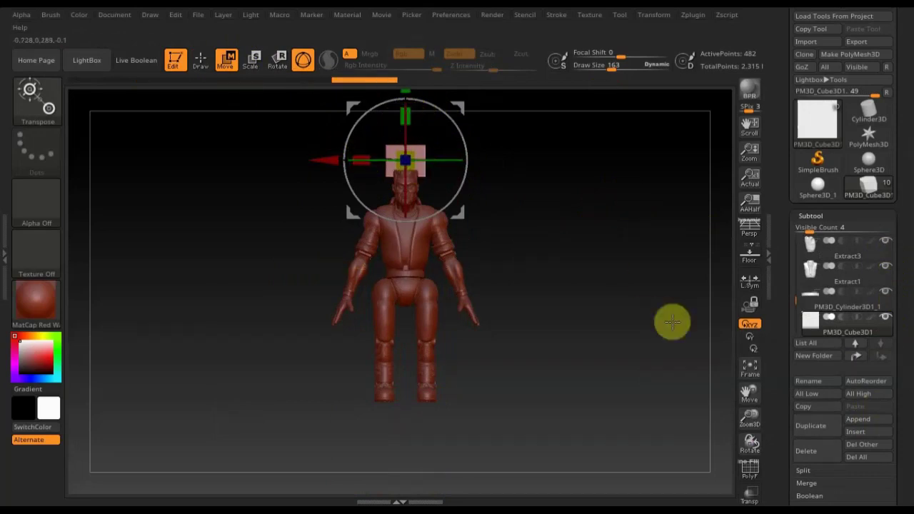
- DynaMesh the cube and shrink it down in size
left_click_drag(906, 460, 908, 369)
left_click(815, 362)
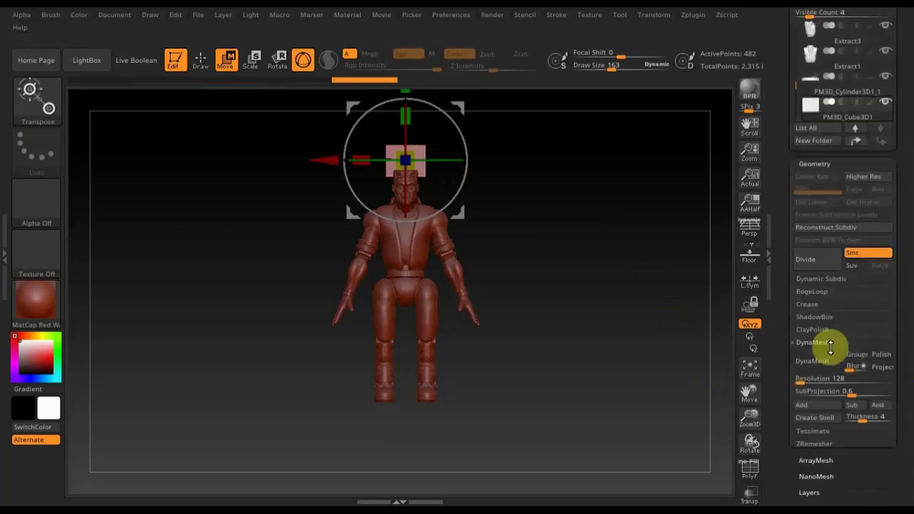
left_click(823, 215)
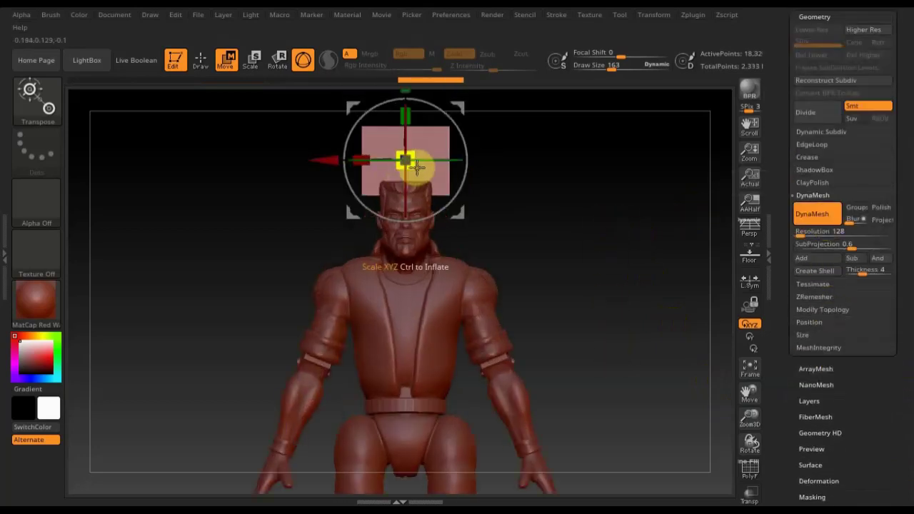
left_click_drag(412, 167, 404, 160)
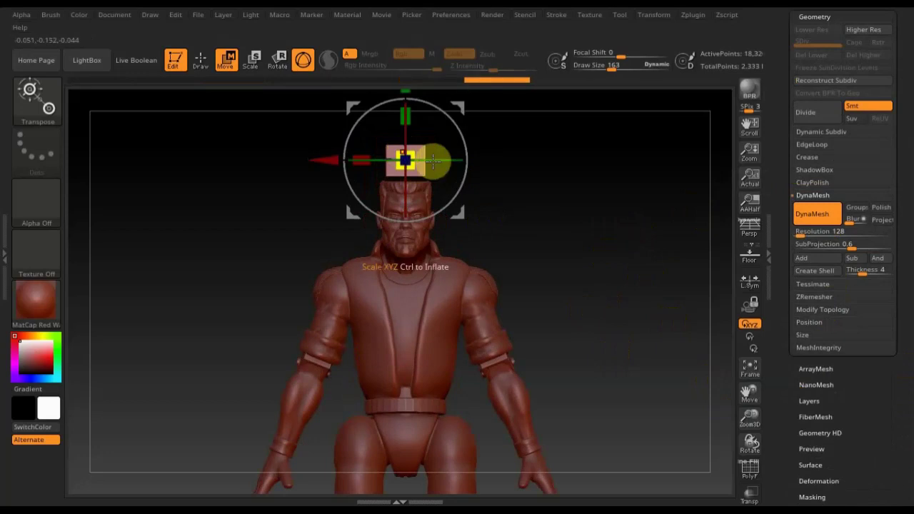
- Move the cube down onto the belt front and adjust its depth, checking from side and front
mouse_move(534, 204)
left_mouse_down()
mouse_move(587, 210)
mouse_move(526, 159)
mouse_move(531, 189)
left_mouse_up()
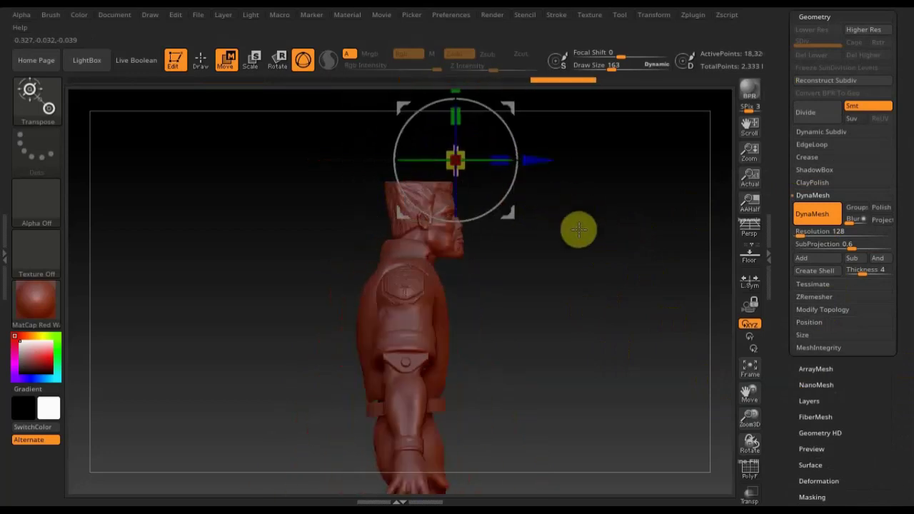
left_click_drag(577, 229, 557, 147)
left_click_drag(585, 223, 492, 143)
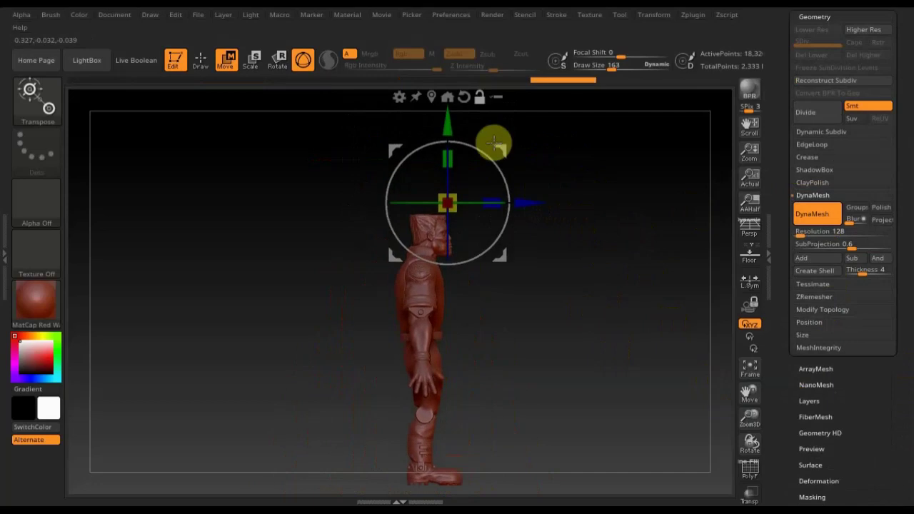
mouse_move(449, 119)
left_mouse_down()
mouse_move(452, 264)
mouse_move(445, 255)
left_mouse_up()
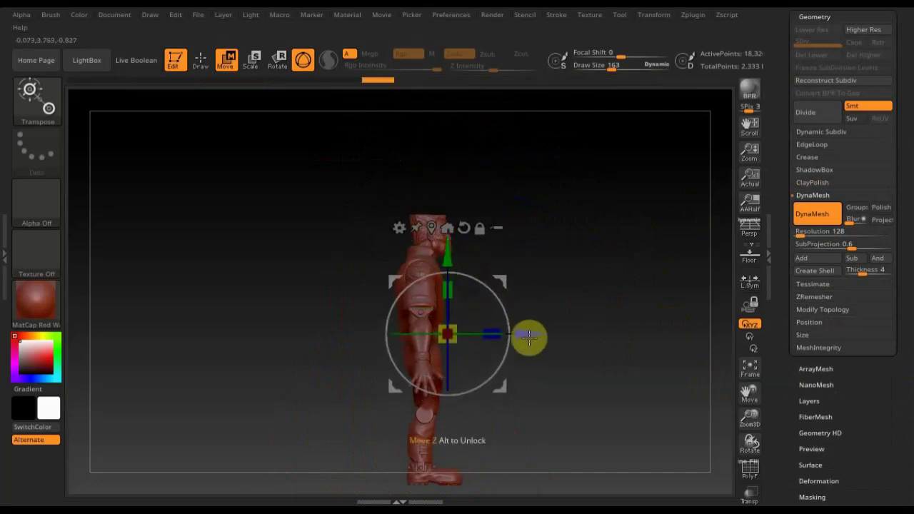
mouse_move(528, 332)
left_mouse_down()
mouse_move(583, 312)
mouse_move(516, 300)
mouse_move(569, 309)
mouse_move(535, 204)
mouse_move(563, 330)
left_mouse_up()
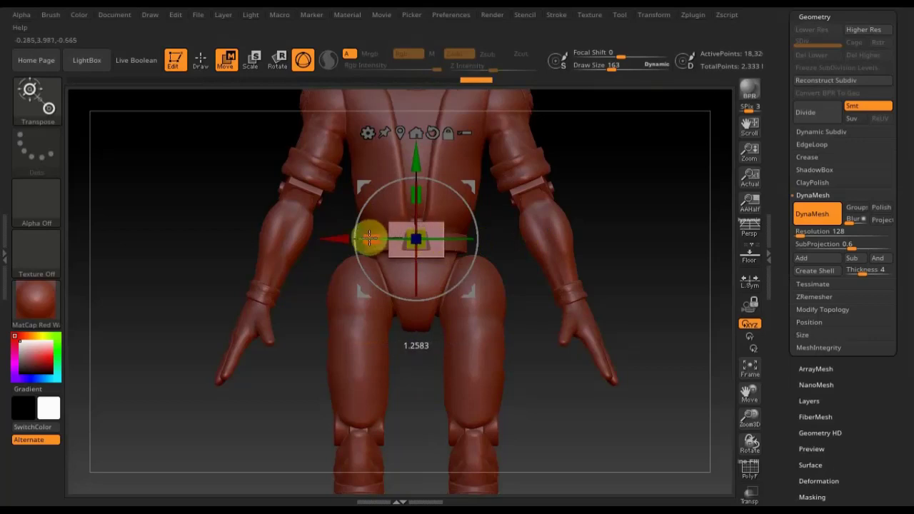
mouse_move(603, 193)
left_mouse_down()
mouse_move(648, 202)
mouse_move(635, 218)
left_mouse_up()
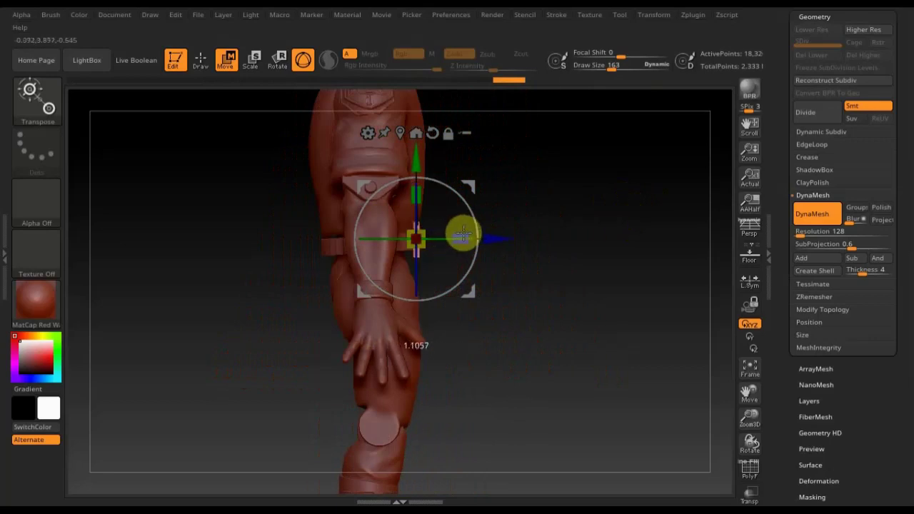
left_click_drag(488, 239, 491, 239)
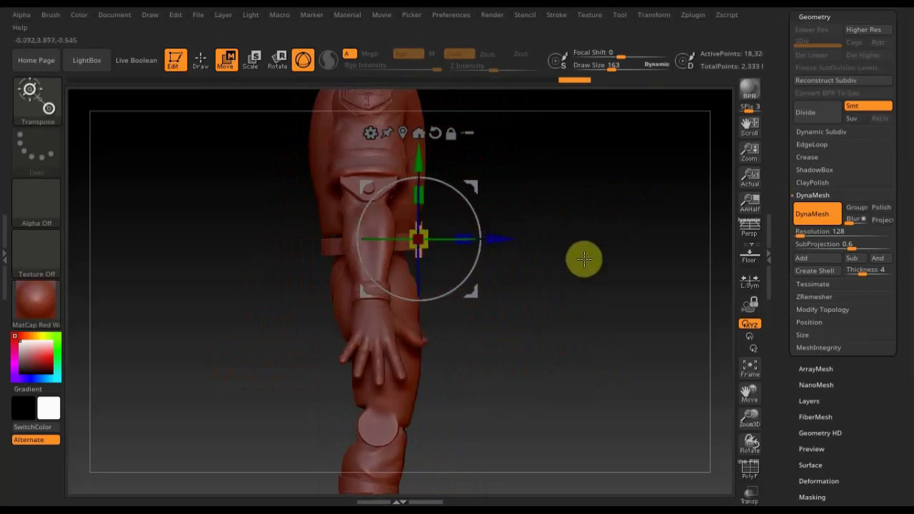
mouse_move(583, 258)
left_mouse_down()
mouse_move(545, 258)
mouse_move(604, 230)
left_mouse_up()
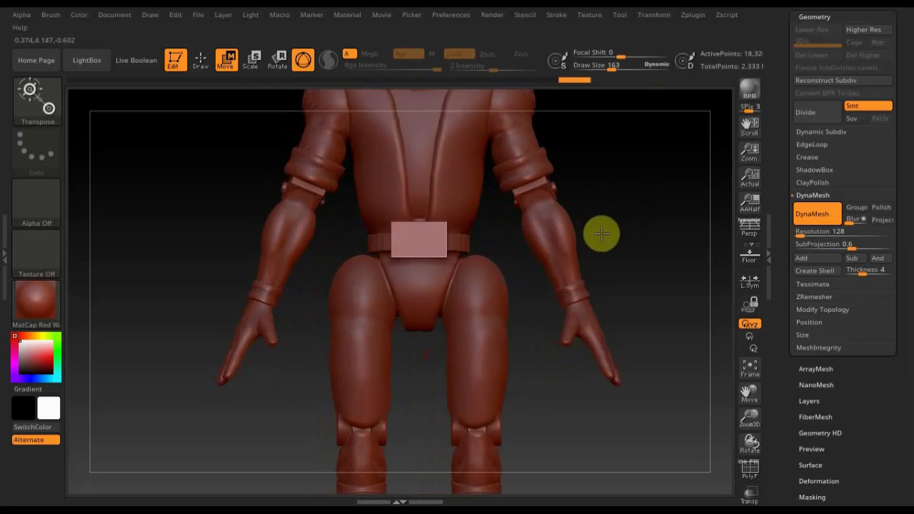
- Import the 113209.jpg skull-badge screenshot into the Alpha palette
left_click(201, 63)
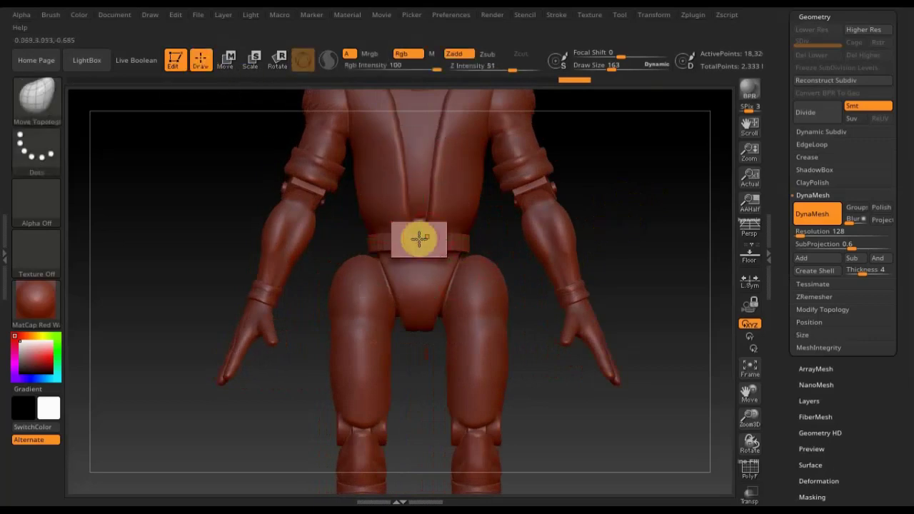
left_click(32, 204)
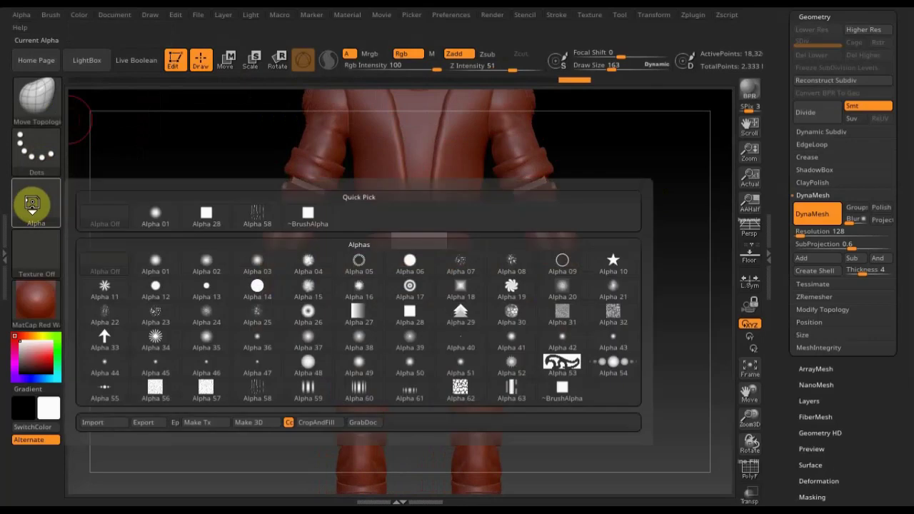
left_click(104, 421)
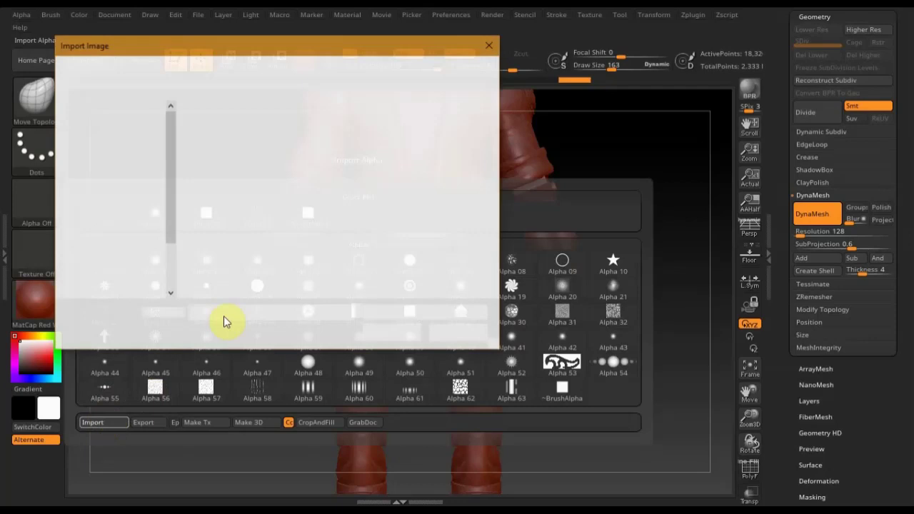
scroll(349, 221, "down", 3)
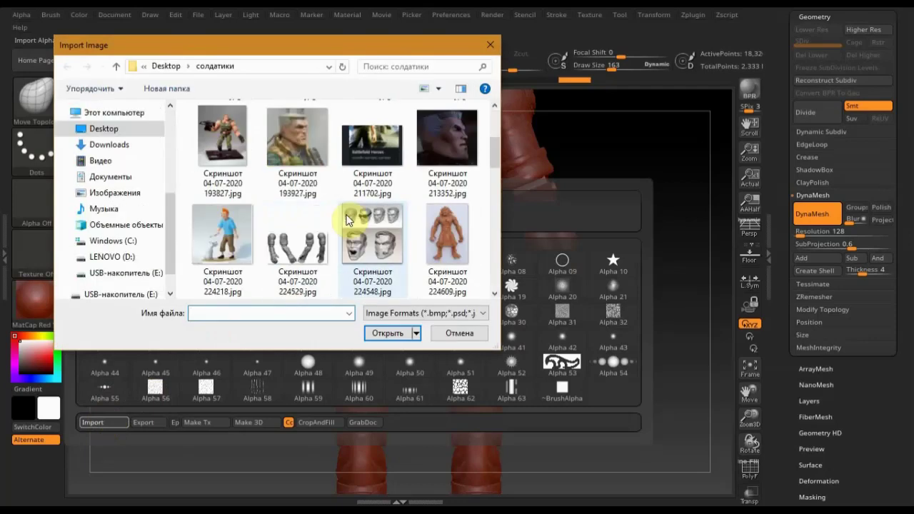
scroll(349, 217, "down", 2)
scroll(346, 220, "down", 2)
scroll(347, 220, "down", 2)
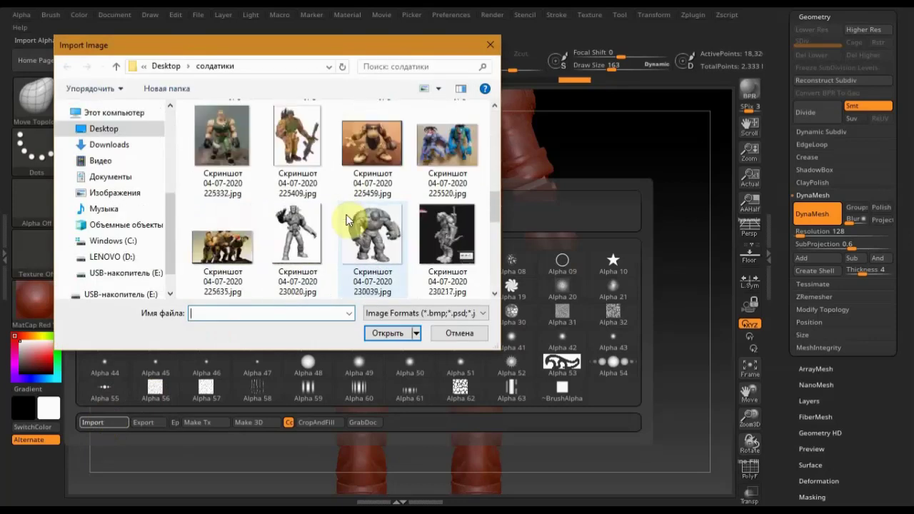
scroll(346, 220, "down", 2)
scroll(346, 220, "down", 2)
left_click(446, 168)
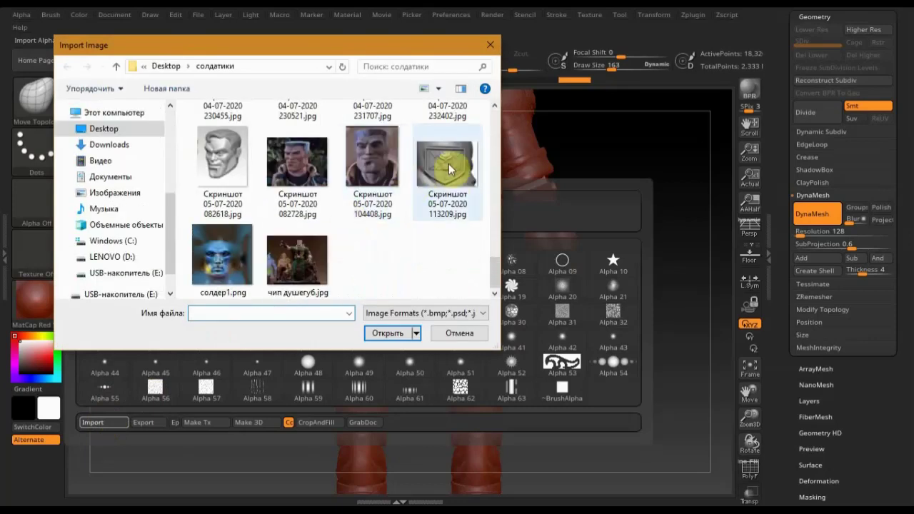
left_click(392, 333)
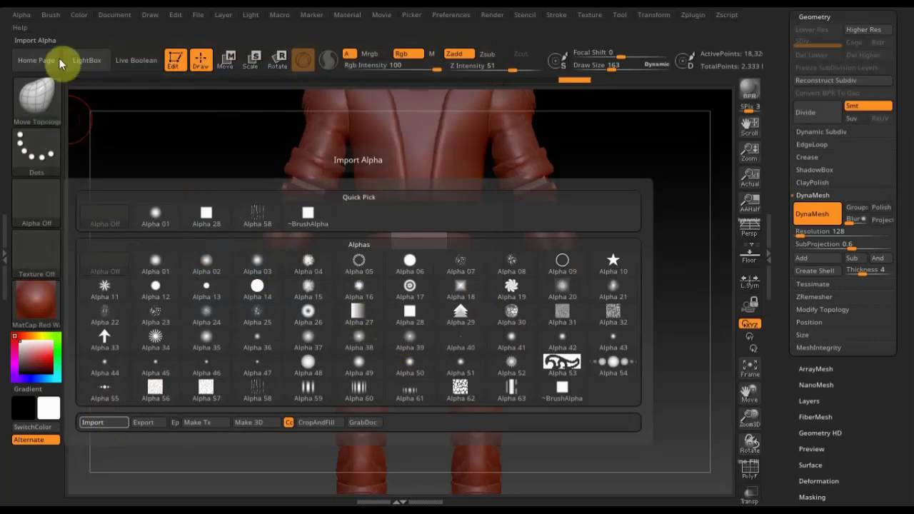
- Make 3D from the skull-badge alpha, frame it, and flatten its depth with the gizmo
left_click(20, 12)
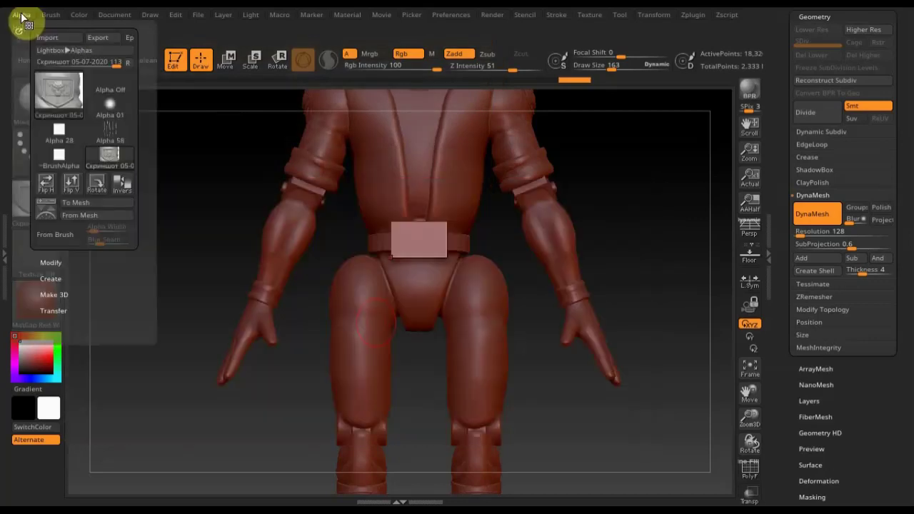
left_click(80, 201)
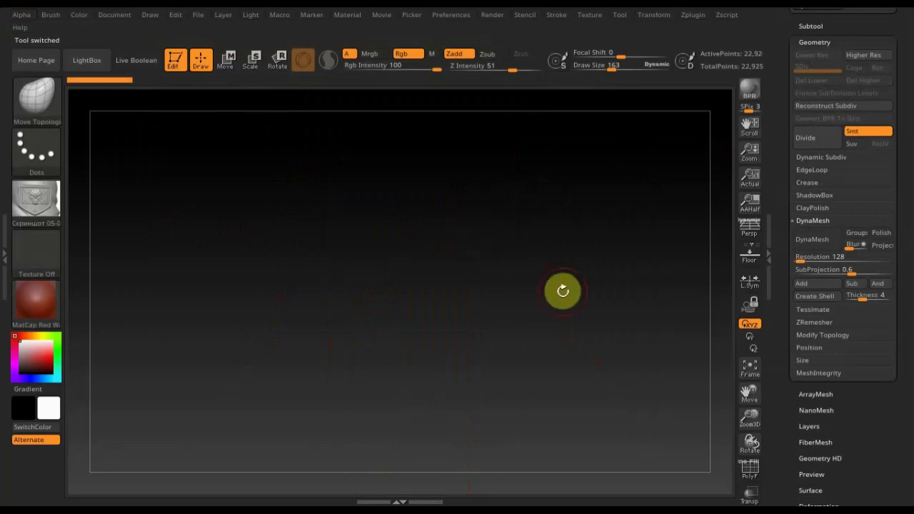
left_click(750, 369)
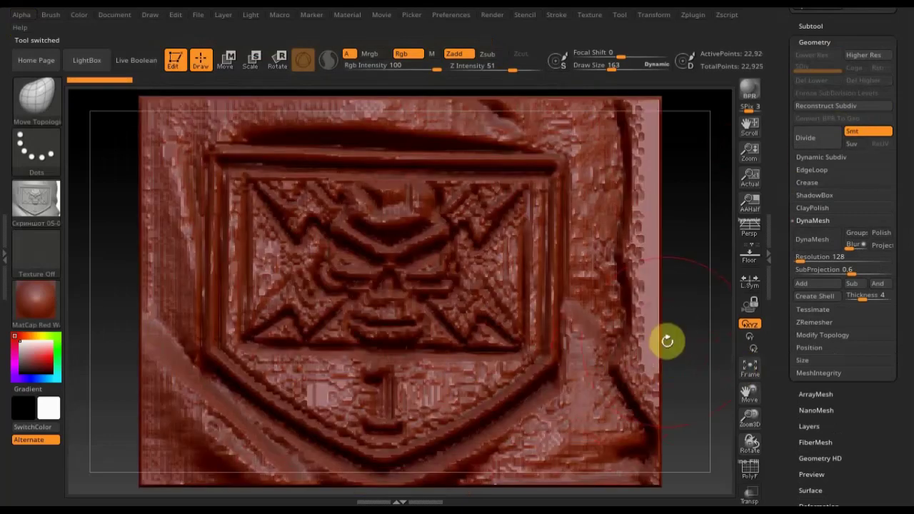
left_click_drag(681, 353, 679, 356)
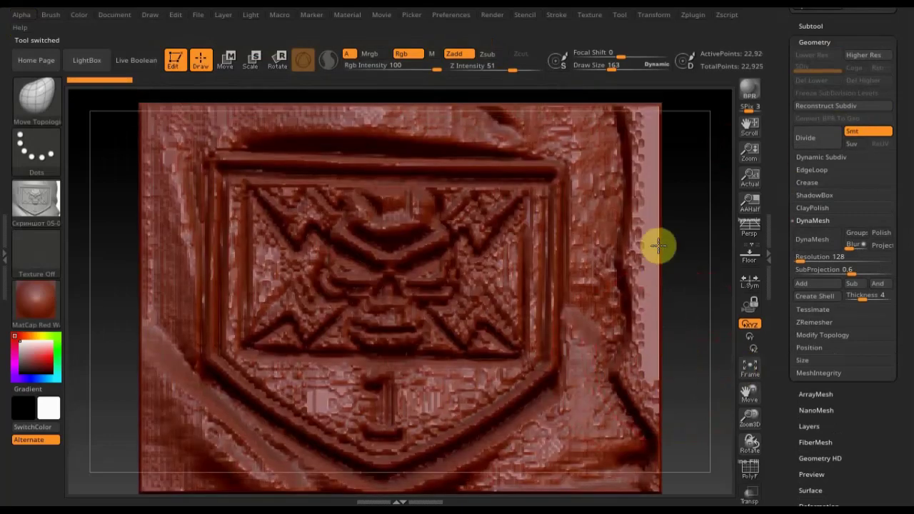
mouse_move(658, 246)
left_mouse_down()
mouse_move(646, 207)
mouse_move(563, 316)
mouse_move(550, 316)
mouse_move(510, 169)
left_mouse_up()
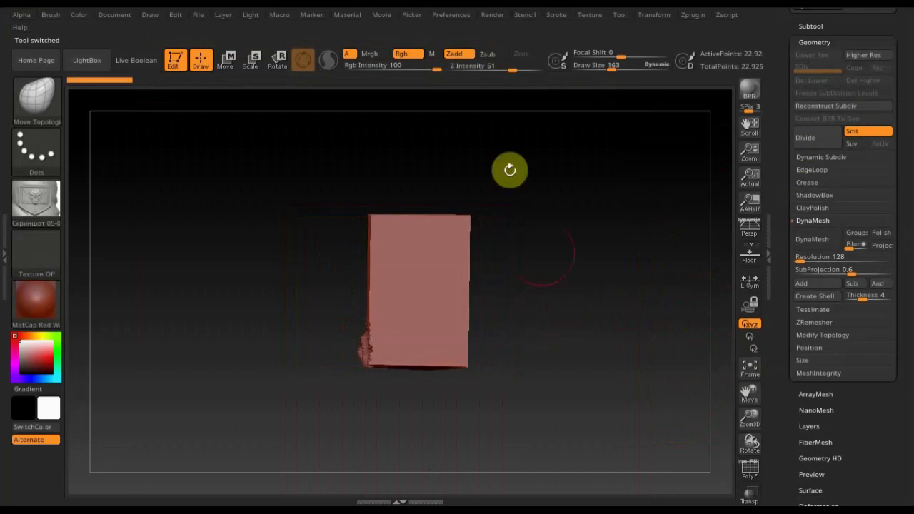
left_click(231, 63)
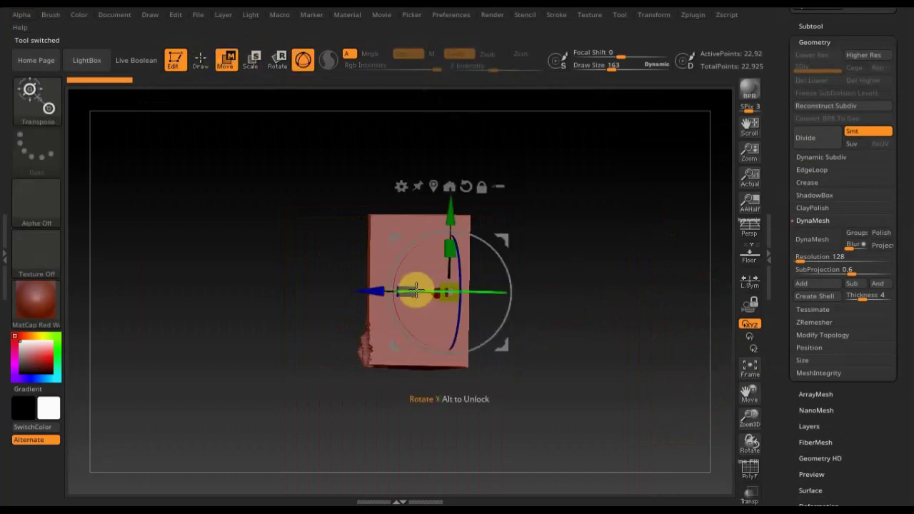
mouse_move(407, 289)
left_mouse_down()
mouse_move(419, 278)
mouse_move(470, 308)
left_mouse_up()
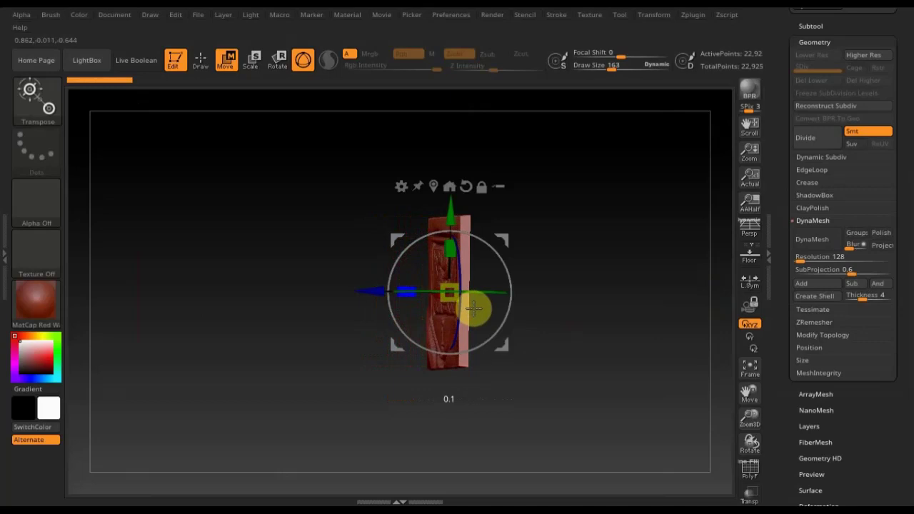
- Turn the relief face-on, zoom to see all of it, and return to Draw mode
mouse_move(606, 326)
left_mouse_down()
mouse_move(645, 345)
mouse_move(681, 336)
mouse_move(635, 325)
left_mouse_up()
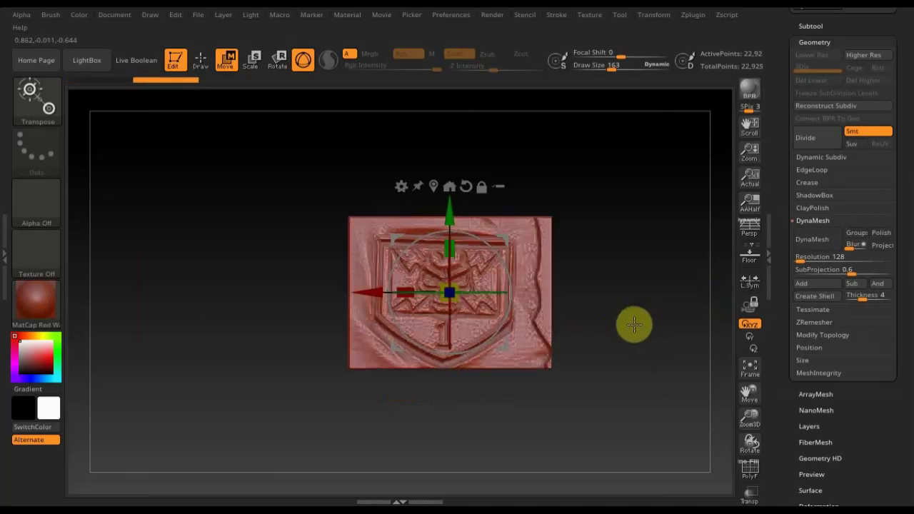
mouse_move(635, 324)
right_mouse_down("alt")
mouse_move(611, 264)
mouse_move(635, 397)
right_mouse_up("alt")
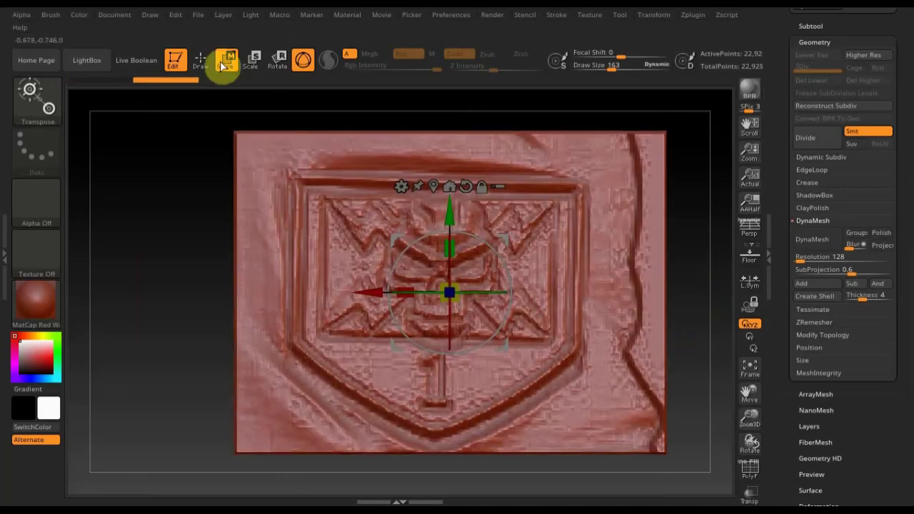
left_click(192, 65)
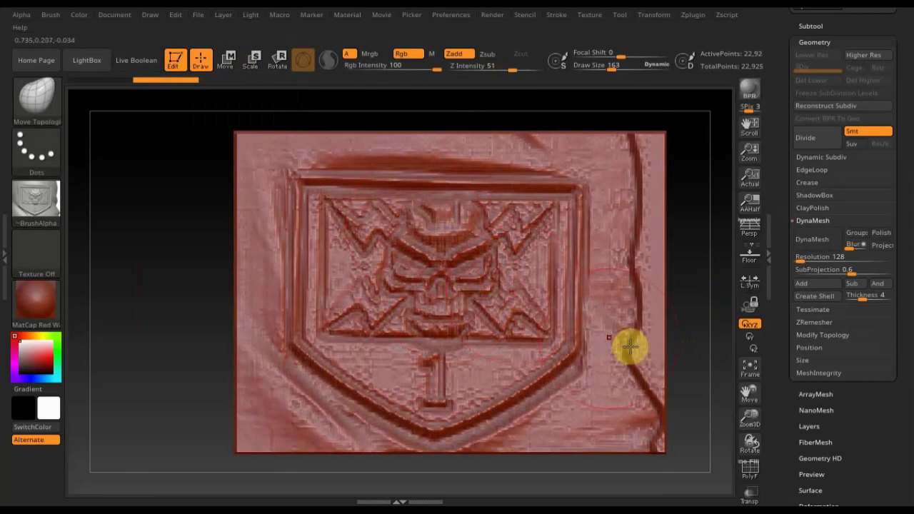
right_click_drag(692, 347, 663, 263, "alt")
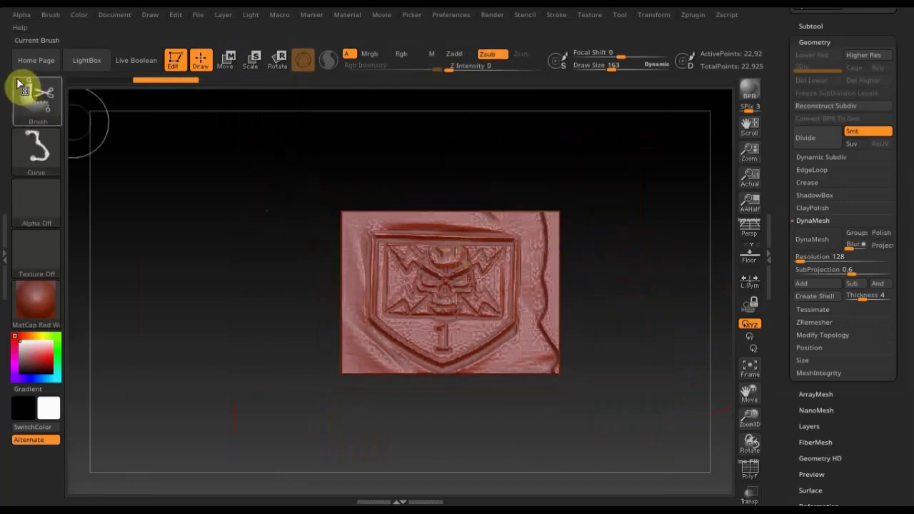
- Choose TrimRect and slice off the relief's left, top, bottom and right edges
left_click(41, 95)
left_click(102, 183)
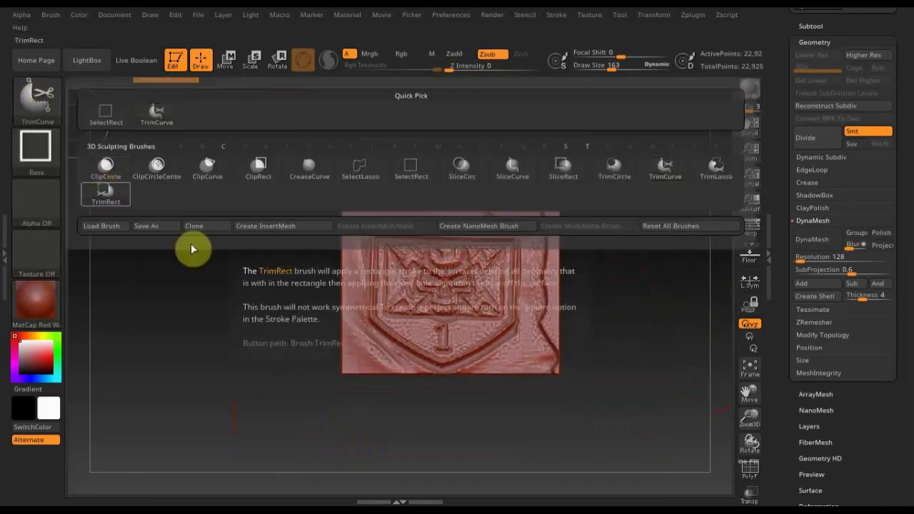
left_click_drag(224, 130, 369, 400, "ctrl+shift")
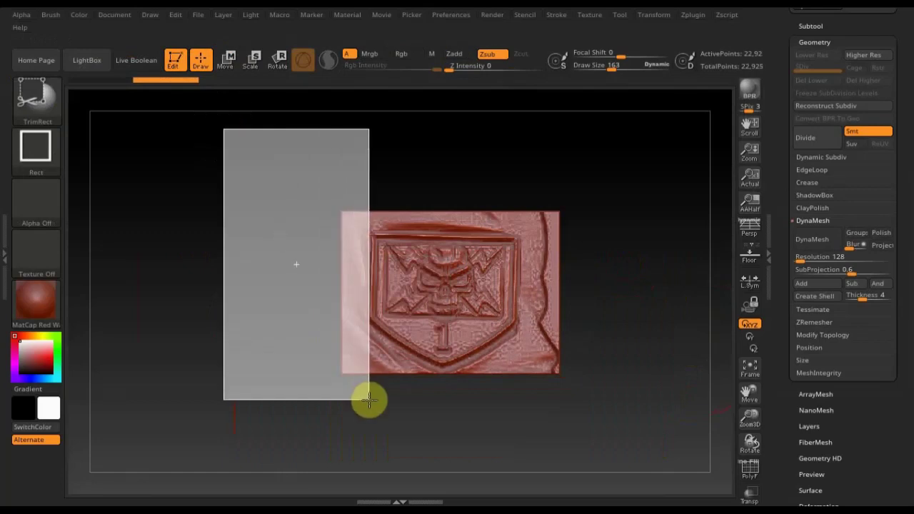
left_click_drag(227, 124, 599, 233, "ctrl+shift")
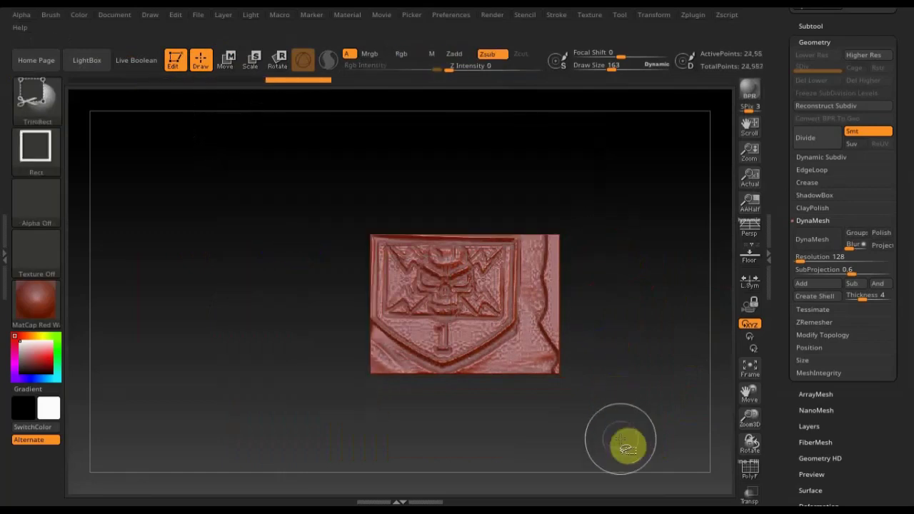
left_click_drag(609, 427, 284, 324, "ctrl+shift")
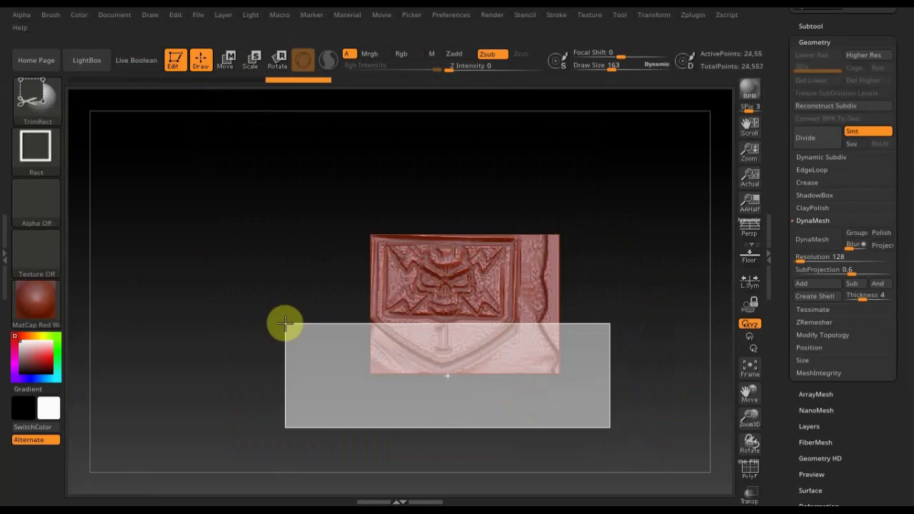
mouse_move(629, 388)
left_mouse_down("ctrl+shift")
mouse_move(561, 241)
mouse_move(518, 193)
mouse_move(574, 234)
mouse_move(543, 230)
mouse_move(611, 244)
left_mouse_up("ctrl+shift")
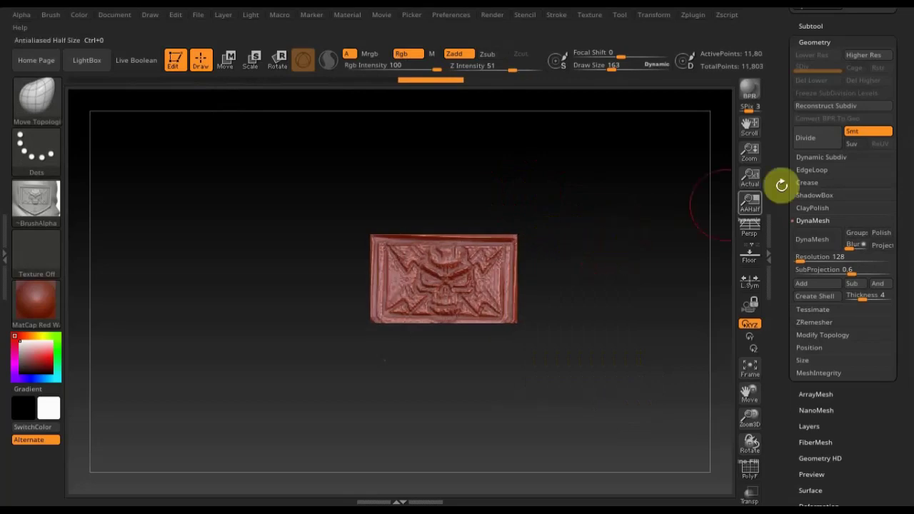
left_click_drag(912, 64, 912, 160)
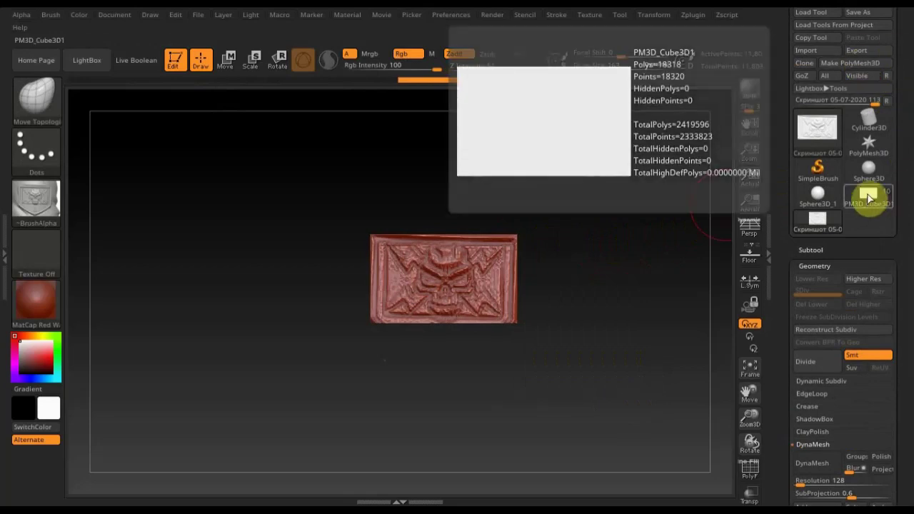
- Switch back to the action-figure tool and frame the whole figure
left_click(866, 195)
mouse_move(621, 307)
left_mouse_down("alt")
mouse_move(590, 136)
mouse_move(606, 198)
left_mouse_up("alt")
left_click_drag(616, 257, 576, 114, "alt")
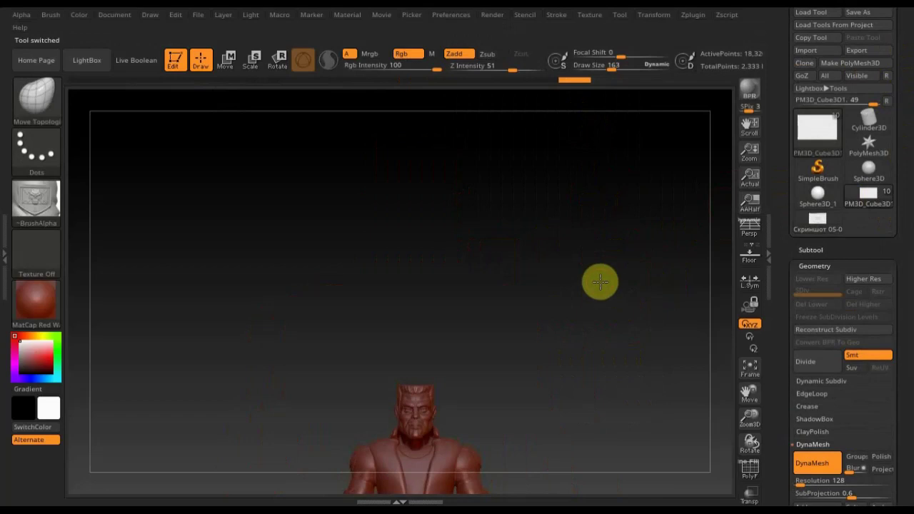
key("f")
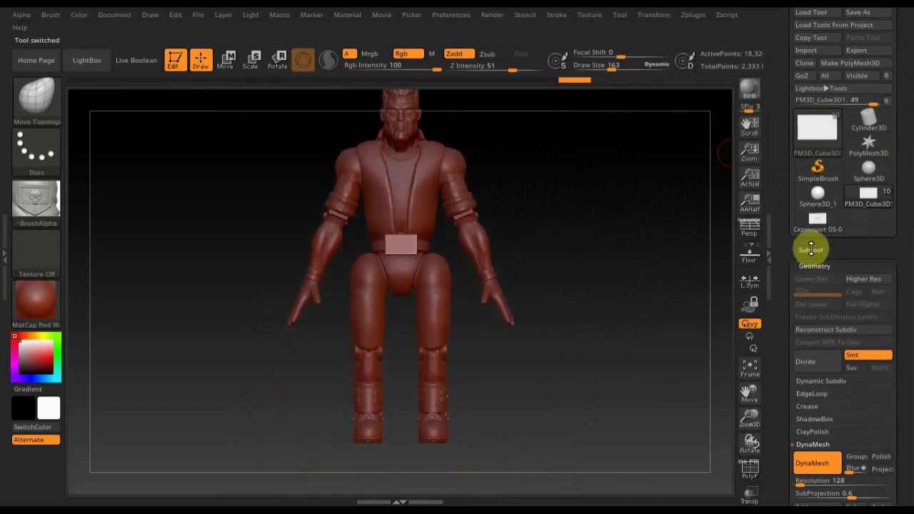
- Append the skull-badge relief as a new subtool and scale it with the Move gizmo
left_click(810, 249)
left_click_drag(907, 357, 905, 292)
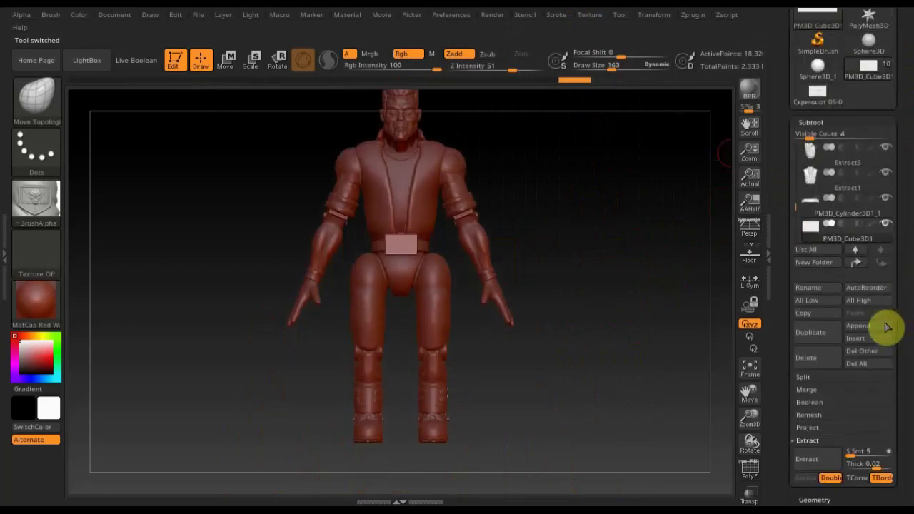
left_click(860, 327)
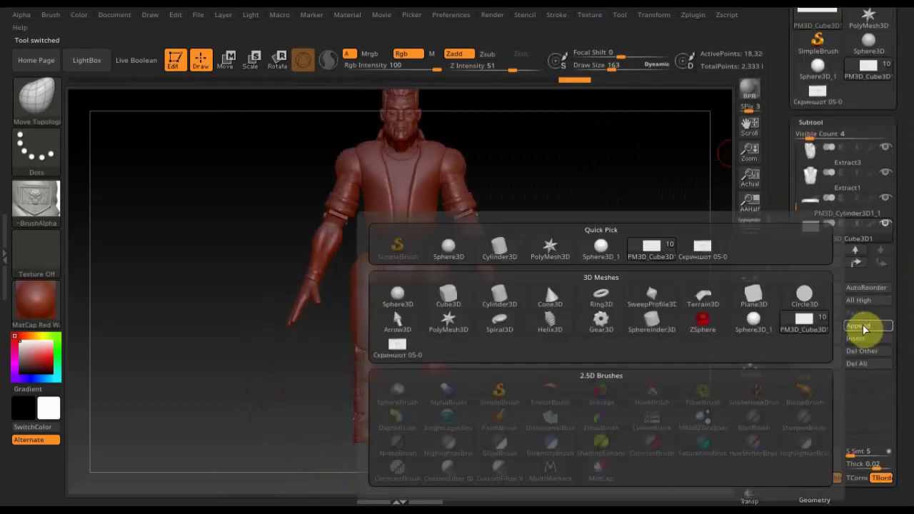
left_click(703, 251)
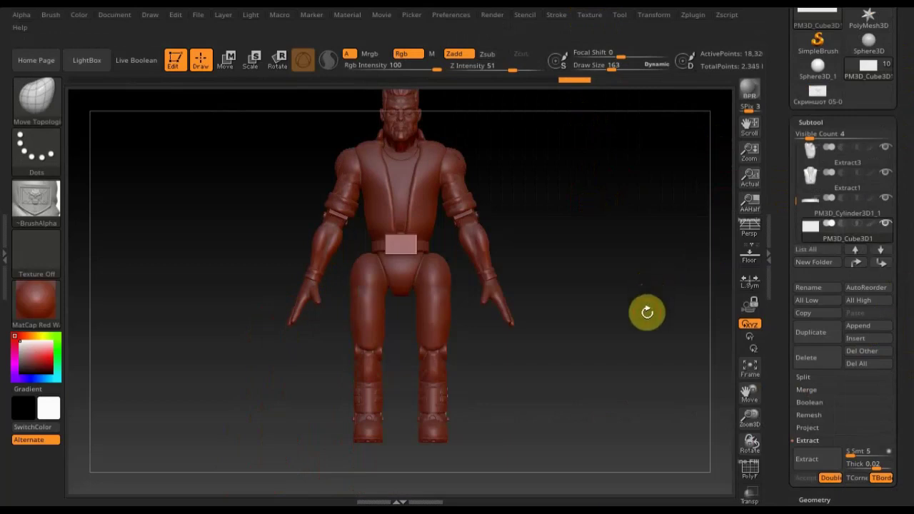
left_click_drag(636, 314, 624, 326)
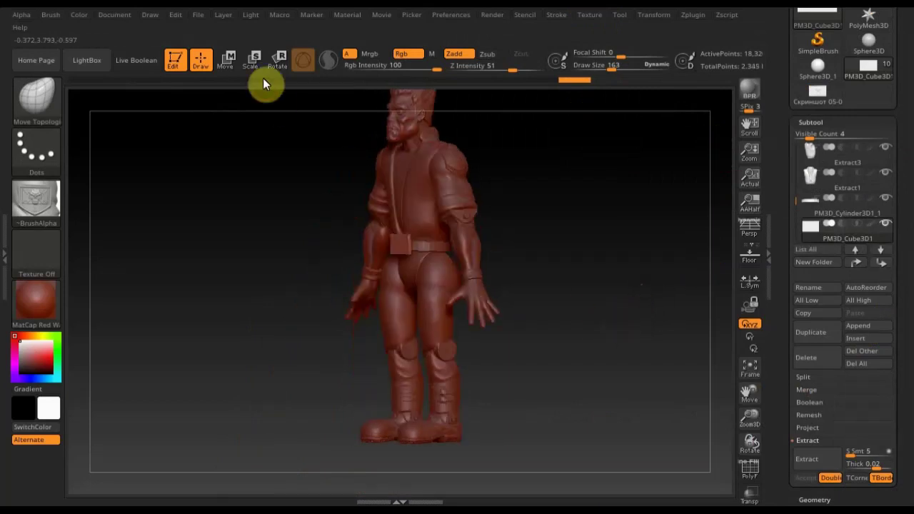
left_click(225, 63)
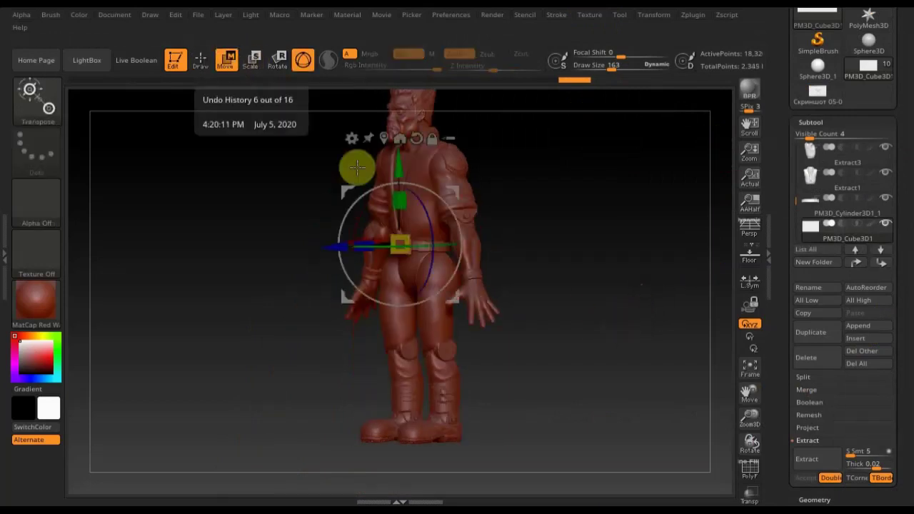
left_click_drag(407, 247, 416, 265)
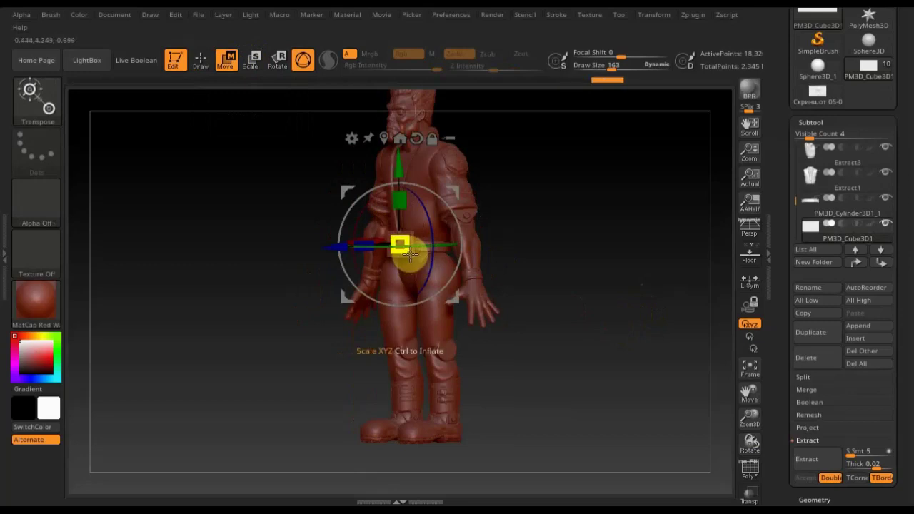
- Select the Скриншот relief subtool and bring its gizmo down to the figure's front
key("n")
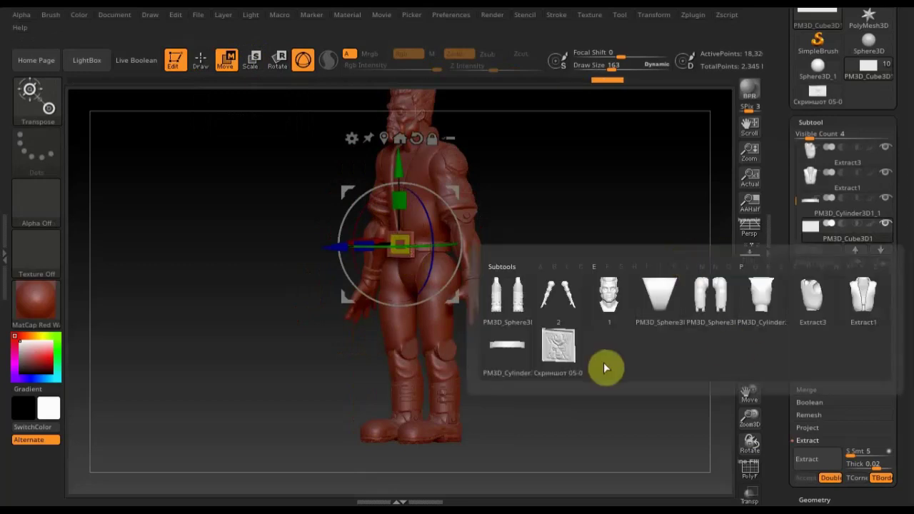
left_click(547, 355)
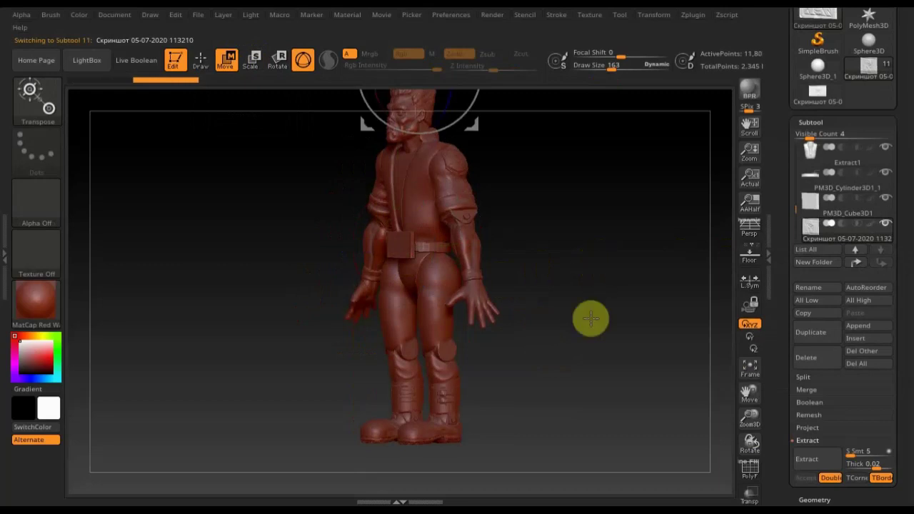
mouse_move(589, 318)
left_mouse_down()
mouse_move(580, 371)
mouse_move(557, 362)
mouse_move(573, 363)
left_mouse_up()
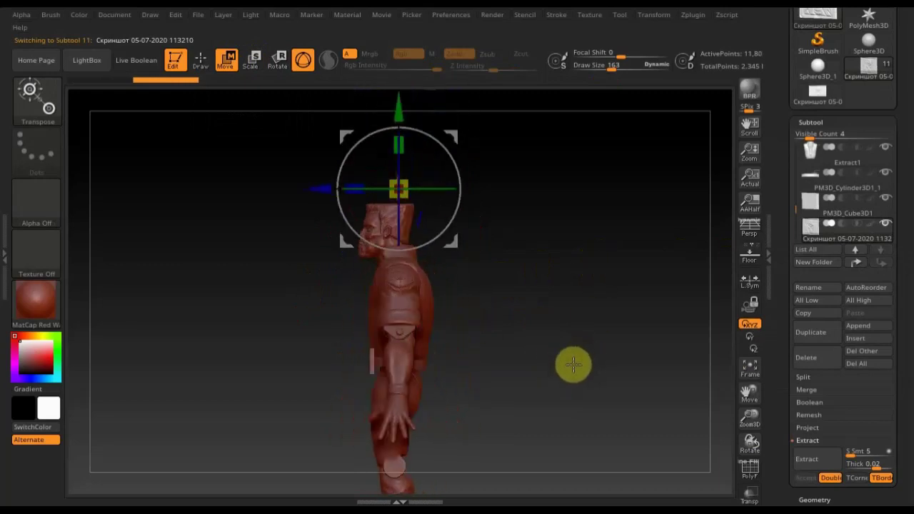
left_click_drag(391, 205, 259, 198, "alt")
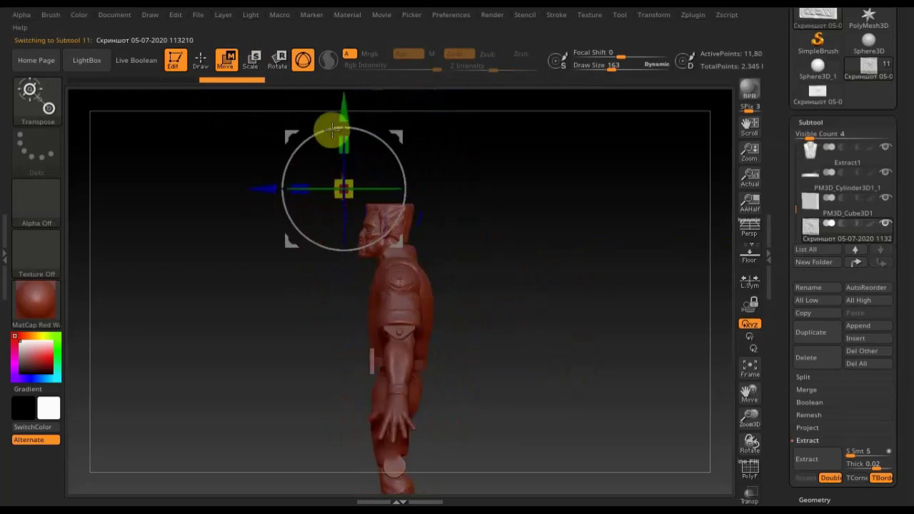
left_click_drag(344, 112, 373, 274, "alt")
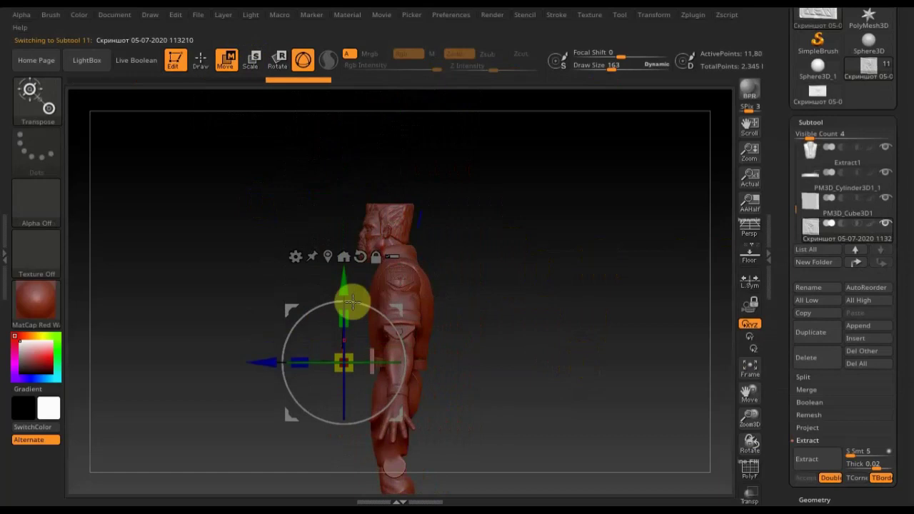
left_click_drag(255, 362, 288, 363, "alt")
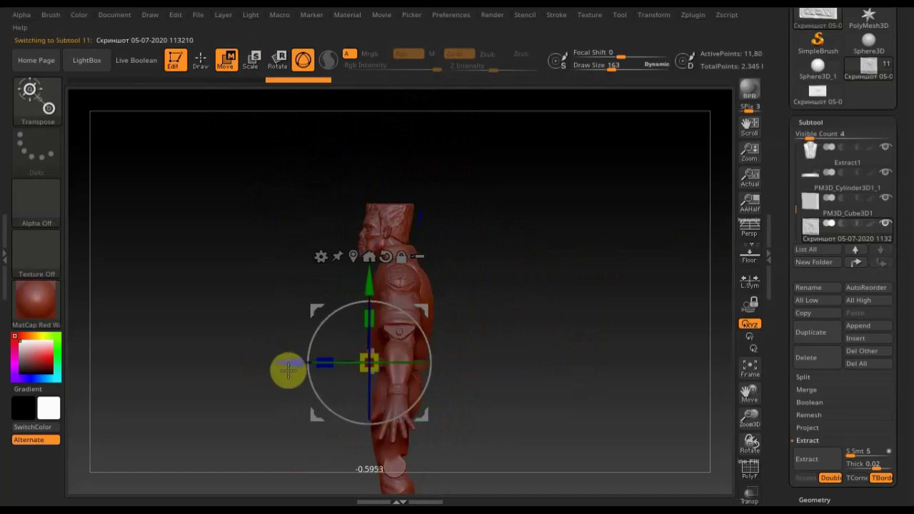
- Shrink the relief to fit the buckle and move it down onto the belt front
mouse_move(540, 361)
left_mouse_down()
mouse_move(554, 253)
mouse_move(593, 367)
mouse_move(619, 402)
mouse_move(722, 404)
mouse_move(645, 352)
mouse_move(612, 356)
left_mouse_up()
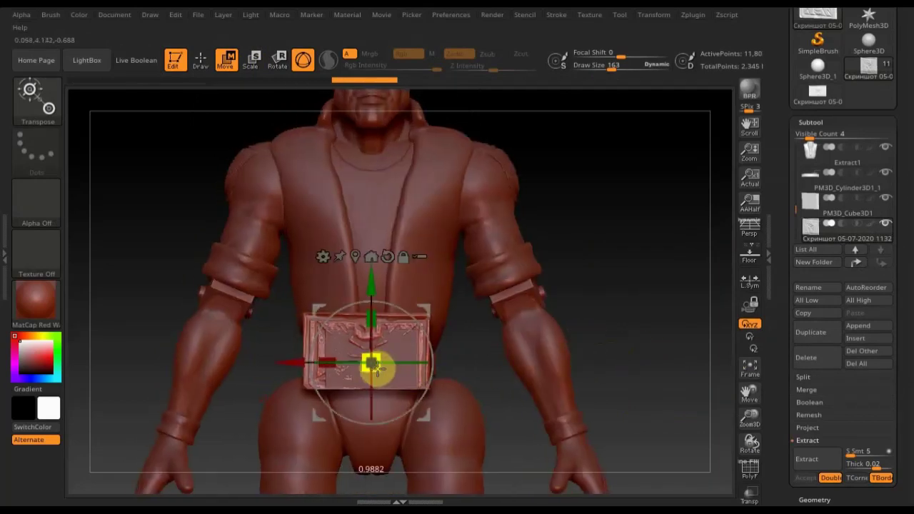
left_click_drag(377, 370, 371, 364)
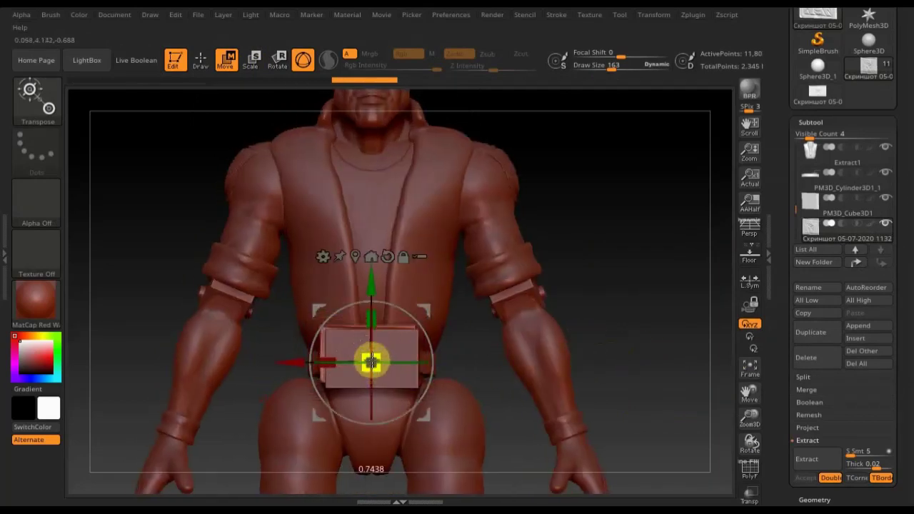
left_click_drag(628, 327, 604, 341)
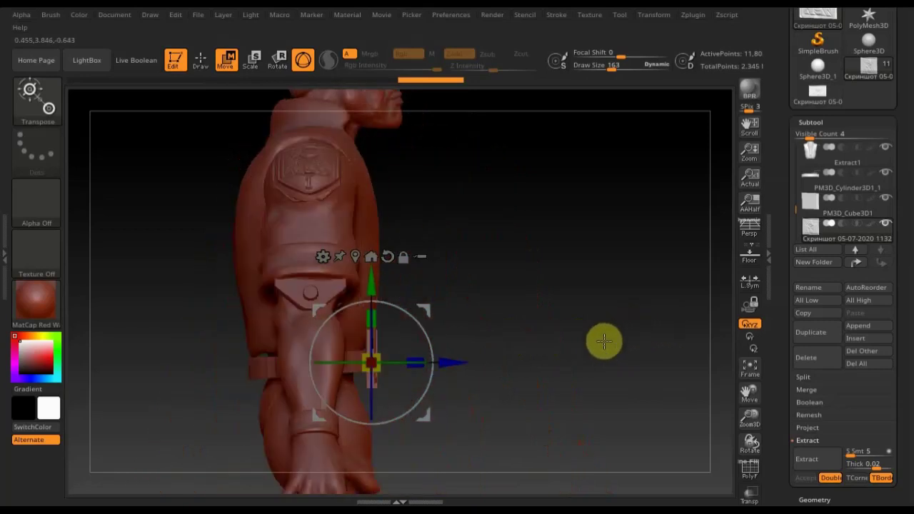
left_click_drag(452, 356, 461, 357)
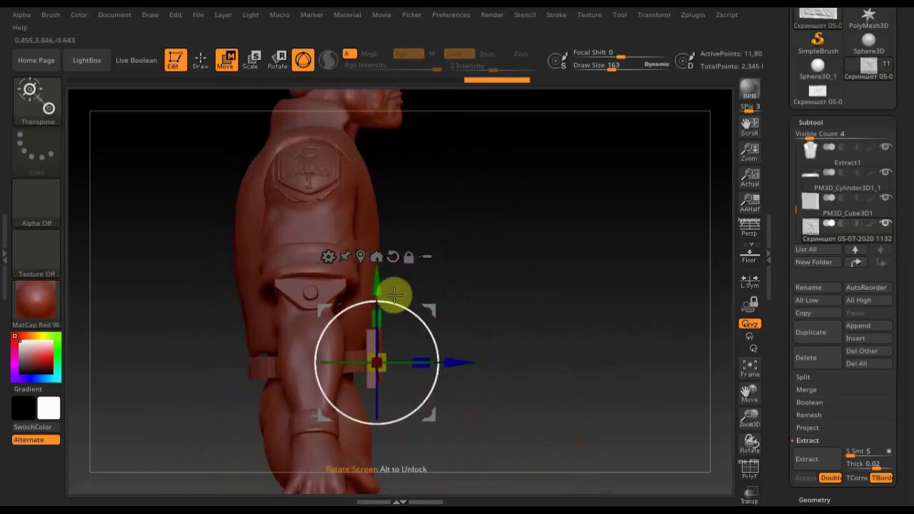
left_click_drag(376, 282, 376, 289)
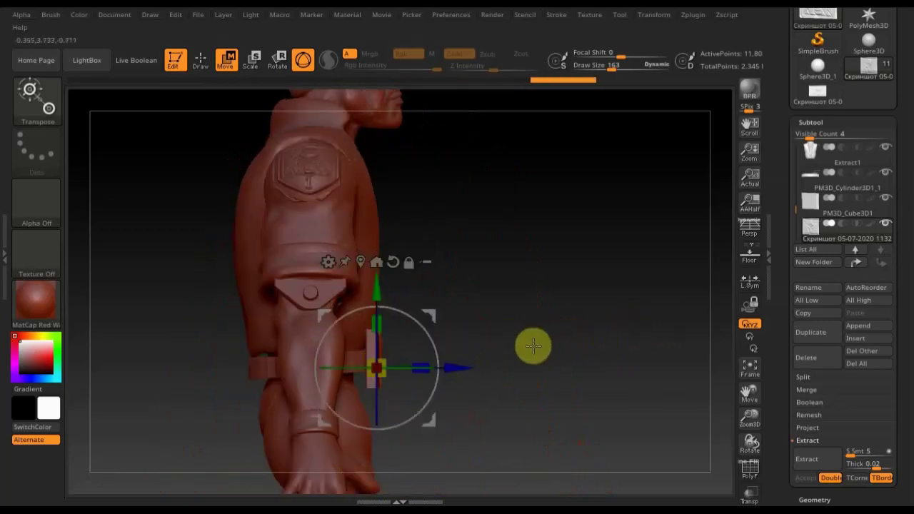
left_click_drag(534, 346, 528, 345)
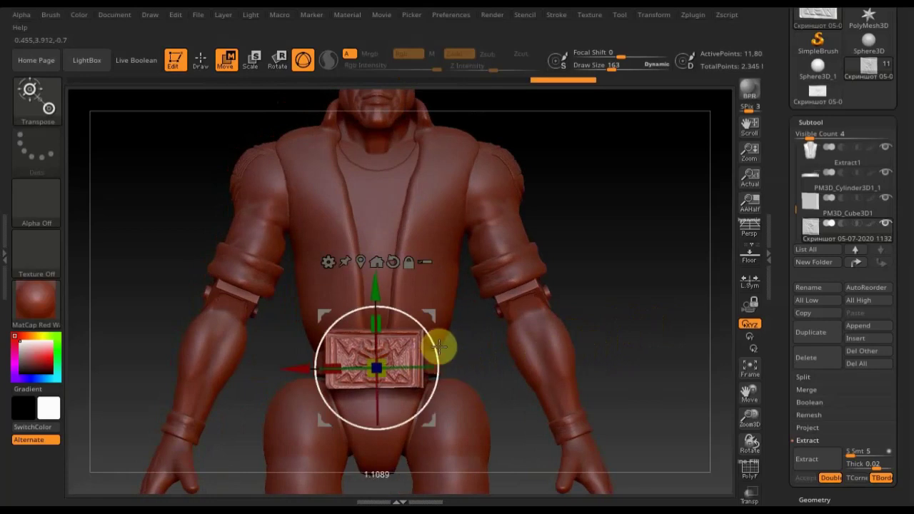
left_click_drag(439, 346, 295, 371)
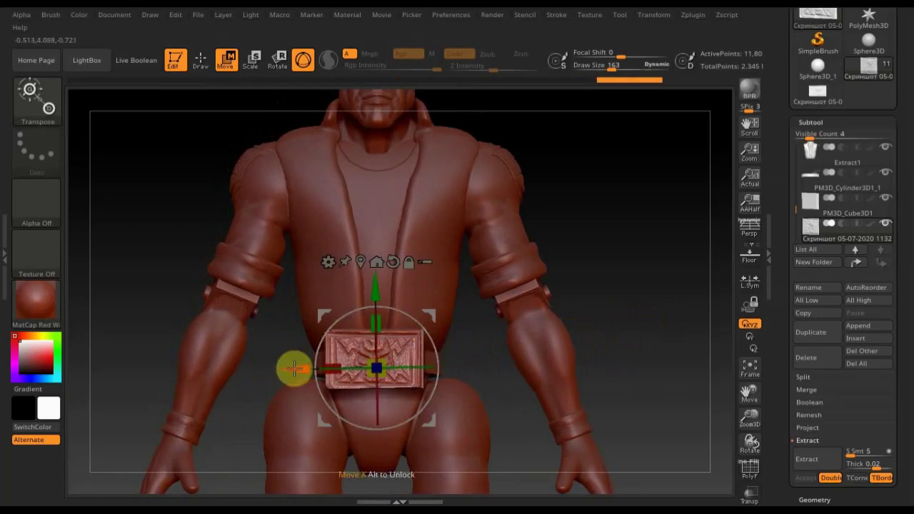
- Check the buckle from the side, then reactivate the transform gizmo
left_click(201, 60)
mouse_move(652, 279)
left_mouse_down()
mouse_move(680, 278)
mouse_move(561, 312)
mouse_move(584, 408)
mouse_move(576, 381)
mouse_move(561, 388)
mouse_move(568, 392)
mouse_move(304, 106)
left_mouse_up()
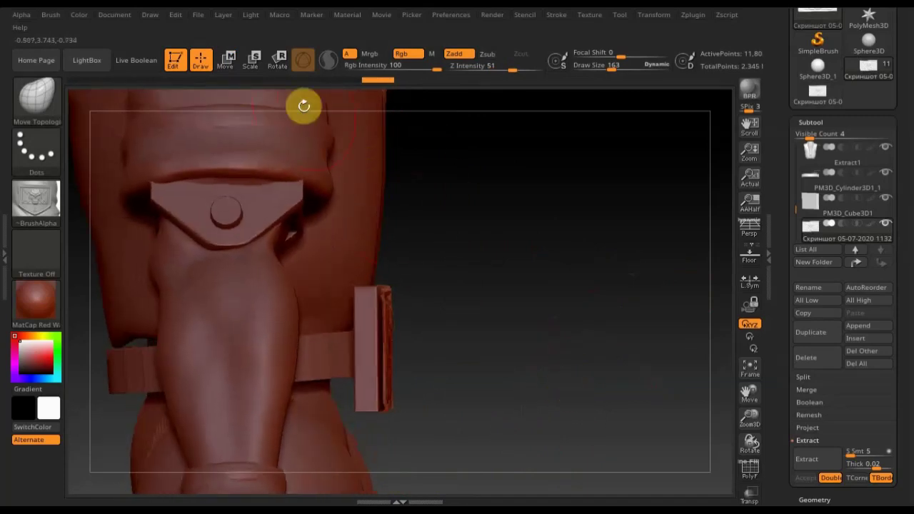
left_click(228, 61)
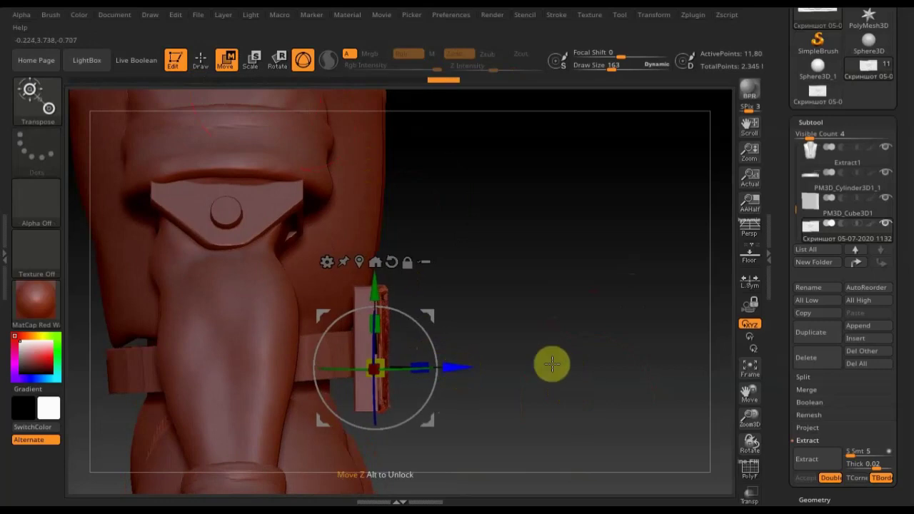
key("y")
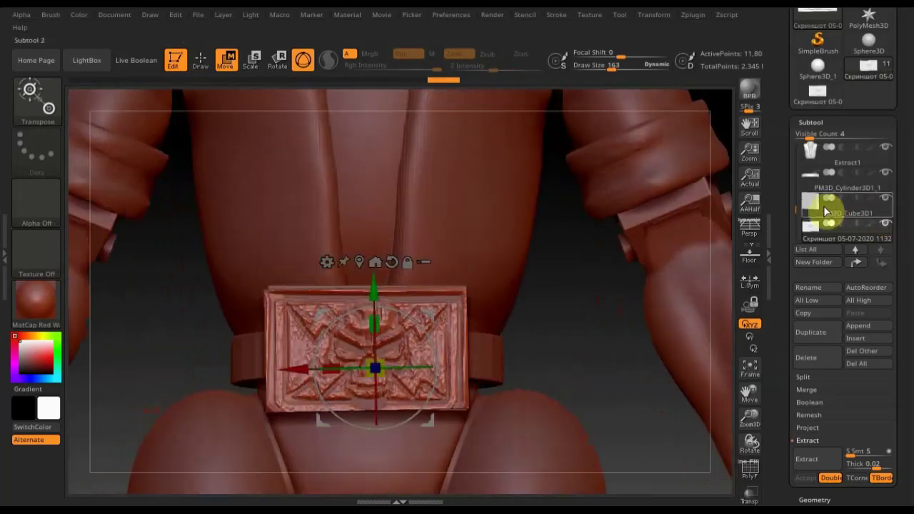
- Select PM3D_Cube3D1, move it forward and thicken it in depth behind the relief
left_click(823, 207)
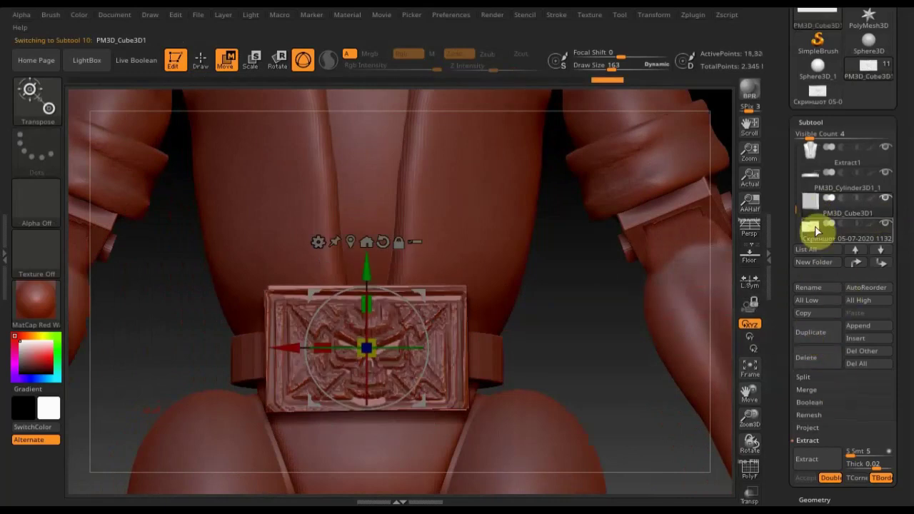
mouse_move(645, 356)
left_mouse_down()
mouse_move(658, 354)
mouse_move(635, 352)
mouse_move(650, 357)
left_mouse_up()
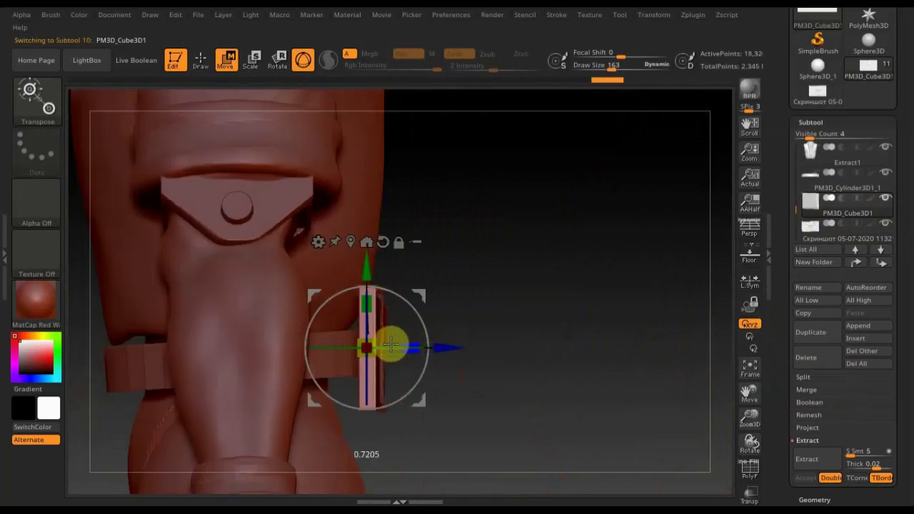
left_click_drag(442, 347, 459, 350)
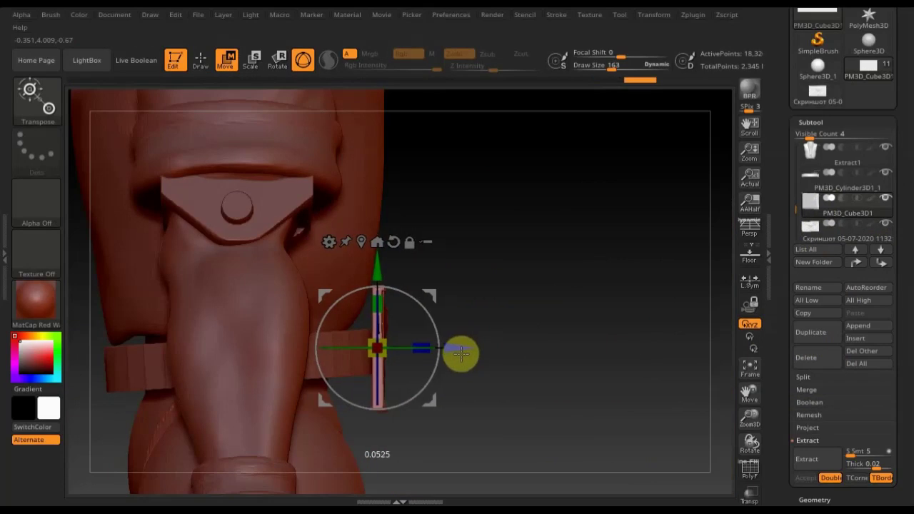
left_click_drag(462, 351, 460, 384)
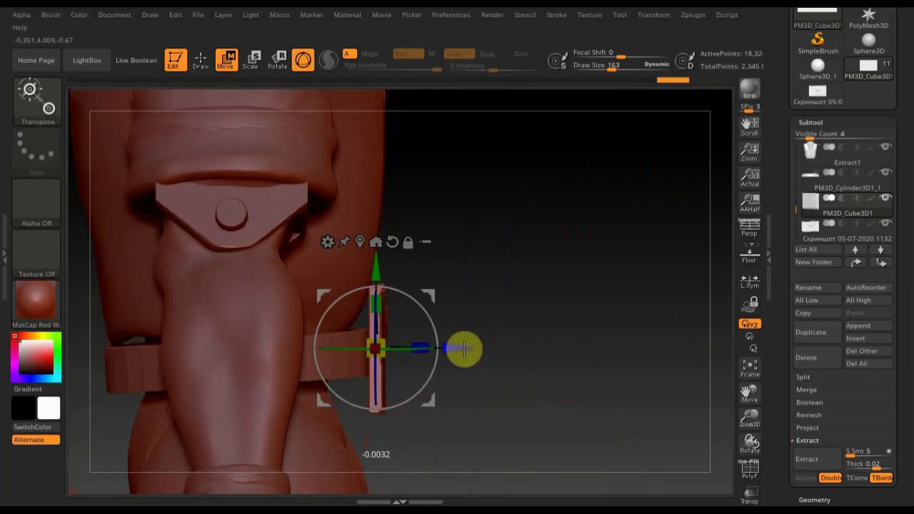
left_click_drag(464, 349, 463, 347)
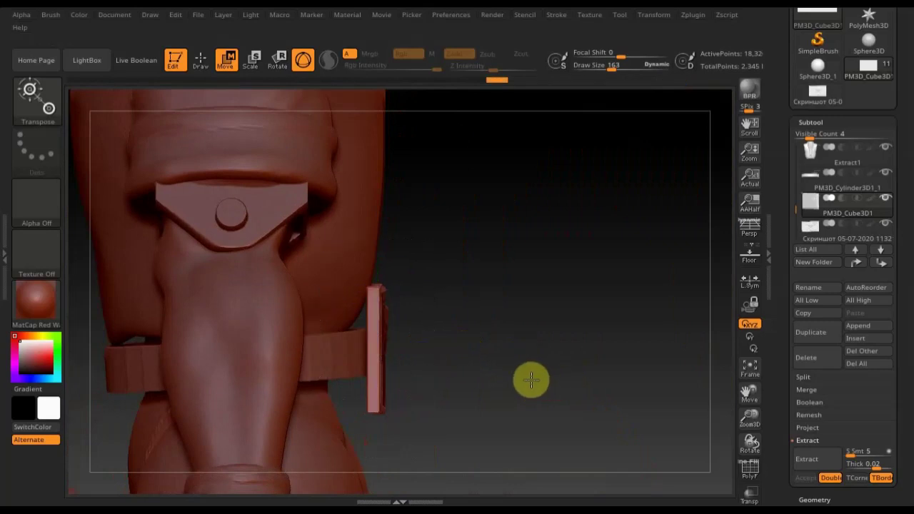
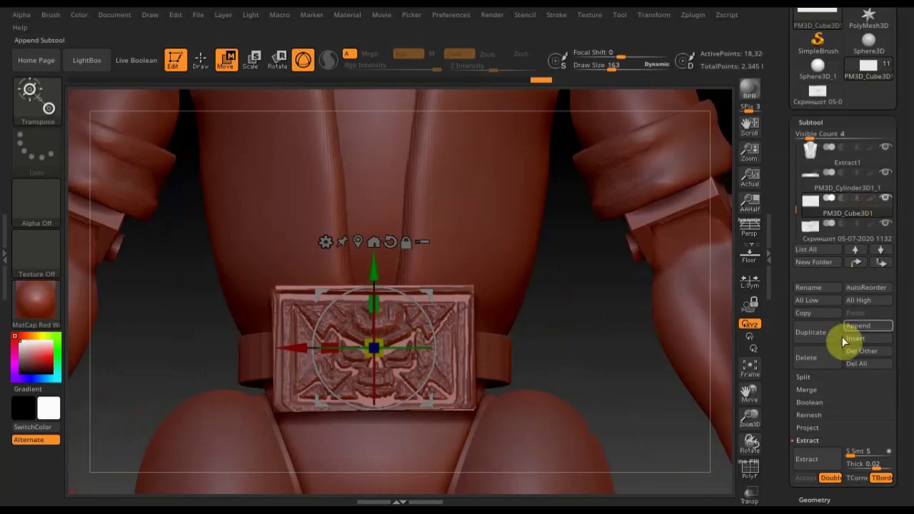
- Merge the ornate badge down into the buckle plate and scale the plate to fit
left_click(812, 391)
left_click(814, 402)
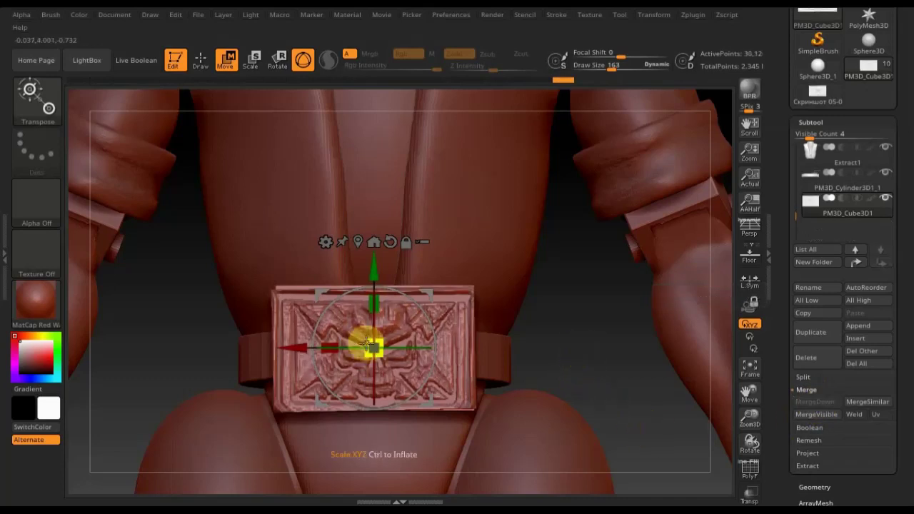
left_click_drag(382, 354, 364, 320)
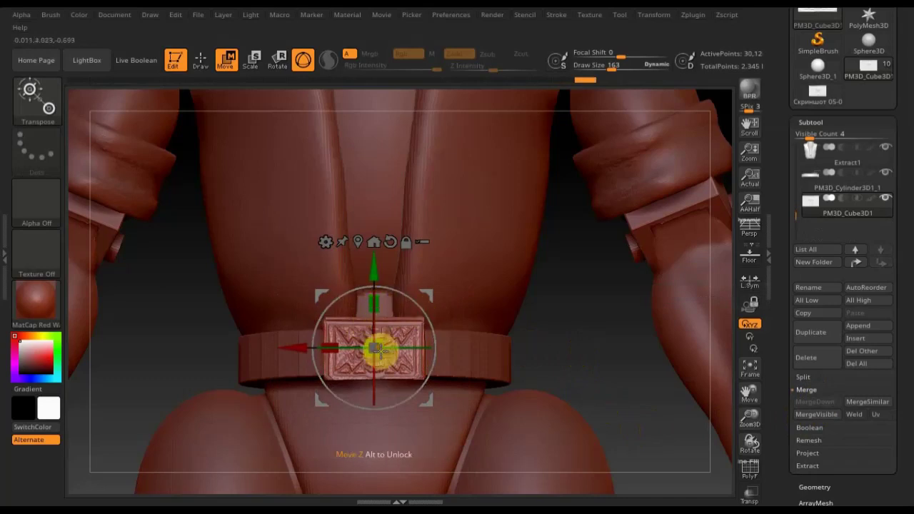
left_click_drag(384, 355, 386, 357)
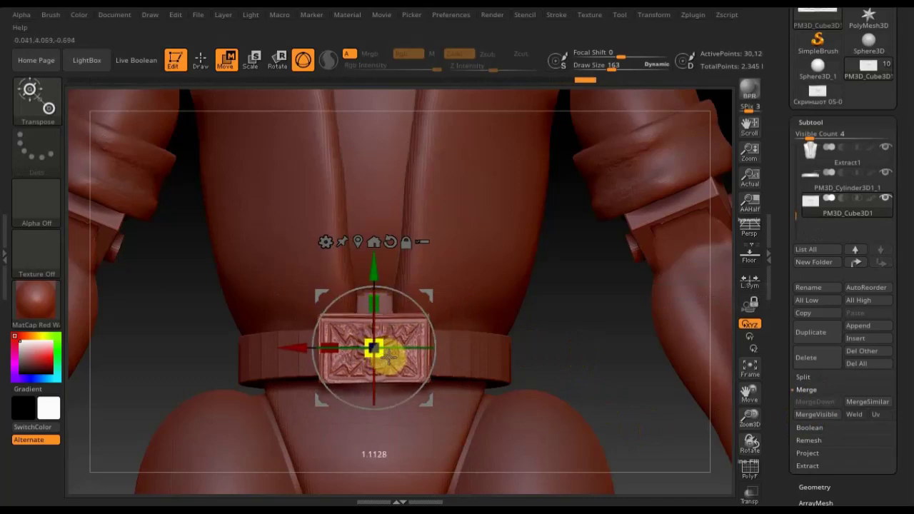
mouse_move(564, 363)
left_mouse_down()
mouse_move(632, 378)
mouse_move(557, 357)
left_mouse_up()
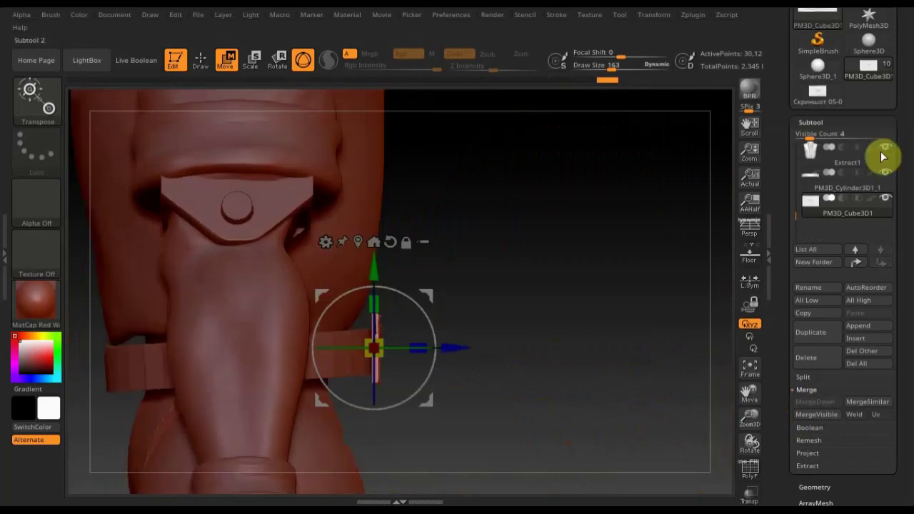
- Thin the belt band along one axis and shift the buckle plate slightly sideways
left_click(817, 187)
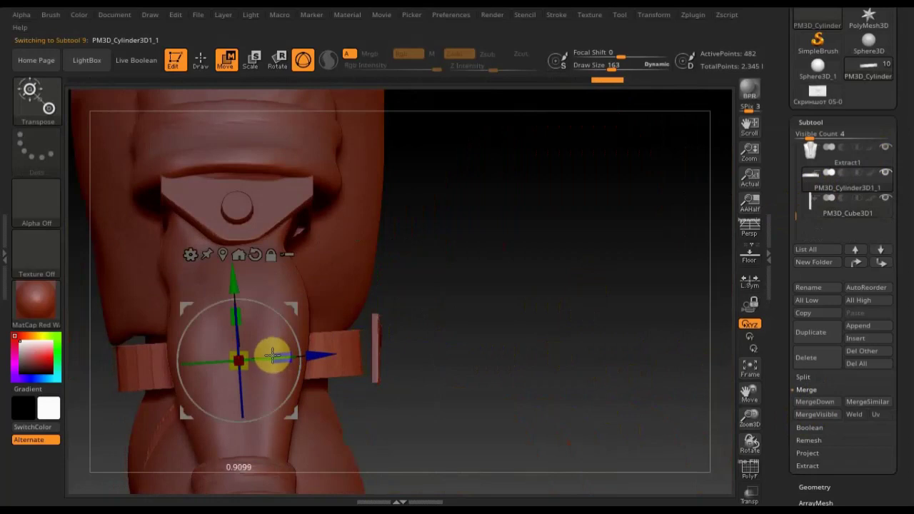
left_click_drag(272, 355, 261, 359)
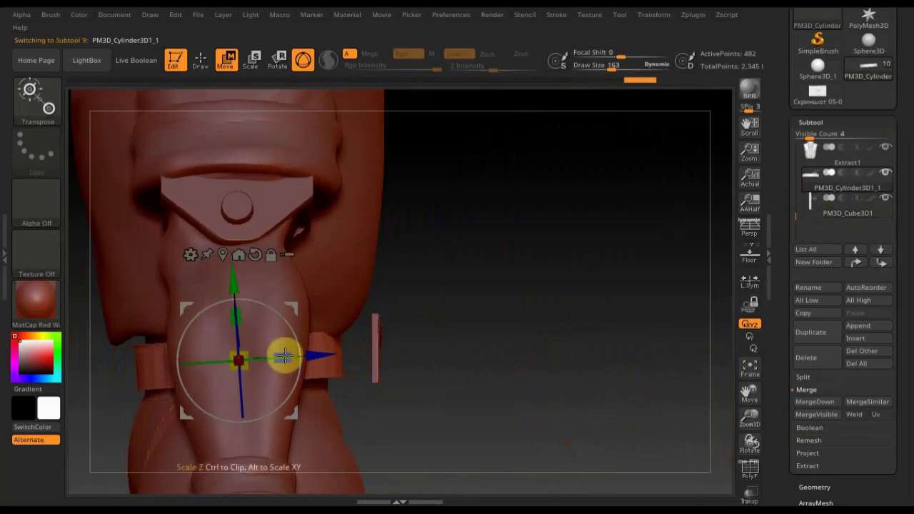
left_click(843, 206)
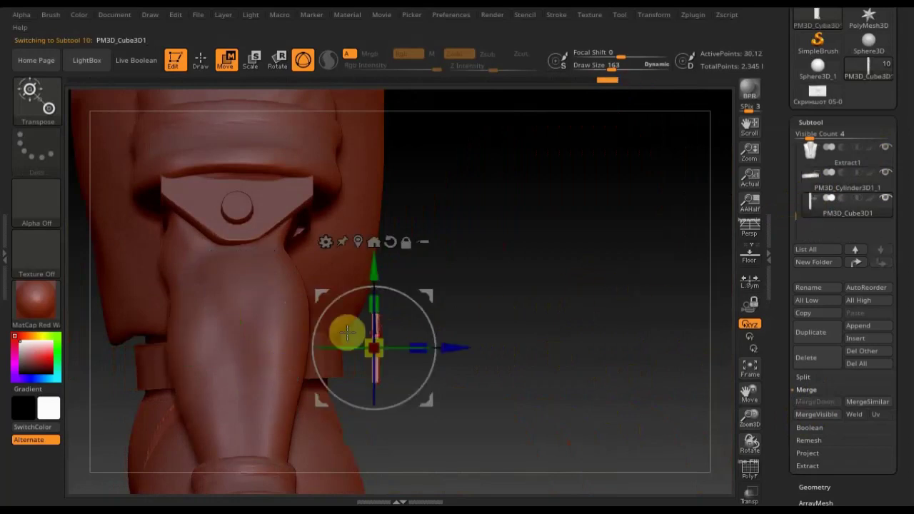
left_click_drag(456, 348, 421, 359)
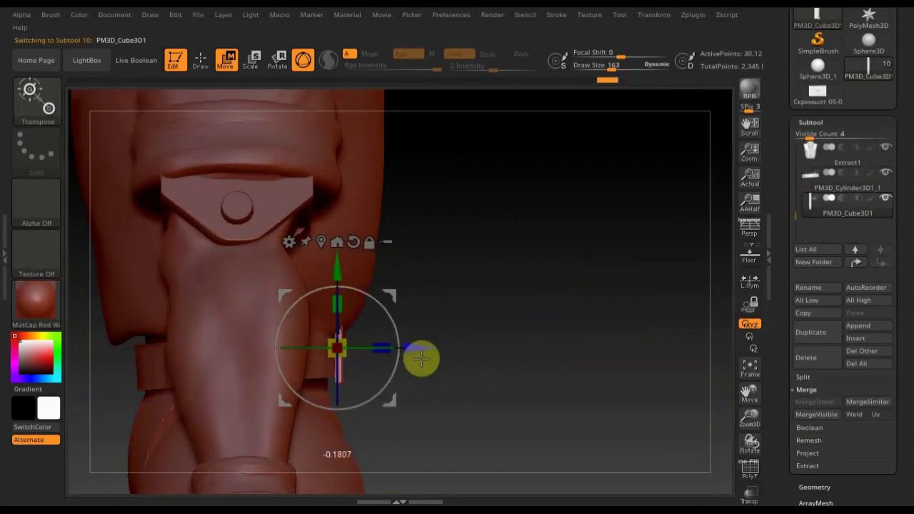
mouse_move(530, 317)
left_mouse_down("shift")
mouse_move(483, 320)
mouse_move(523, 307)
left_mouse_up("shift")
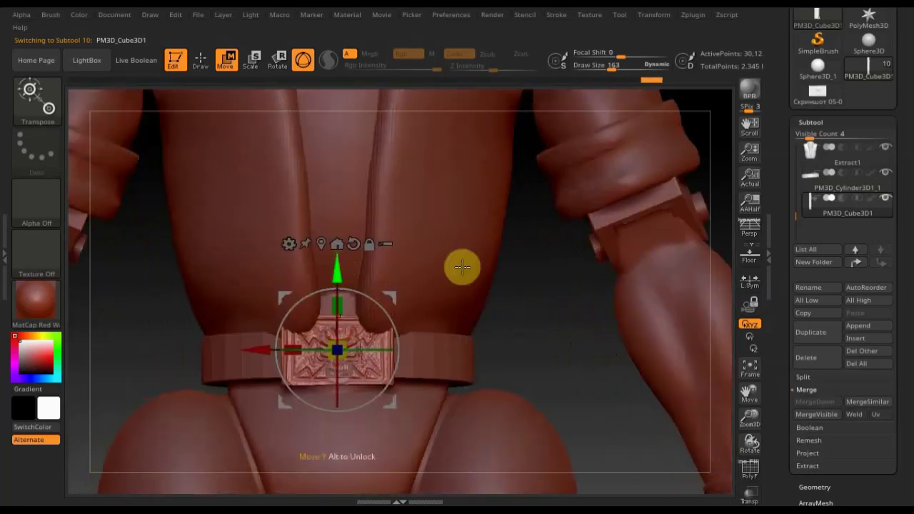
- Reselect the belt band, return to Draw mode and zoom out to the whole figure
left_click(810, 187)
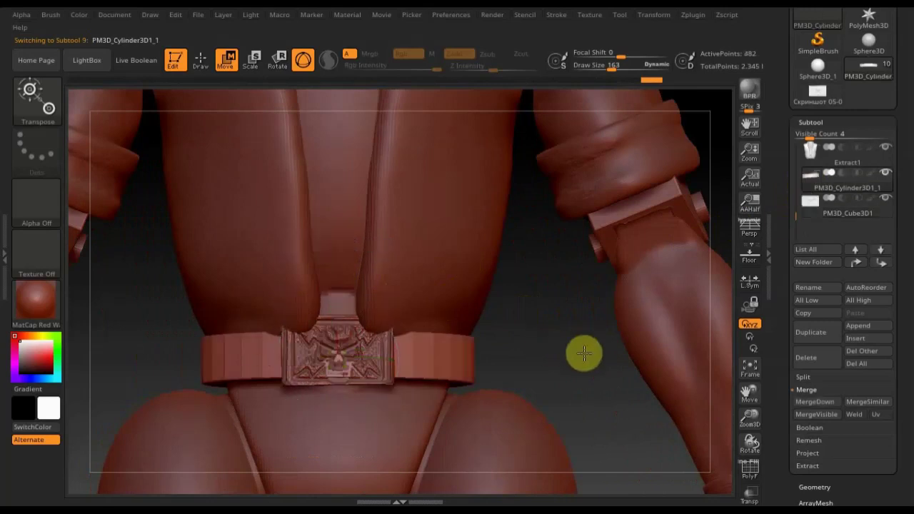
mouse_move(581, 352)
left_mouse_down("shift")
mouse_move(603, 350)
mouse_move(604, 359)
left_mouse_up("shift")
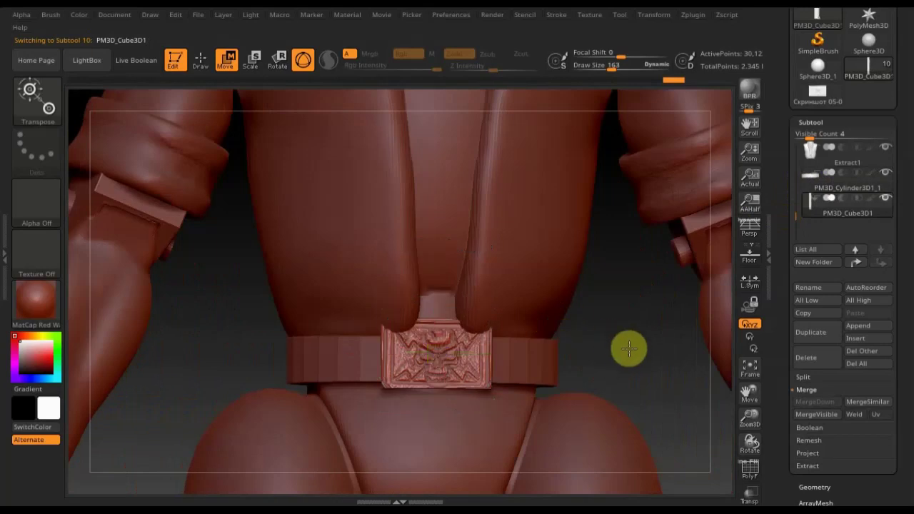
left_click(200, 62)
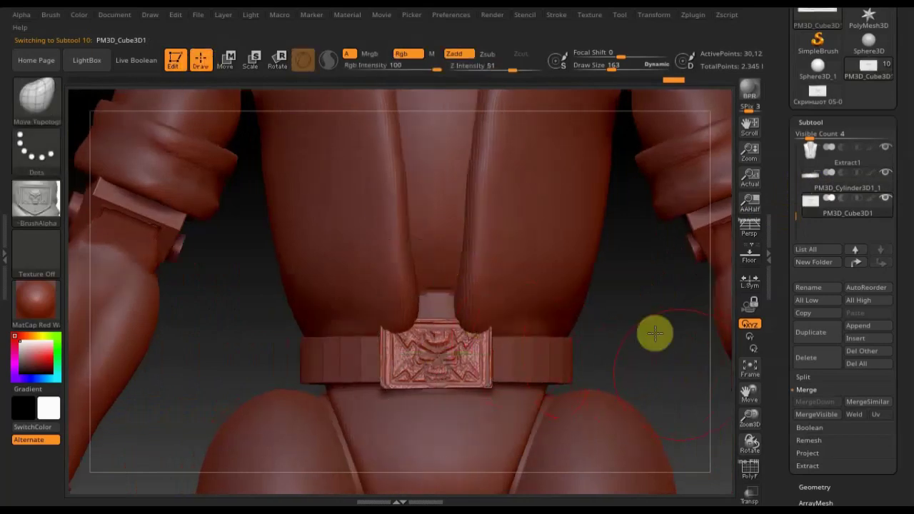
mouse_move(638, 267)
left_mouse_down("alt")
mouse_move(610, 204)
mouse_move(587, 110)
left_mouse_up("alt")
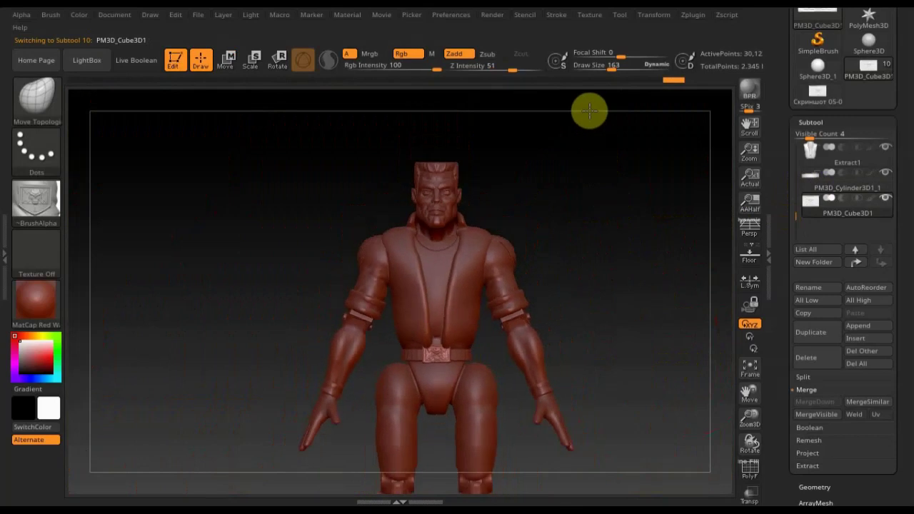
- Append a Cube3D, shrink it to a small block and move it down to the waist
left_click(862, 326)
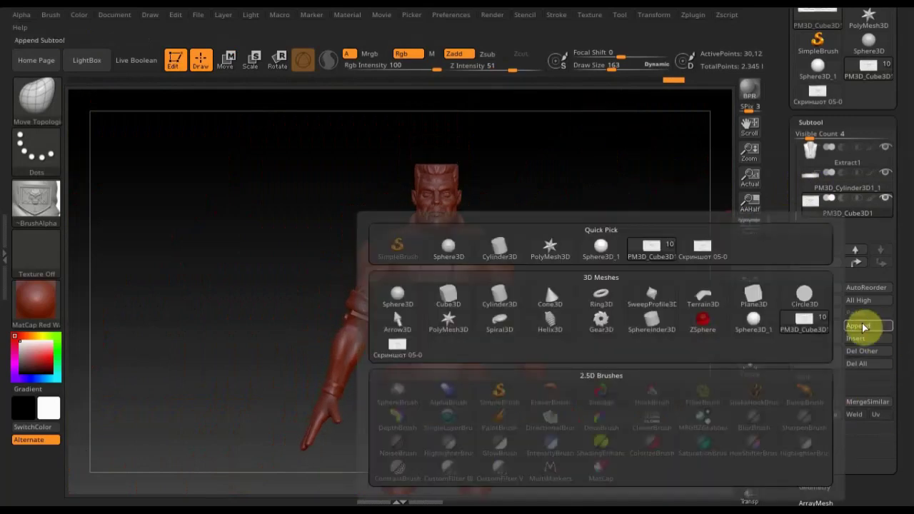
left_click(450, 300)
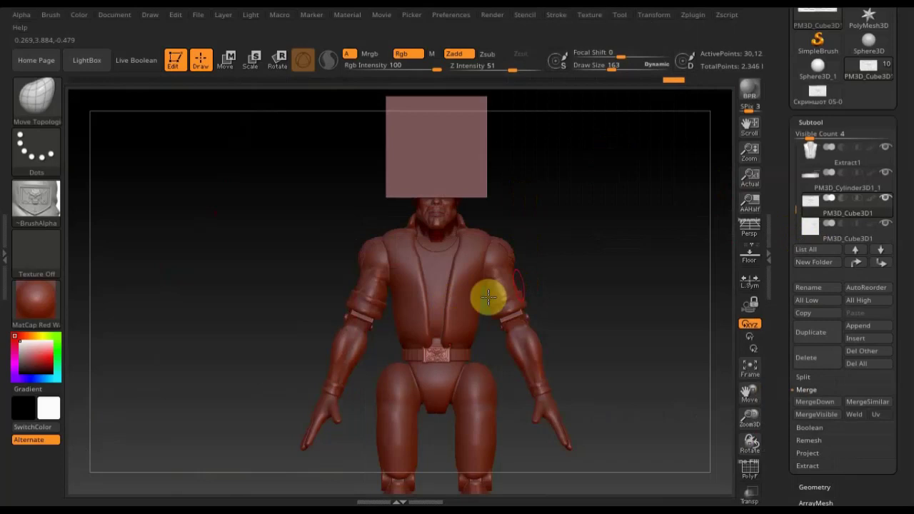
key("n")
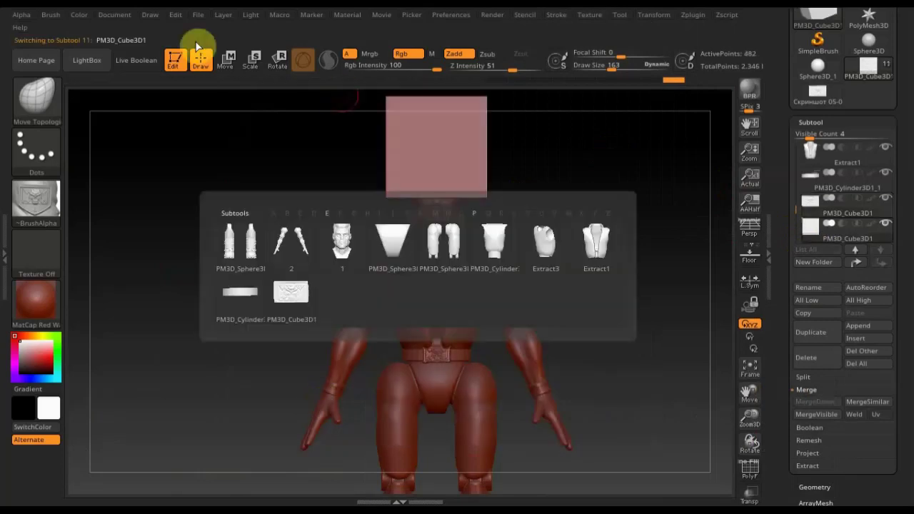
left_click(224, 60)
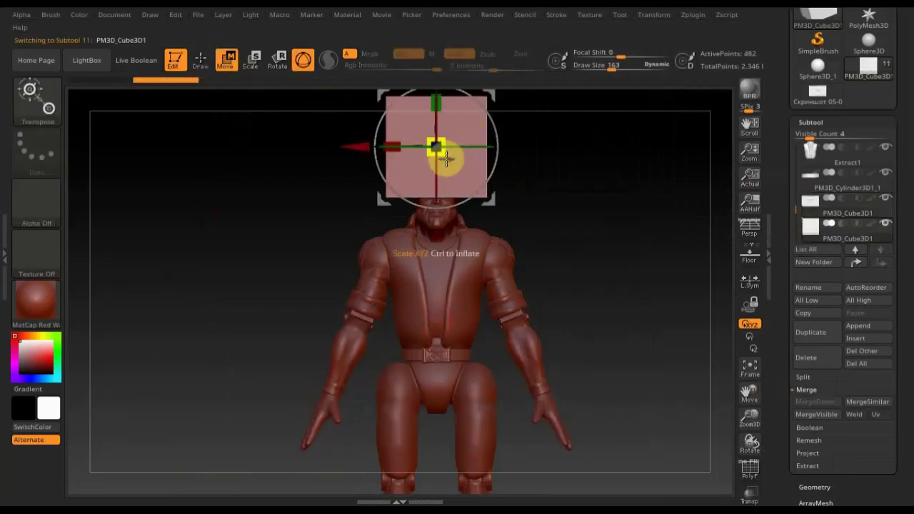
left_click_drag(436, 150, 418, 133)
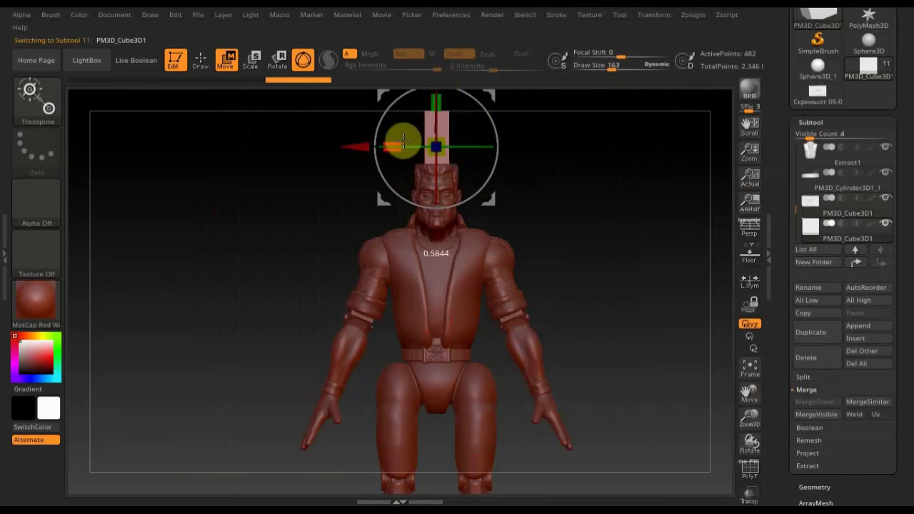
left_click_drag(409, 148, 325, 423)
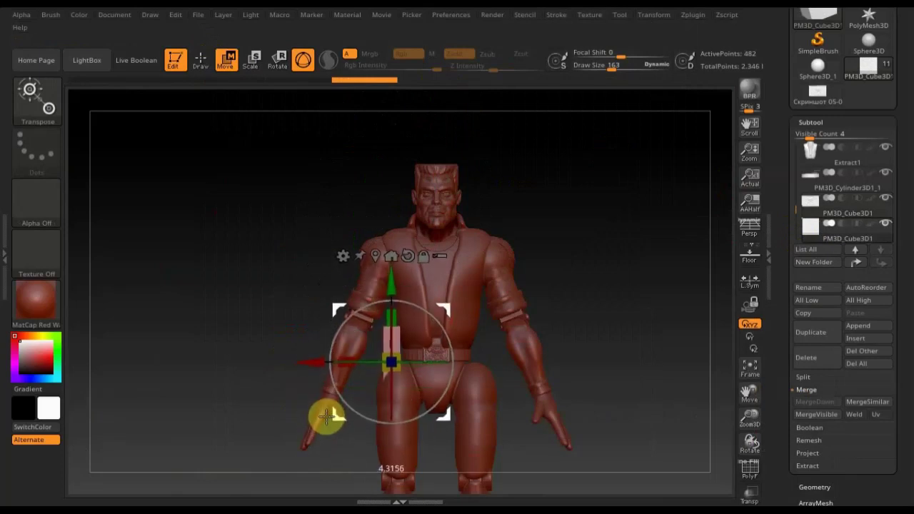
- Tilt the block about 20 degrees, stretch it taller and nudge it toward the buckle
right_click_drag(630, 285, 607, 318, "alt")
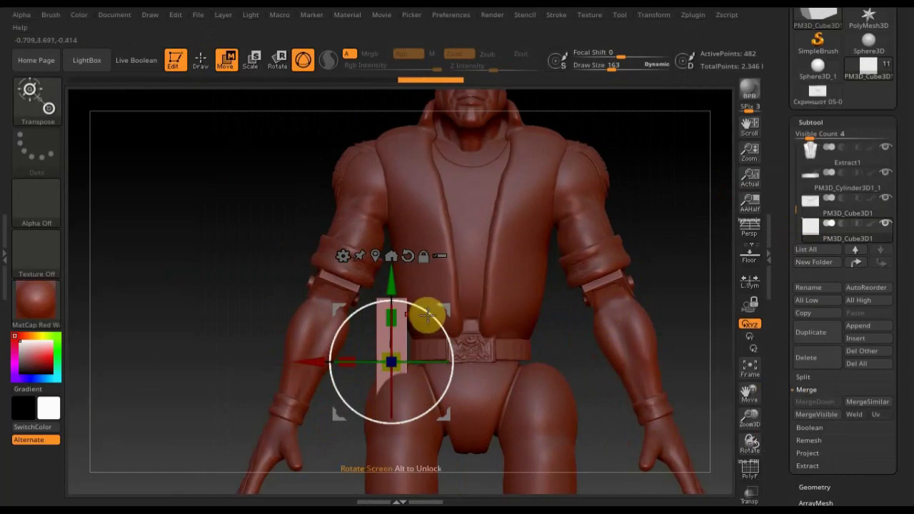
mouse_move(436, 311)
left_mouse_down()
mouse_move(449, 332)
mouse_move(428, 316)
left_mouse_up()
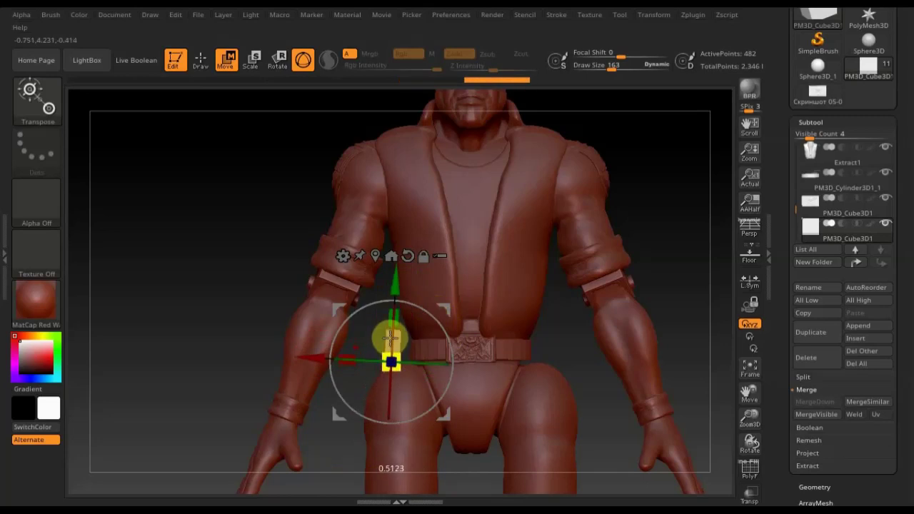
left_click_drag(205, 304, 210, 304)
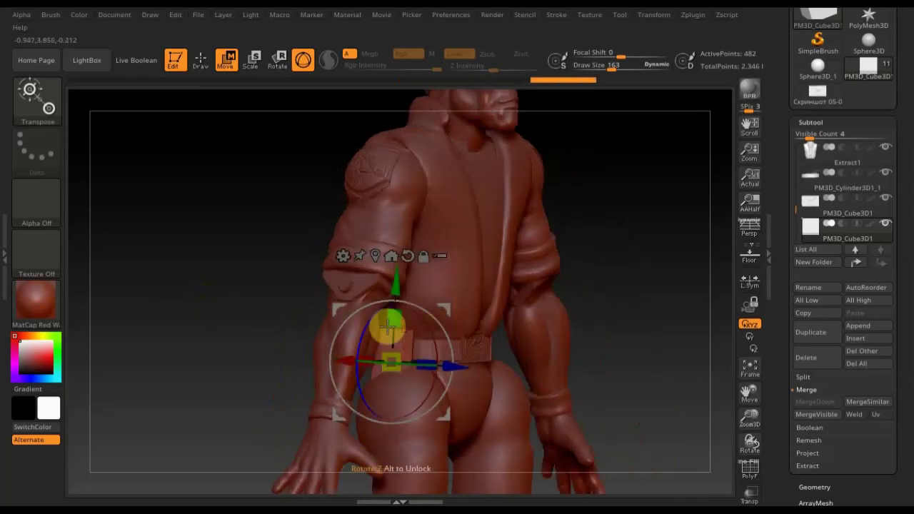
left_click_drag(398, 291, 402, 291)
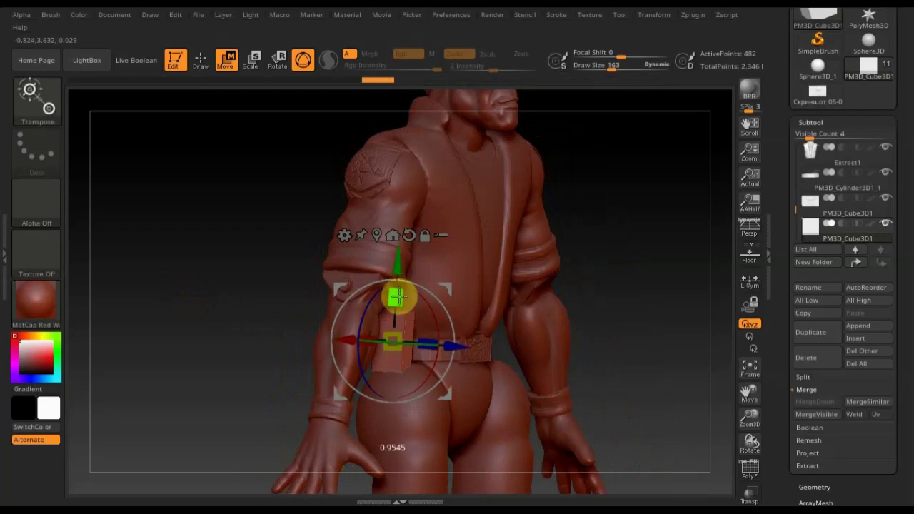
left_click_drag(612, 309, 611, 310)
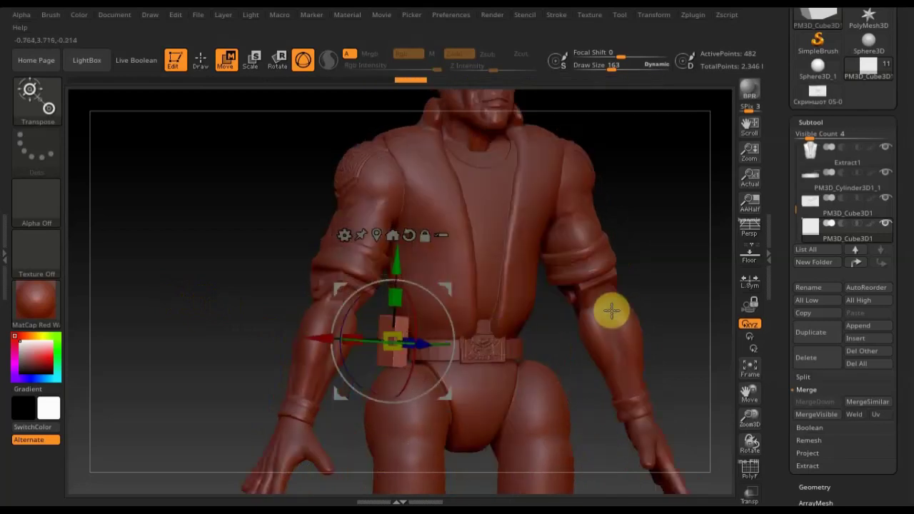
left_click_drag(340, 340, 330, 339)
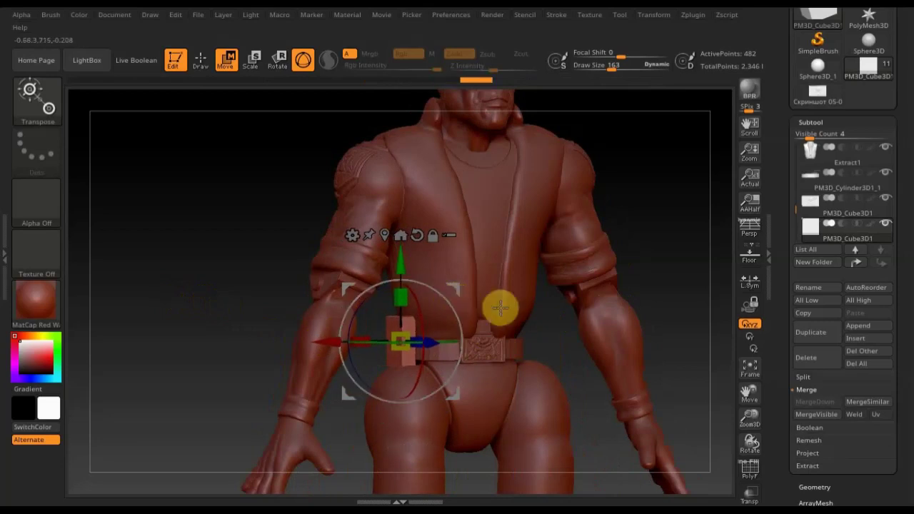
left_click_drag(673, 284, 664, 287)
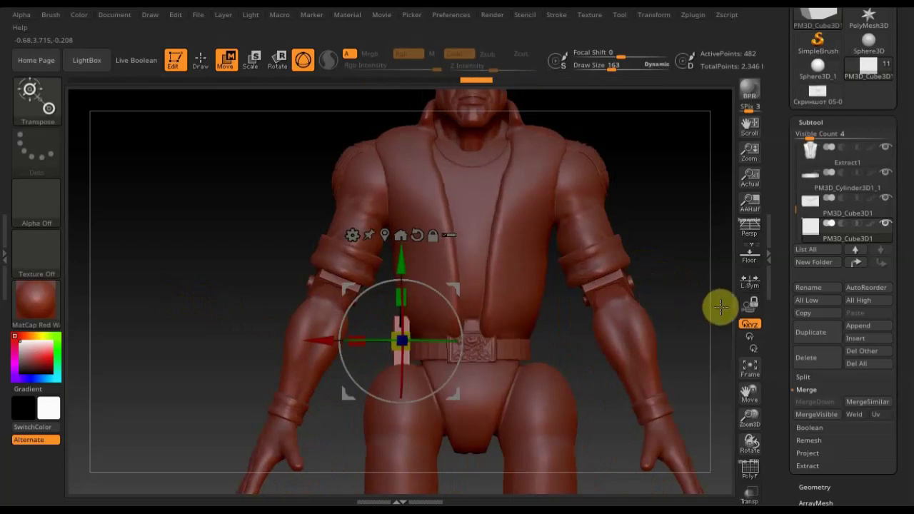
- Realign the transform gizmo on the belt block while checking it from side and back views
left_click_drag(720, 306, 738, 302)
mouse_move(622, 322)
left_mouse_down()
mouse_move(653, 393)
mouse_move(626, 373)
left_mouse_up()
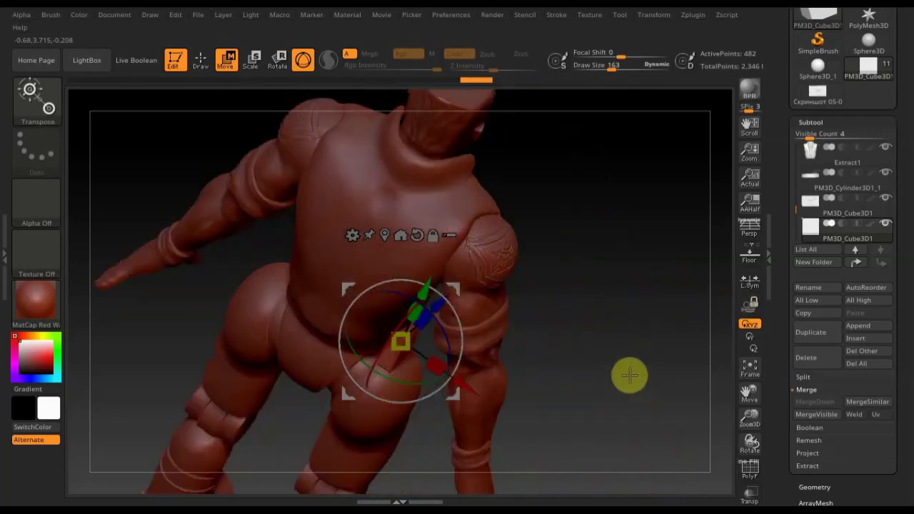
mouse_move(597, 420)
left_mouse_down()
mouse_move(616, 369)
mouse_move(640, 392)
left_mouse_up()
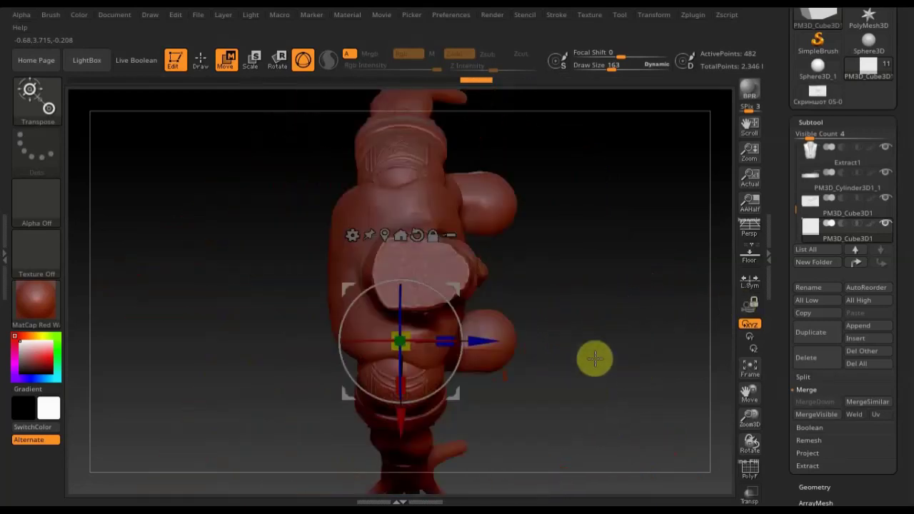
left_click_drag(483, 340, 401, 340)
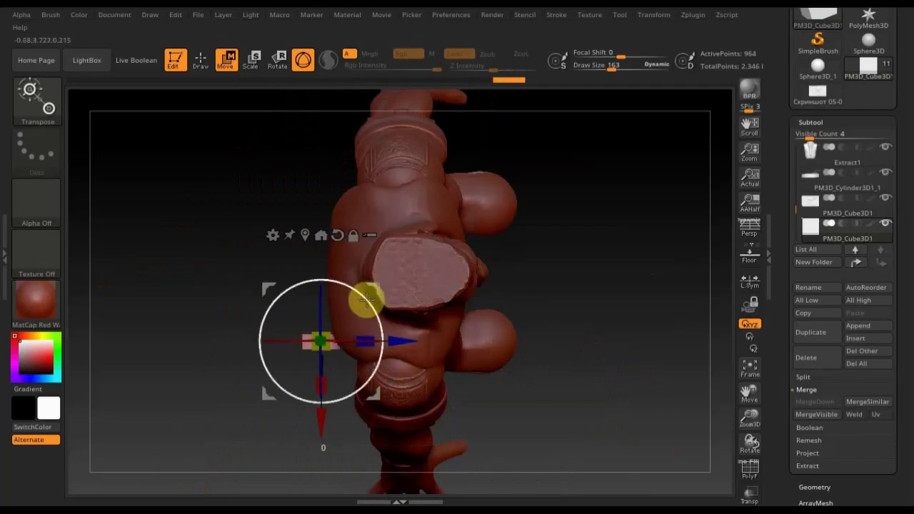
left_click_drag(365, 296, 386, 354)
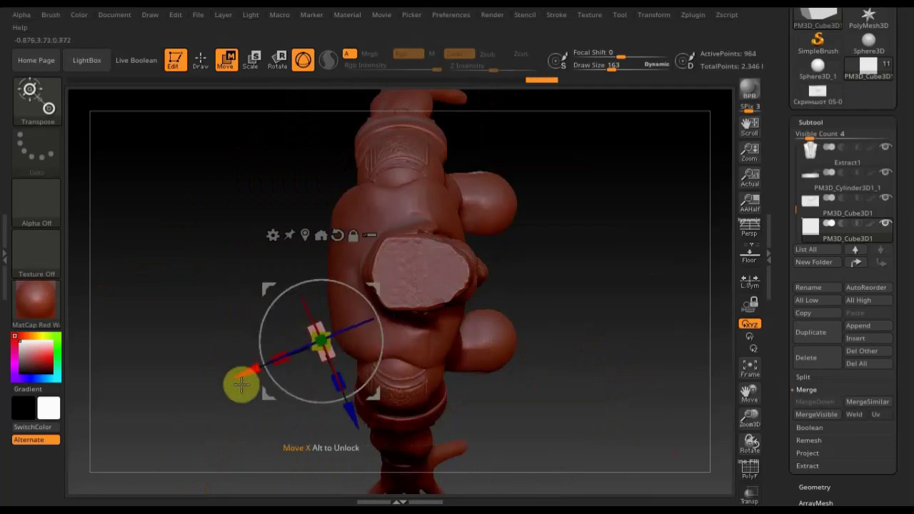
left_click_drag(238, 382, 287, 378)
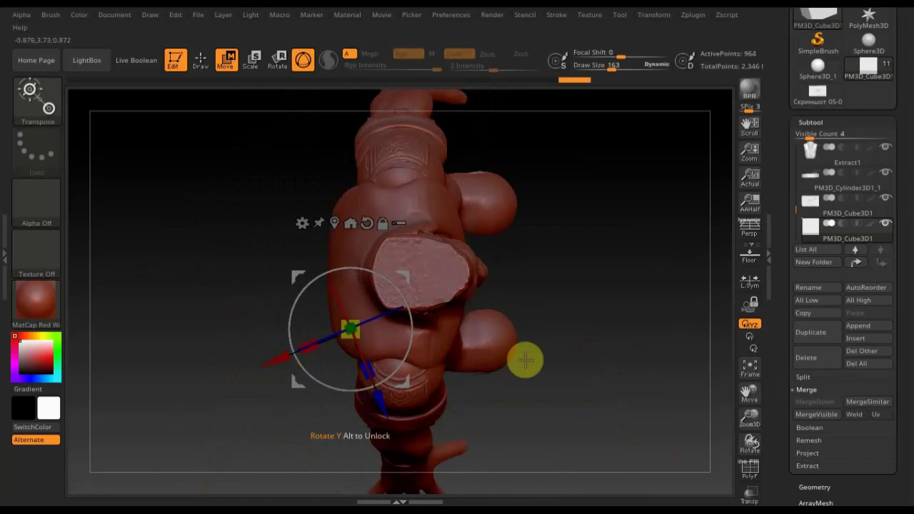
mouse_move(524, 359)
left_mouse_down()
mouse_move(638, 169)
mouse_move(618, 279)
mouse_move(671, 307)
mouse_move(592, 310)
mouse_move(672, 308)
mouse_move(664, 306)
left_mouse_up()
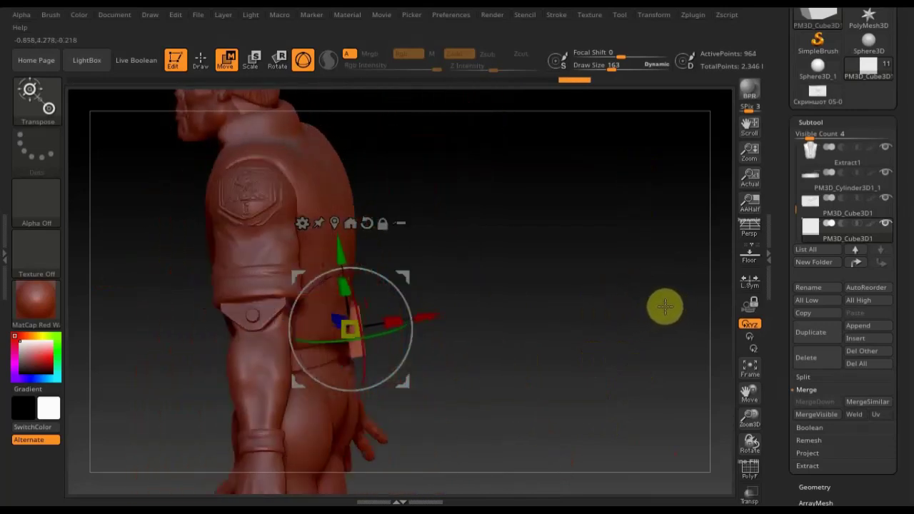
left_click_drag(421, 280, 400, 283)
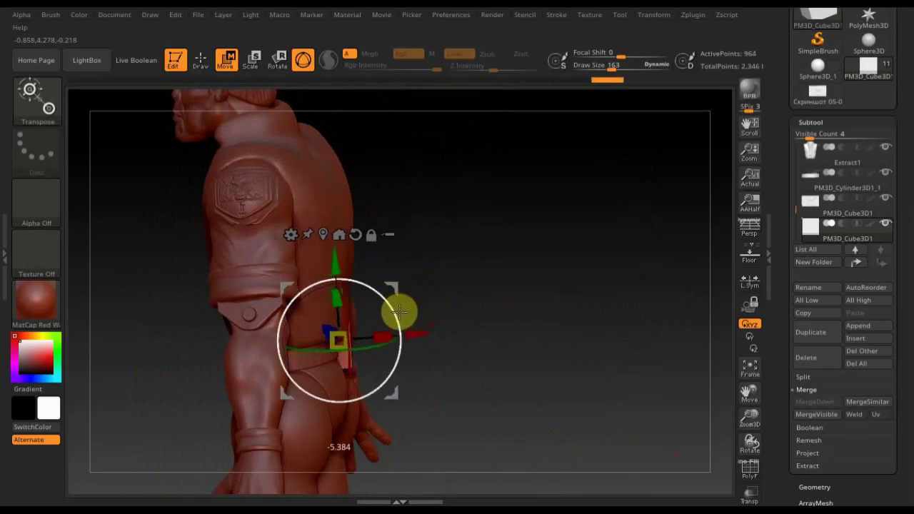
mouse_move(495, 361)
left_mouse_down()
mouse_move(608, 322)
mouse_move(591, 329)
left_mouse_up()
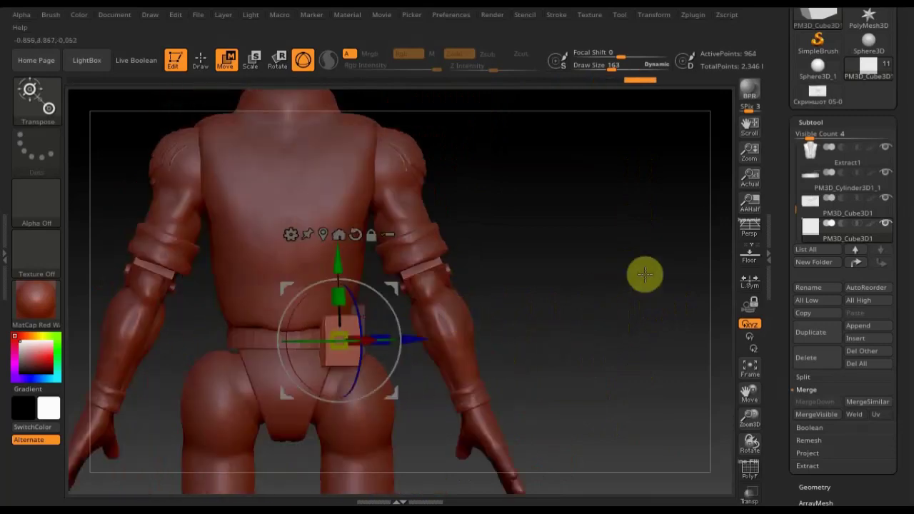
mouse_move(628, 390)
left_mouse_down()
mouse_move(626, 400)
mouse_move(469, 347)
left_mouse_up()
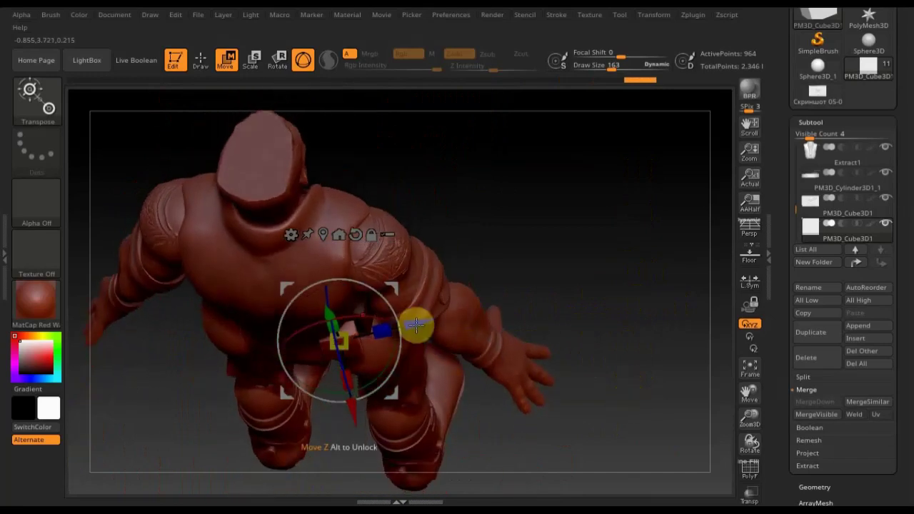
- Nudge the belt block along its depth and raise it slightly, checking back and front
left_click_drag(418, 322, 407, 328)
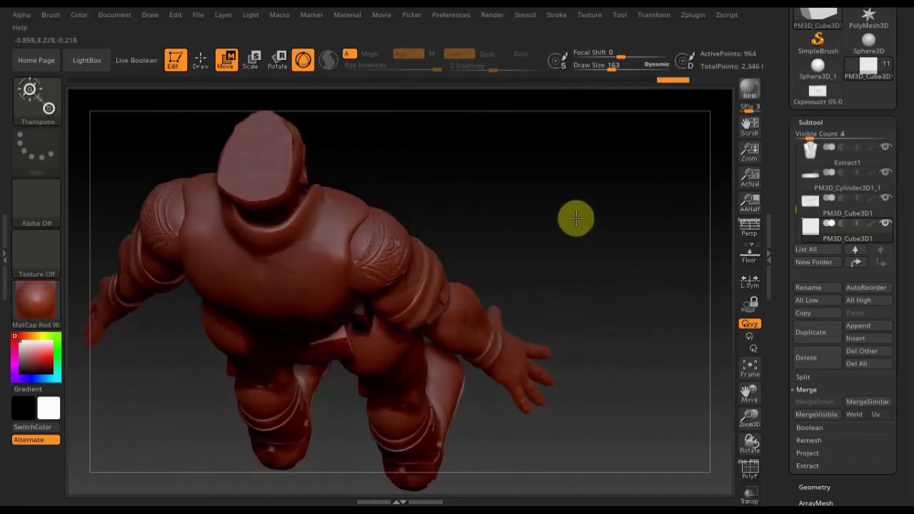
mouse_move(560, 314)
left_mouse_down()
mouse_move(571, 187)
mouse_move(582, 236)
left_mouse_up()
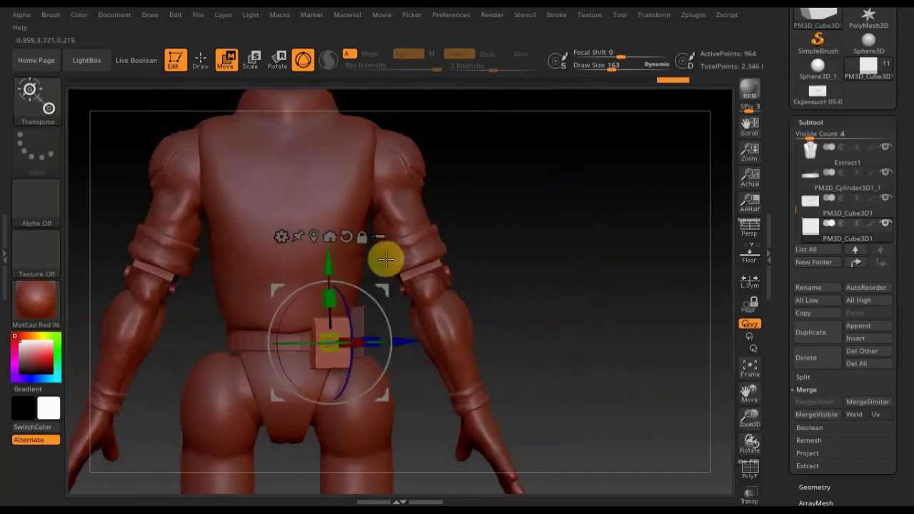
left_click_drag(323, 269, 324, 262)
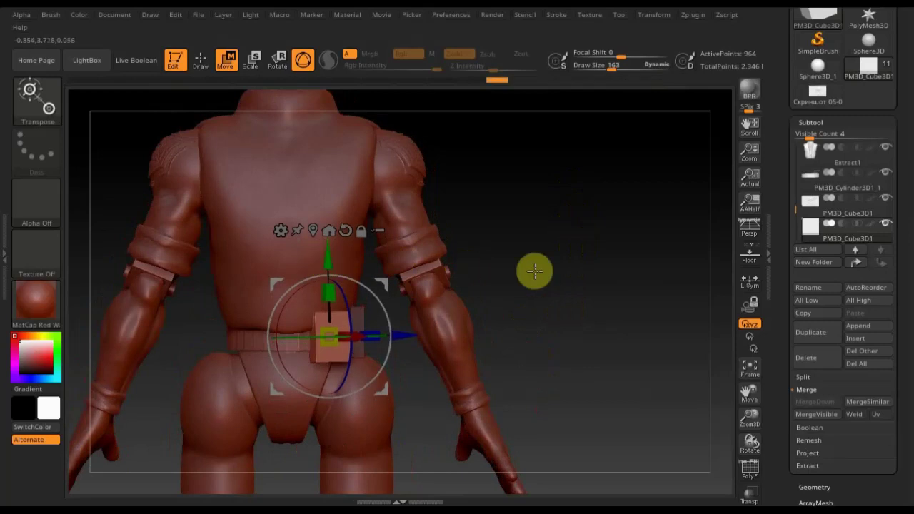
left_click_drag(499, 269, 296, 359)
mouse_move(577, 322)
left_mouse_down()
mouse_move(483, 326)
mouse_move(336, 172)
left_mouse_up()
mouse_move(636, 215)
left_mouse_down()
mouse_move(633, 248)
mouse_move(632, 225)
left_mouse_up()
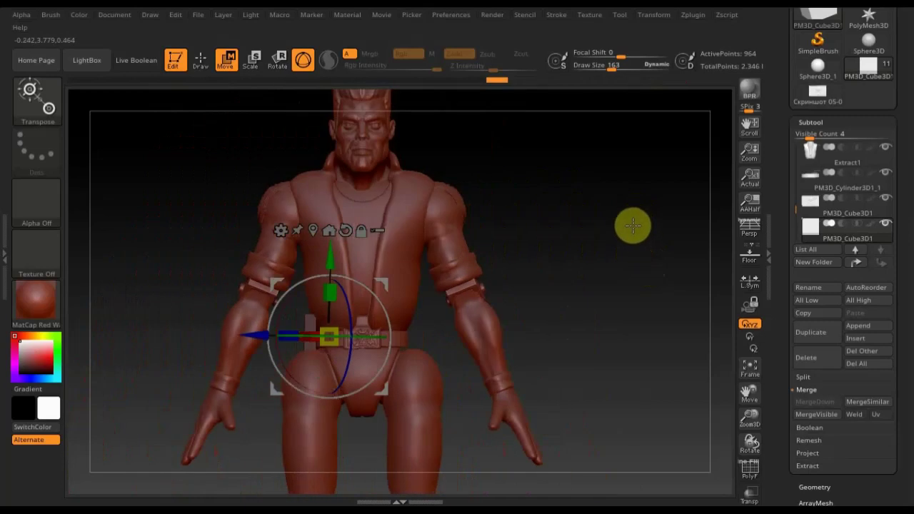
mouse_move(621, 191)
left_mouse_down()
mouse_move(606, 155)
mouse_move(598, 222)
left_mouse_up()
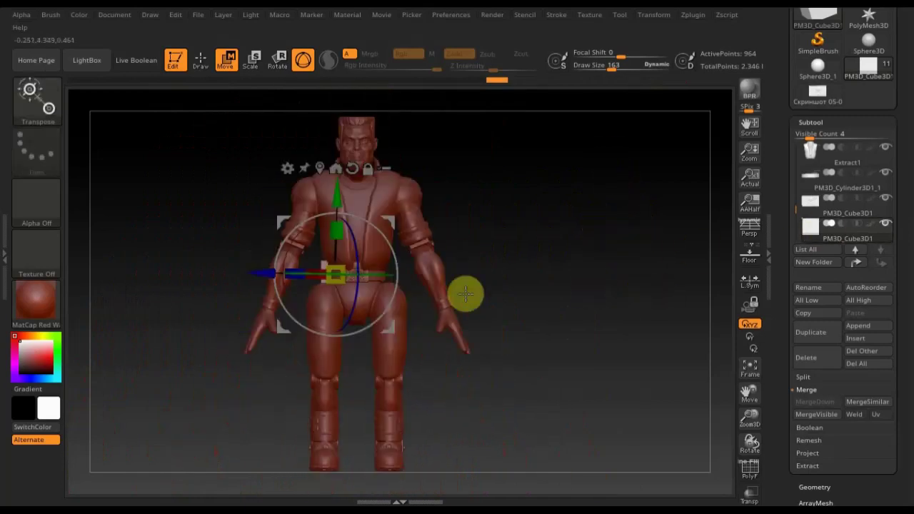
- Open Geometry > Modify Topology to mirror and weld the cube belt block
left_click(823, 489)
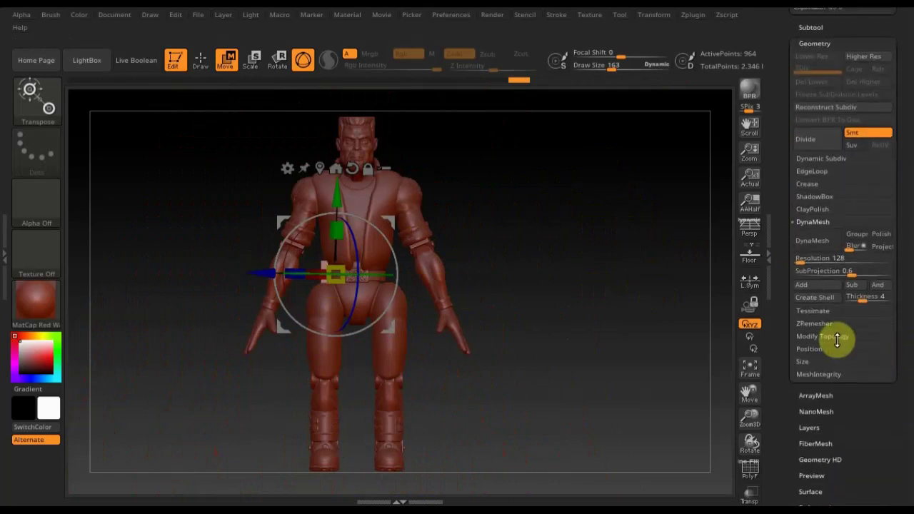
left_click(835, 336)
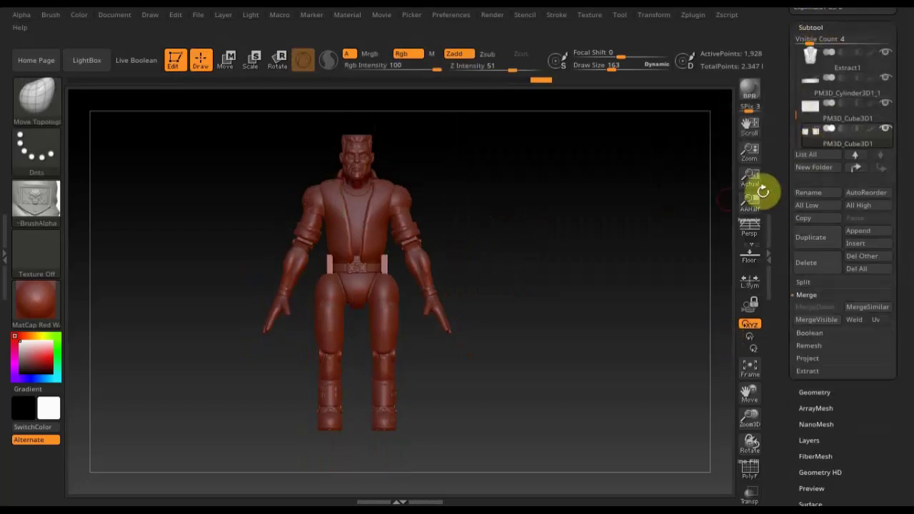
- Select the PM3D_Sphere3D3 leg part and move it down along its vertical axis
key("n")
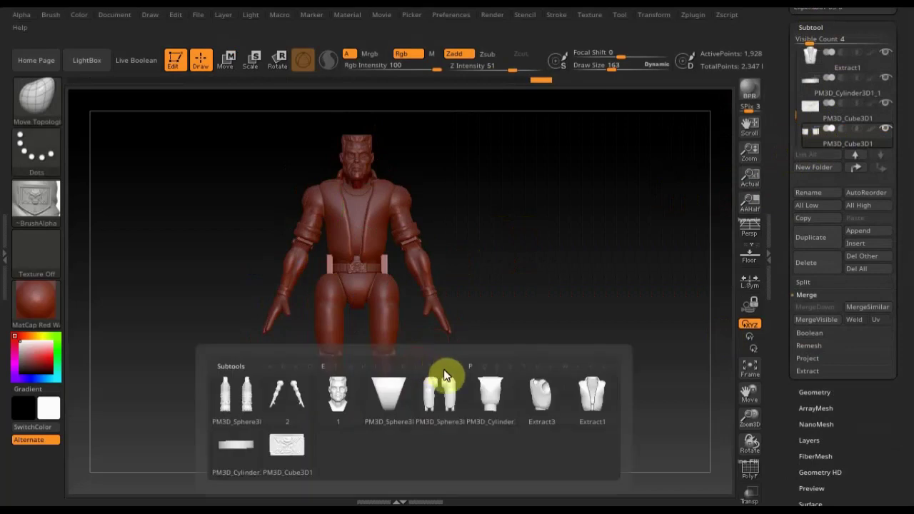
left_click(426, 404)
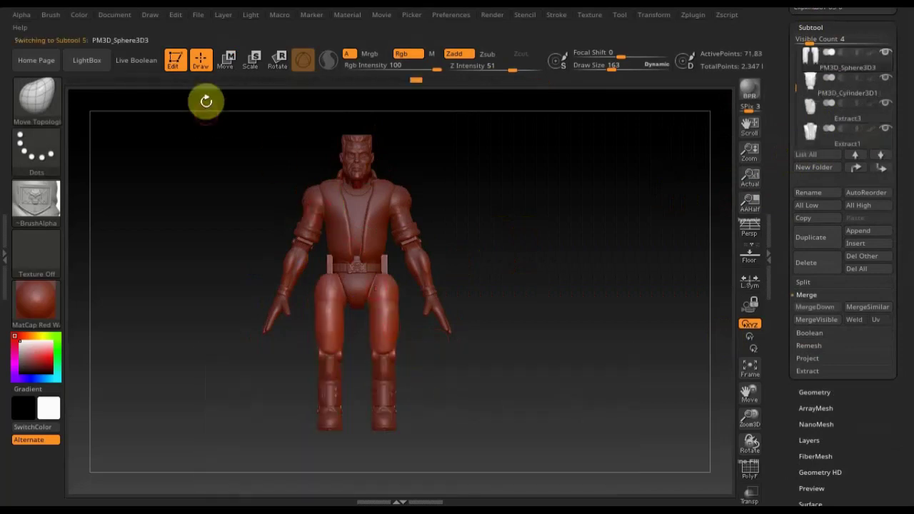
left_click(229, 63)
left_click_drag(332, 329, 332, 328)
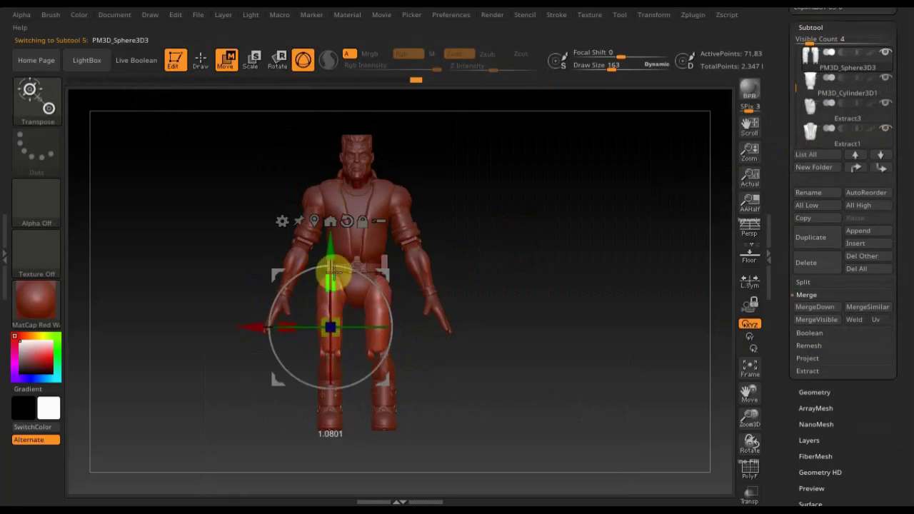
left_click_drag(332, 269, 332, 258)
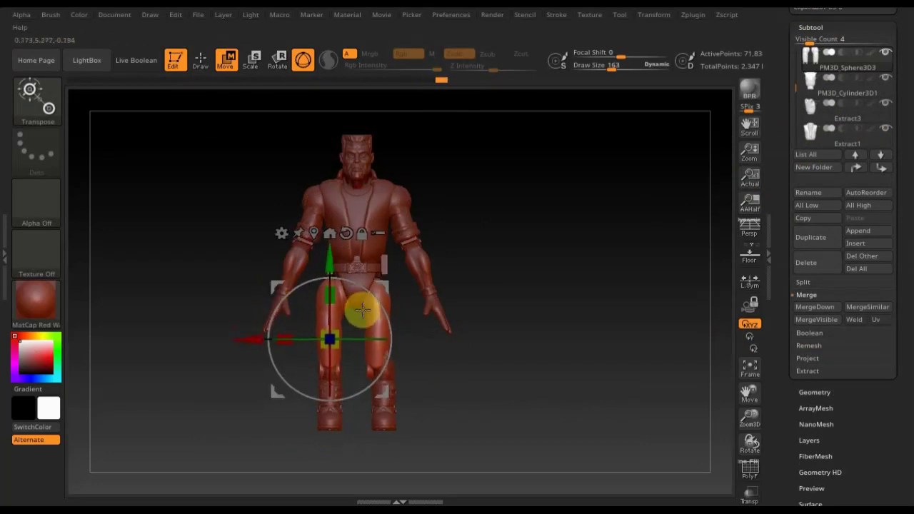
left_click_drag(328, 259, 329, 269)
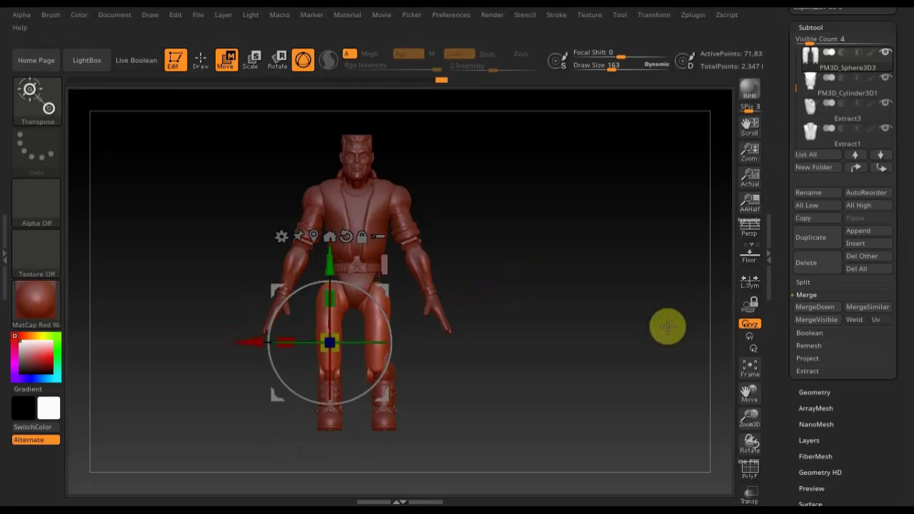
- Select PM3D_Sphere3D_1 and move that lower leg part down, checking the side profile
left_click(813, 392)
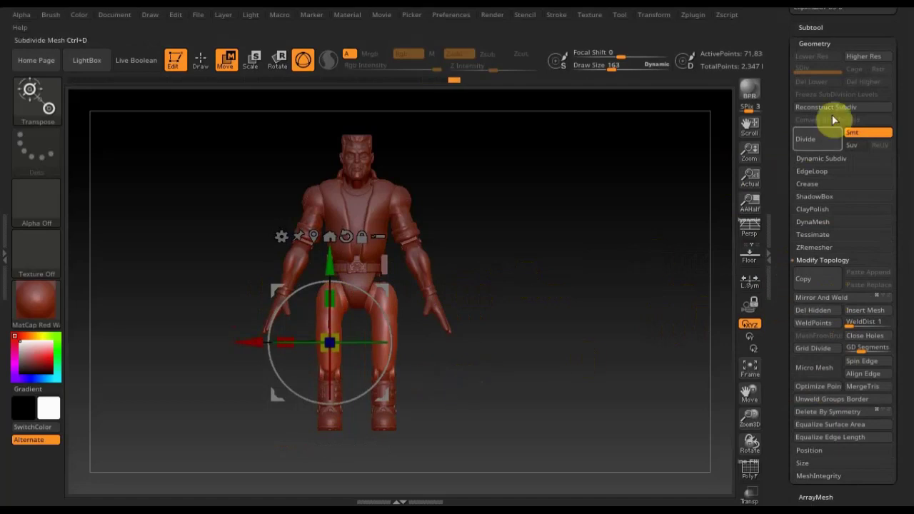
left_click(810, 26)
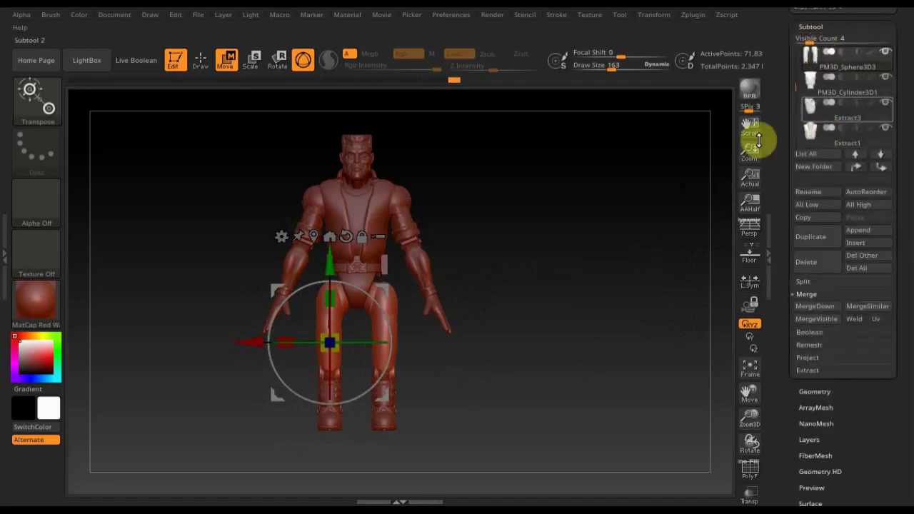
key("n")
left_click(422, 284)
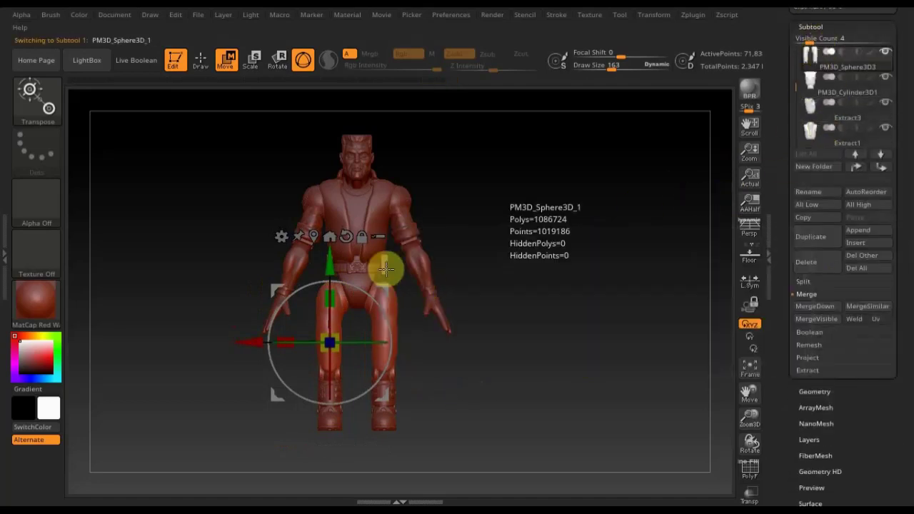
mouse_move(331, 333)
left_mouse_down()
mouse_move(318, 362)
mouse_move(323, 348)
left_mouse_up()
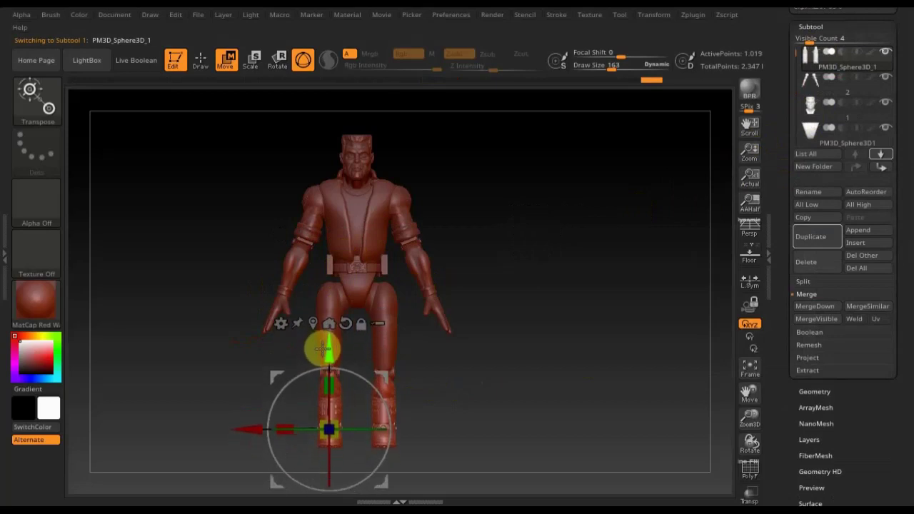
mouse_move(601, 369)
left_mouse_down()
mouse_move(647, 385)
mouse_move(590, 383)
mouse_move(589, 395)
left_mouse_up()
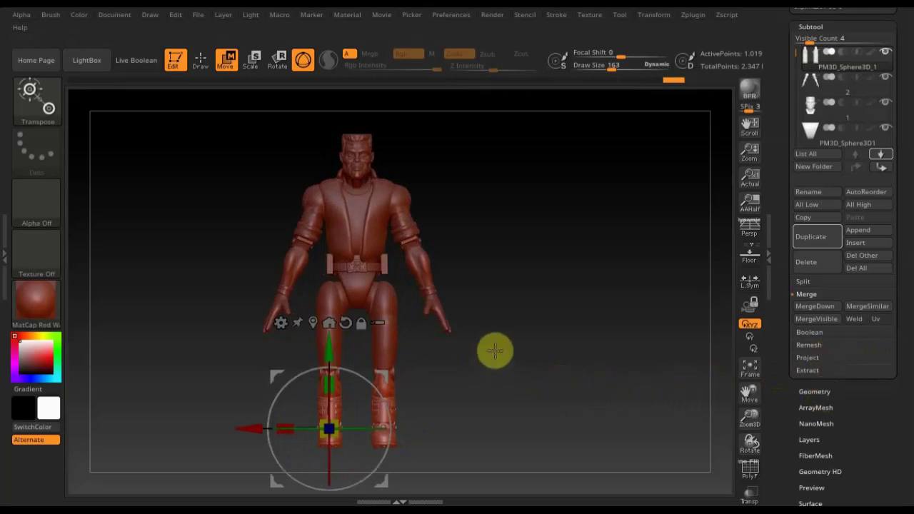
mouse_move(495, 351)
left_mouse_down("alt")
mouse_move(503, 371)
mouse_move(538, 327)
left_mouse_up("alt")
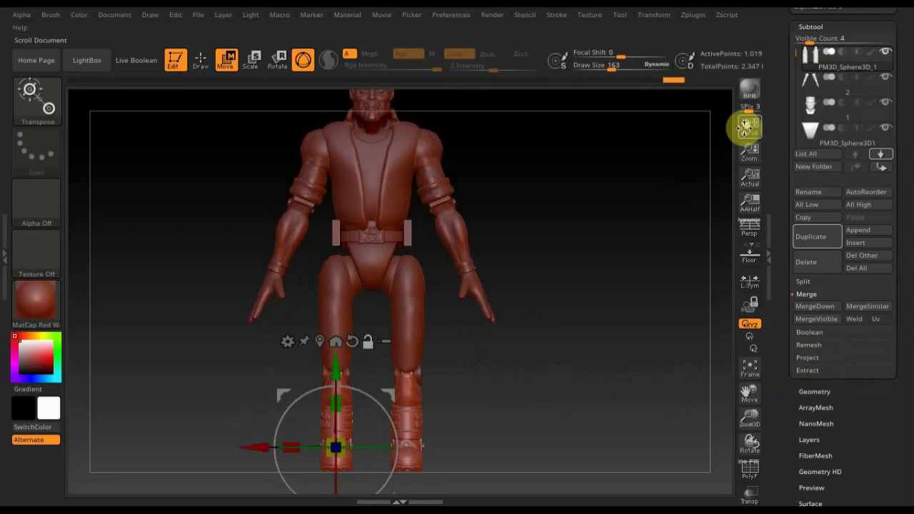
key("f")
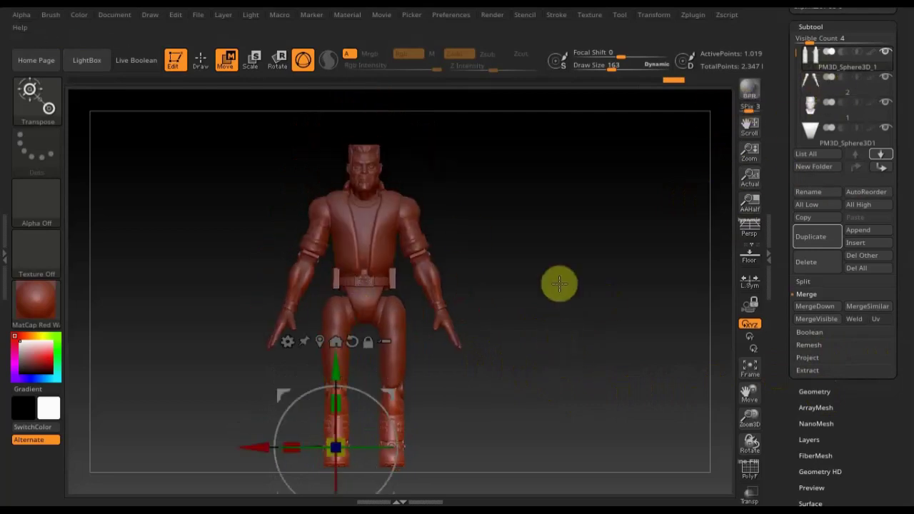
- Nudge the PM3D_Sphere3D1 torso part slightly down and return to Draw mode
left_click(805, 138)
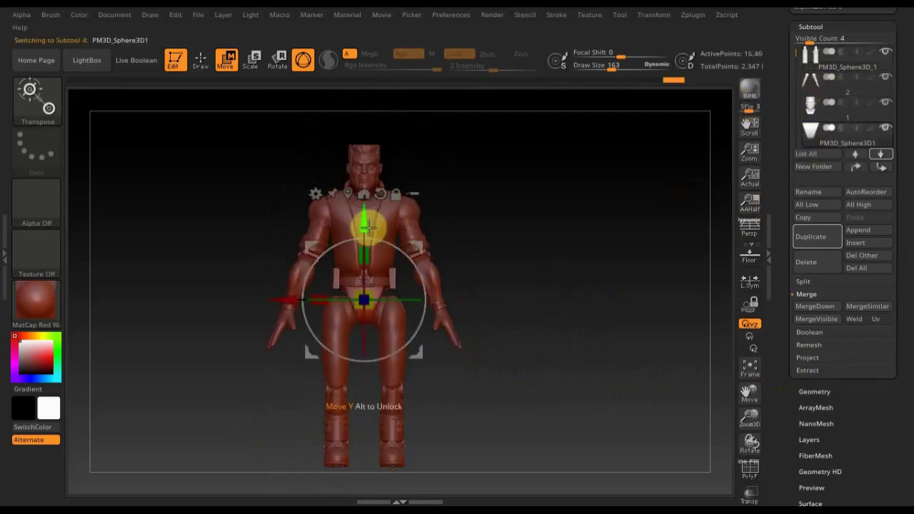
left_click_drag(363, 225, 364, 229)
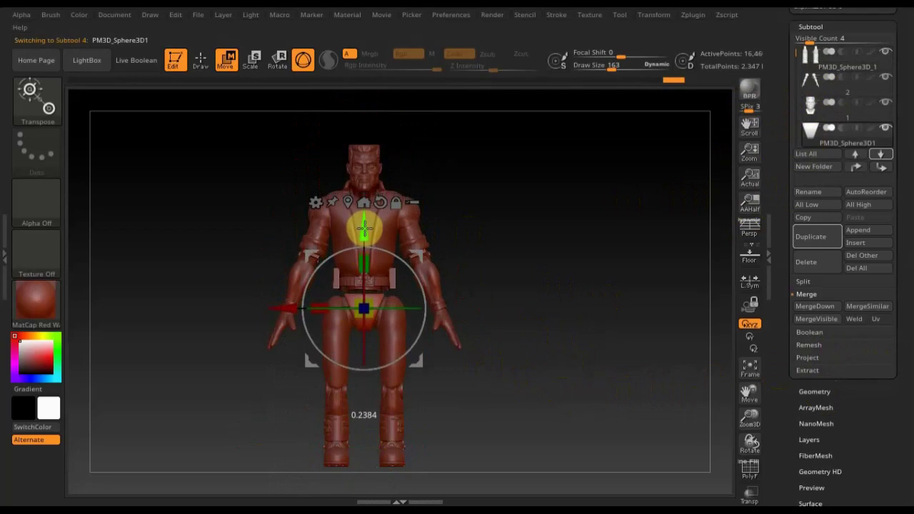
left_click(207, 65)
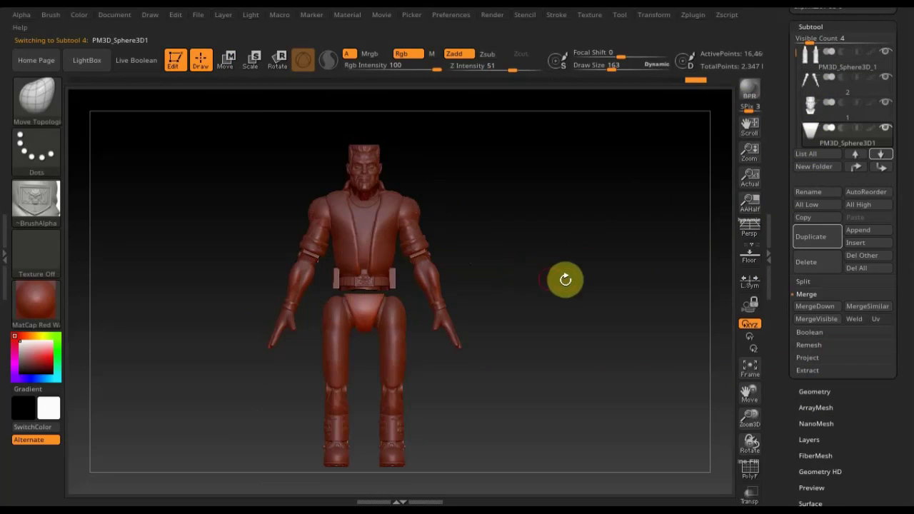
- Append a cylinder, select PM3D_Cylinder3D1_2 and shrink it to about half size
left_click(872, 236)
left_click(485, 303)
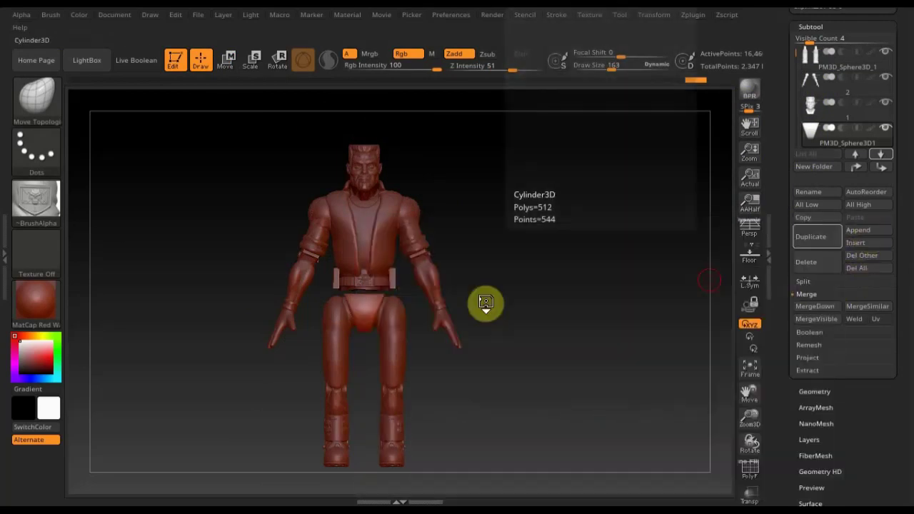
key("n")
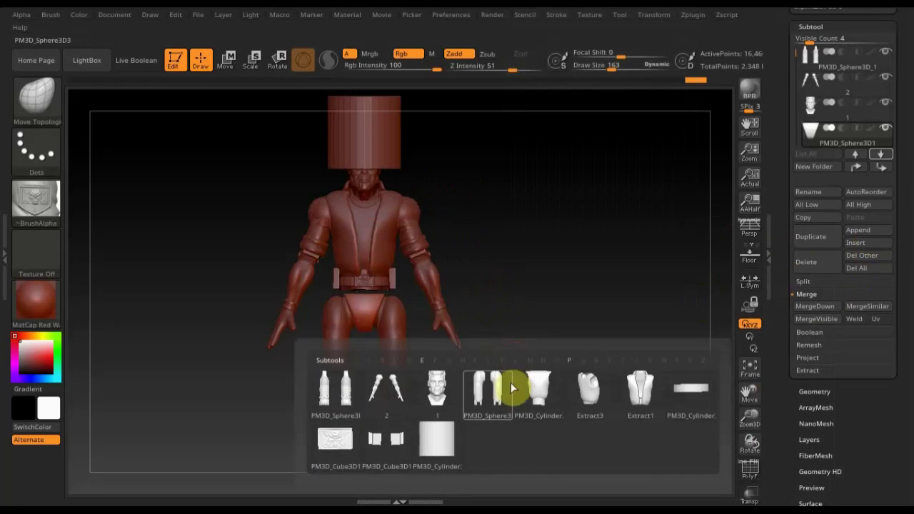
left_click(448, 453)
left_click(230, 63)
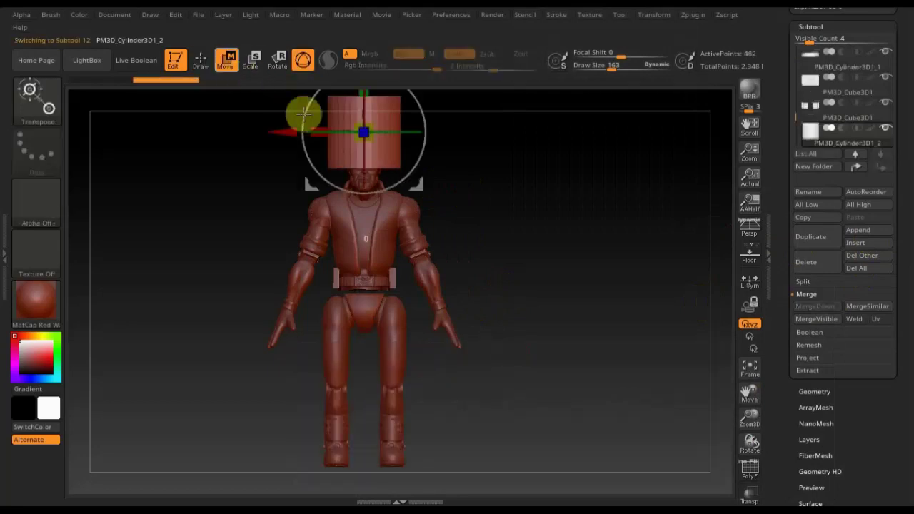
mouse_move(373, 137)
left_mouse_down()
mouse_move(354, 114)
mouse_move(373, 102)
left_mouse_up()
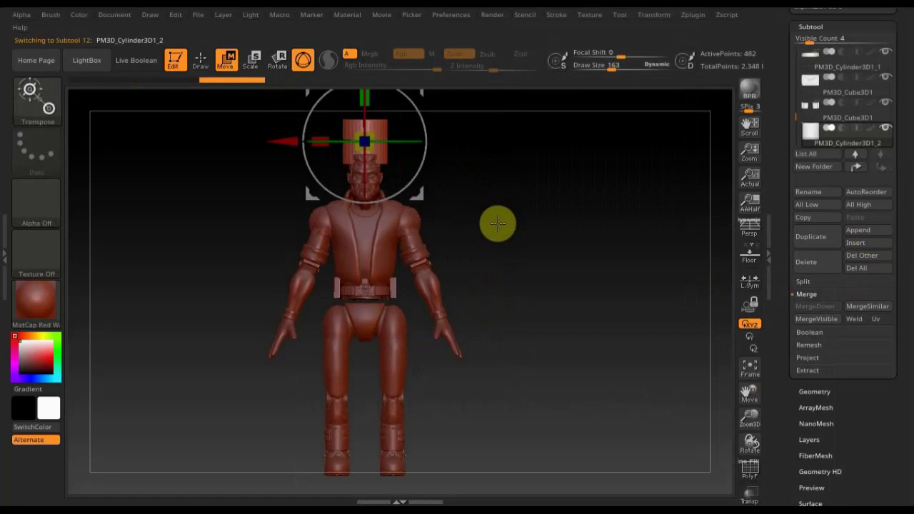
- Lower the cylinder to the figure's waist, checking it from side and front
left_click_drag(497, 224, 449, 204, "alt")
left_click_drag(356, 112, 367, 246)
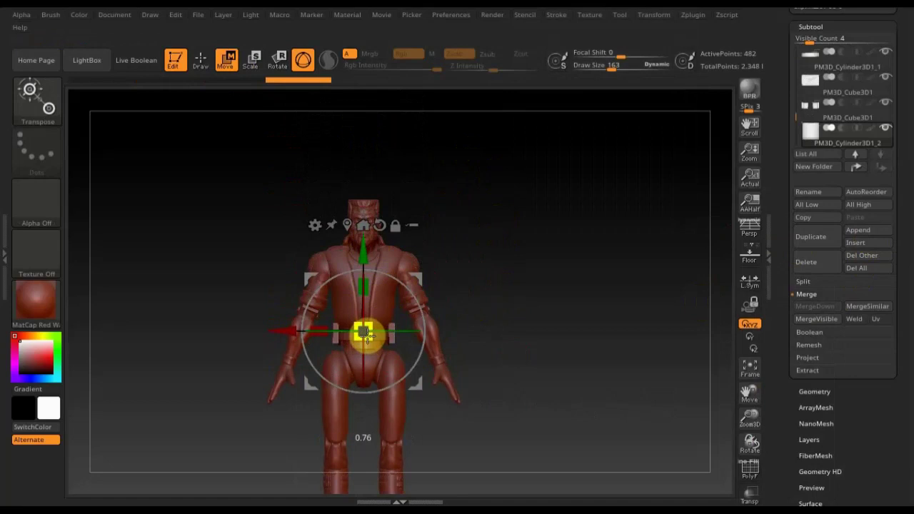
left_click_drag(356, 248, 356, 251)
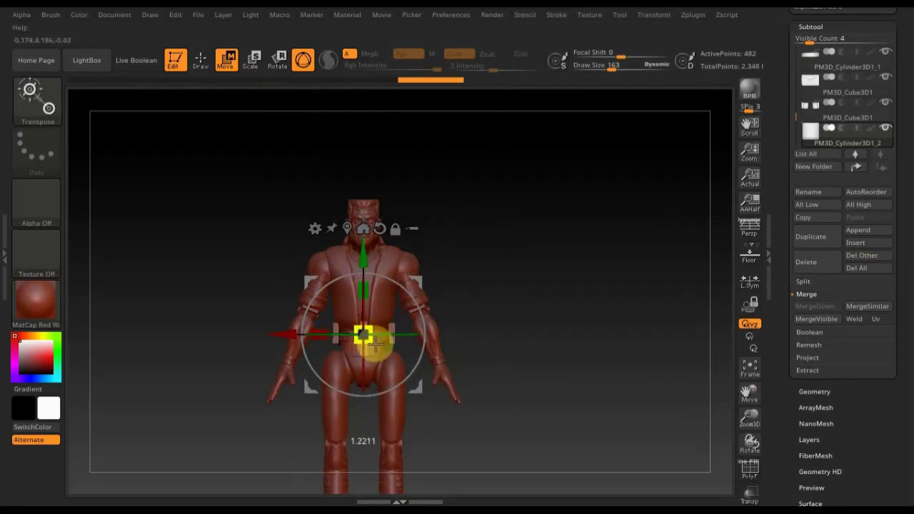
left_click_drag(483, 302, 412, 331)
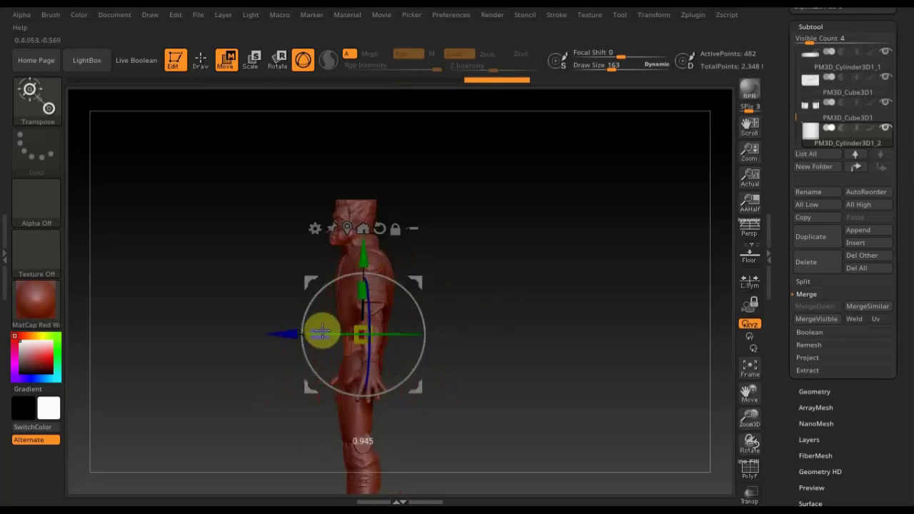
left_click_drag(469, 312, 526, 310)
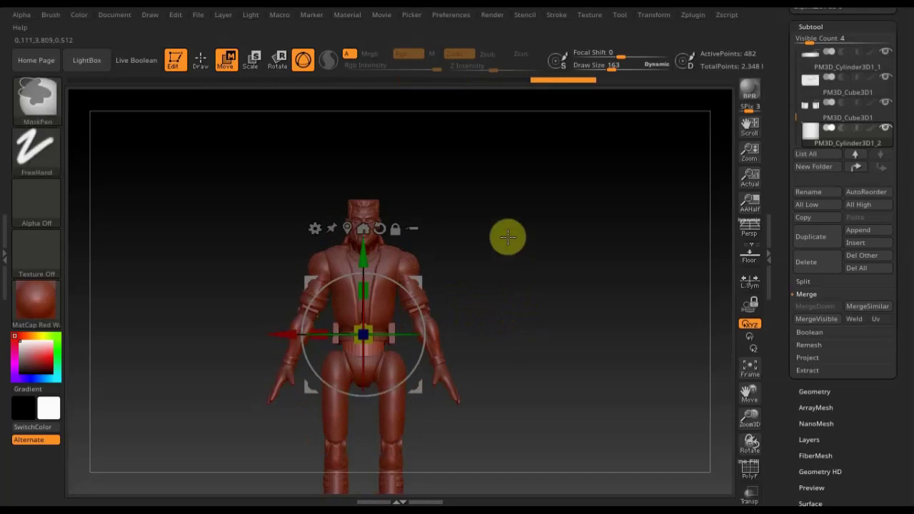
- DynaMesh the cylinder at resolution 128 and return to Draw mode
left_click(814, 391)
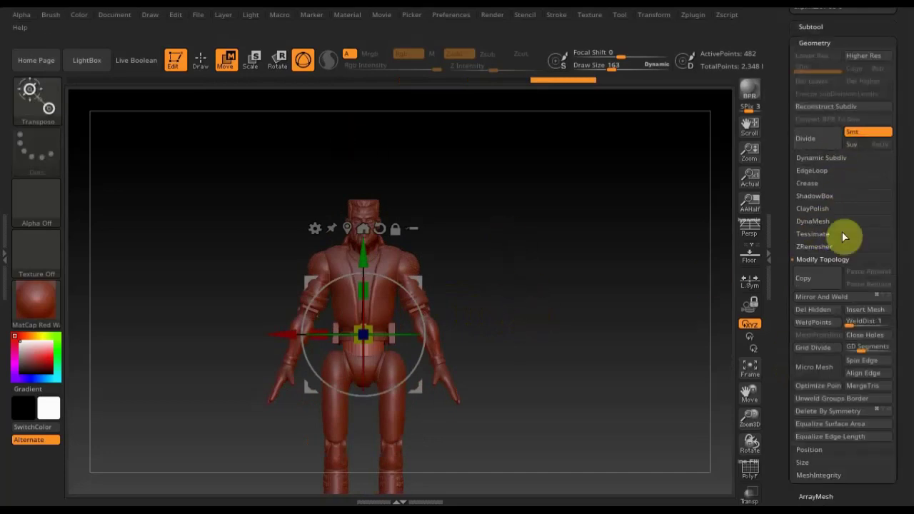
left_click(812, 223)
left_click(811, 240)
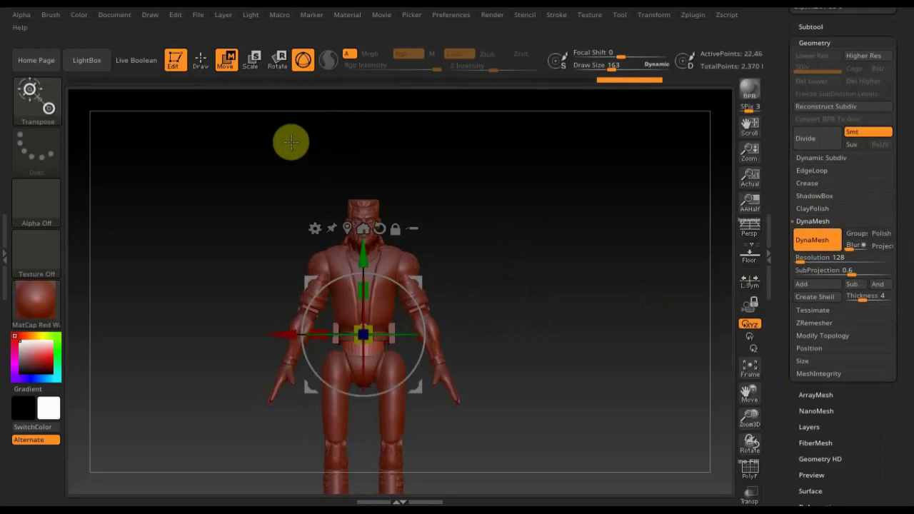
left_click(202, 62)
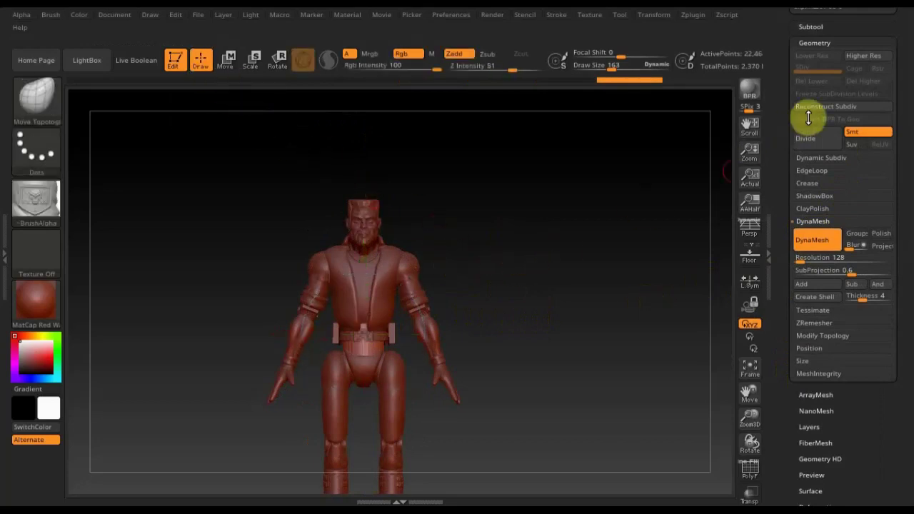
left_click(814, 26)
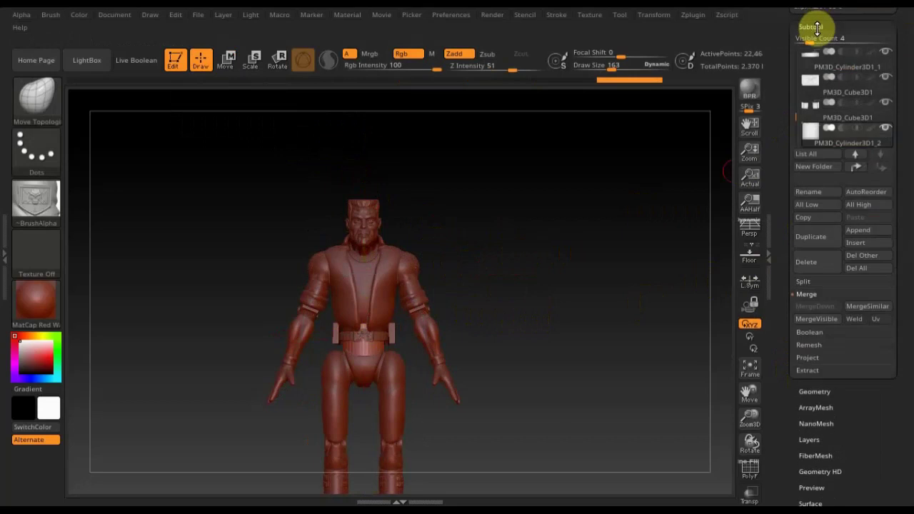
mouse_move(842, 92)
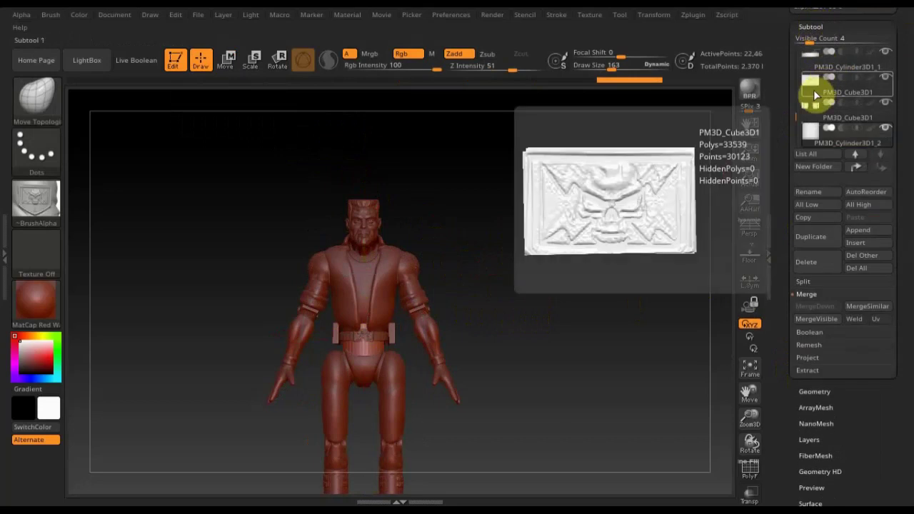
- Adjust the skull buckle's height, undo it, and nudge PM3D_Cylinder3D1_1 vertically
left_click(813, 89)
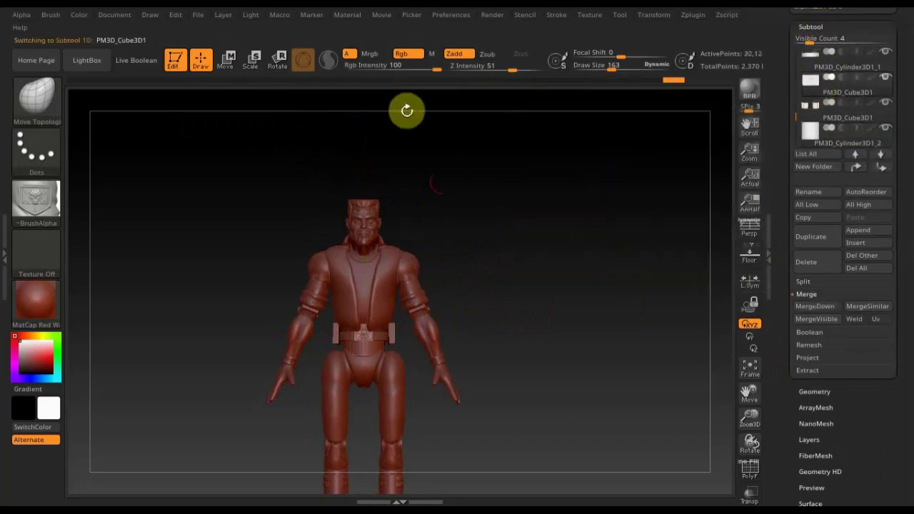
left_click(227, 60)
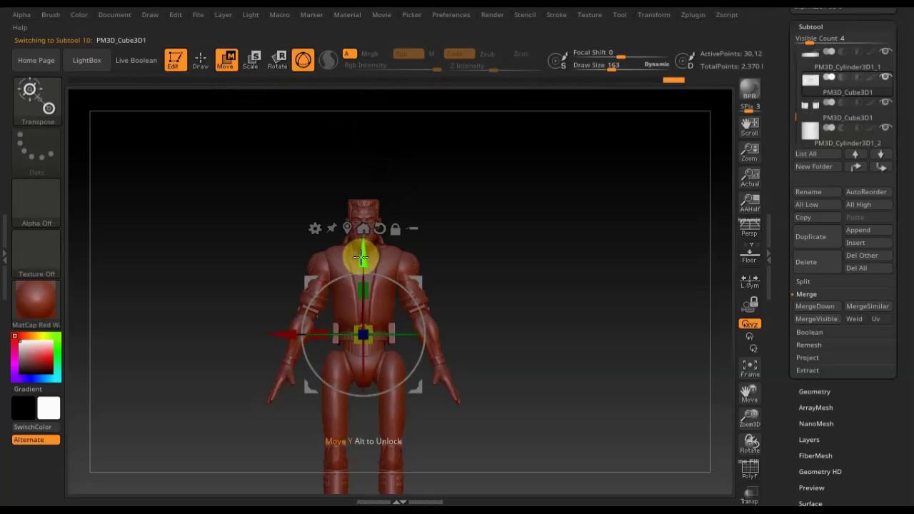
left_click_drag(359, 255, 366, 255)
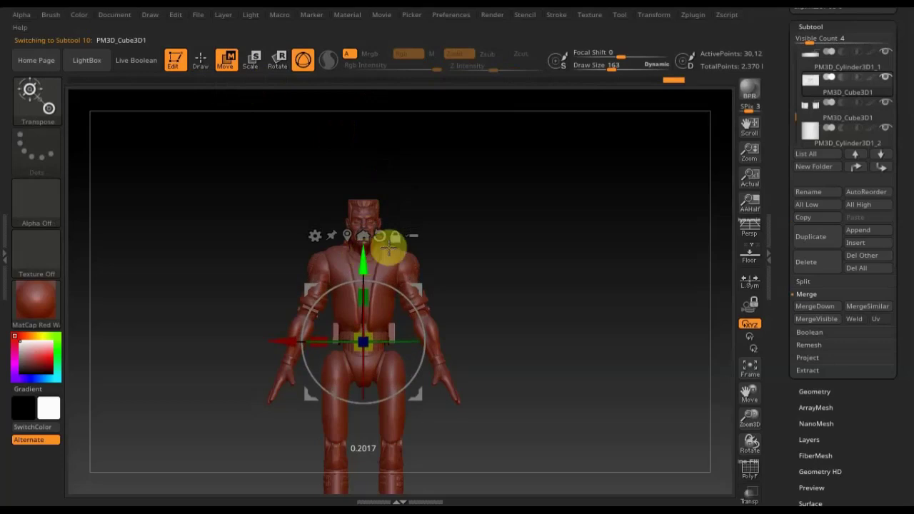
left_click_drag(363, 247, 362, 256)
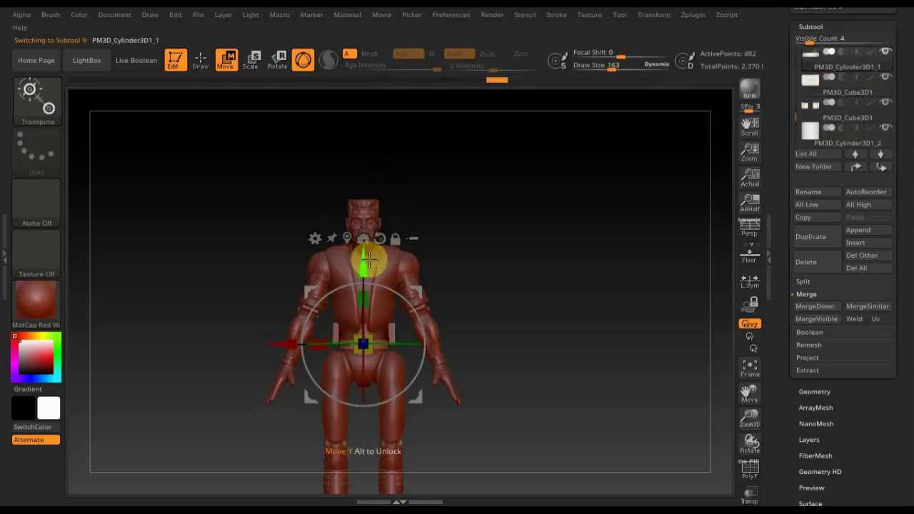
key("ctrl+z")
key("f")
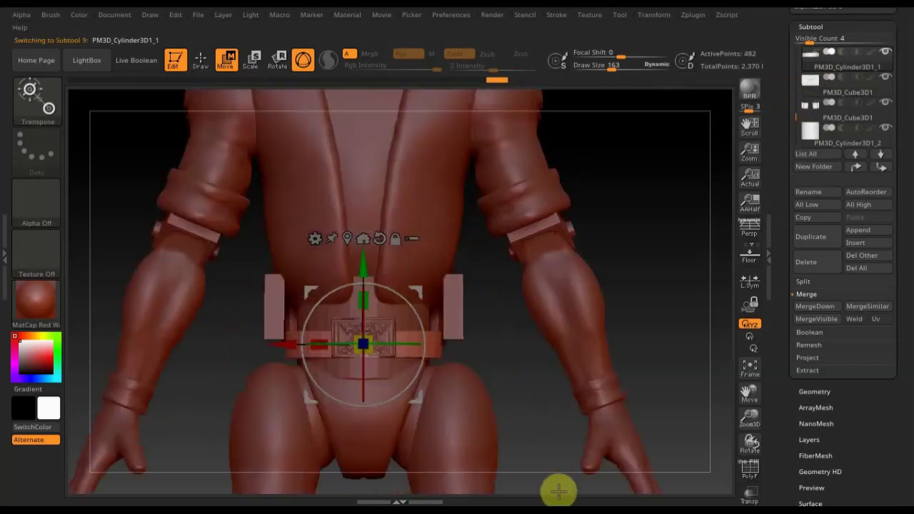
left_click_drag(363, 270, 363, 259)
left_click(852, 48)
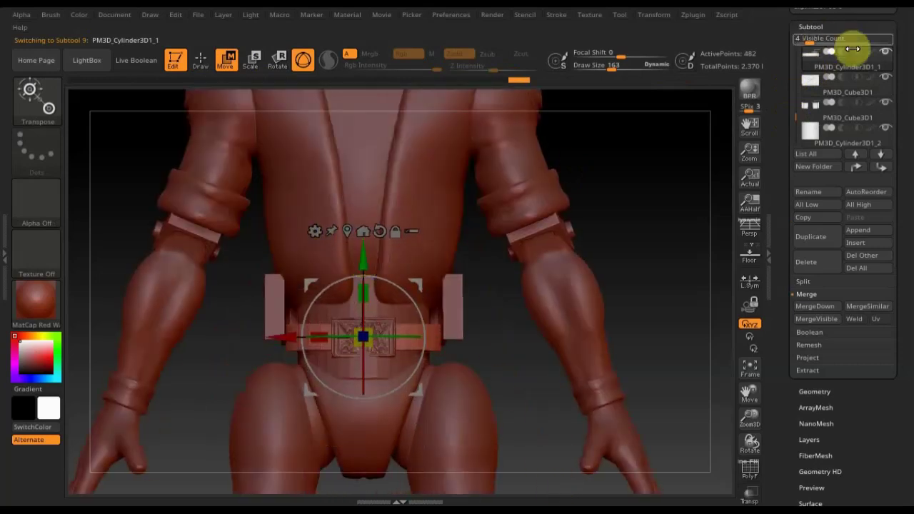
- Lower the left side block onto the belt level with the right one, then return to Draw
left_click(811, 140)
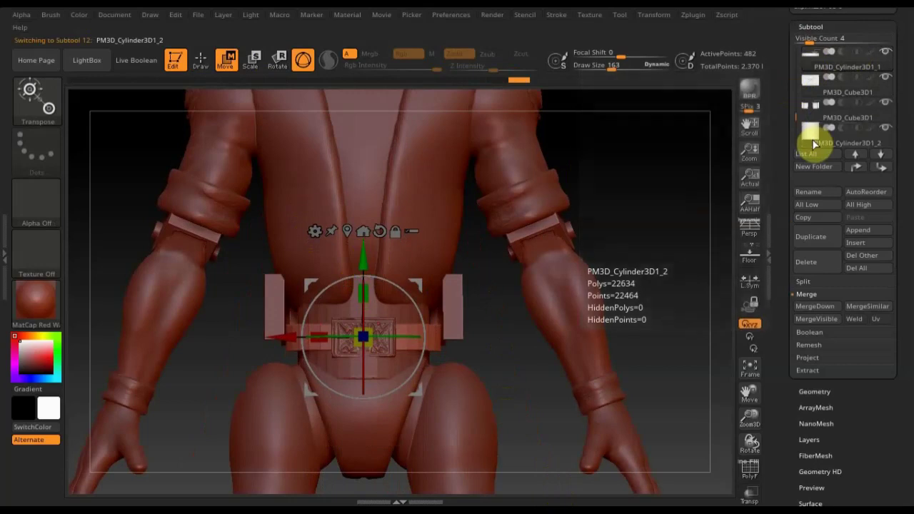
left_click(818, 107)
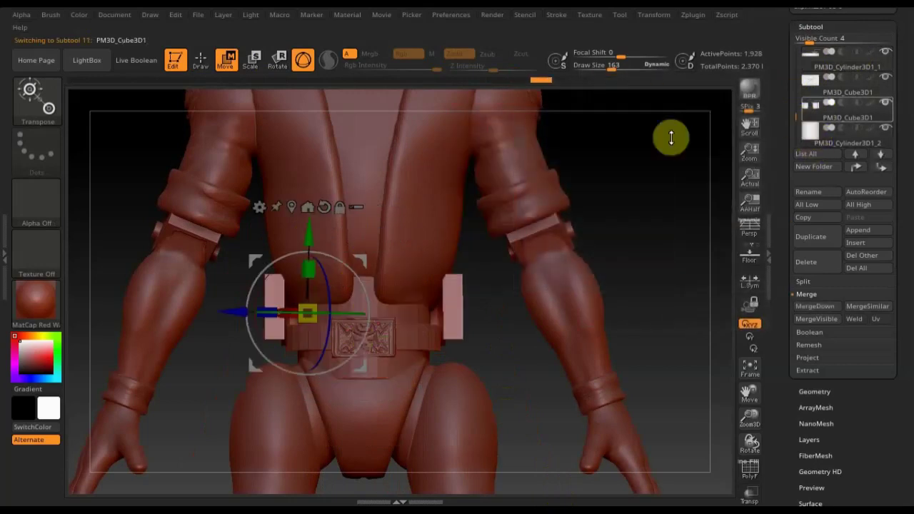
mouse_move(310, 231)
left_mouse_down()
mouse_move(310, 262)
mouse_move(311, 254)
left_mouse_up()
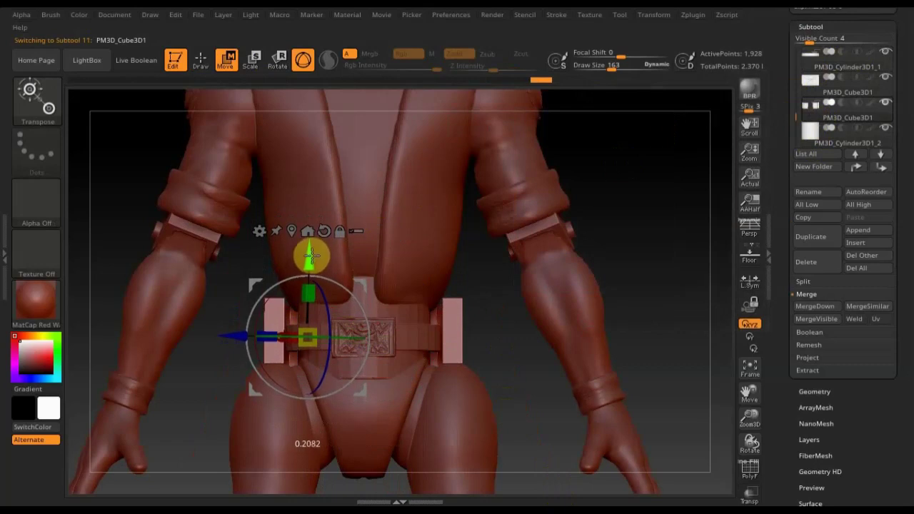
mouse_move(312, 285)
left_mouse_down()
mouse_move(310, 261)
mouse_move(316, 265)
left_mouse_up()
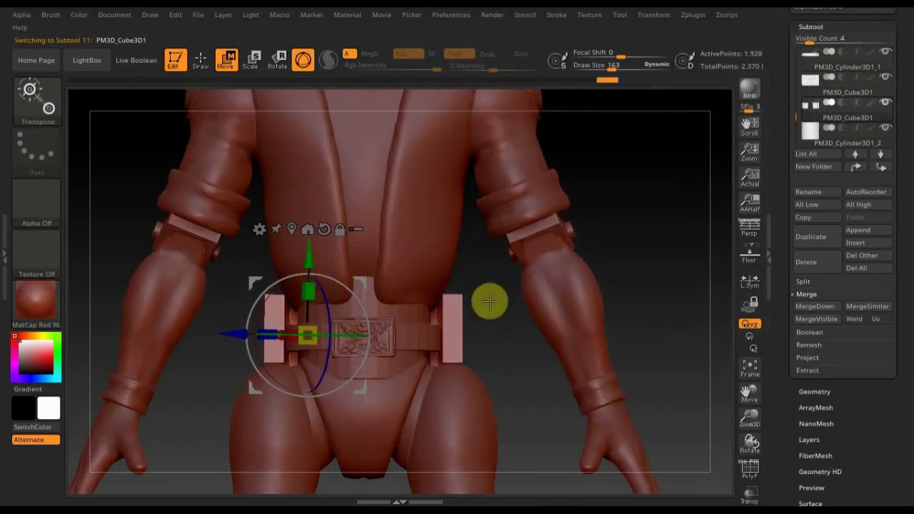
mouse_move(490, 301)
left_mouse_down()
mouse_move(422, 336)
mouse_move(377, 331)
mouse_move(441, 335)
mouse_move(663, 271)
left_mouse_up()
mouse_move(533, 399)
left_mouse_down()
mouse_move(544, 405)
mouse_move(544, 424)
left_mouse_up()
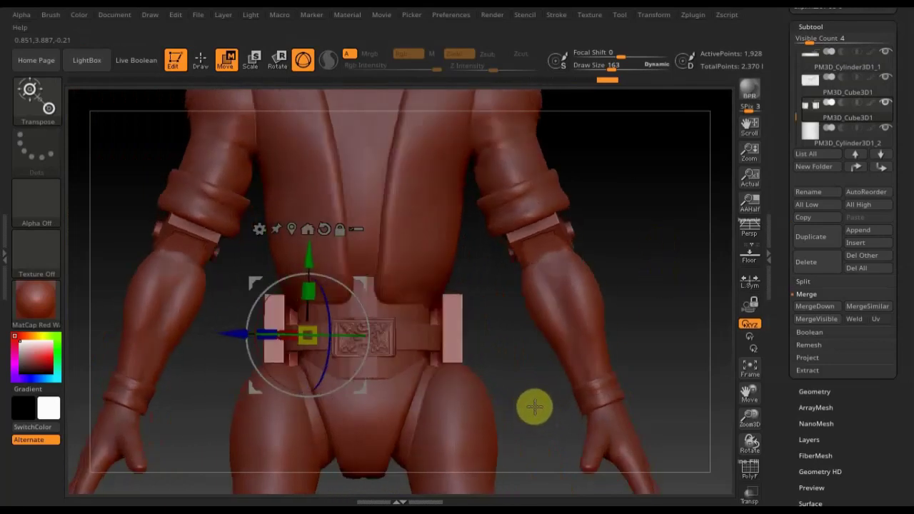
left_click_drag(535, 402, 520, 319)
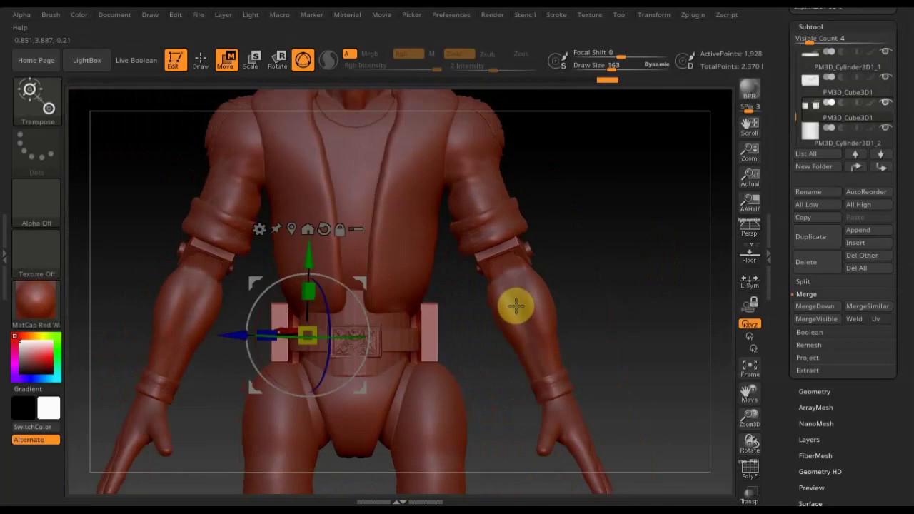
key("f")
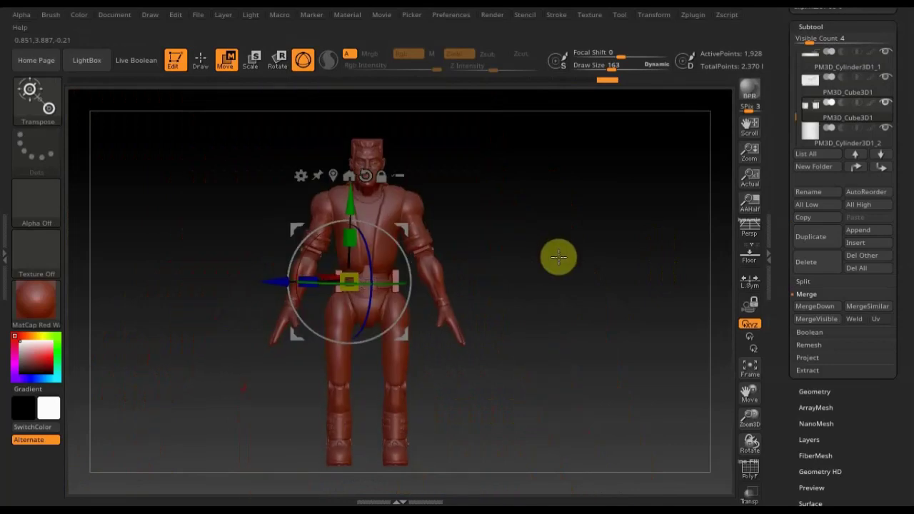
left_click(200, 58)
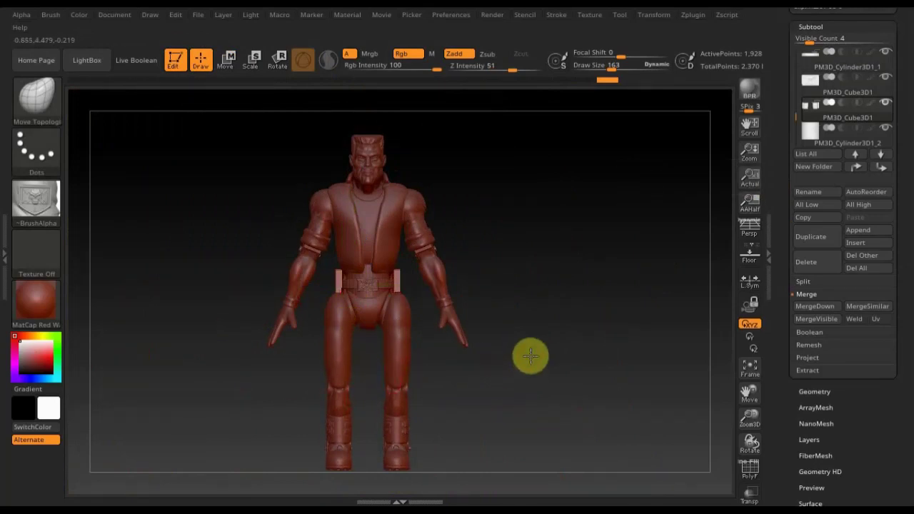
mouse_move(530, 357)
right_mouse_down("ctrl")
mouse_move(535, 373)
mouse_move(465, 361)
right_mouse_up("ctrl")
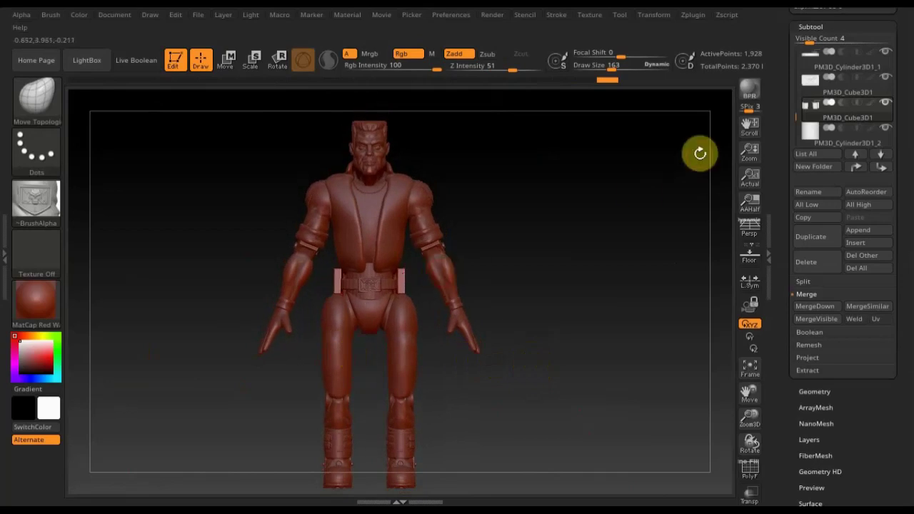
left_click(814, 391)
left_click(822, 334)
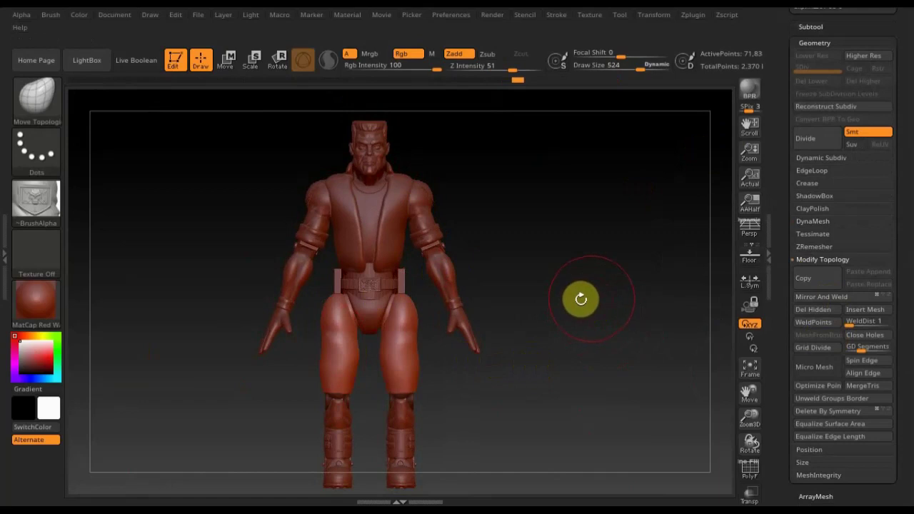
mouse_move(580, 298)
left_mouse_down()
mouse_move(646, 316)
mouse_move(589, 332)
left_mouse_up()
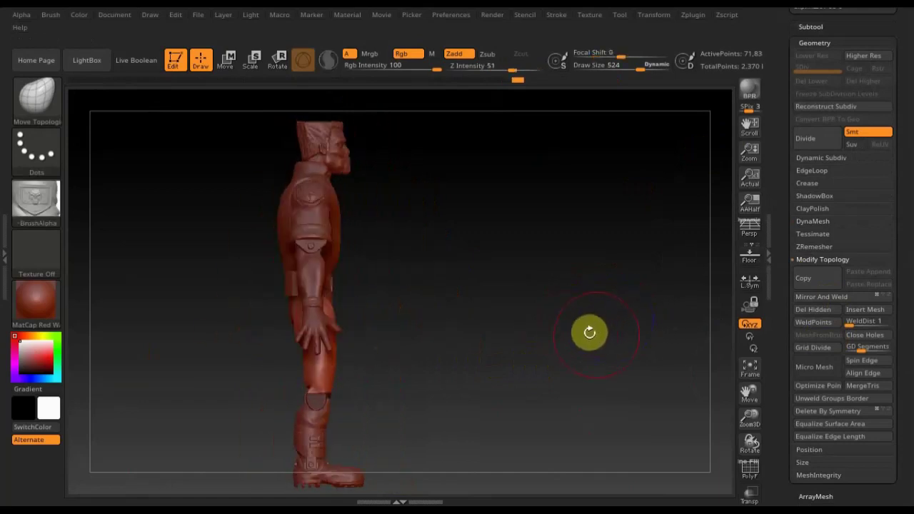
mouse_move(551, 340)
left_mouse_down()
mouse_move(516, 338)
mouse_move(576, 373)
mouse_move(523, 350)
mouse_move(547, 326)
left_mouse_up()
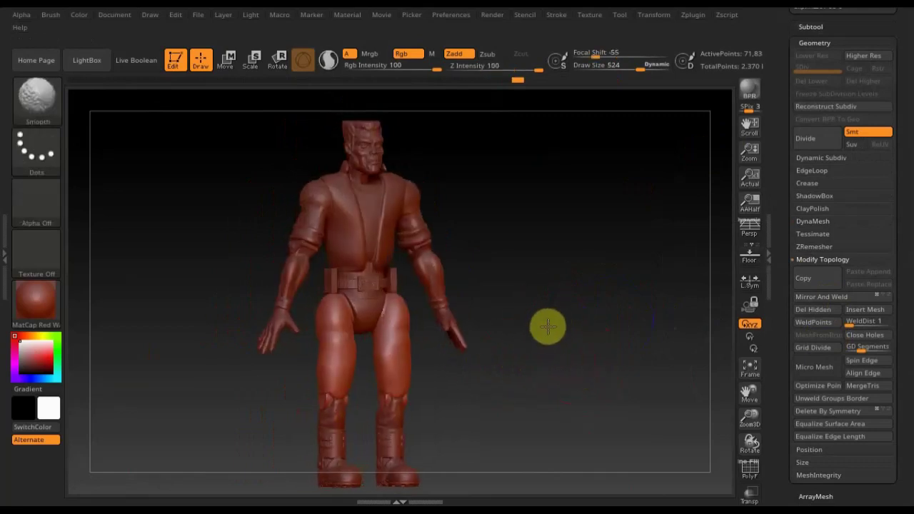
left_click(810, 27)
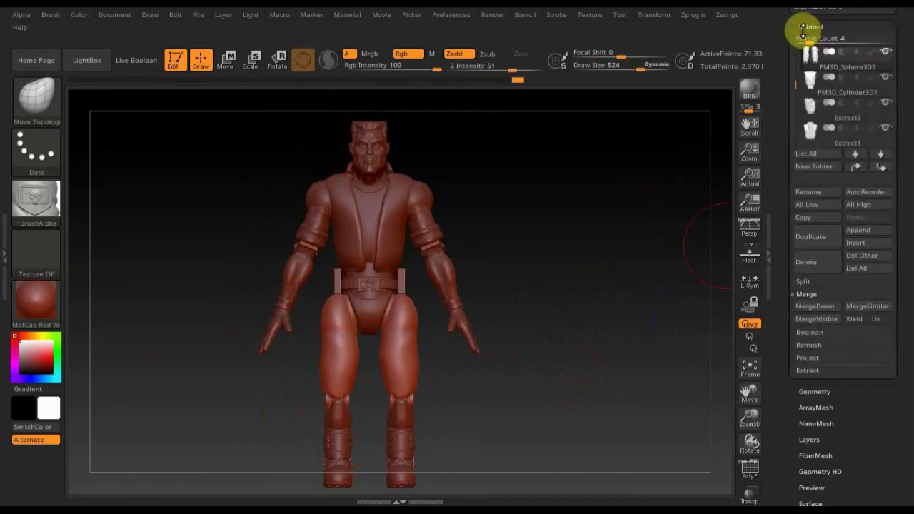
- Append a new Cube3D part and make it the active subtool
left_click(859, 232)
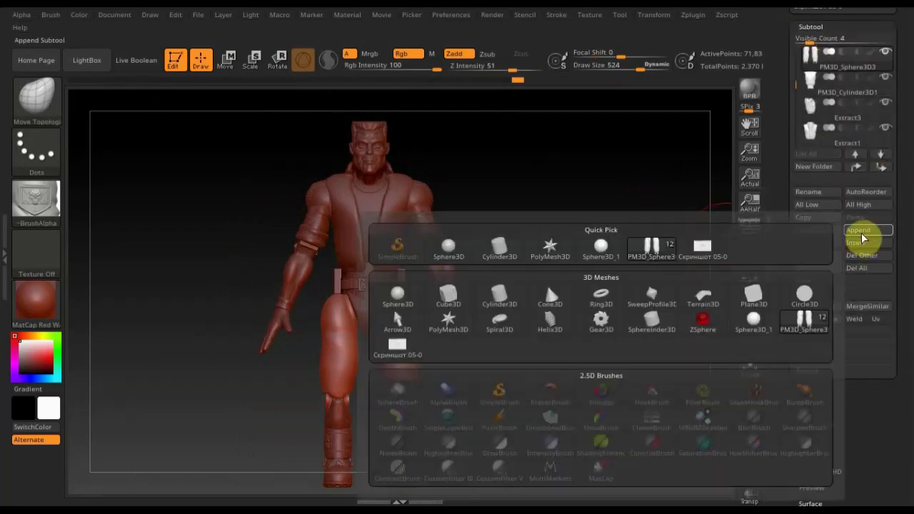
left_click(446, 295)
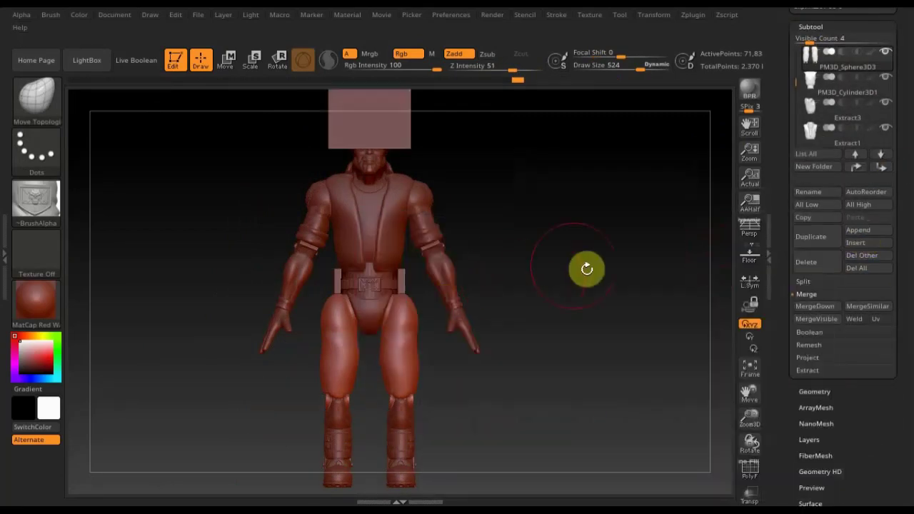
key("n")
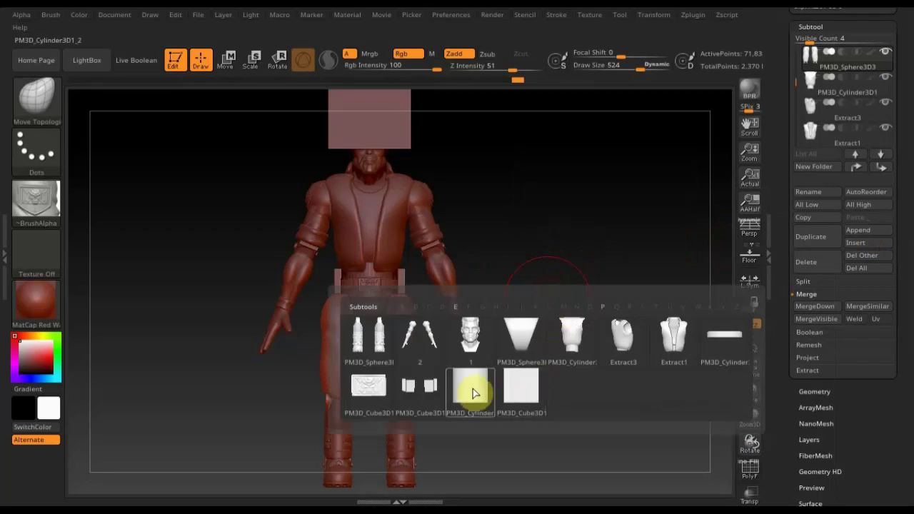
left_click(521, 394)
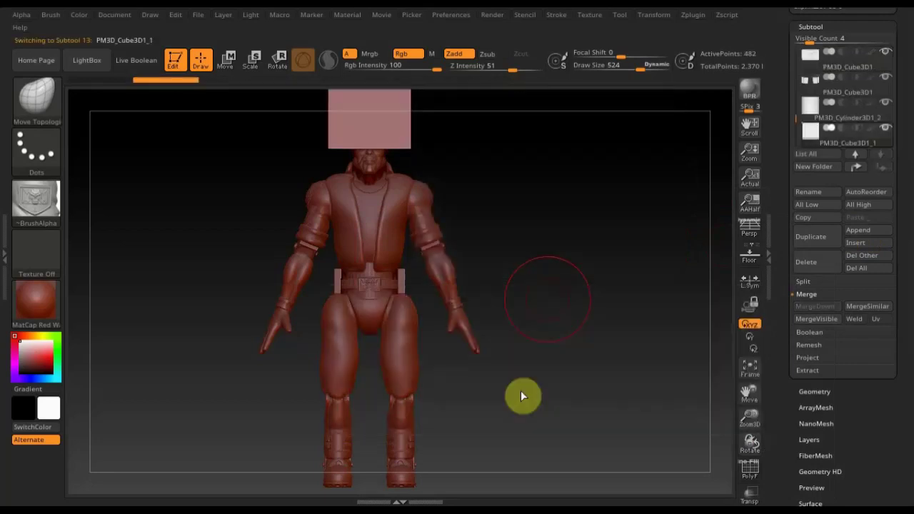
left_click_drag(583, 276, 585, 318, "alt")
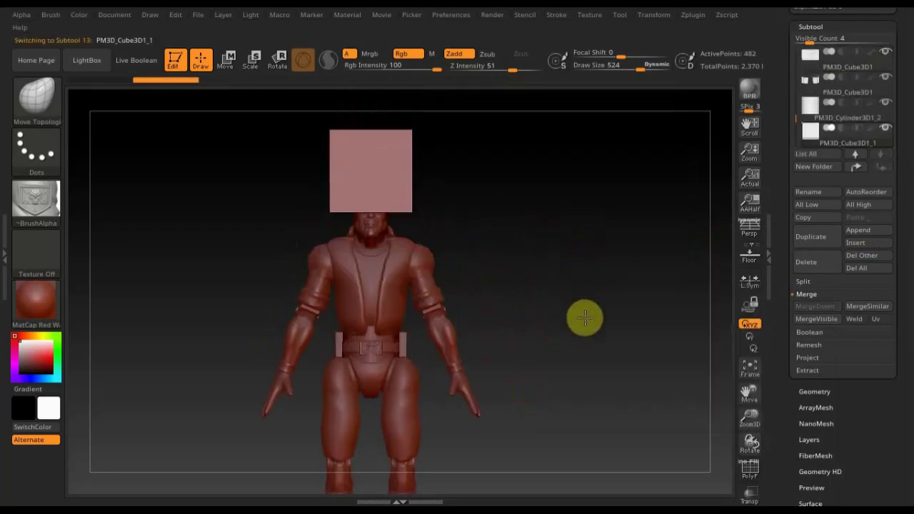
- Stretch the cube taller vertically and thinner front to back into an upright slab
left_click(233, 72)
left_click_drag(374, 153, 376, 88)
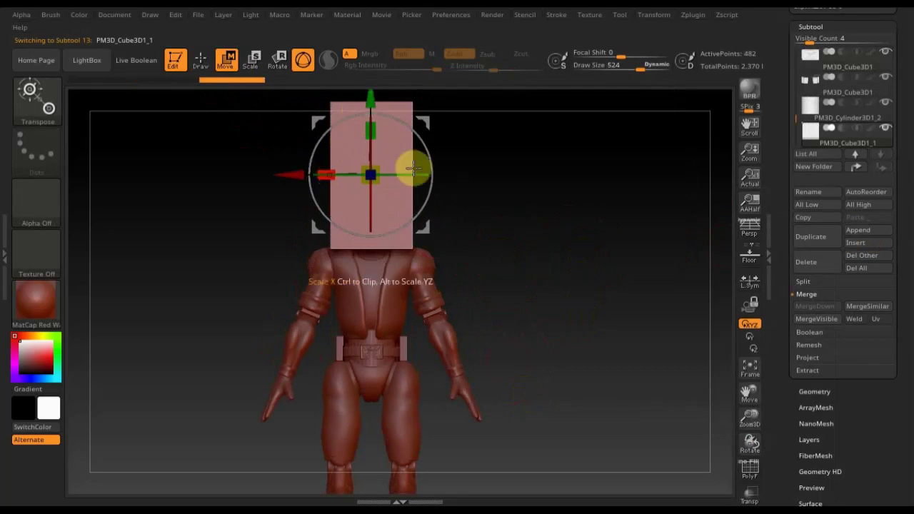
mouse_move(600, 203)
left_mouse_down()
mouse_move(553, 212)
mouse_move(559, 234)
left_mouse_up()
left_click_drag(409, 173, 366, 175)
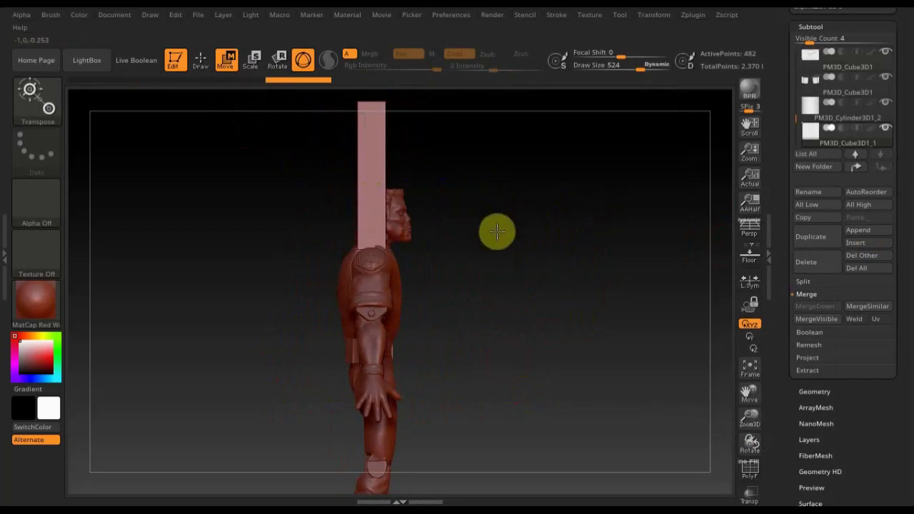
mouse_move(497, 231)
left_mouse_down()
mouse_move(445, 228)
mouse_move(481, 228)
left_mouse_up()
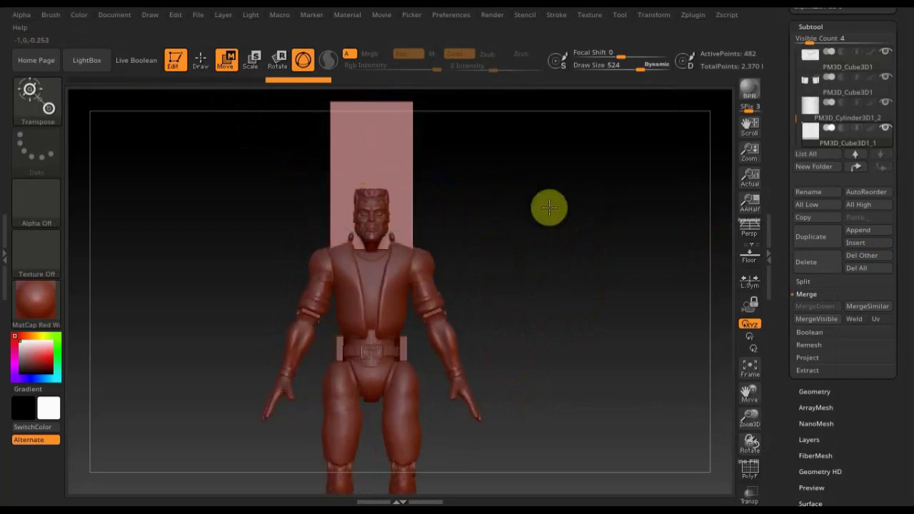
mouse_move(549, 206)
left_mouse_down()
mouse_move(581, 208)
mouse_move(557, 225)
left_mouse_up()
mouse_move(451, 174)
left_mouse_down()
mouse_move(503, 185)
mouse_move(572, 266)
mouse_move(589, 252)
mouse_move(573, 326)
mouse_move(594, 400)
left_mouse_up()
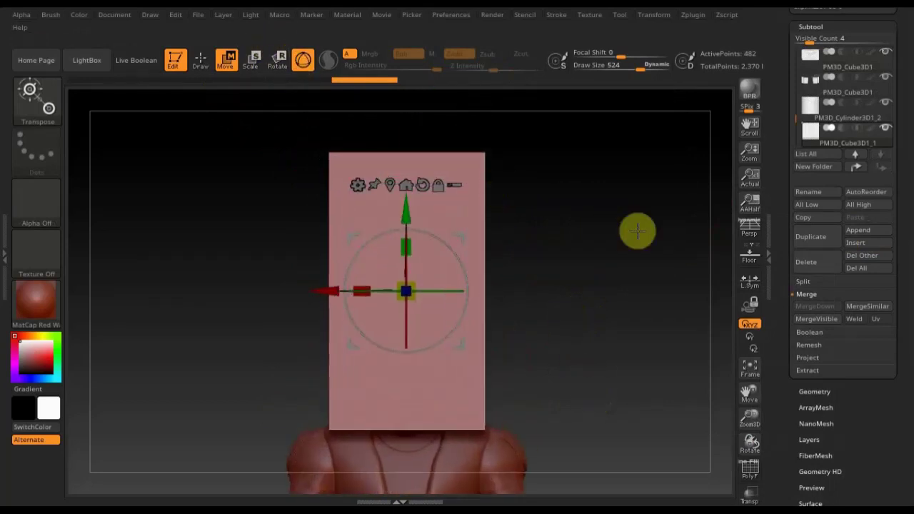
- DynaMesh the slab into dense even geometry and return to brushing
left_click(813, 391)
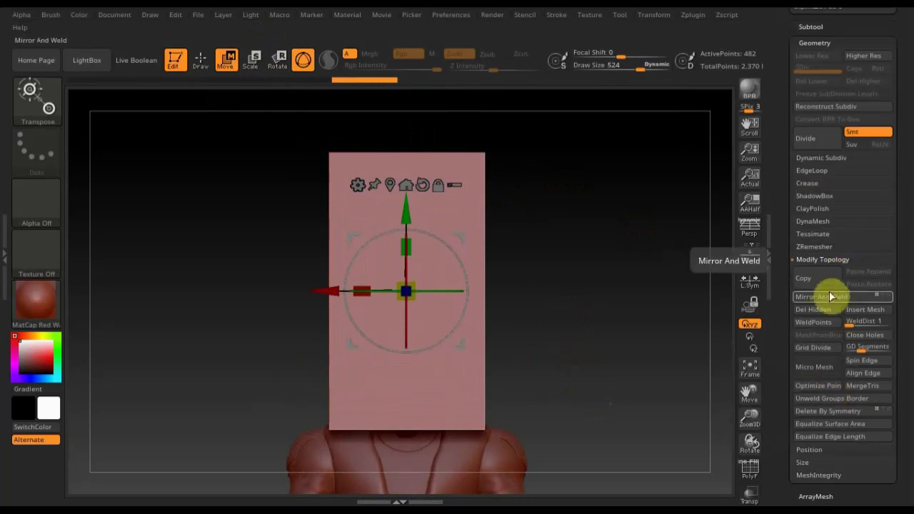
left_click(814, 222)
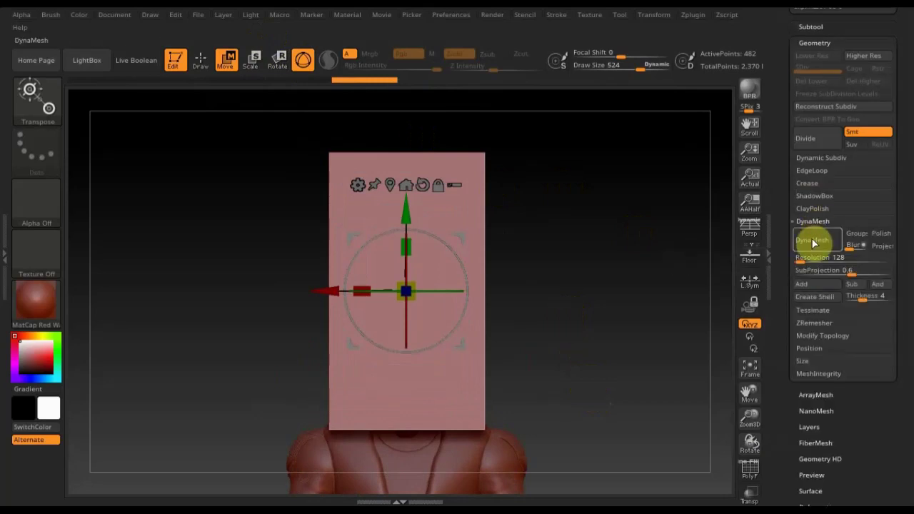
left_click(802, 244)
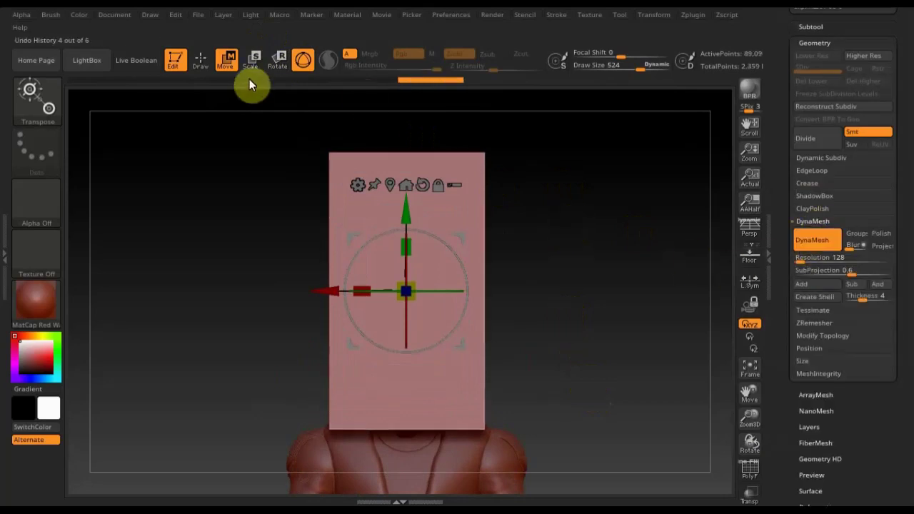
left_click(201, 59)
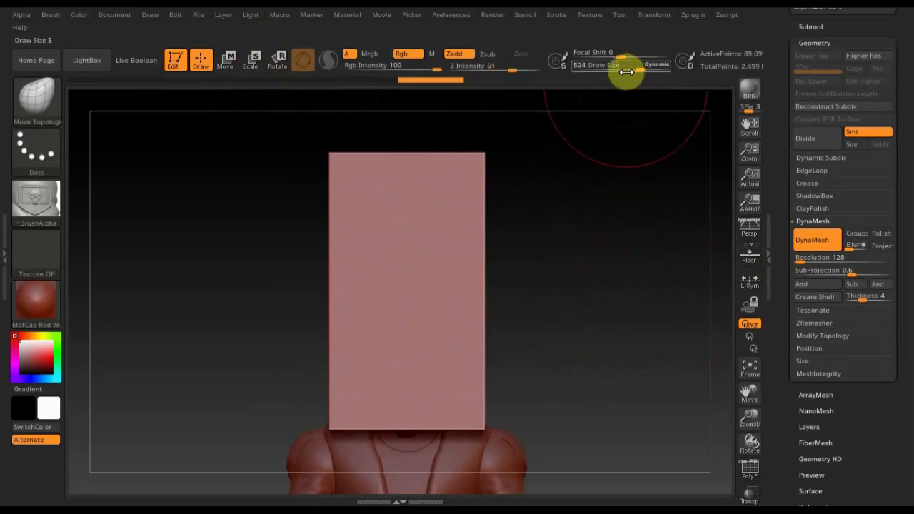
- Reduce Draw Size to about 56, mask the slab's lower front panel, then invert the mask
mouse_move(636, 68)
left_mouse_down()
mouse_move(590, 70)
mouse_move(602, 72)
left_mouse_up()
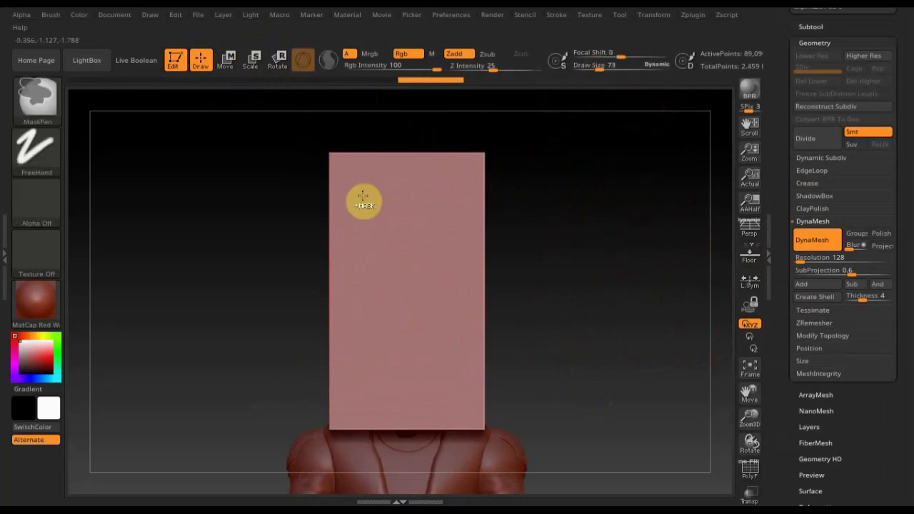
mouse_move(586, 155)
left_mouse_down("ctrl")
mouse_move(685, 375)
mouse_move(454, 386)
mouse_move(470, 410)
left_mouse_up("ctrl")
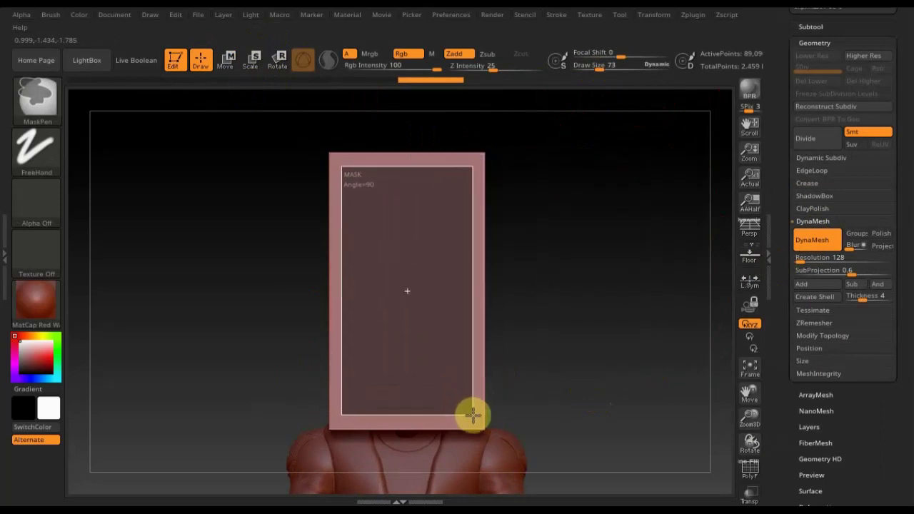
mouse_move(473, 414)
left_mouse_down("ctrl")
mouse_move(476, 353)
mouse_move(466, 421)
mouse_move(471, 428)
mouse_move(472, 413)
mouse_move(480, 418)
left_mouse_up("ctrl")
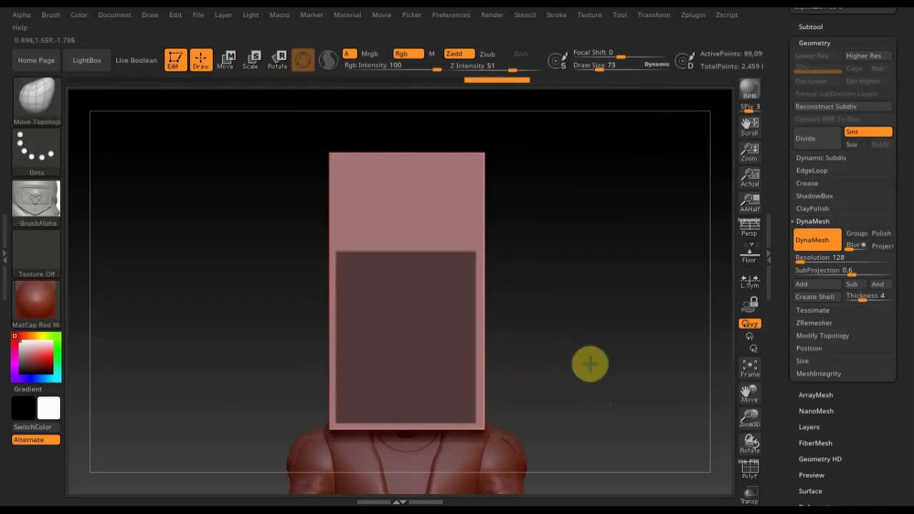
mouse_move(590, 363)
left_mouse_down()
mouse_move(644, 366)
mouse_move(616, 369)
left_mouse_up()
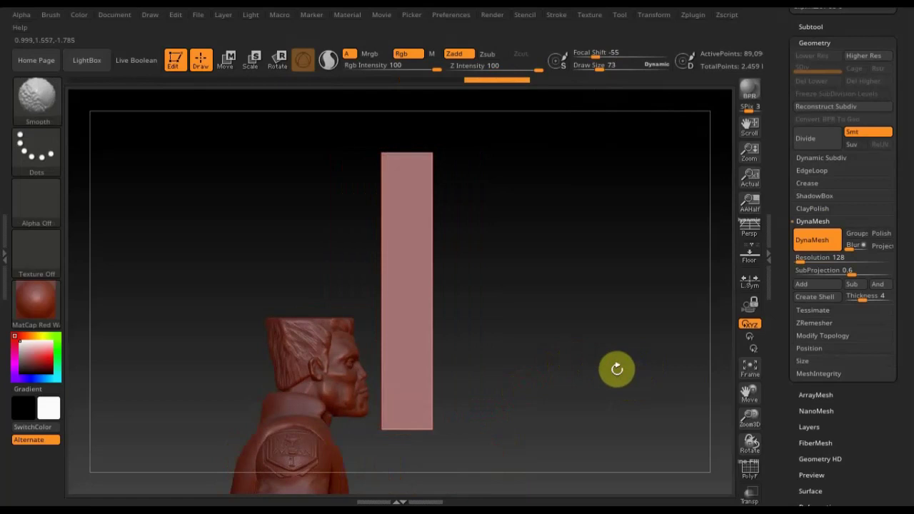
left_click_drag(312, 104, 393, 465, "ctrl")
left_click_drag(579, 382, 507, 384)
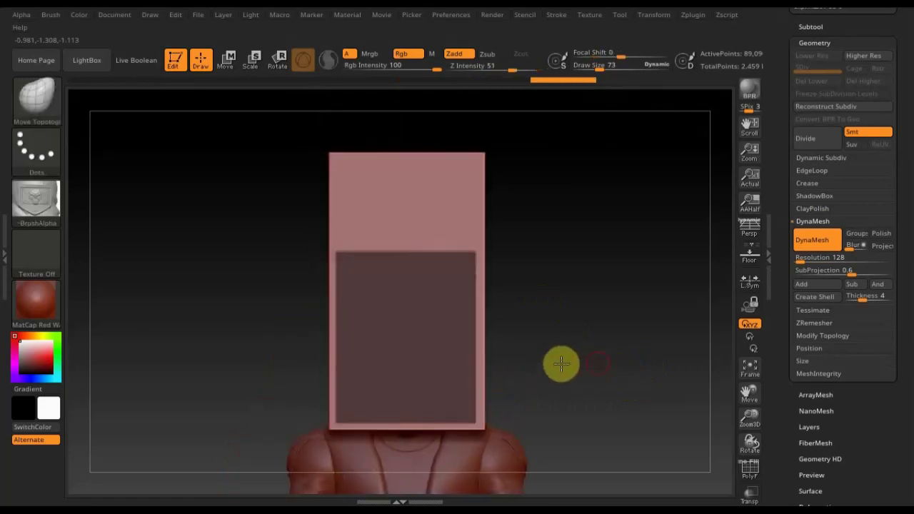
mouse_move(561, 363)
left_mouse_down()
mouse_move(544, 364)
mouse_move(583, 340)
left_mouse_up()
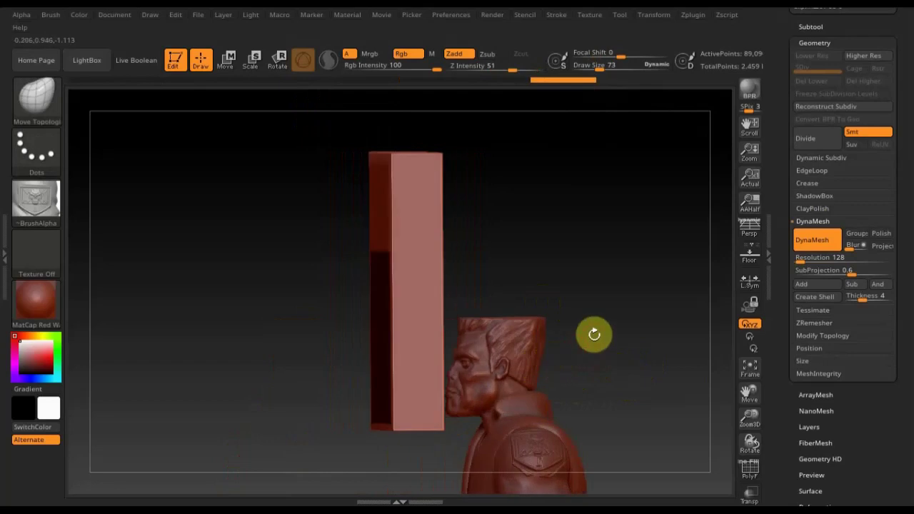
left_click(594, 333, "ctrl")
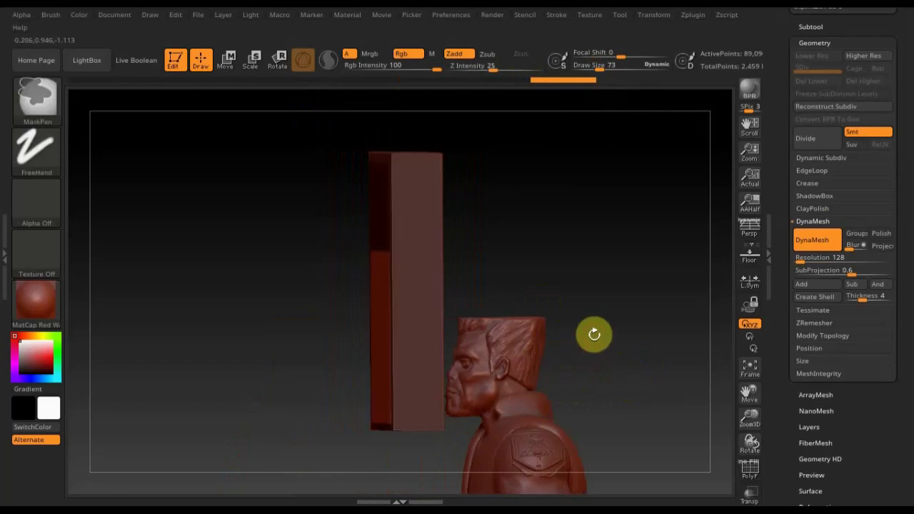
- Push the unmasked lower front panel slightly into the box
left_click(224, 60)
left_click_drag(337, 289, 334, 293)
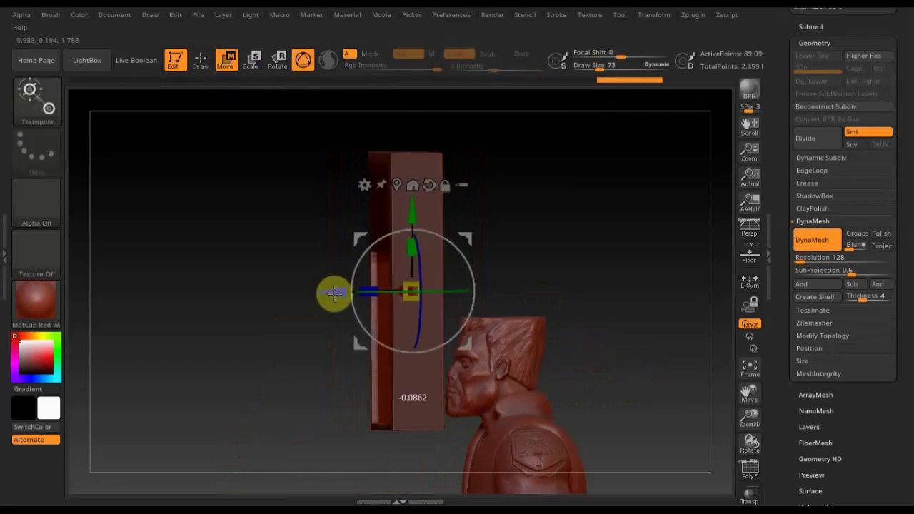
mouse_move(585, 257)
left_mouse_down("shift")
mouse_move(606, 259)
mouse_move(628, 291)
left_mouse_up("shift")
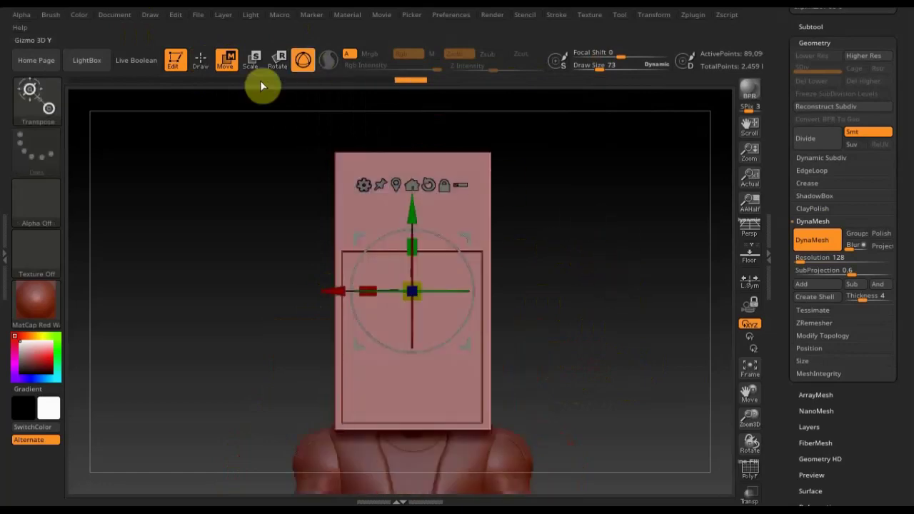
left_click(206, 64)
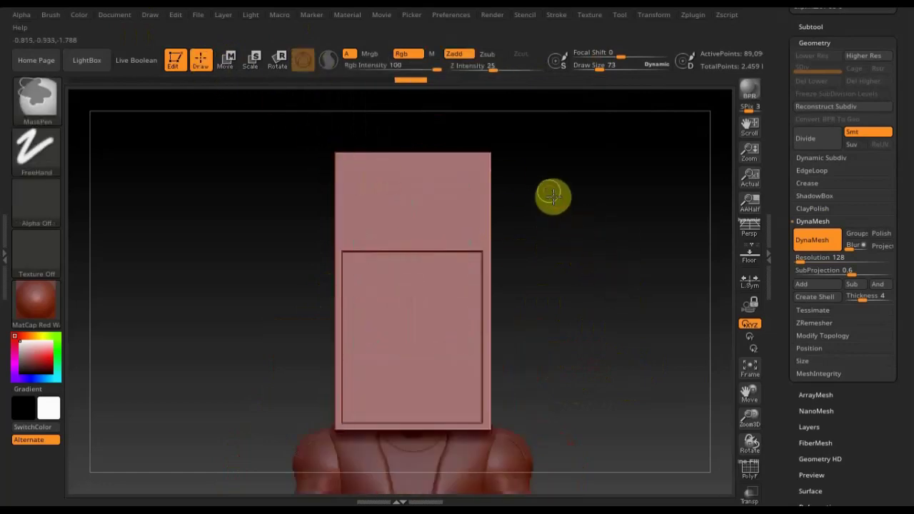
- Mask a small window near the top, invert the mask and recess it into the box
mouse_move(548, 192)
left_mouse_down("ctrl")
mouse_move(590, 272)
mouse_move(379, 242)
mouse_move(395, 187)
mouse_move(471, 200)
mouse_move(472, 208)
left_mouse_up("ctrl")
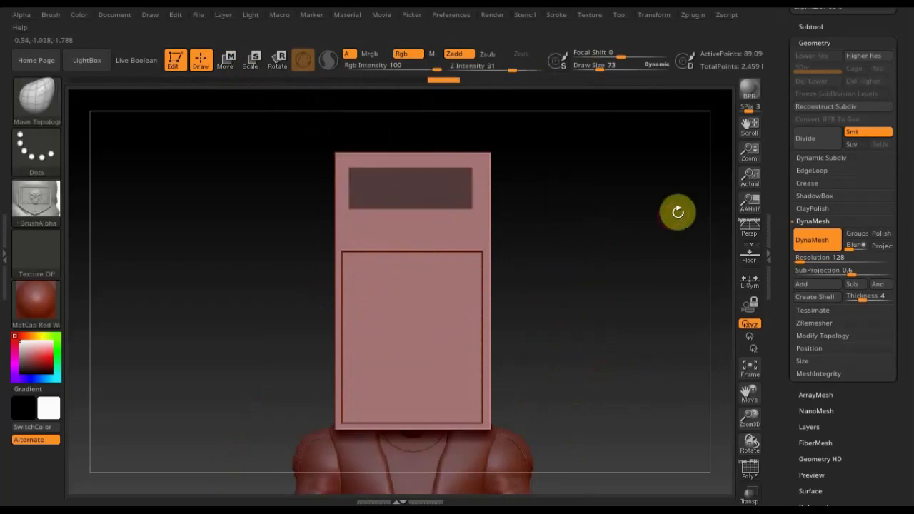
mouse_move(677, 212)
left_mouse_down()
mouse_move(561, 218)
mouse_move(586, 218)
mouse_move(605, 247)
left_mouse_up()
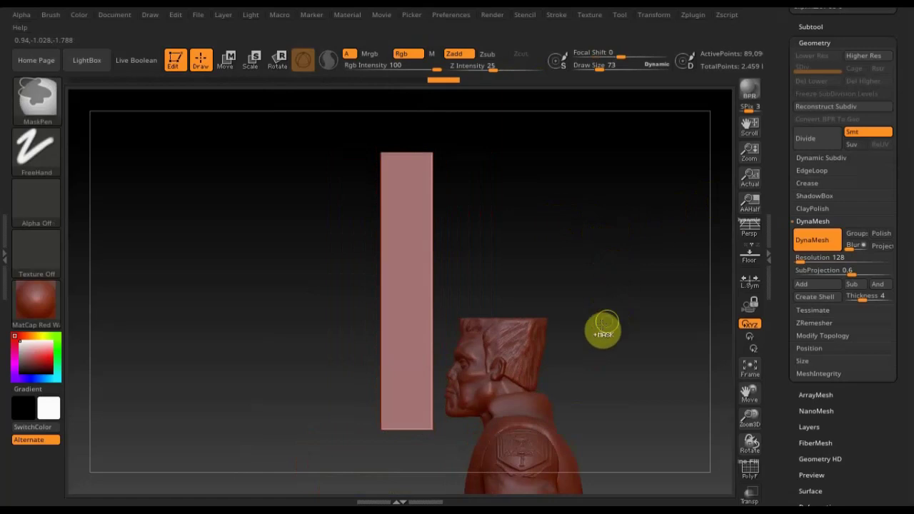
mouse_move(601, 325)
left_mouse_down("ctrl")
mouse_move(428, 98)
mouse_move(421, 108)
left_mouse_up("ctrl")
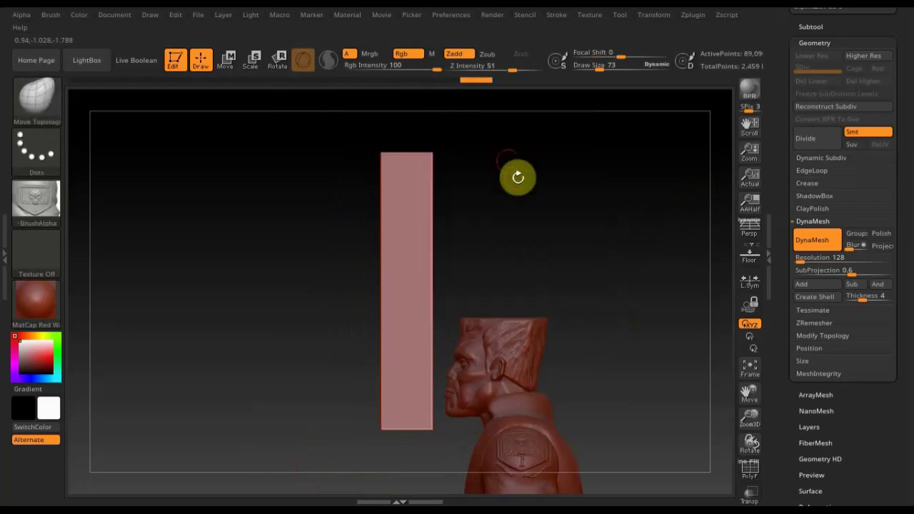
mouse_move(519, 177)
left_mouse_down()
mouse_move(448, 179)
mouse_move(551, 184)
mouse_move(554, 203)
left_mouse_up()
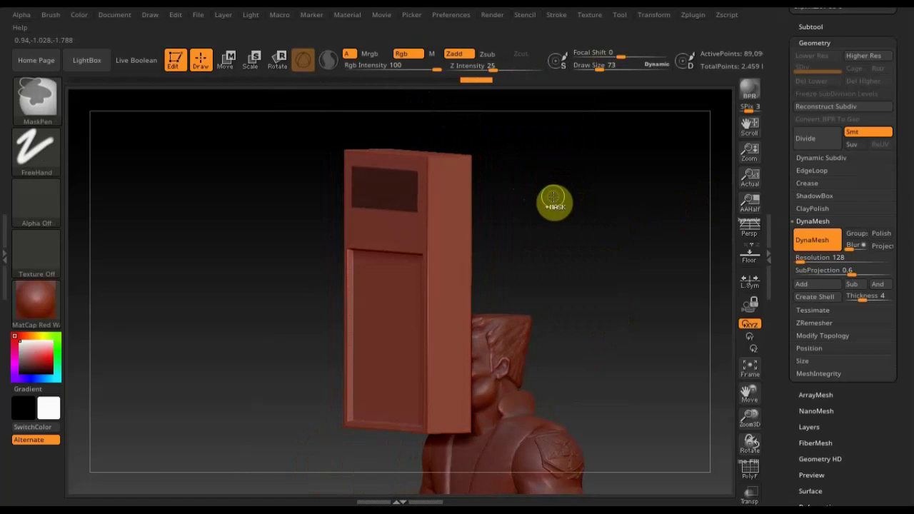
left_click(555, 203, "ctrl")
left_click(230, 63)
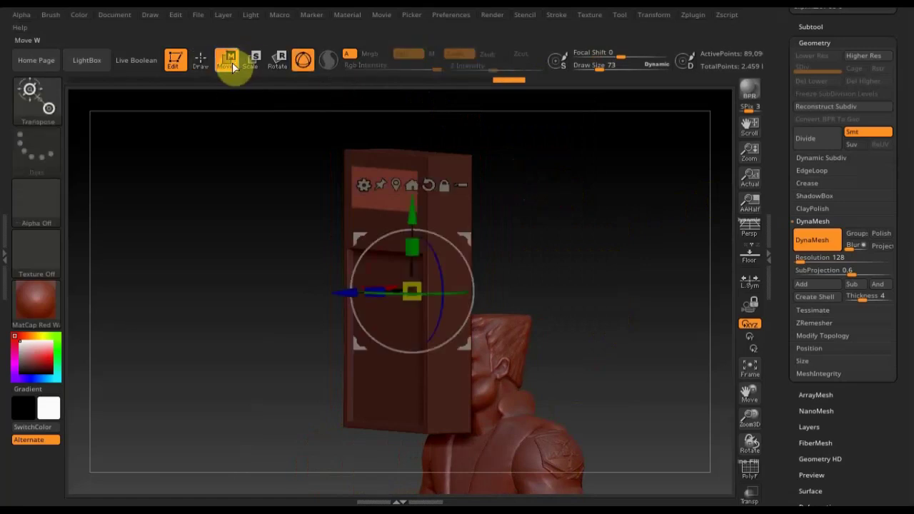
mouse_move(339, 291)
left_mouse_down()
mouse_move(353, 289)
mouse_move(349, 298)
left_mouse_up()
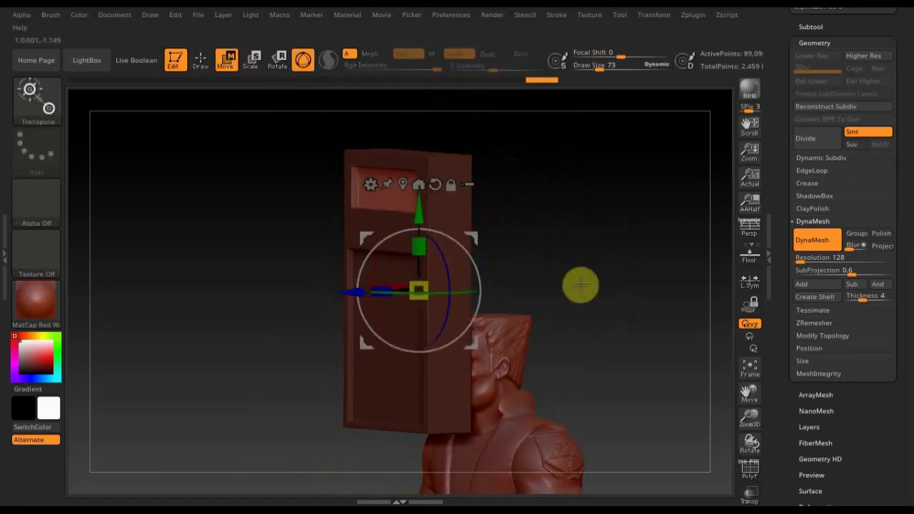
left_click_drag(579, 284, 617, 284, "shift")
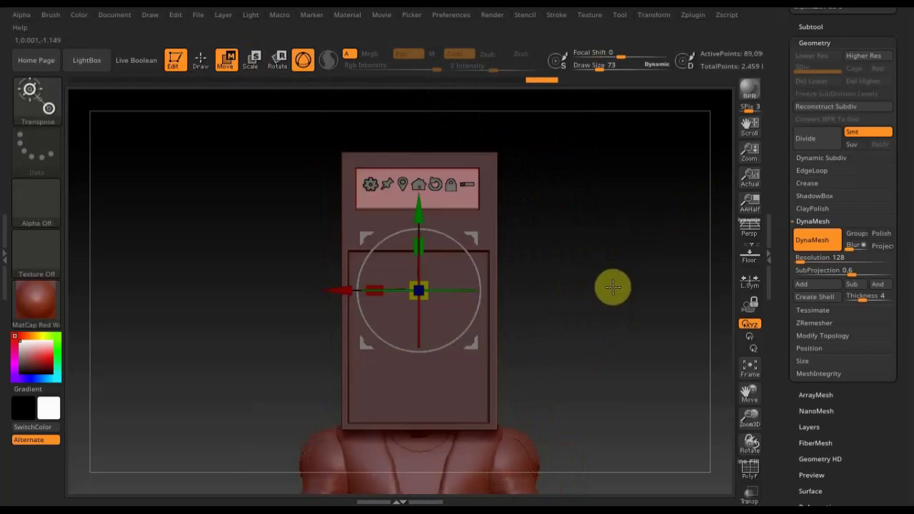
- Clear the old mask and mask the calculator's whole lower keypad area
left_click(200, 62)
left_click_drag(609, 208, 604, 220, "ctrl")
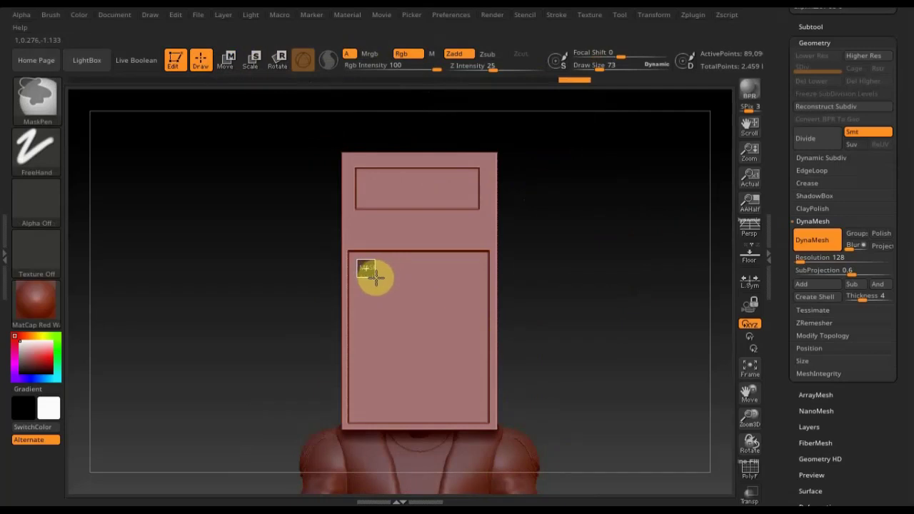
left_click_drag(377, 277, 474, 289, "ctrl")
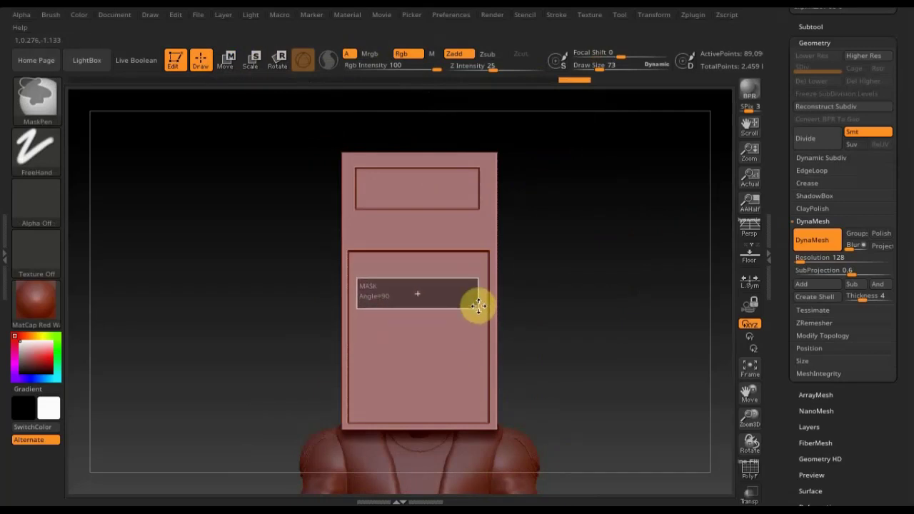
left_click_drag(476, 289, 482, 394, "ctrl")
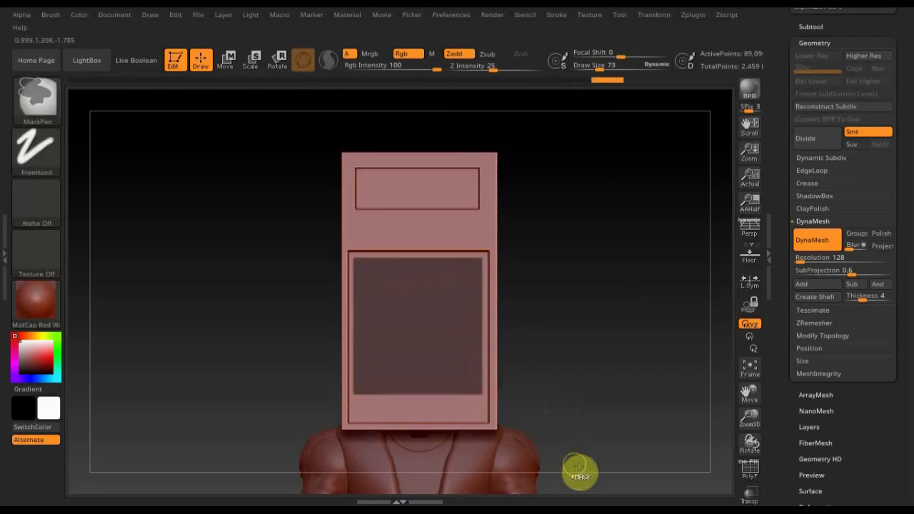
- Subtract thin vertical divider strips from the keypad mask to begin separating columns
mouse_move(578, 467)
left_mouse_down("ctrl")
mouse_move(571, 255)
mouse_move(328, 231)
mouse_move(370, 222)
left_mouse_up("ctrl")
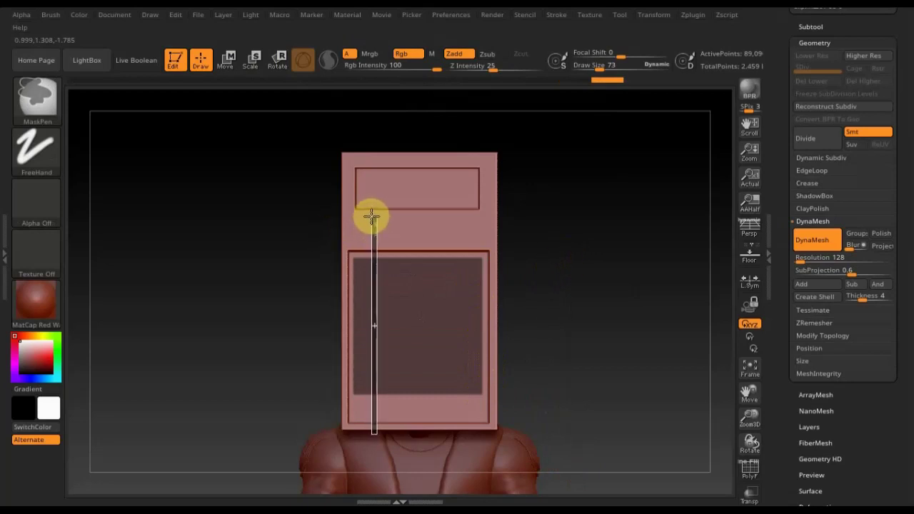
left_click_drag(371, 216, 369, 214, "ctrl")
mouse_move(573, 424)
left_mouse_down("ctrl")
mouse_move(545, 300)
mouse_move(555, 275)
mouse_move(373, 275)
mouse_move(372, 263)
left_mouse_up("ctrl")
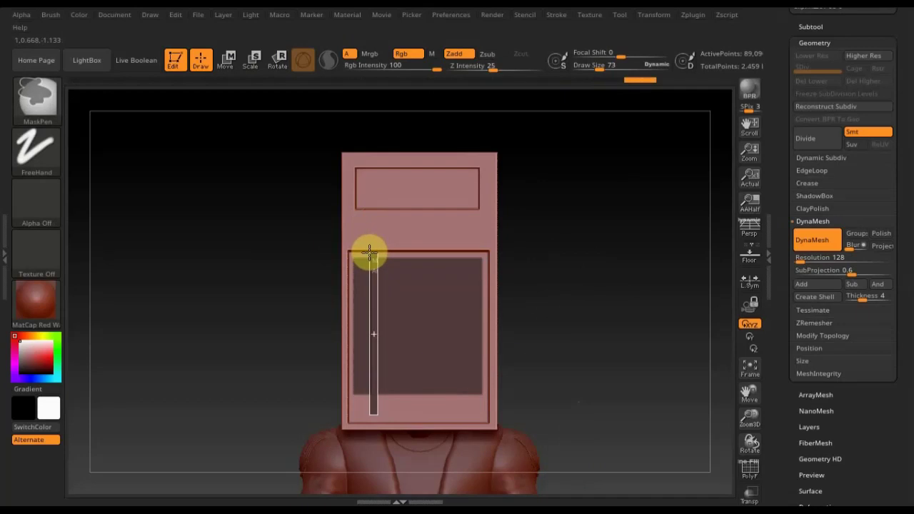
left_click_drag(369, 250, 401, 253, "ctrl")
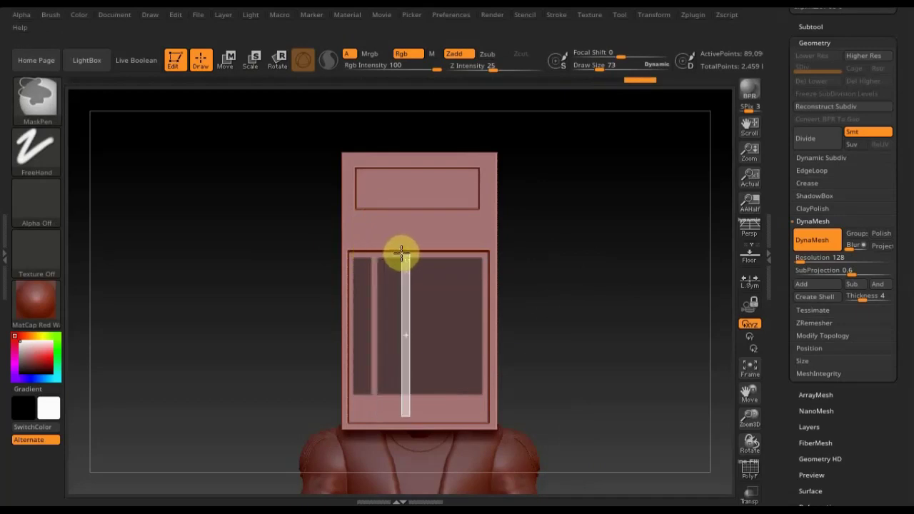
left_click_drag(401, 251, 404, 258, "ctrl")
mouse_move(591, 357)
left_mouse_down("ctrl")
mouse_move(582, 246)
mouse_move(428, 306)
mouse_move(442, 290)
mouse_move(442, 252)
left_mouse_up("ctrl")
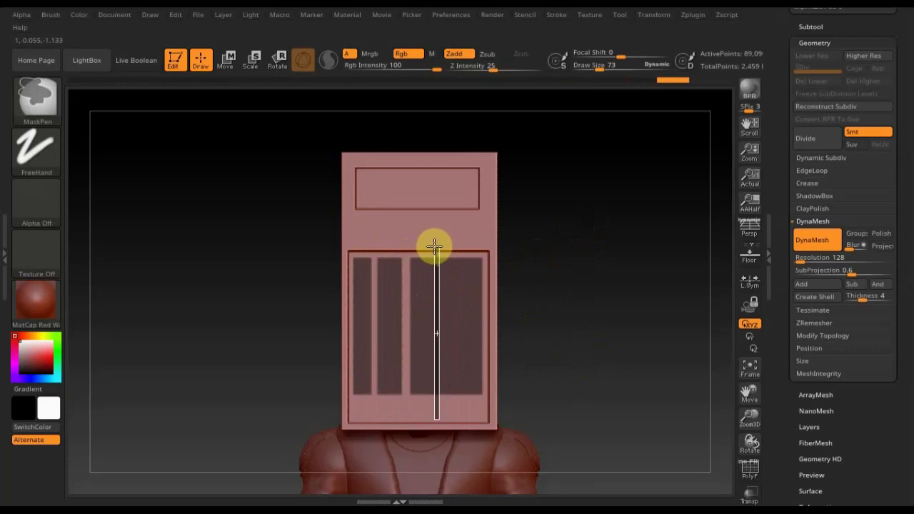
- Cut the remaining vertical dividers so the keypad mask has five columns
left_click_drag(434, 246, 435, 247, "ctrl")
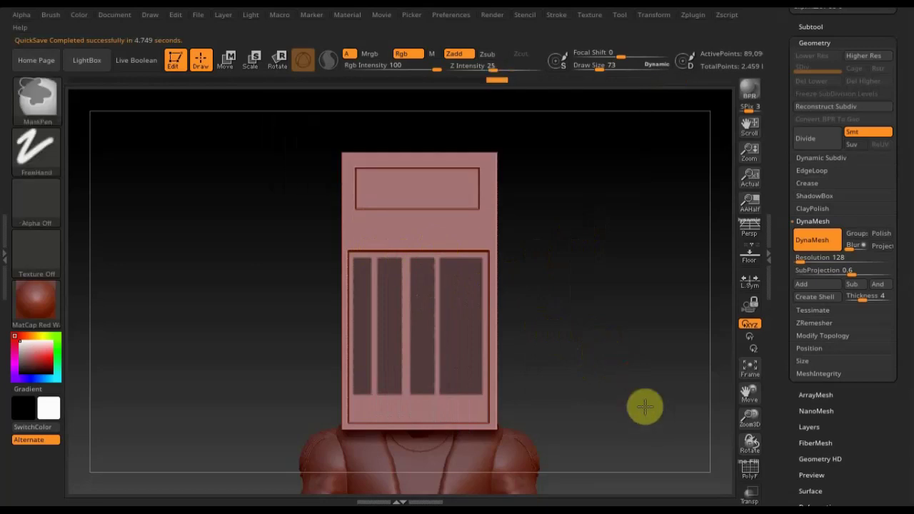
mouse_move(650, 415)
left_mouse_down("ctrl")
mouse_move(636, 249)
mouse_move(643, 236)
mouse_move(535, 255)
mouse_move(454, 245)
left_mouse_up("ctrl")
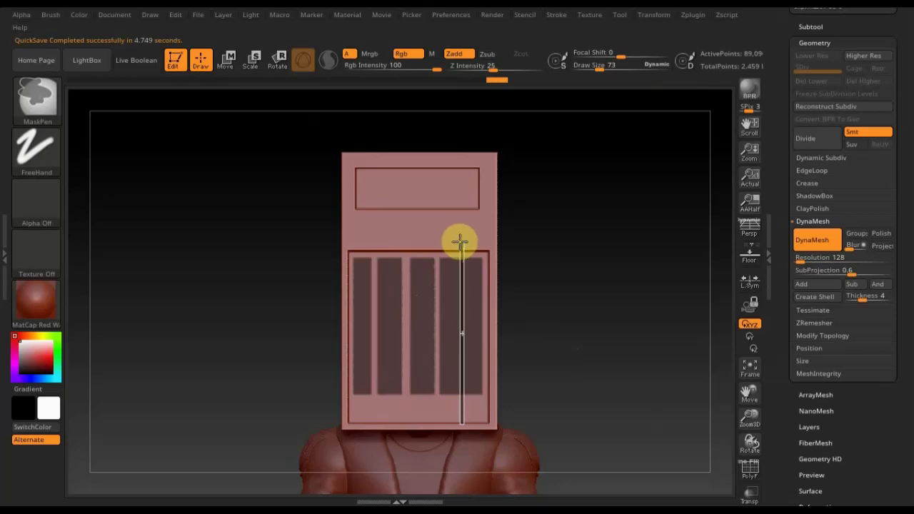
left_click_drag(459, 242, 460, 241, "ctrl")
- Cut horizontal dividers across the columns to form four rows of key cells
mouse_move(634, 308)
left_mouse_down("ctrl")
mouse_move(336, 286)
mouse_move(332, 302)
mouse_move(312, 272)
left_mouse_up("ctrl")
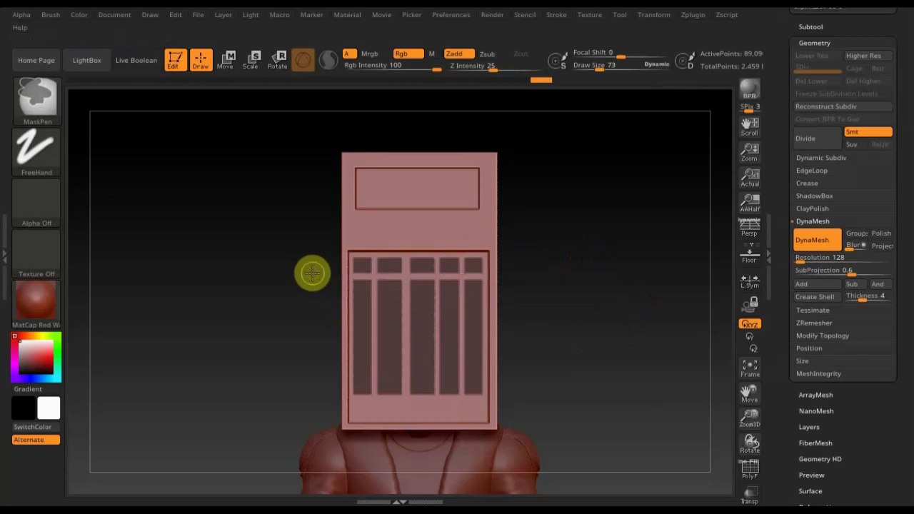
mouse_move(656, 400)
left_mouse_down("ctrl")
mouse_move(359, 369)
mouse_move(364, 381)
mouse_move(315, 307)
left_mouse_up("ctrl")
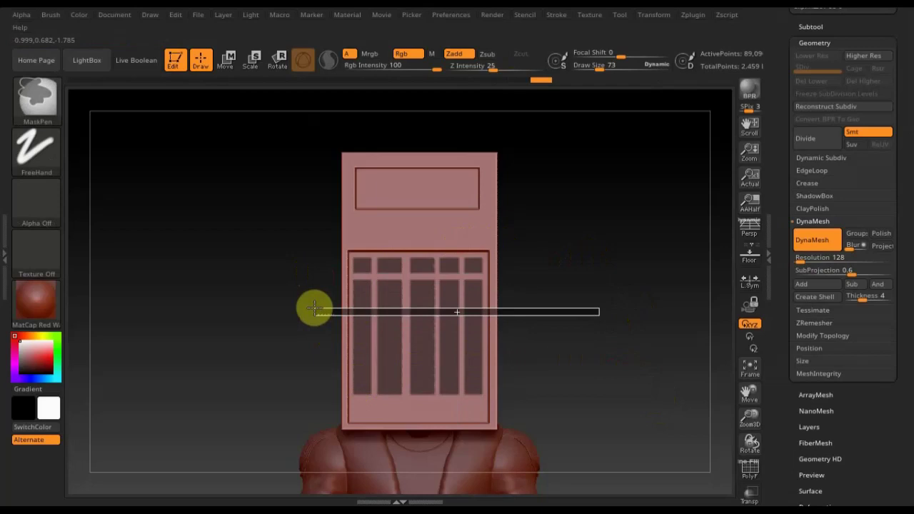
left_click_drag(314, 309, 314, 307, "ctrl")
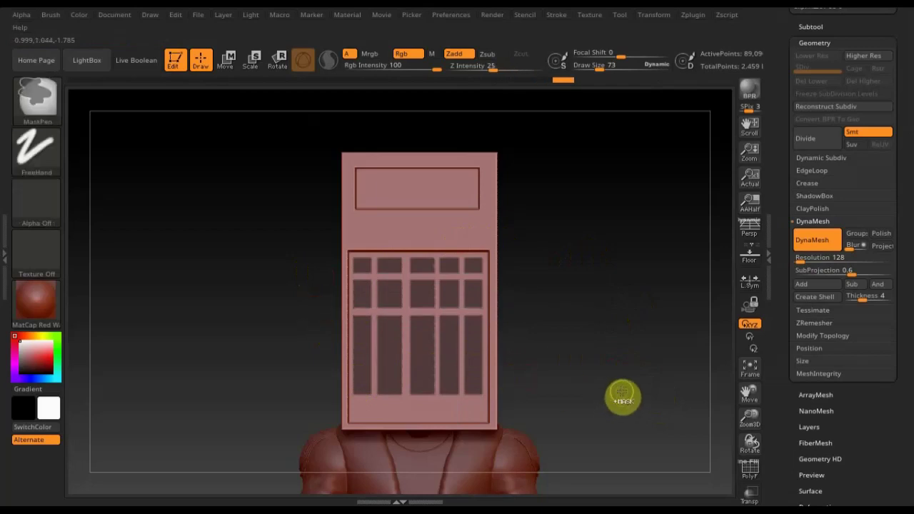
mouse_move(620, 390)
left_mouse_down("ctrl")
mouse_move(457, 389)
mouse_move(358, 348)
mouse_move(328, 346)
left_mouse_up("ctrl")
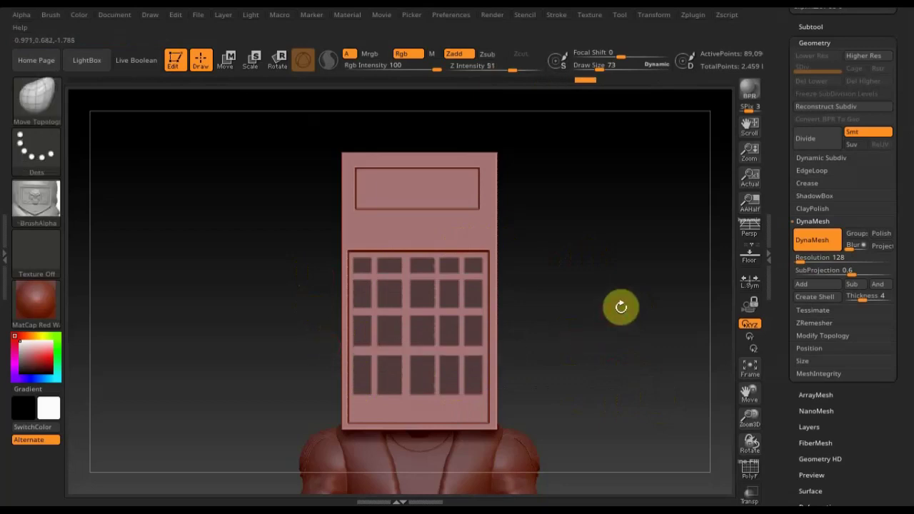
- Invert the keypad mask so the button grid is free, and orbit to inspect it
left_click(608, 293, "ctrl")
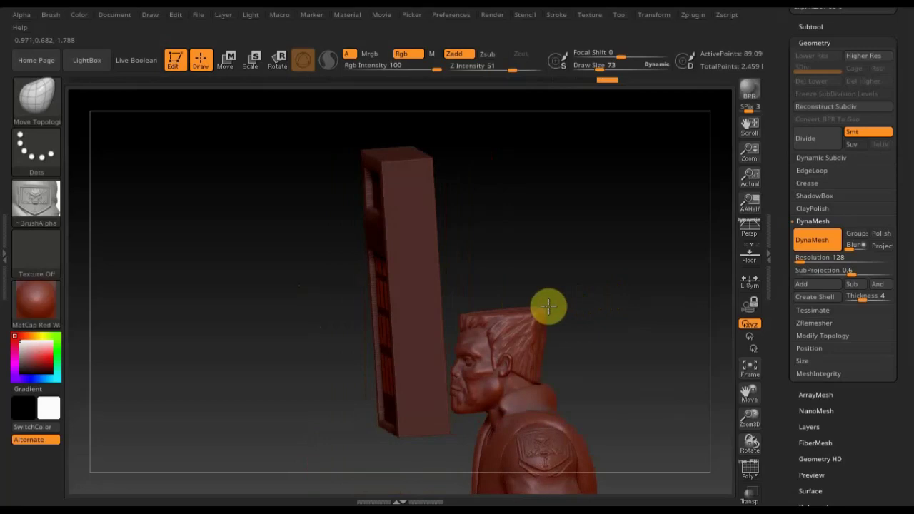
mouse_move(547, 306)
left_mouse_down()
mouse_move(520, 302)
mouse_move(574, 323)
mouse_move(642, 493)
mouse_move(410, 304)
mouse_move(388, 241)
mouse_move(440, 339)
left_mouse_up()
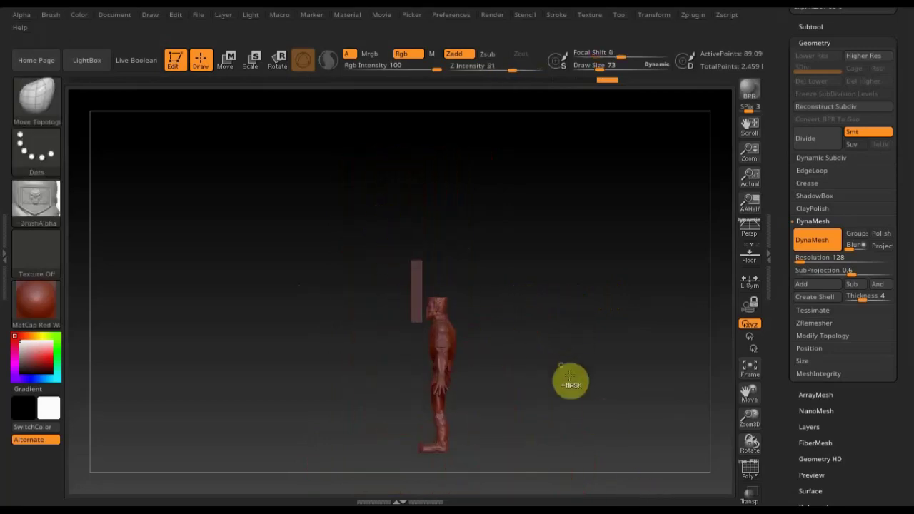
left_click_drag(555, 418, 418, 223, "ctrl")
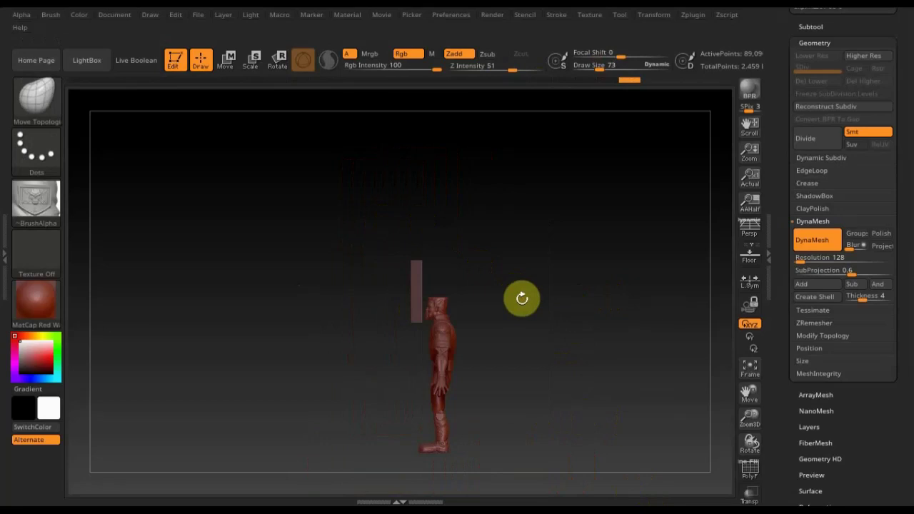
mouse_move(522, 298)
left_mouse_down()
mouse_move(535, 301)
mouse_move(447, 248)
left_mouse_up()
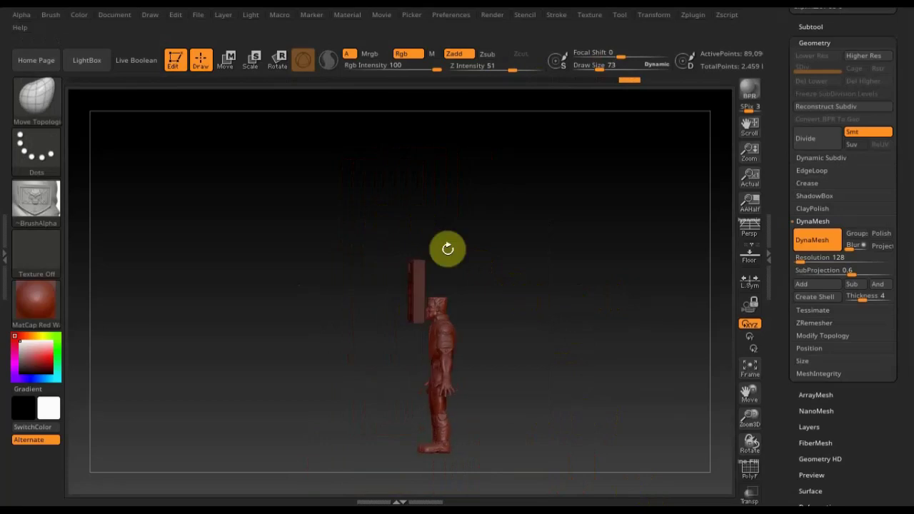
- Check the calculator front-on, then zoom out to the full figure with the Move gizmo active
left_click(225, 63)
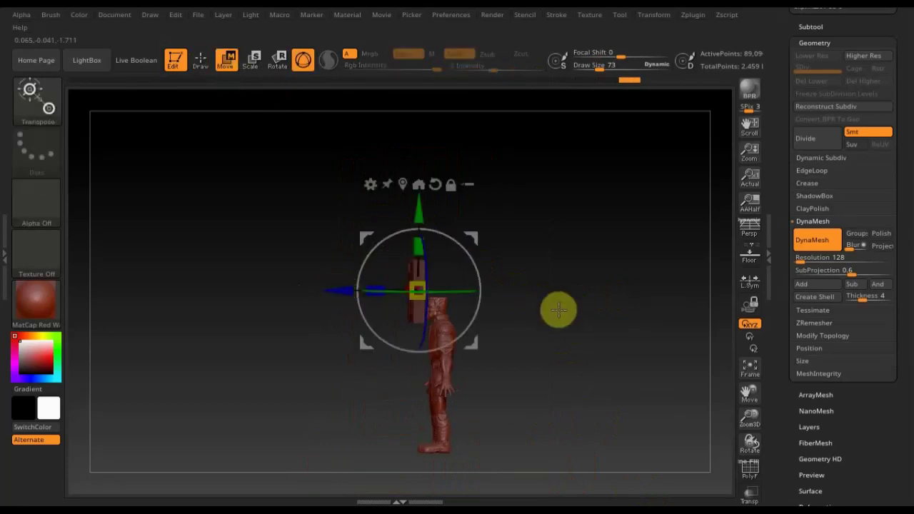
mouse_move(556, 310)
left_mouse_down()
mouse_move(589, 292)
mouse_move(640, 499)
mouse_move(526, 414)
mouse_move(346, 303)
mouse_move(339, 288)
left_mouse_up()
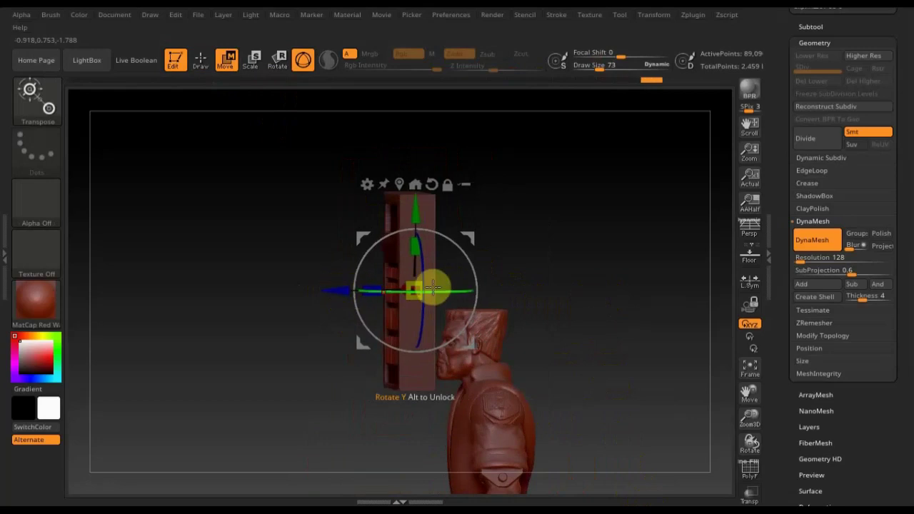
left_click_drag(507, 269, 561, 261)
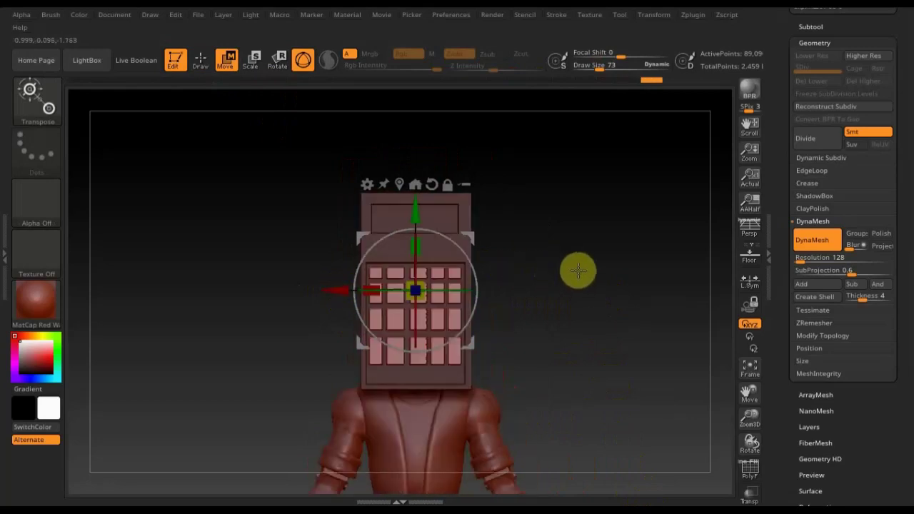
left_click(202, 62)
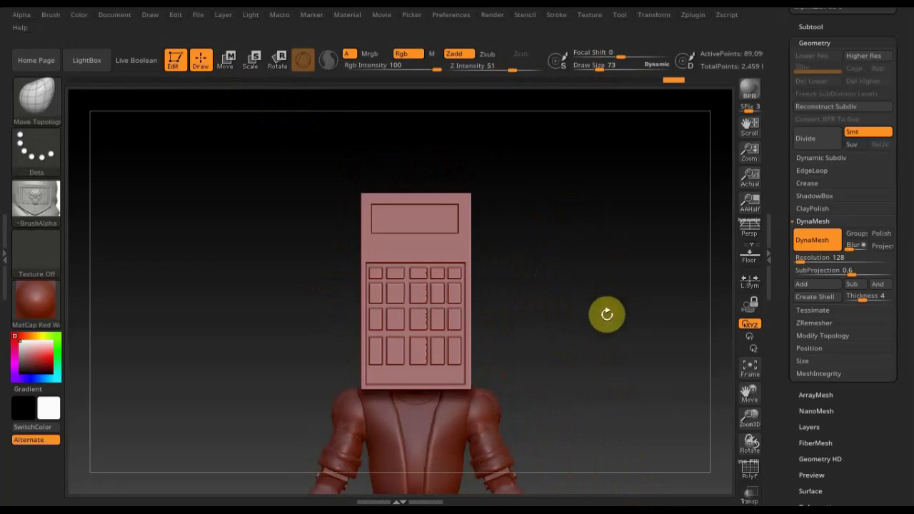
mouse_move(564, 255)
left_mouse_down("alt")
mouse_move(551, 210)
mouse_move(296, 107)
left_mouse_up("alt")
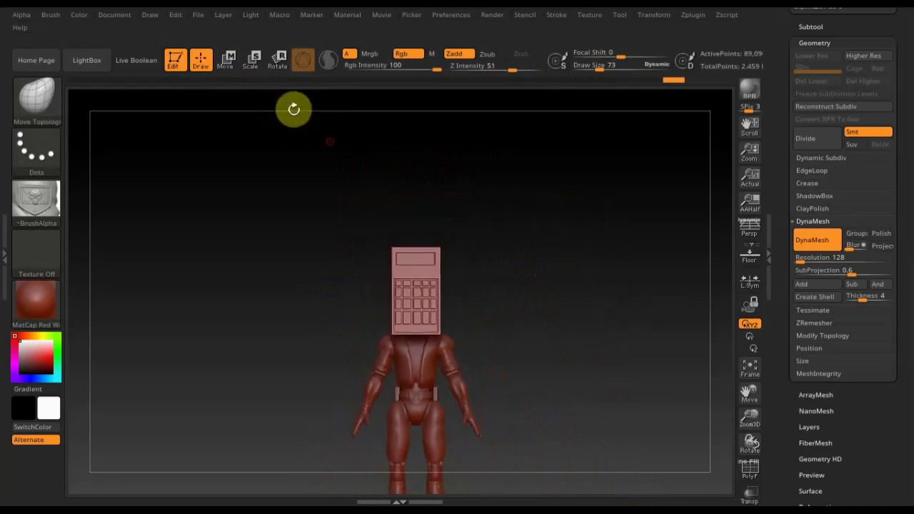
left_click(227, 61)
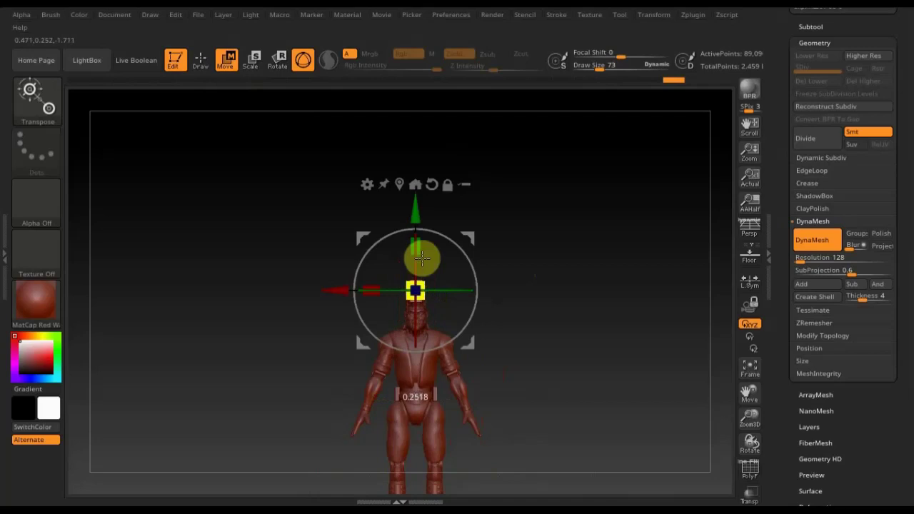
- Move the calculator down onto the figure's chest and adjust its tilt and height
mouse_move(434, 249)
left_mouse_down()
mouse_move(561, 308)
mouse_move(480, 306)
left_mouse_up()
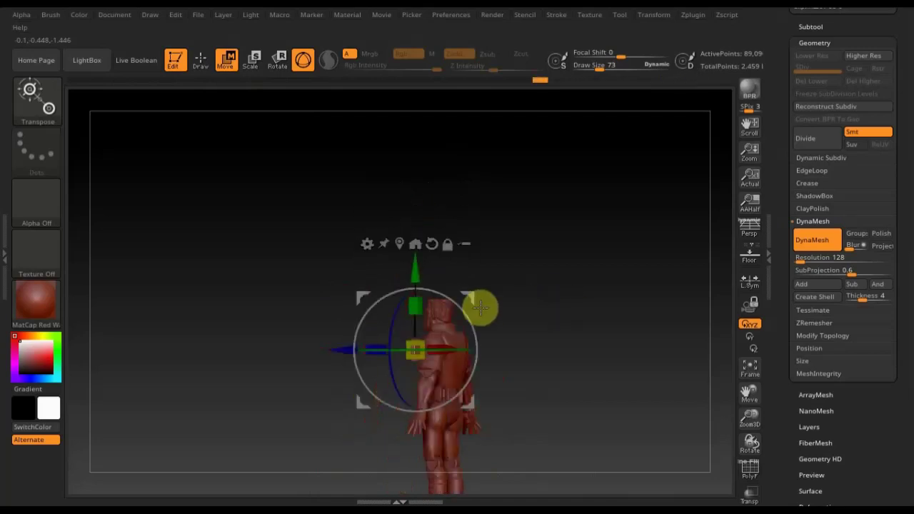
left_click_drag(581, 325, 550, 351)
mouse_move(321, 349)
left_mouse_down()
mouse_move(304, 350)
mouse_move(337, 361)
left_mouse_up()
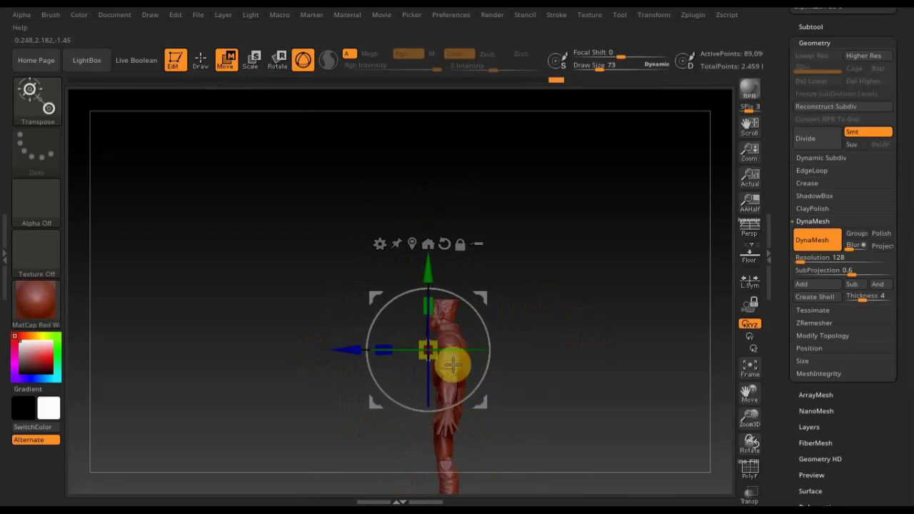
mouse_move(595, 329)
left_mouse_down("alt")
mouse_move(628, 467)
mouse_move(699, 500)
mouse_move(607, 347)
left_mouse_up("alt")
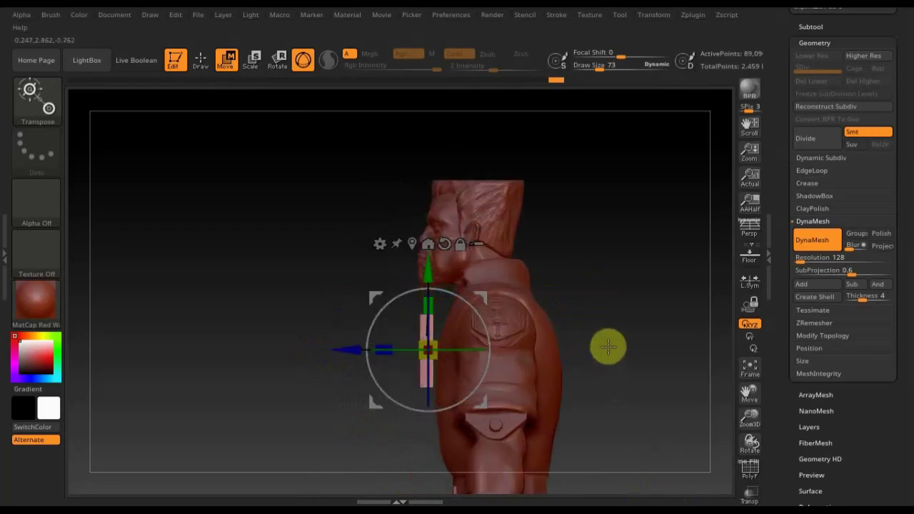
mouse_move(468, 303)
left_mouse_down()
mouse_move(477, 307)
mouse_move(434, 310)
left_mouse_up()
left_click_drag(356, 320, 351, 333)
mouse_move(446, 282)
left_mouse_down()
mouse_move(454, 247)
mouse_move(457, 261)
left_mouse_up()
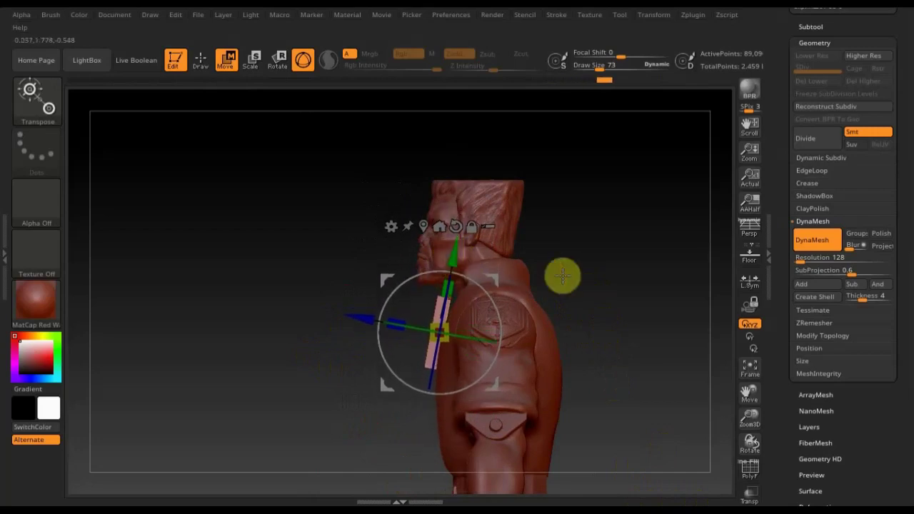
- Slide the calculator sideways, angle it to the chest, and press it flat onto the strap
mouse_move(562, 275)
left_mouse_down()
mouse_move(616, 271)
mouse_move(621, 279)
left_mouse_up()
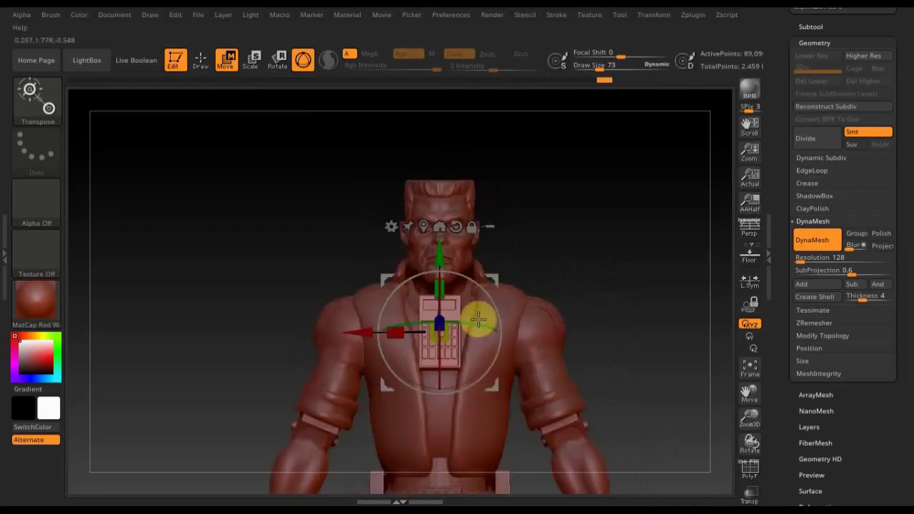
left_click_drag(364, 333, 412, 334)
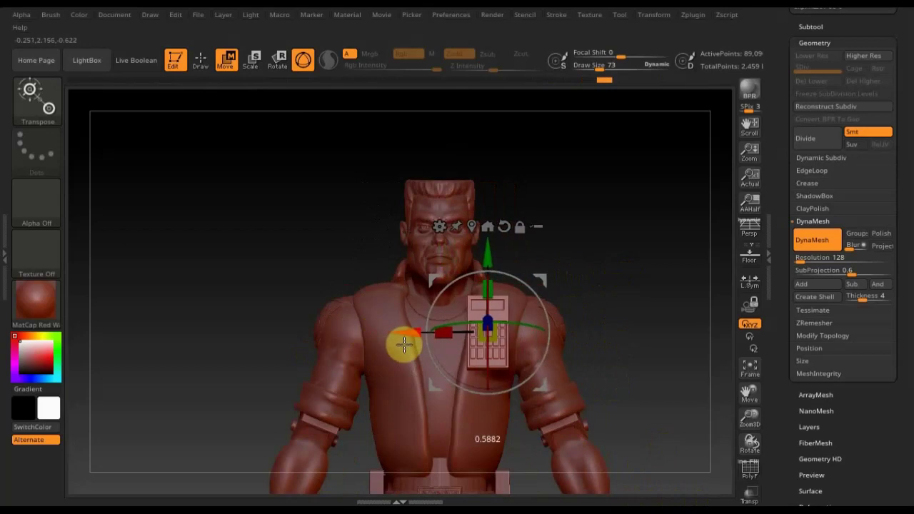
left_click_drag(545, 305, 547, 320)
left_click_drag(621, 298, 559, 286)
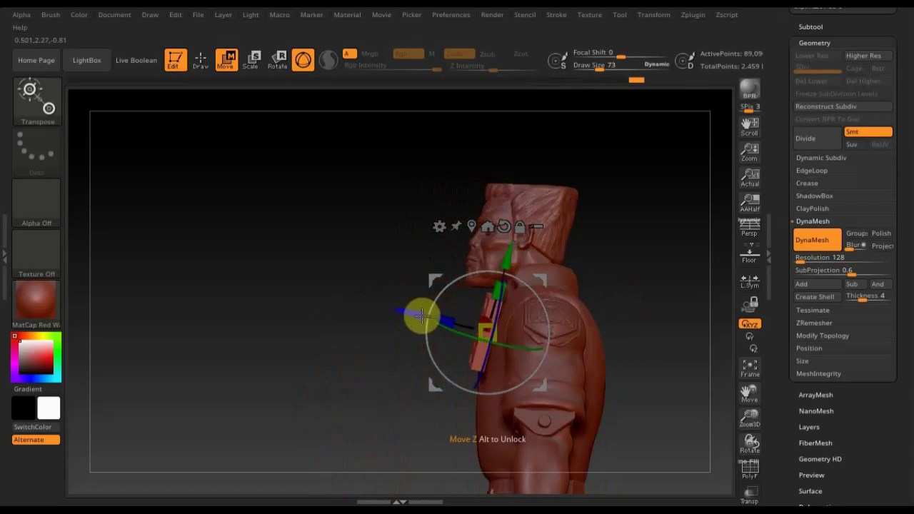
left_click_drag(421, 314, 424, 316)
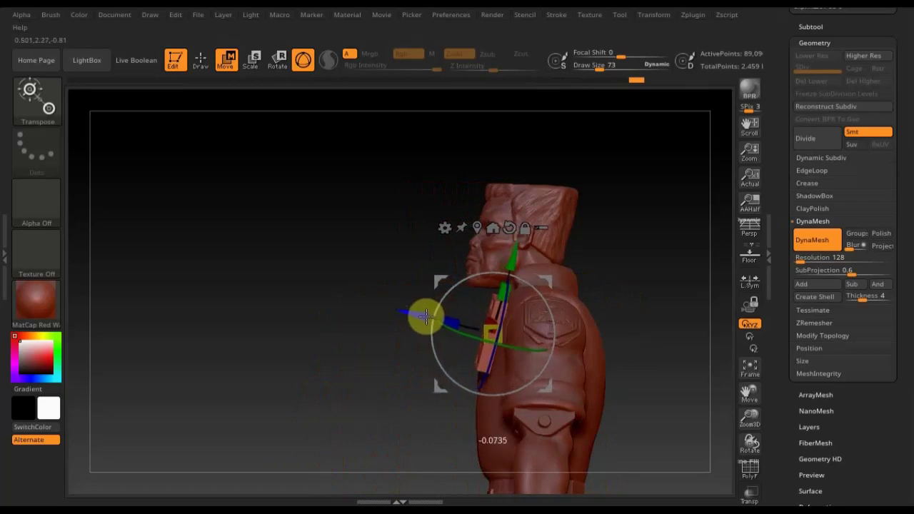
mouse_move(600, 272)
left_mouse_down()
mouse_move(650, 271)
mouse_move(658, 282)
left_mouse_up()
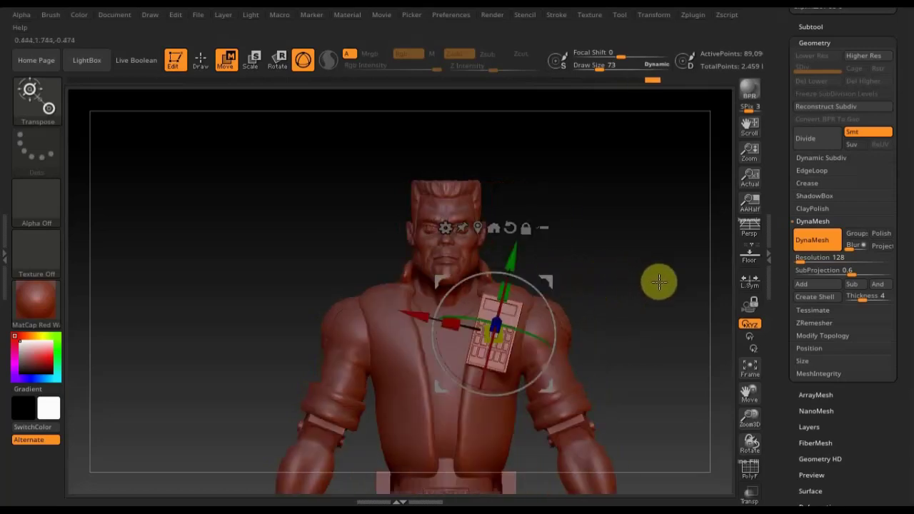
- Append a Sphere3D subtool and select the new PM3D_Sphere3D1_1 part
left_click(210, 57)
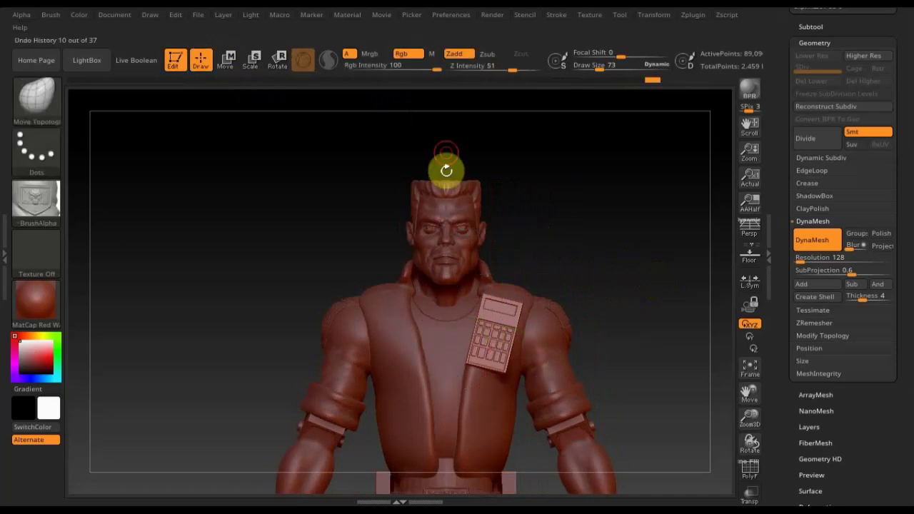
mouse_move(622, 263)
left_mouse_down("alt")
mouse_move(598, 159)
mouse_move(607, 224)
mouse_move(598, 209)
left_mouse_up("alt")
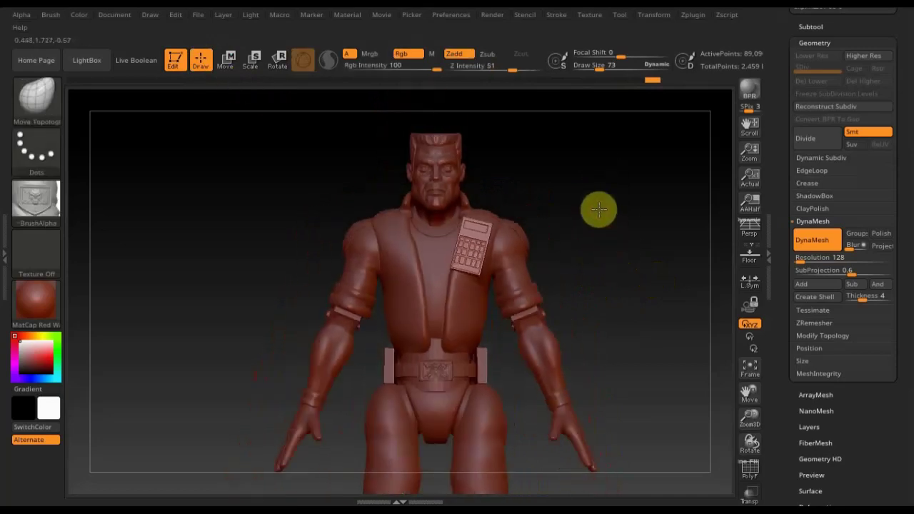
left_click(820, 26)
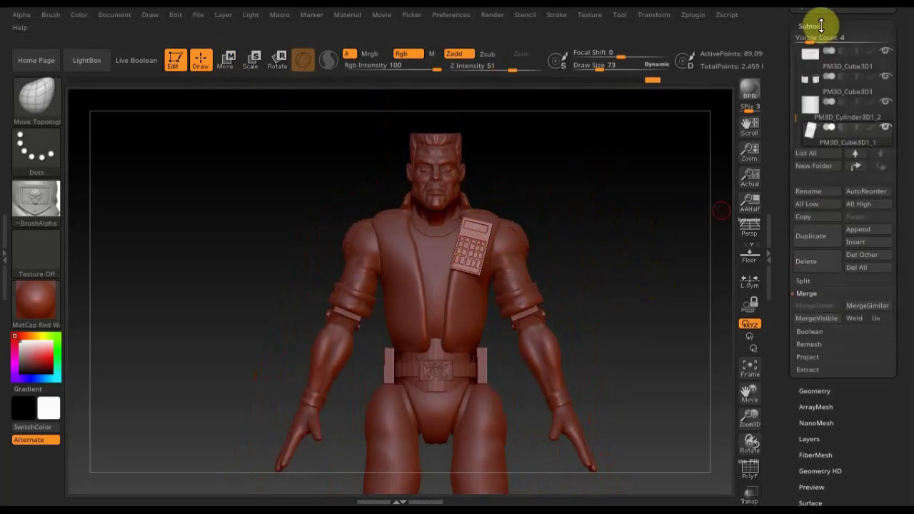
left_click(867, 233)
mouse_move(447, 250)
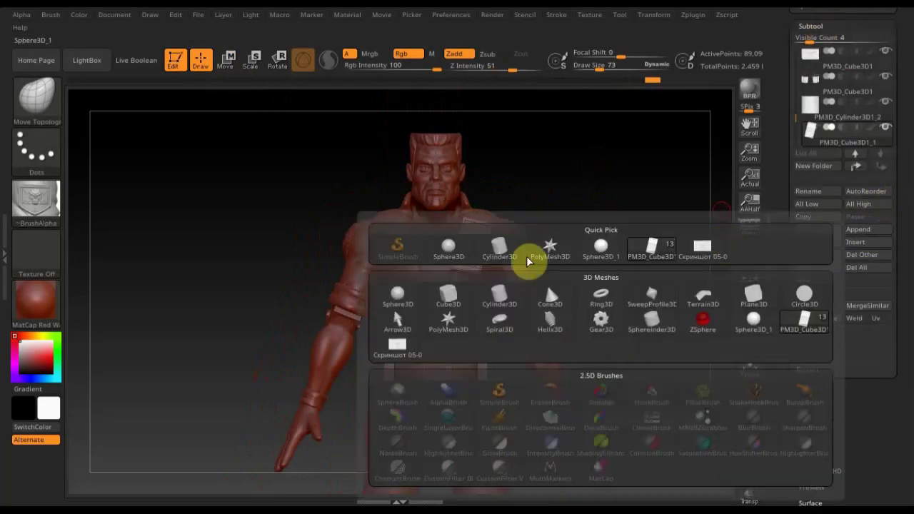
left_click(448, 250)
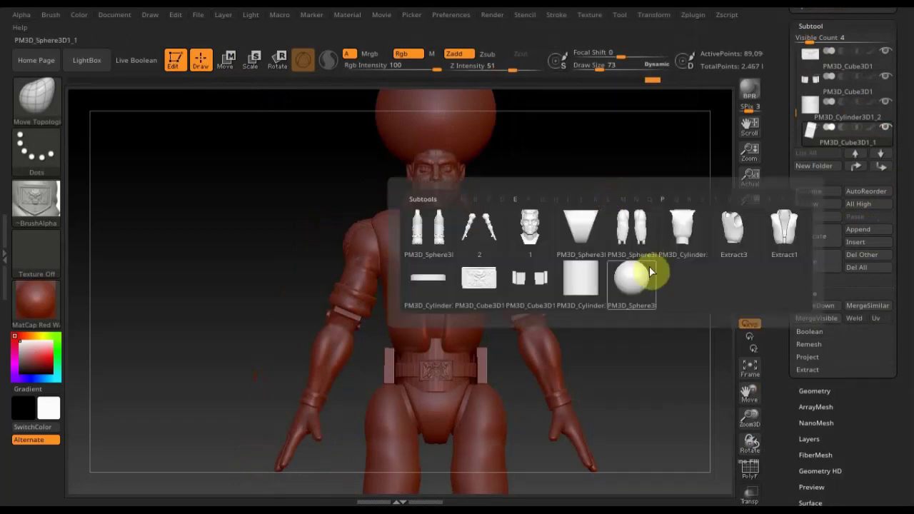
left_click(635, 273)
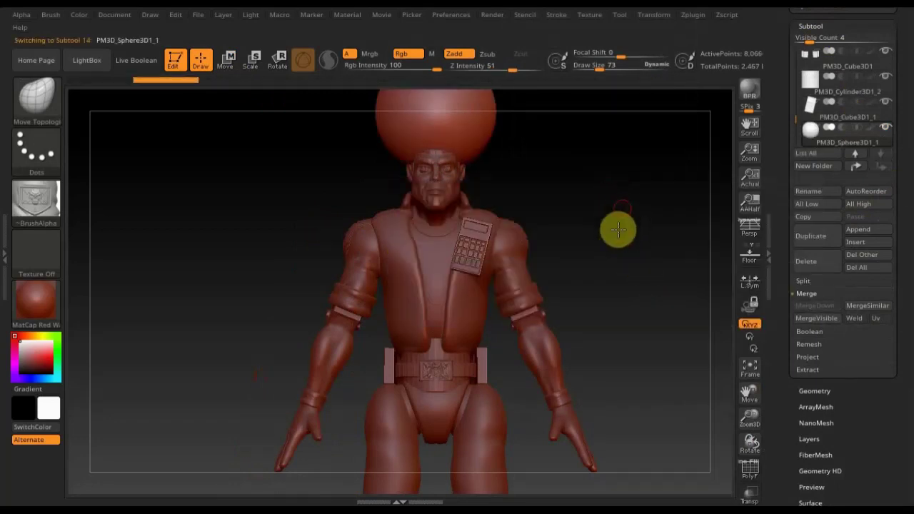
- From side view, move the sphere in front of the figure and stretch it to about 1.5 in Y
left_click_drag(618, 228, 605, 290, "alt")
left_click_drag(528, 291, 351, 112, "shift")
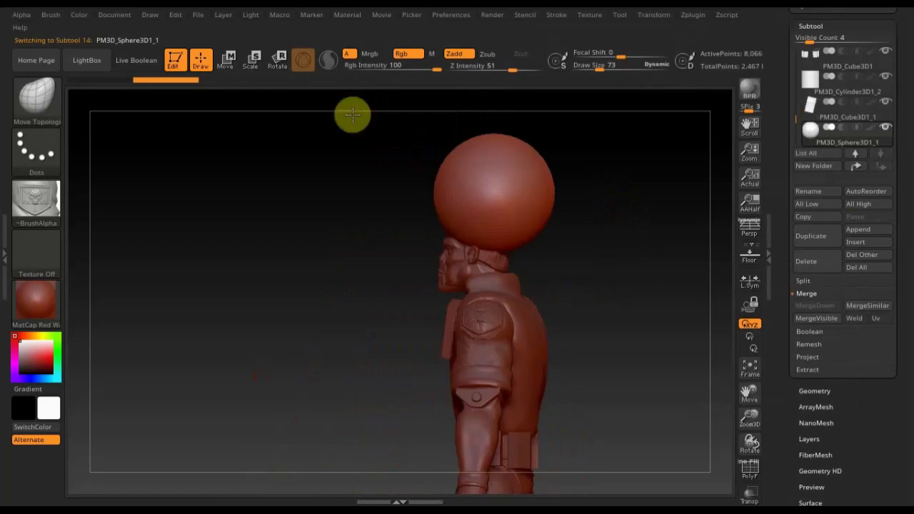
left_click(224, 62)
mouse_move(407, 198)
left_mouse_down()
mouse_move(279, 210)
mouse_move(262, 220)
left_mouse_up()
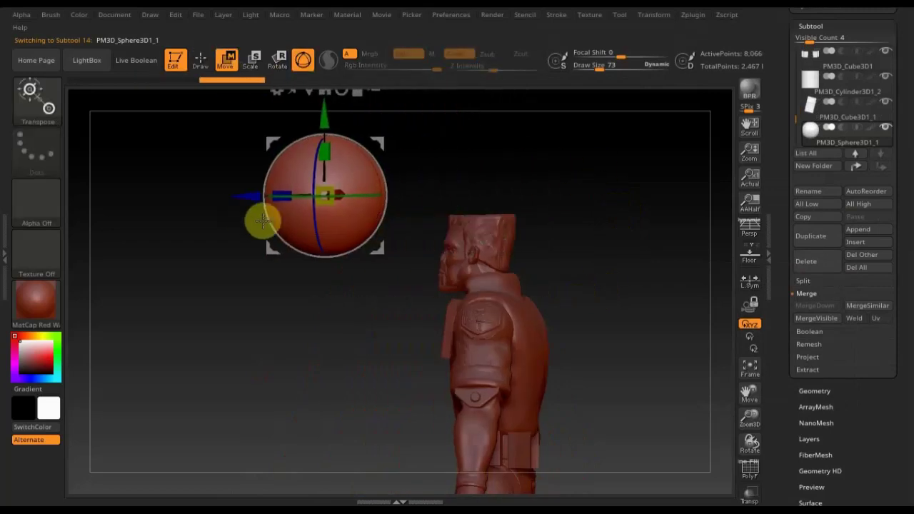
left_click_drag(325, 150, 326, 124)
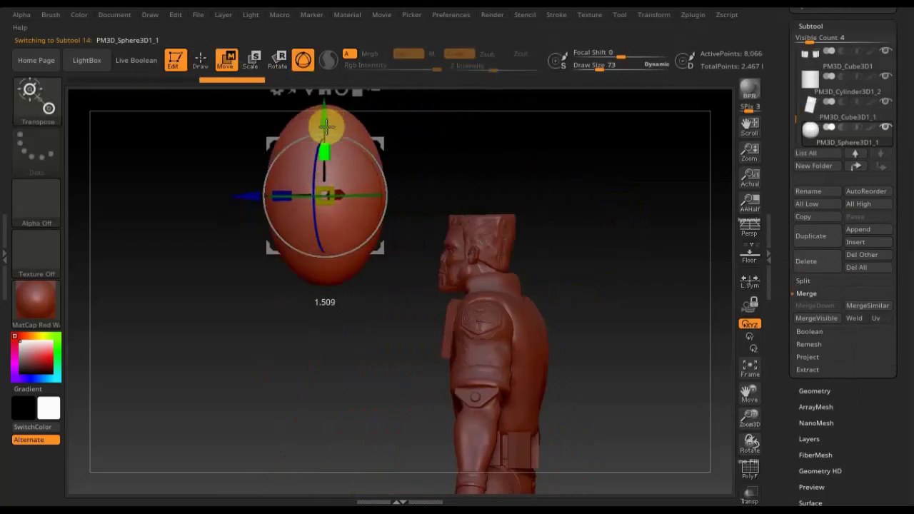
mouse_move(367, 369)
left_mouse_down("shift")
mouse_move(505, 329)
mouse_move(494, 340)
left_mouse_up("shift")
left_click_drag(493, 300, 540, 347, "alt")
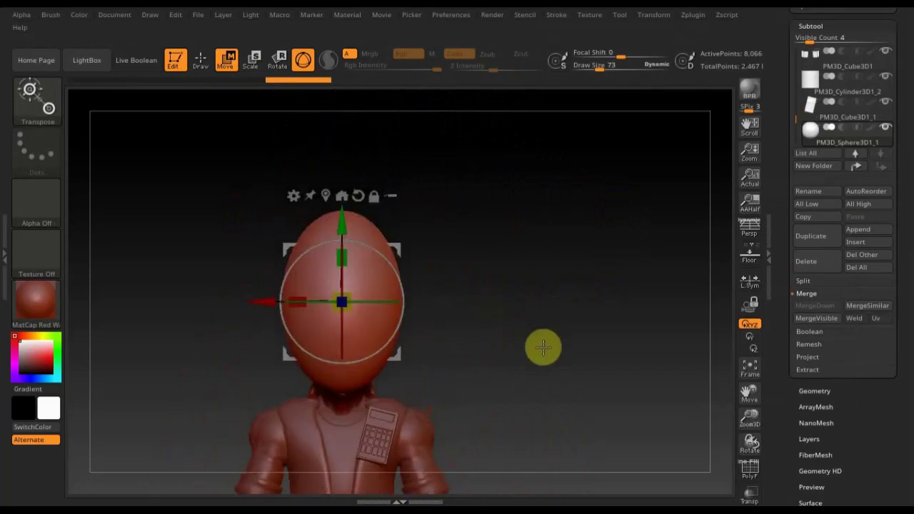
left_click(211, 62)
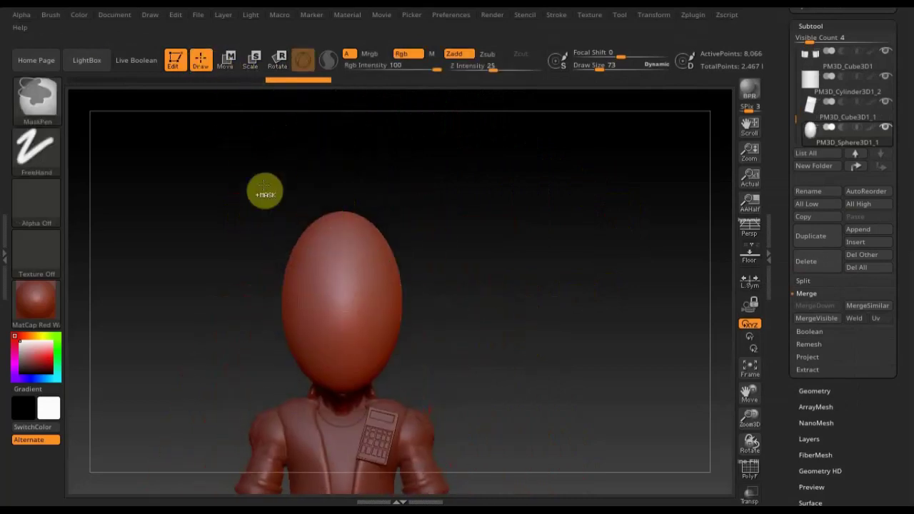
- Mask the egg below its top band, invert, and pull the free top upward
left_click_drag(269, 176, 420, 236, "ctrl")
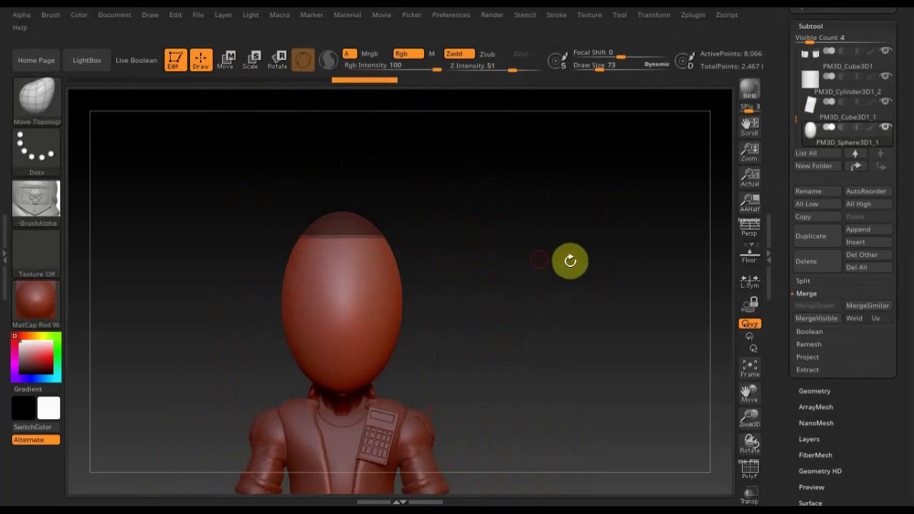
key("ctrl")
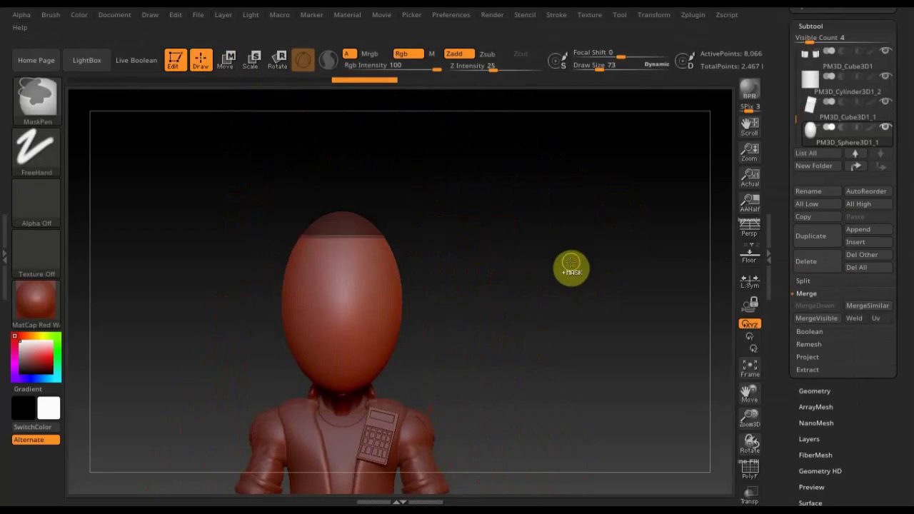
left_click(571, 266, "ctrl")
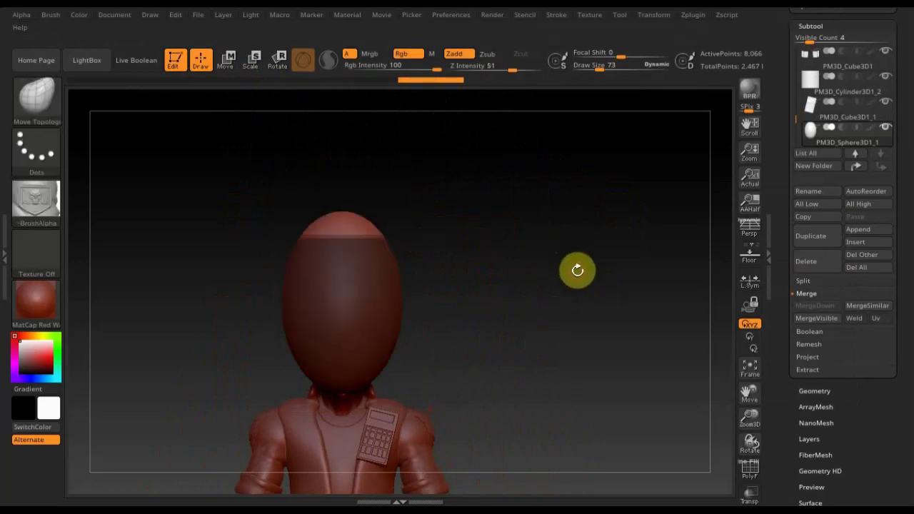
left_click(226, 59)
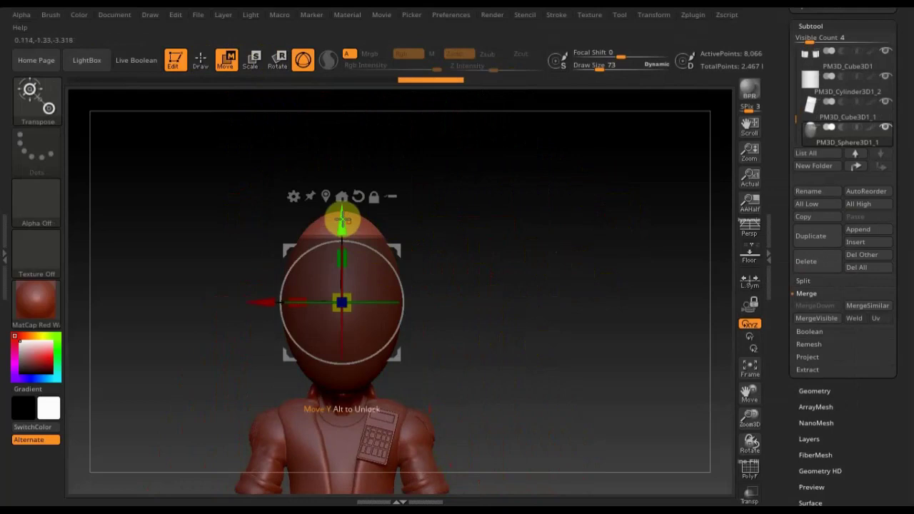
left_click_drag(343, 220, 346, 202)
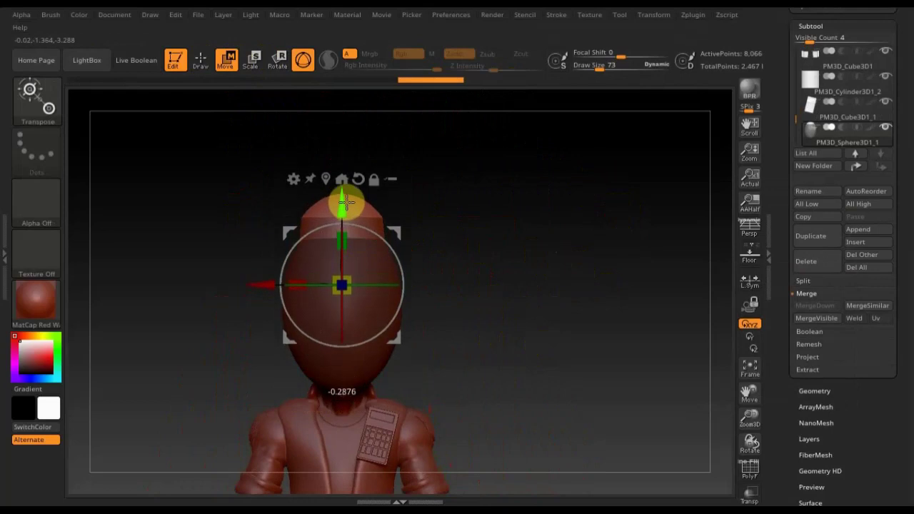
left_click(201, 60)
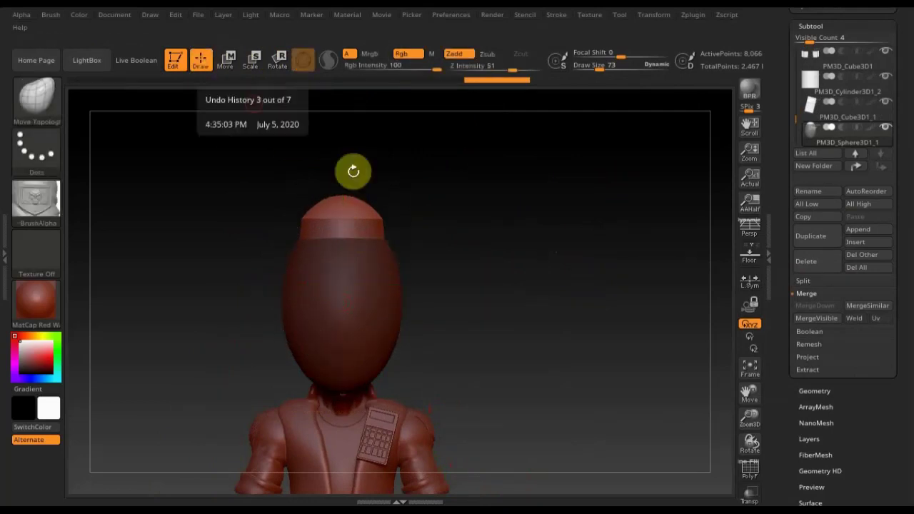
- Mask another band, raise the top cap further, and clear the mask
left_click_drag(523, 321, 269, 222, "ctrl")
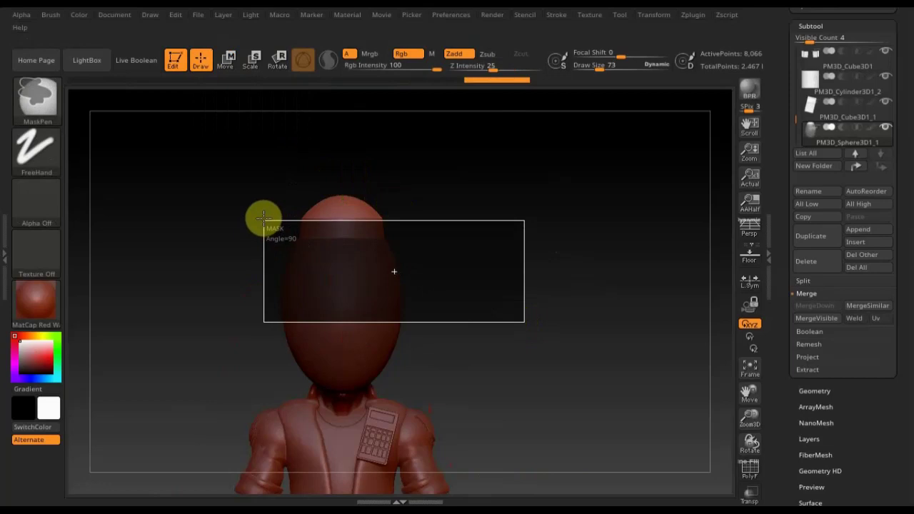
left_click(225, 60)
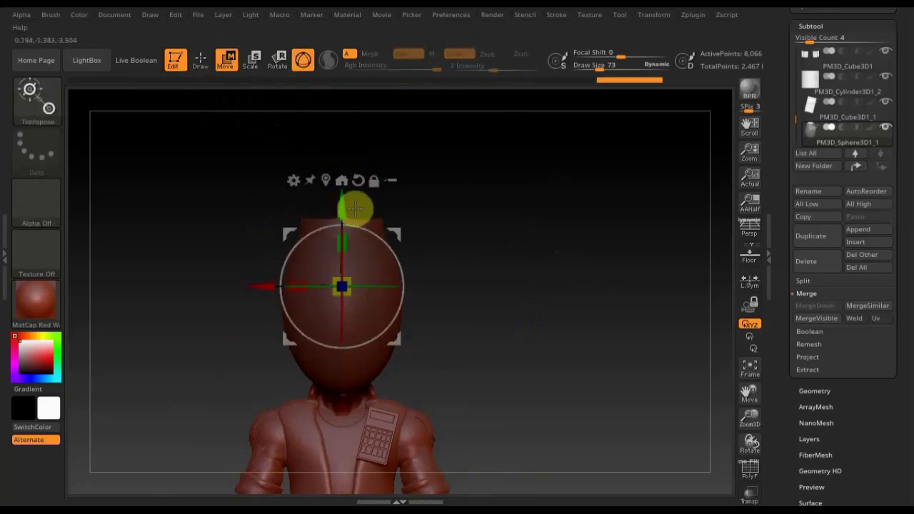
left_click_drag(341, 207, 341, 177)
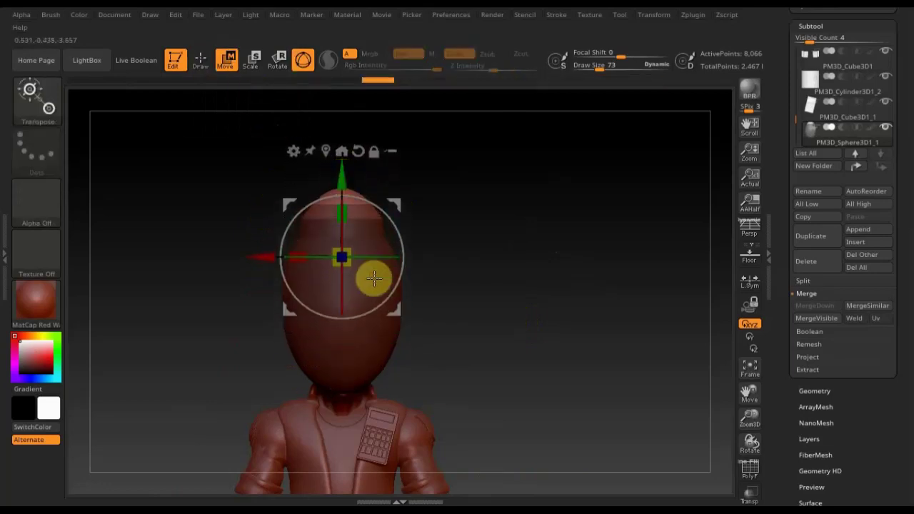
left_click_drag(343, 179, 341, 164)
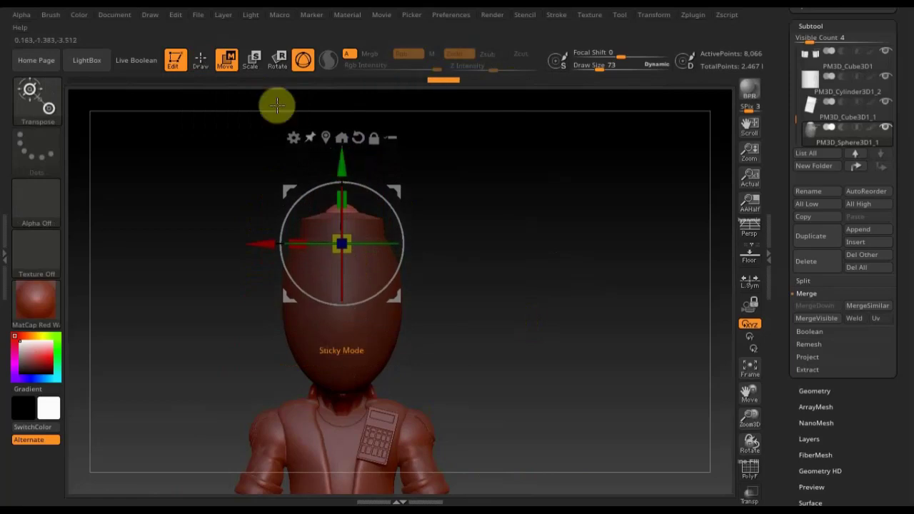
left_click(201, 60)
left_click_drag(365, 181, 519, 291, "ctrl")
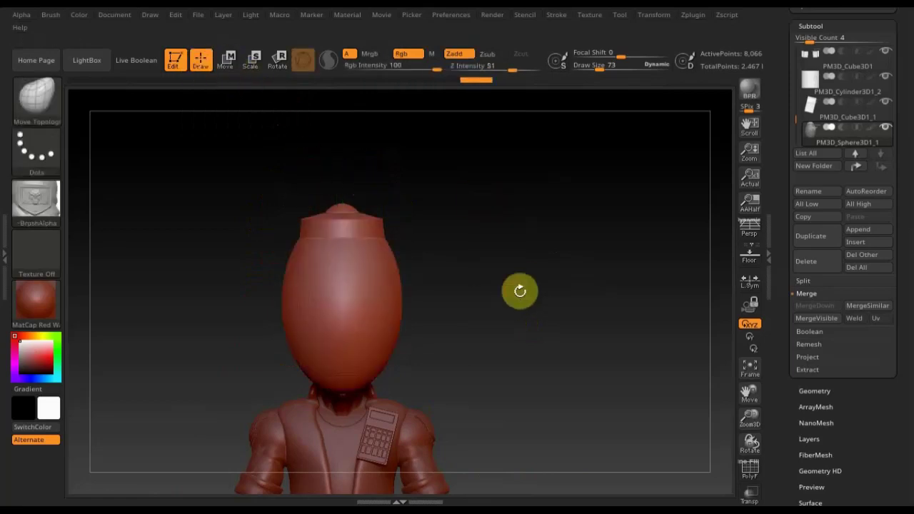
- Remesh the egg shape to about 70,000 active points and trim its bottom flat
left_click(815, 390)
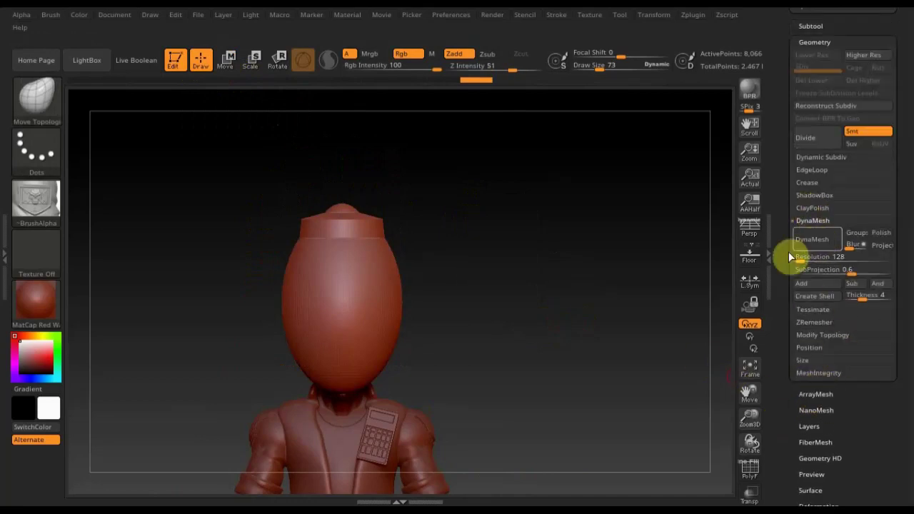
left_click(812, 239)
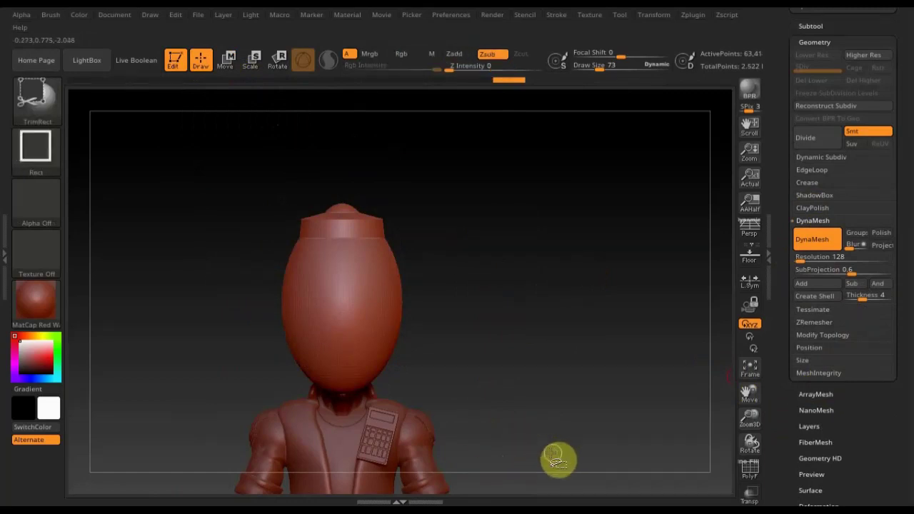
mouse_move(551, 457)
left_mouse_down("ctrl+shift")
mouse_move(197, 362)
mouse_move(194, 344)
left_mouse_up("ctrl+shift")
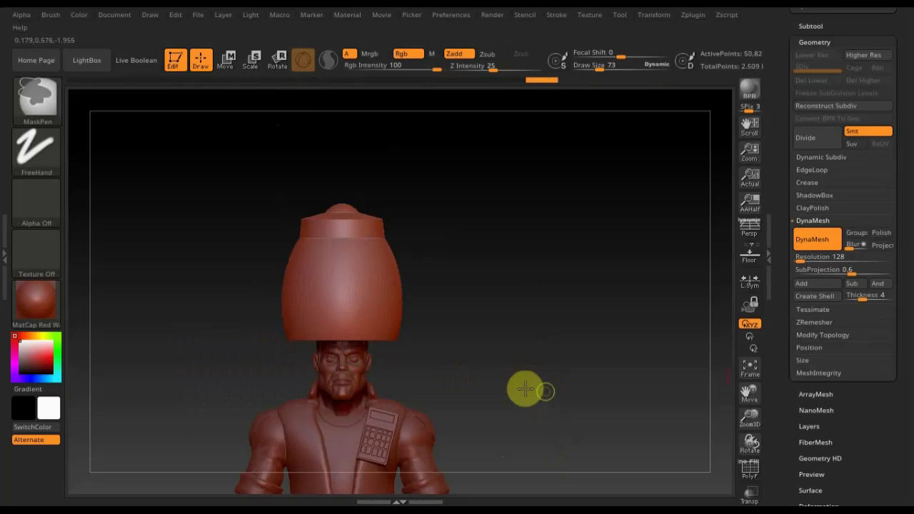
- Narrow the grenade's lower band with an inverted mask and Move gizmo, then unhide all geometry
left_click_drag(528, 388, 189, 292, "ctrl")
key("ctrl")
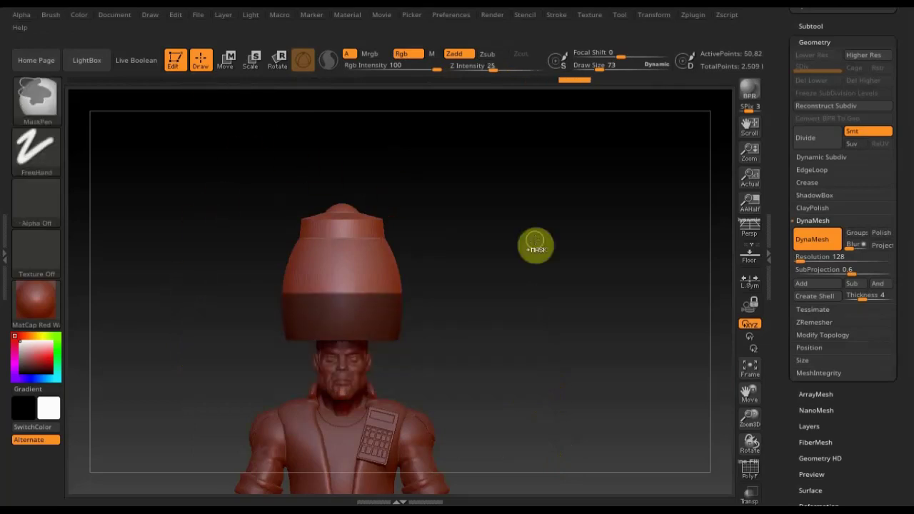
left_click(535, 244, "ctrl")
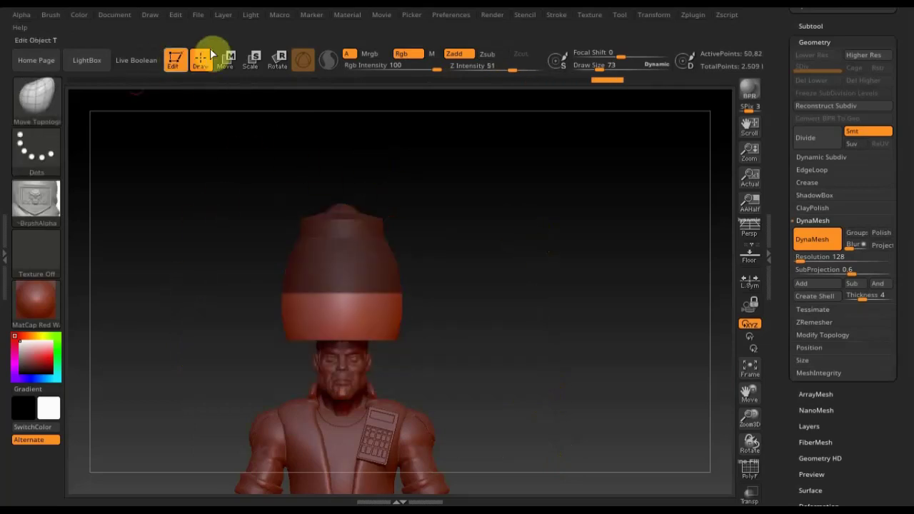
left_click(225, 60)
left_click_drag(340, 151, 346, 222)
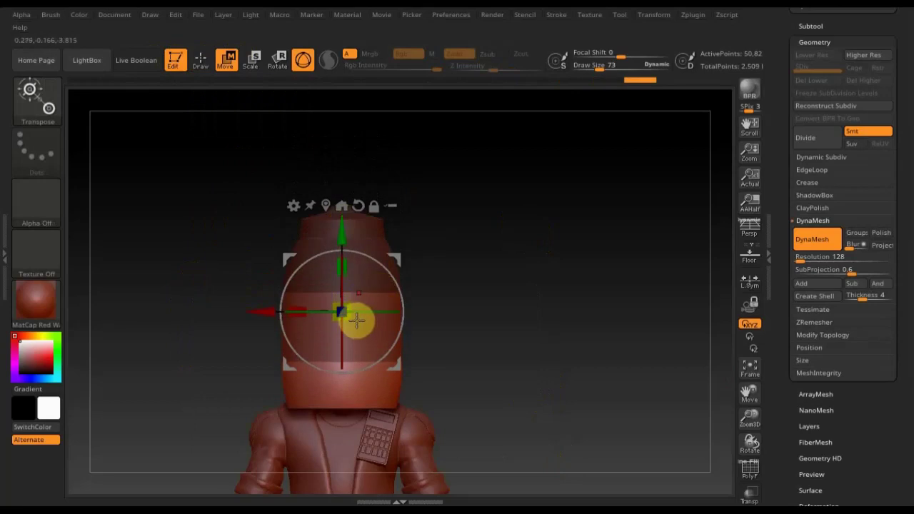
left_click_drag(348, 318, 342, 316)
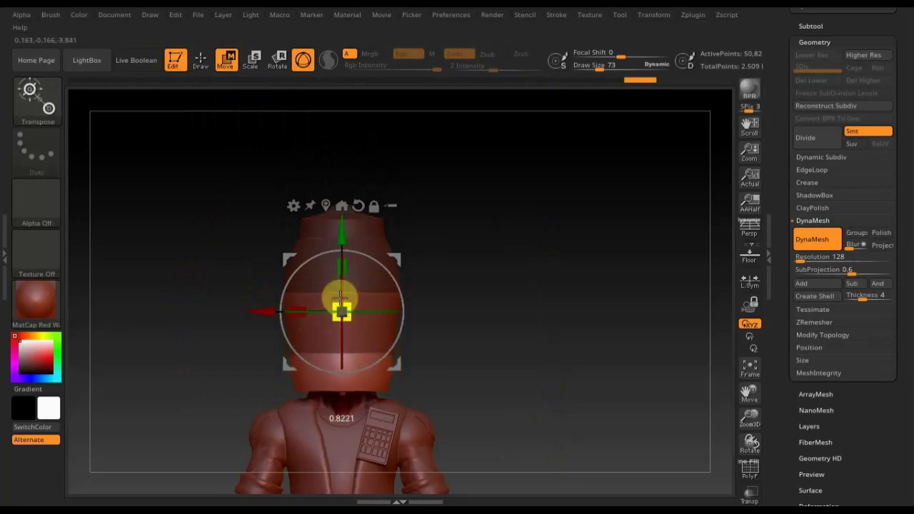
left_click(202, 61)
left_click_drag(467, 214, 505, 275, "ctrl")
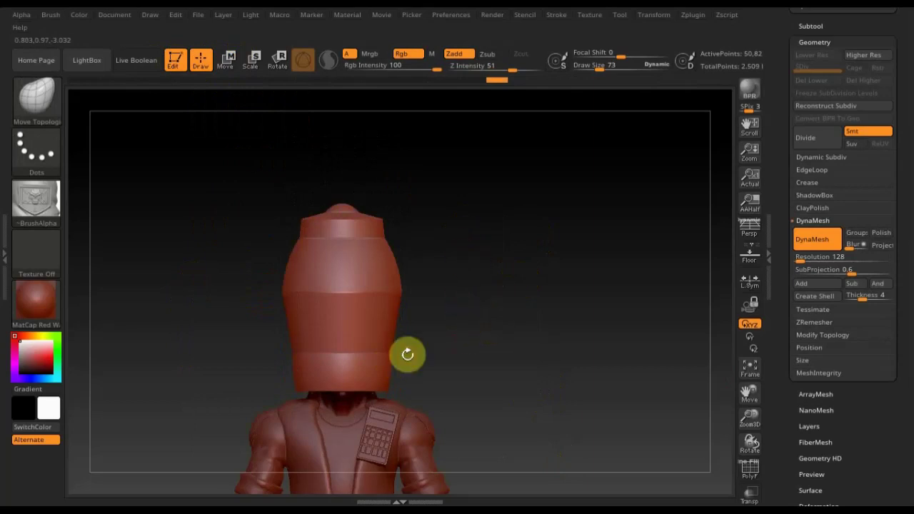
left_click_drag(547, 224, 602, 361, "ctrl+shift")
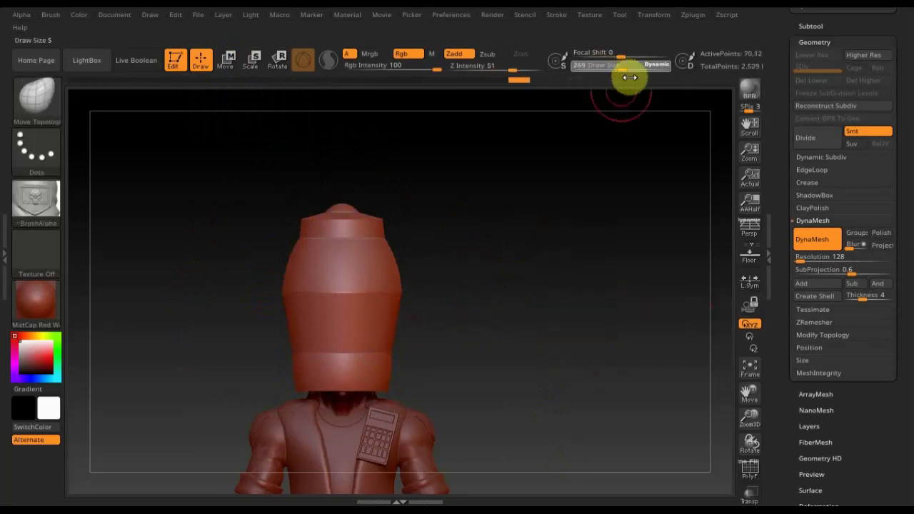
- Shrink the brush and mask three thin horizontal bands across the barrel
key("shift")
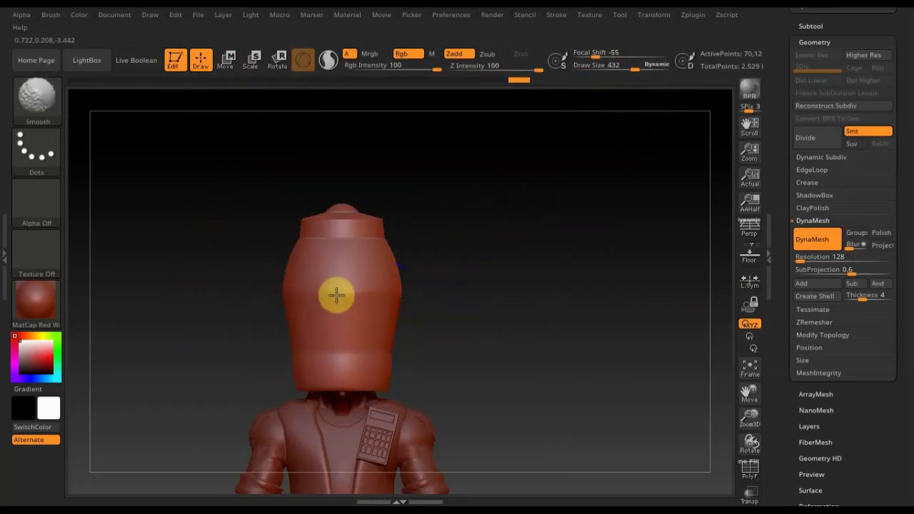
mouse_move(519, 304)
left_mouse_down()
mouse_move(622, 321)
mouse_move(418, 347)
left_mouse_up()
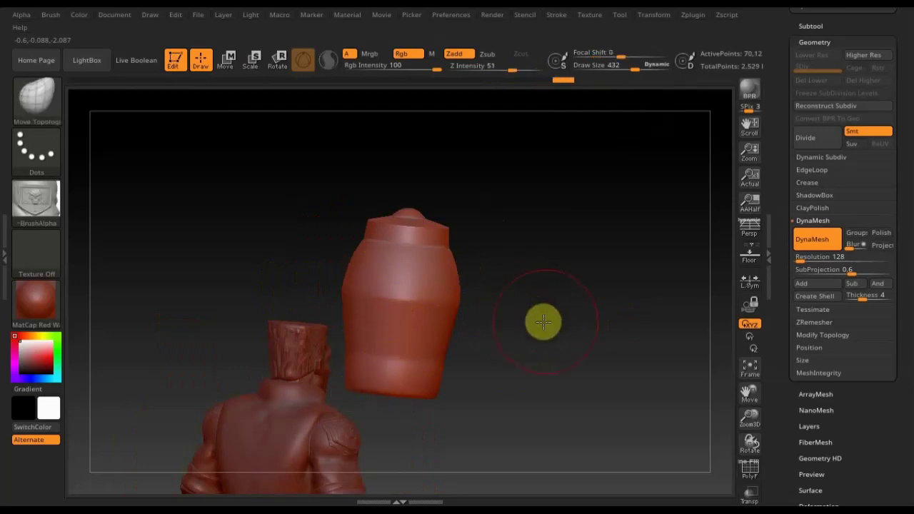
mouse_move(541, 322)
left_mouse_down()
mouse_move(447, 302)
mouse_move(531, 308)
mouse_move(492, 268)
left_mouse_up()
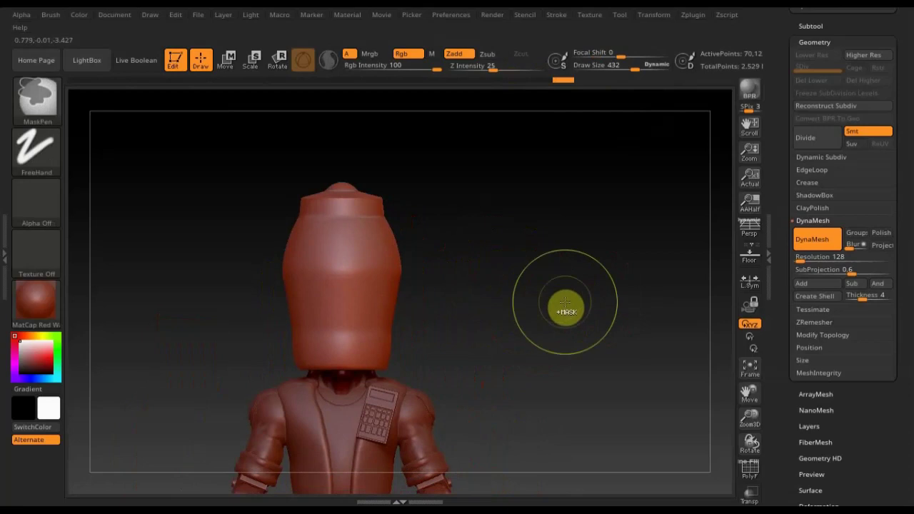
mouse_move(590, 430)
left_mouse_down("ctrl")
mouse_move(208, 216)
mouse_move(239, 321)
mouse_move(224, 255)
mouse_move(222, 263)
mouse_move(224, 217)
left_mouse_up("ctrl")
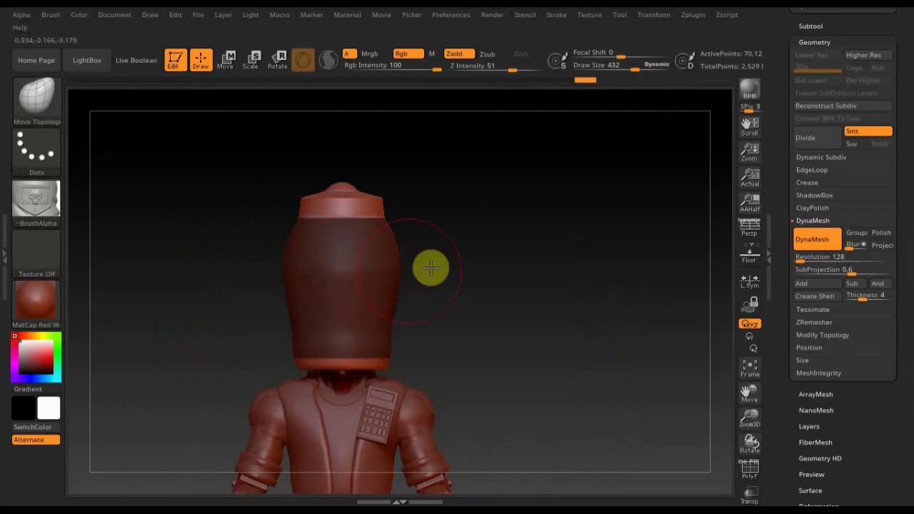
left_click_drag(636, 69, 605, 67)
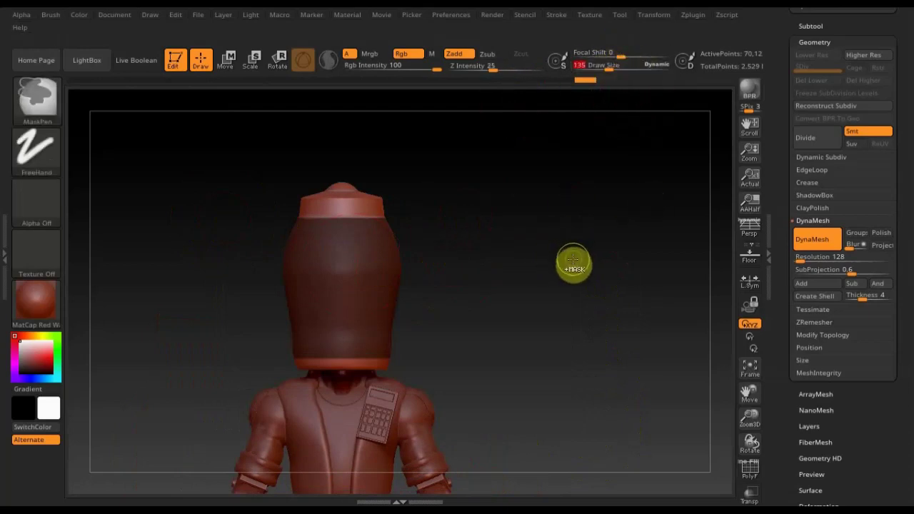
mouse_move(586, 282)
left_mouse_down("ctrl")
mouse_move(421, 274)
mouse_move(306, 224)
mouse_move(312, 237)
mouse_move(266, 238)
left_mouse_up("ctrl")
mouse_move(537, 309)
left_mouse_down("ctrl")
mouse_move(253, 307)
mouse_move(235, 271)
left_mouse_up("ctrl")
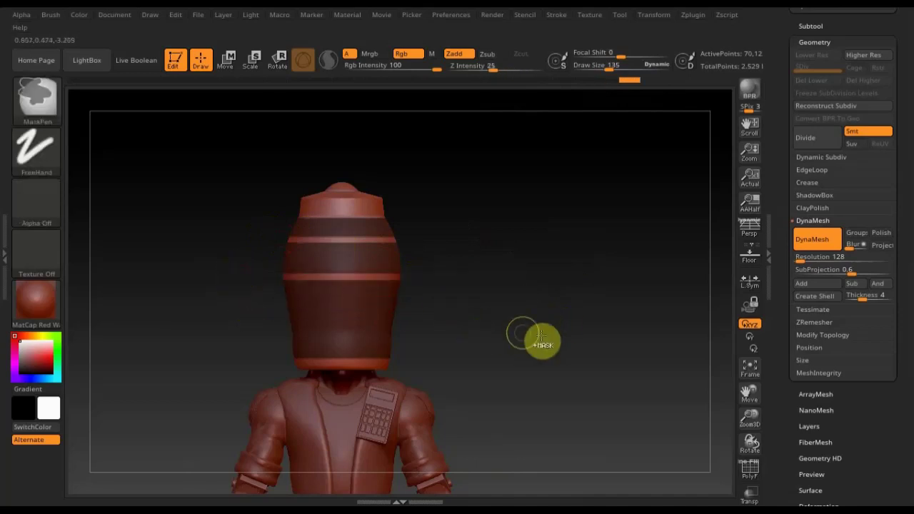
mouse_move(550, 331)
left_mouse_down("ctrl")
mouse_move(245, 329)
mouse_move(225, 311)
left_mouse_up("ctrl")
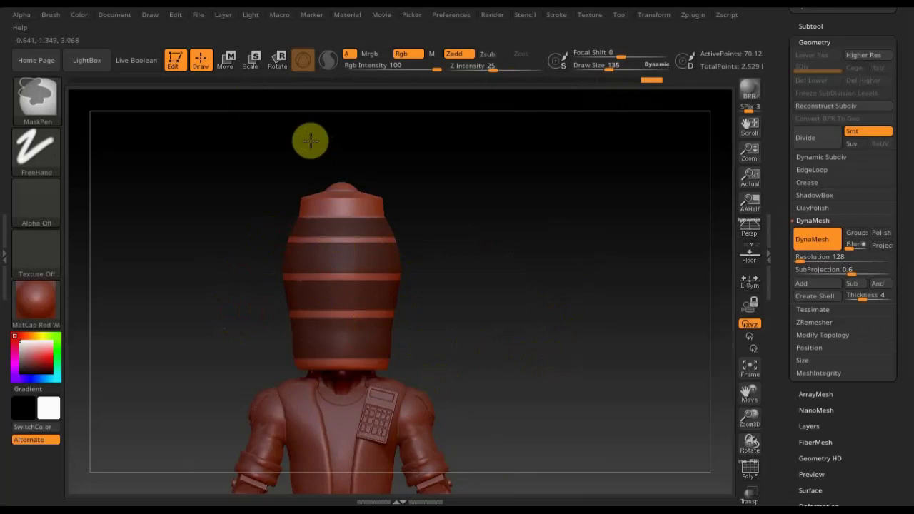
- Mask vertical lines down the barrel's centre and both sides, then invert the mask
mouse_move(309, 128)
left_mouse_down("ctrl")
mouse_move(307, 350)
mouse_move(340, 389)
left_mouse_up("ctrl")
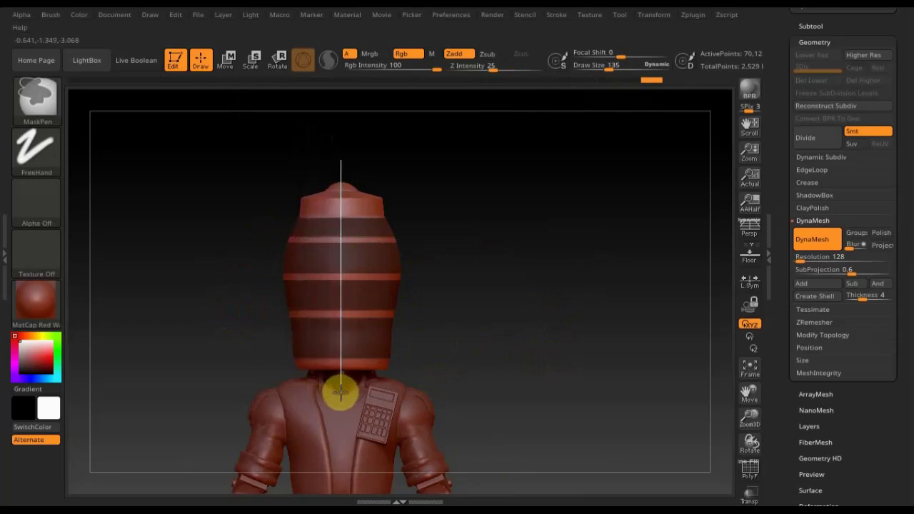
left_click_drag(336, 391, 342, 381, "ctrl")
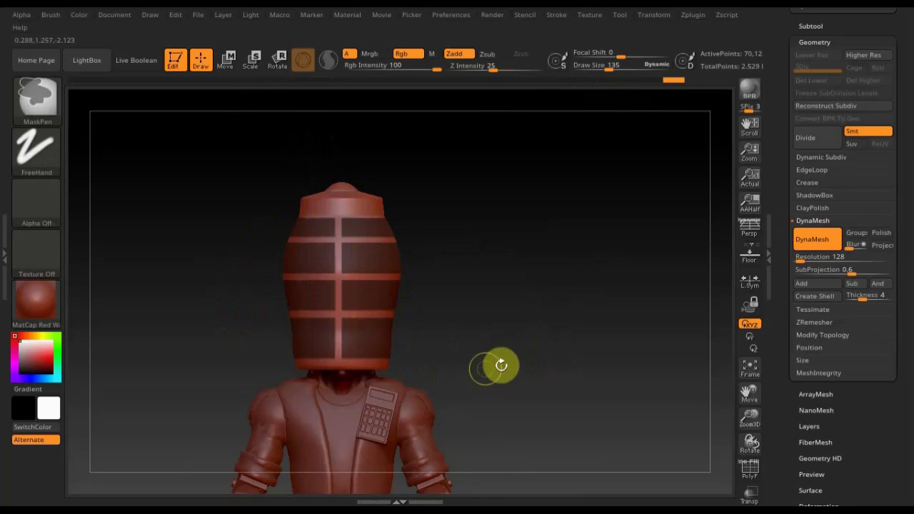
mouse_move(500, 367)
left_mouse_down()
mouse_move(490, 359)
mouse_move(500, 347)
left_mouse_up()
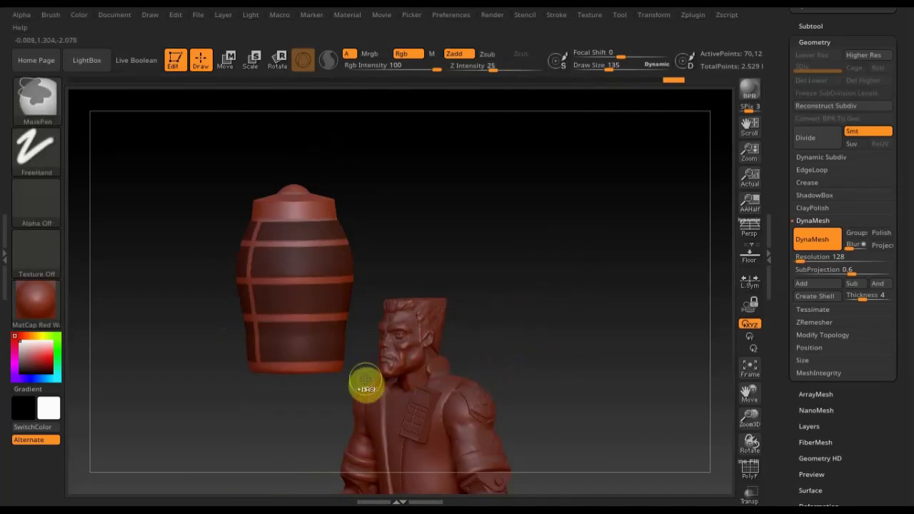
mouse_move(307, 435)
left_mouse_down("ctrl")
mouse_move(315, 311)
mouse_move(308, 209)
mouse_move(301, 183)
mouse_move(291, 190)
left_mouse_up("ctrl")
mouse_move(469, 218)
left_mouse_down()
mouse_move(421, 212)
mouse_move(408, 240)
left_mouse_up()
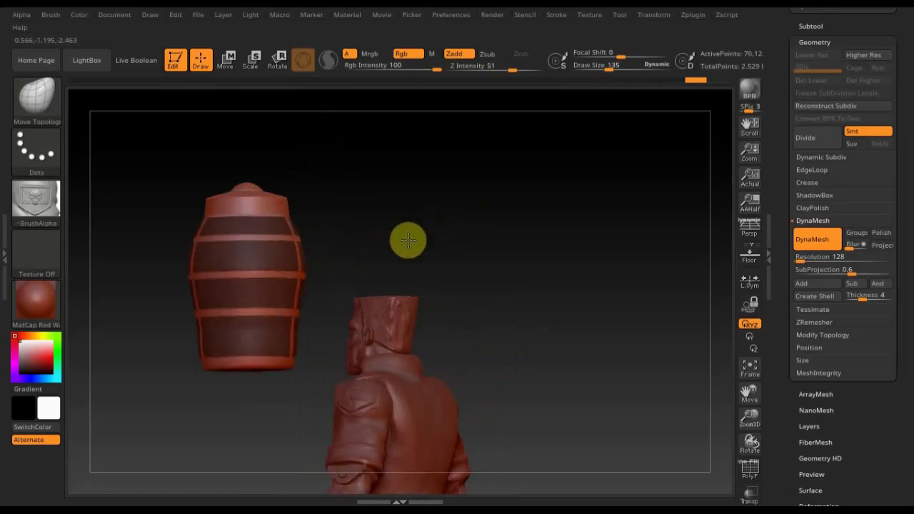
left_click_drag(262, 450, 265, 209, "ctrl")
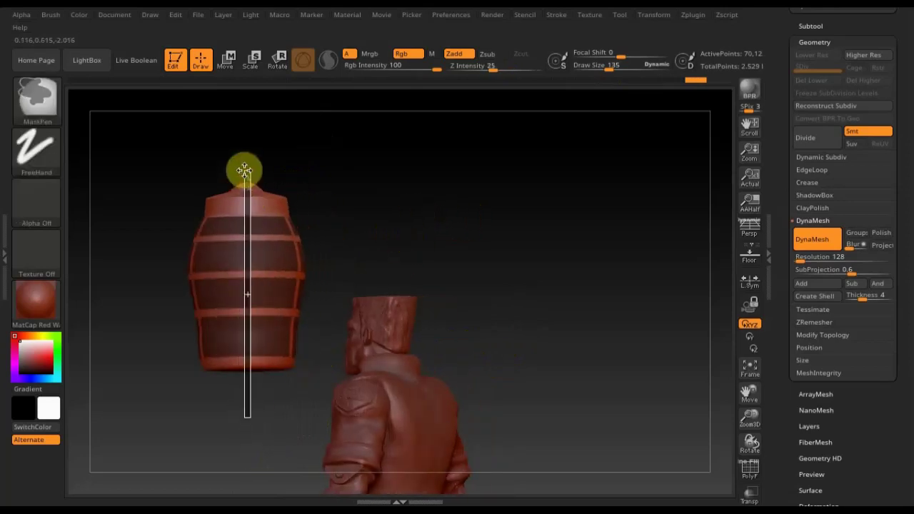
left_click_drag(248, 196, 245, 169, "ctrl")
left_click_drag(457, 188, 463, 183)
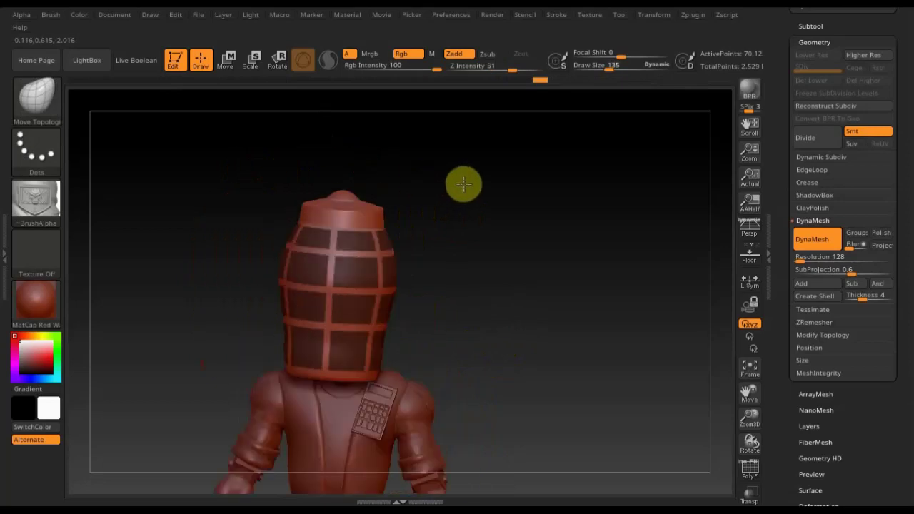
left_click_drag(508, 224, 509, 226)
key("ctrl")
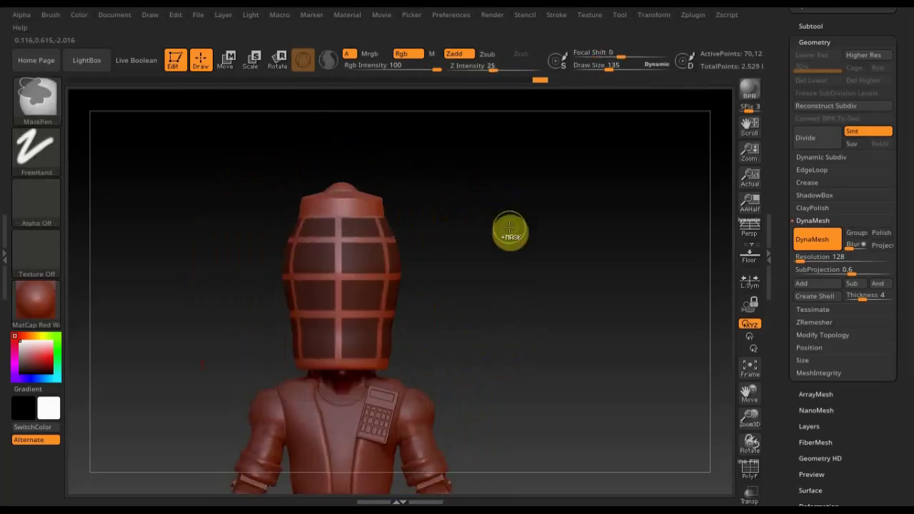
left_click(510, 226, "ctrl")
- Inflate the unmasked barrel panels outward with the Transpose scale handle
left_click(223, 63)
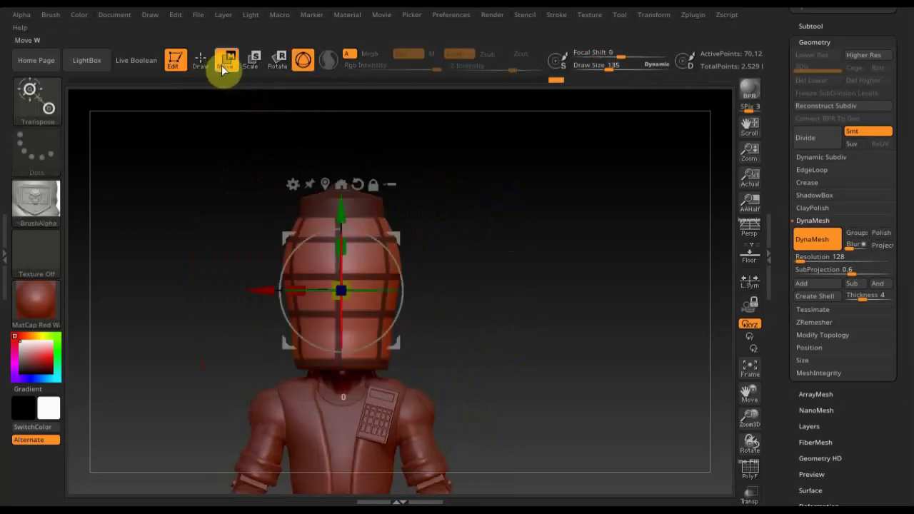
left_click_drag(349, 295, 354, 298)
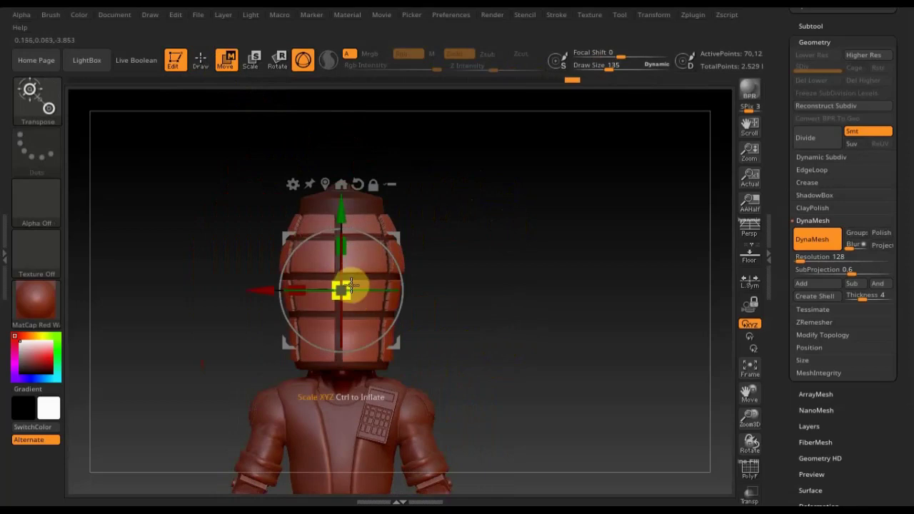
left_click_drag(465, 274, 471, 289)
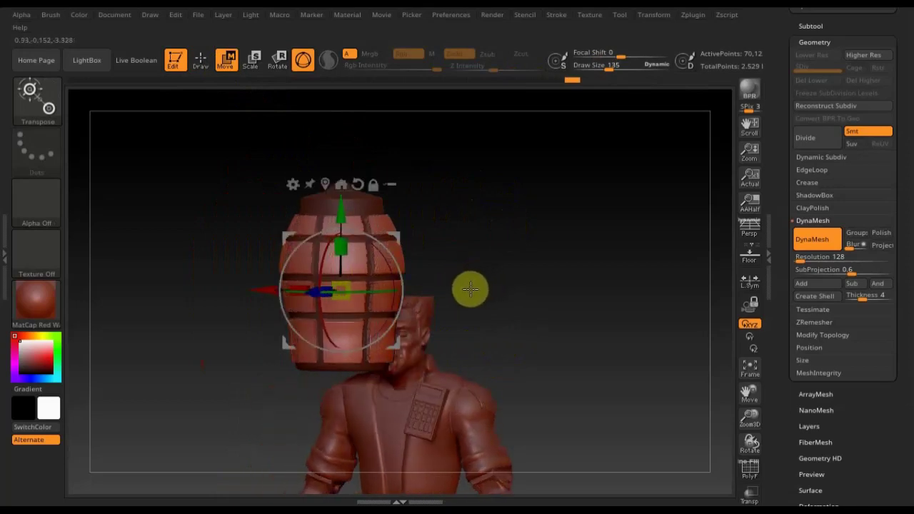
- Smooth the puffed panels into rounded, pillowy grenade segments, checking several angles
key("q")
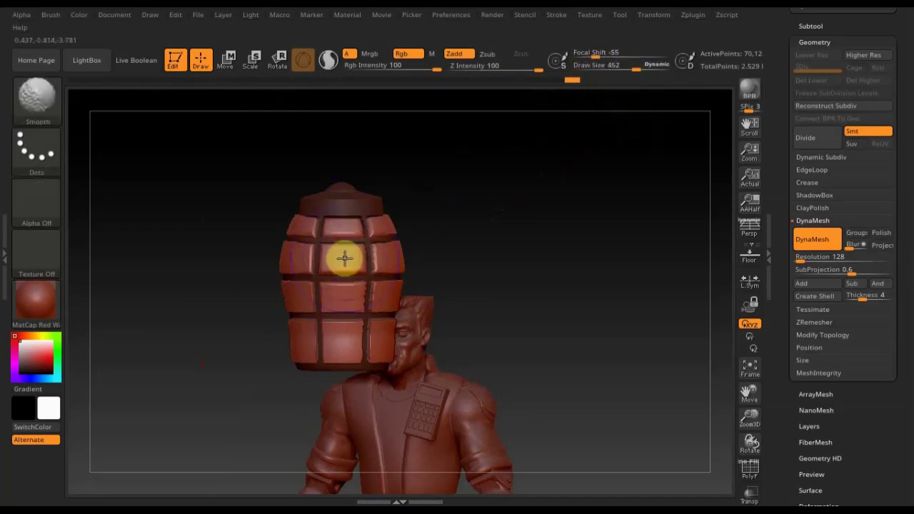
left_click_drag(265, 250, 318, 311, "shift")
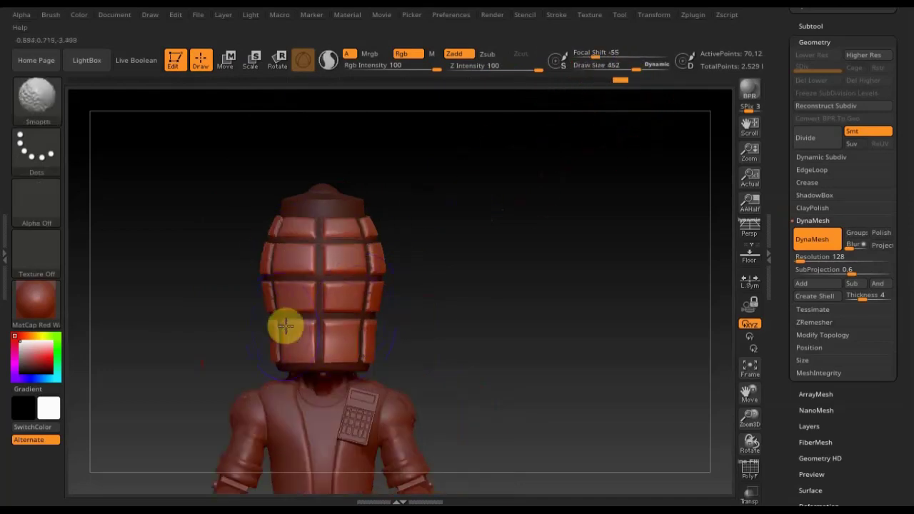
left_click_drag(276, 245, 236, 338, "shift")
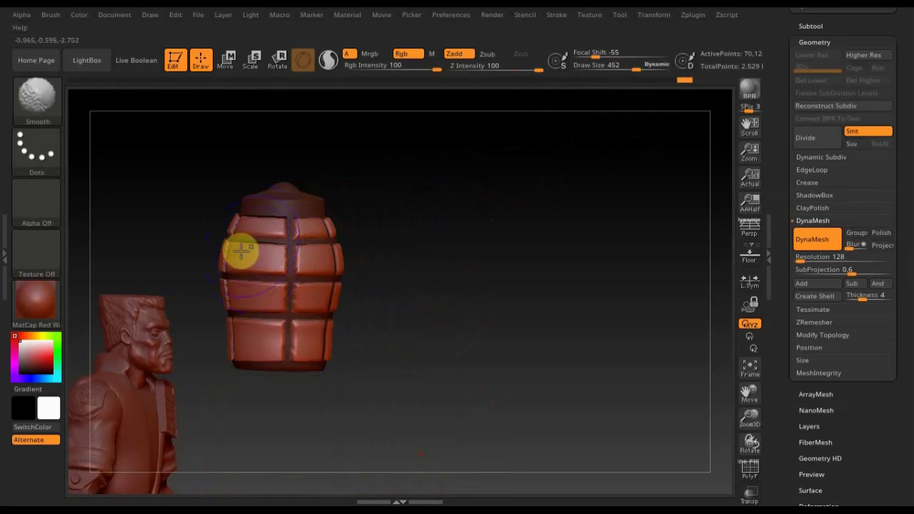
left_click_drag(357, 312, 190, 224)
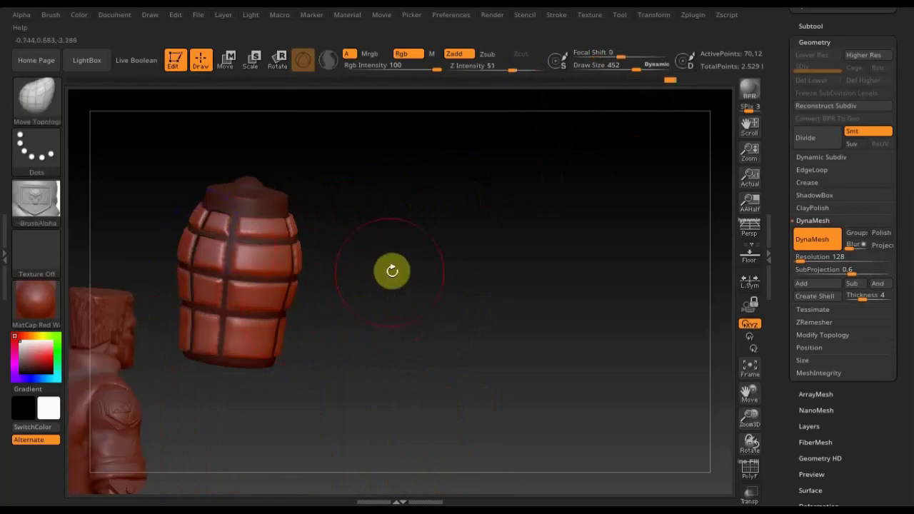
left_click_drag(392, 269, 255, 229)
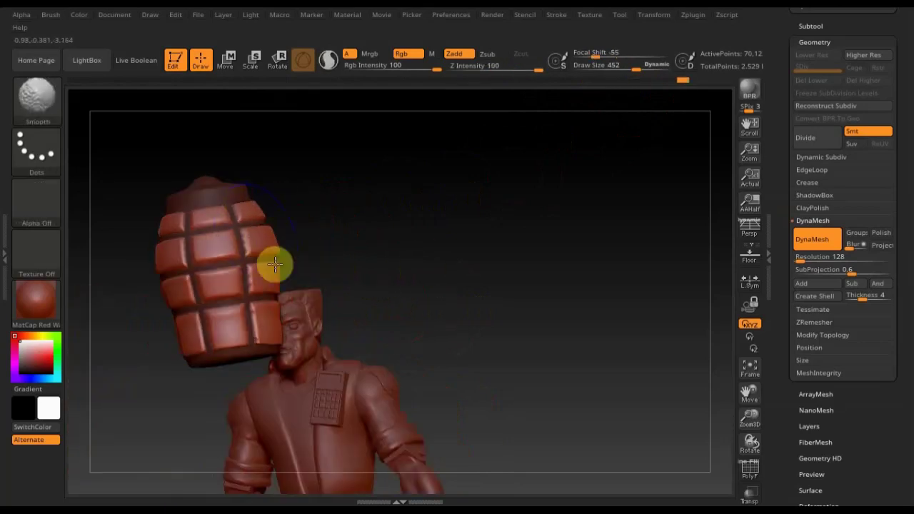
left_click_drag(384, 281, 336, 293)
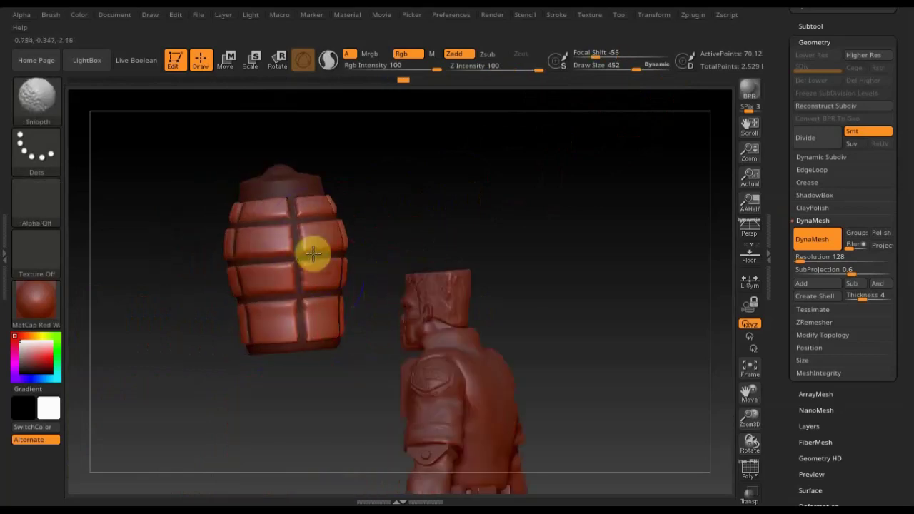
mouse_move(459, 249)
left_mouse_down()
mouse_move(522, 250)
mouse_move(506, 204)
mouse_move(535, 266)
mouse_move(512, 255)
left_mouse_up()
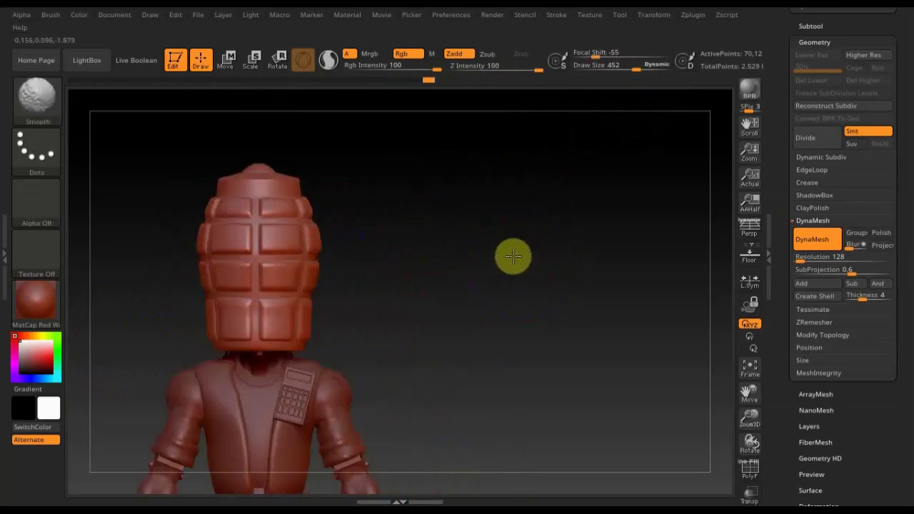
- Shrink the grenade to about 0.29 of its size and move it onto the left chest
left_click(226, 64)
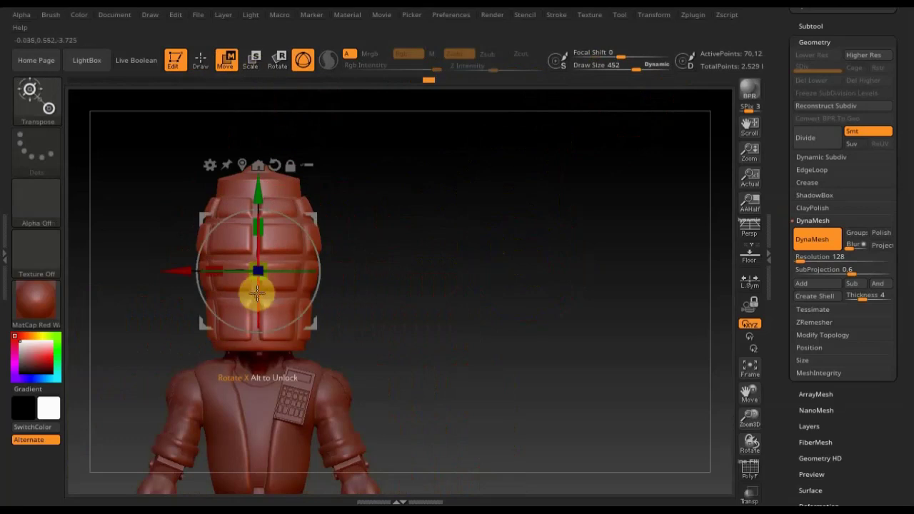
left_click_drag(263, 279, 232, 233)
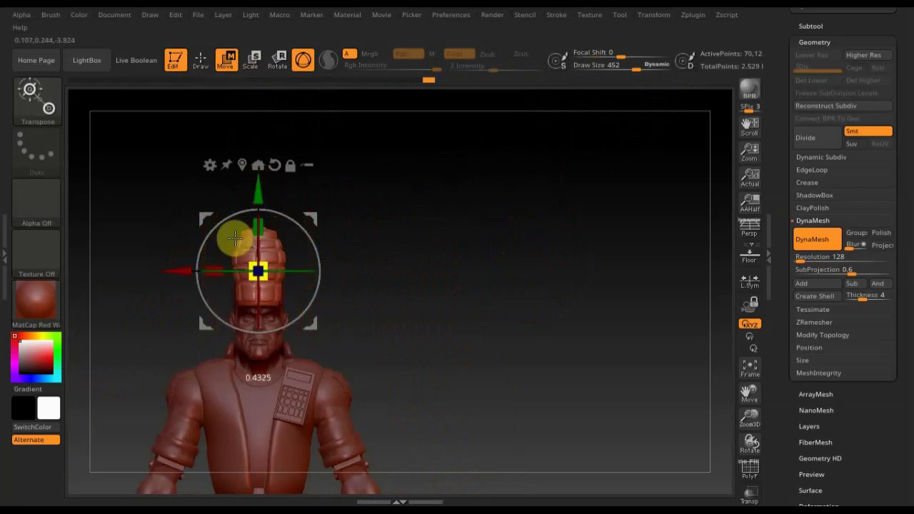
left_click_drag(255, 204, 274, 384)
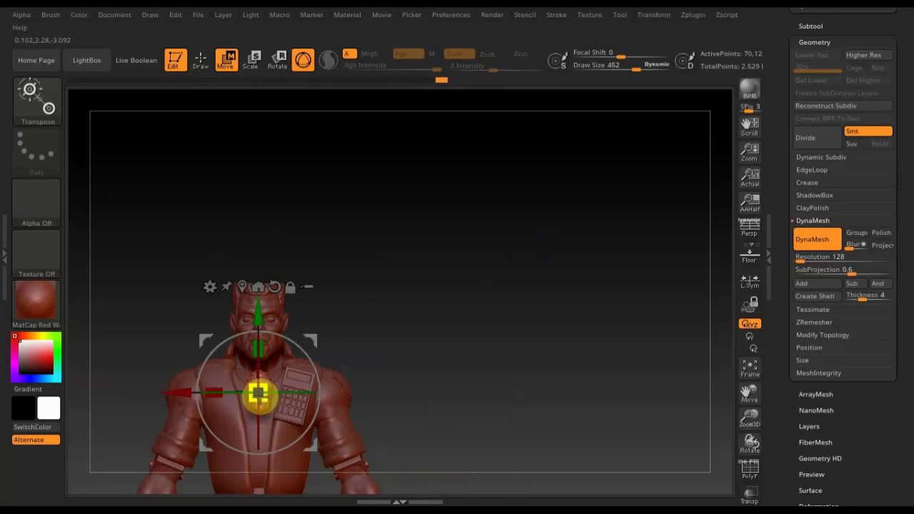
left_click_drag(322, 363, 279, 342)
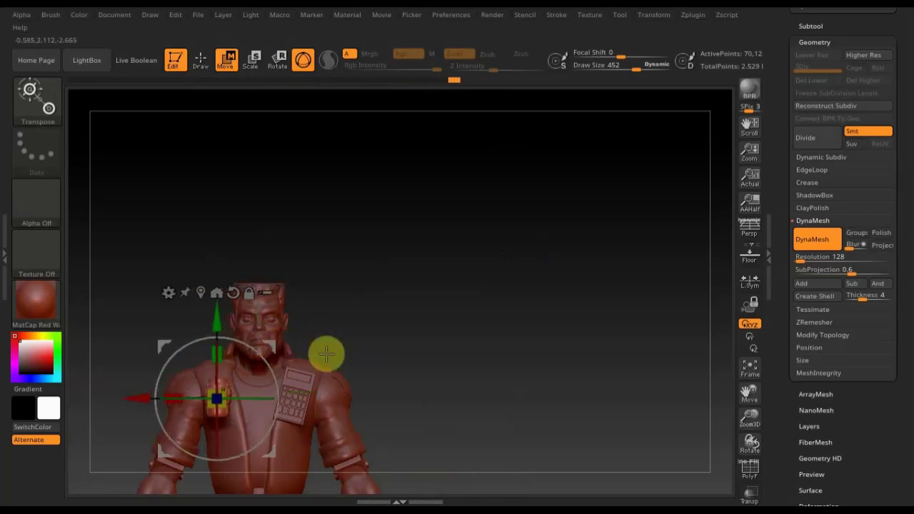
- Slide the grenade back onto the chest and tilt it to follow the strap's angle
mouse_move(410, 366)
left_mouse_down("alt")
mouse_move(545, 197)
mouse_move(552, 230)
mouse_move(611, 236)
mouse_move(553, 250)
left_mouse_up("alt")
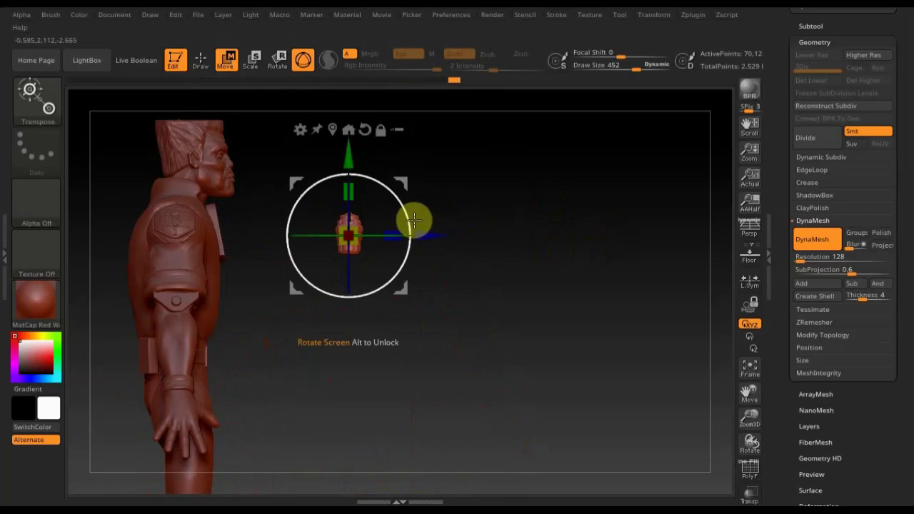
mouse_move(405, 207)
left_mouse_down()
mouse_move(432, 224)
mouse_move(312, 229)
left_mouse_up()
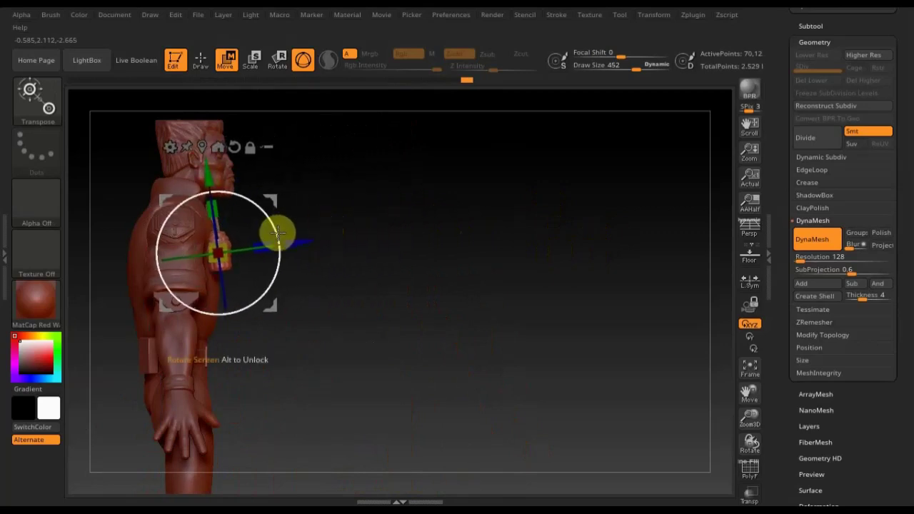
mouse_move(365, 286)
left_mouse_down()
mouse_move(373, 330)
mouse_move(432, 336)
left_mouse_up()
mouse_move(271, 224)
left_mouse_down()
mouse_move(279, 249)
mouse_move(186, 210)
mouse_move(161, 194)
mouse_move(155, 172)
mouse_move(180, 171)
mouse_move(159, 180)
mouse_move(167, 213)
left_mouse_up()
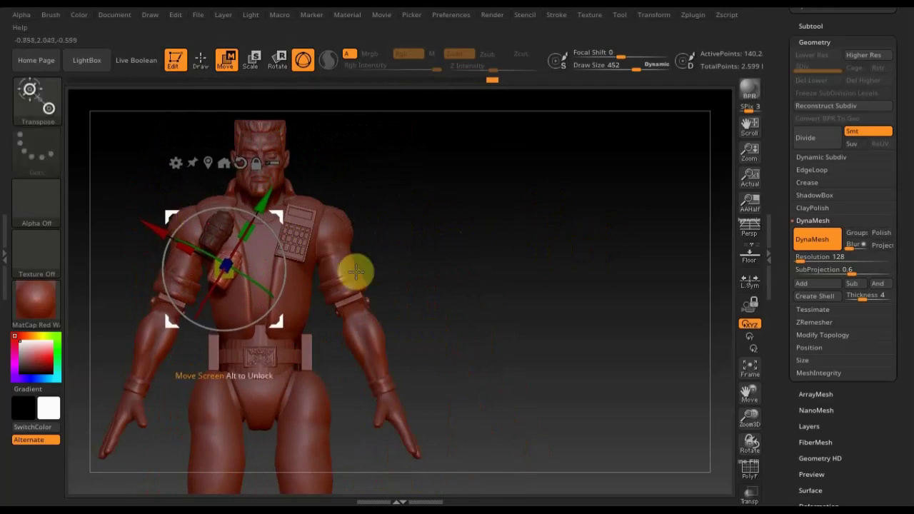
key("y")
- Push the grenade slightly closer to the chest, check the whole figure, and return to Draw
mouse_move(478, 266)
left_mouse_down()
mouse_move(499, 259)
mouse_move(507, 272)
mouse_move(438, 279)
left_mouse_up()
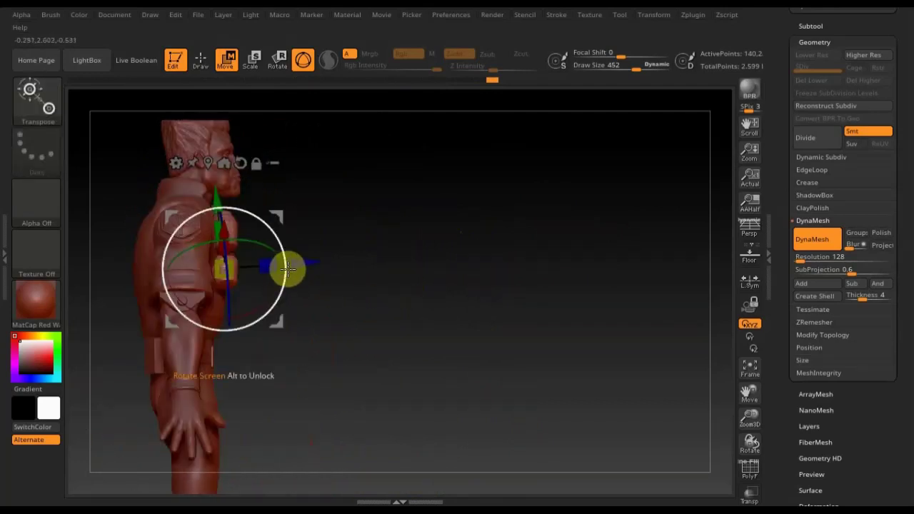
left_click_drag(293, 271, 298, 265)
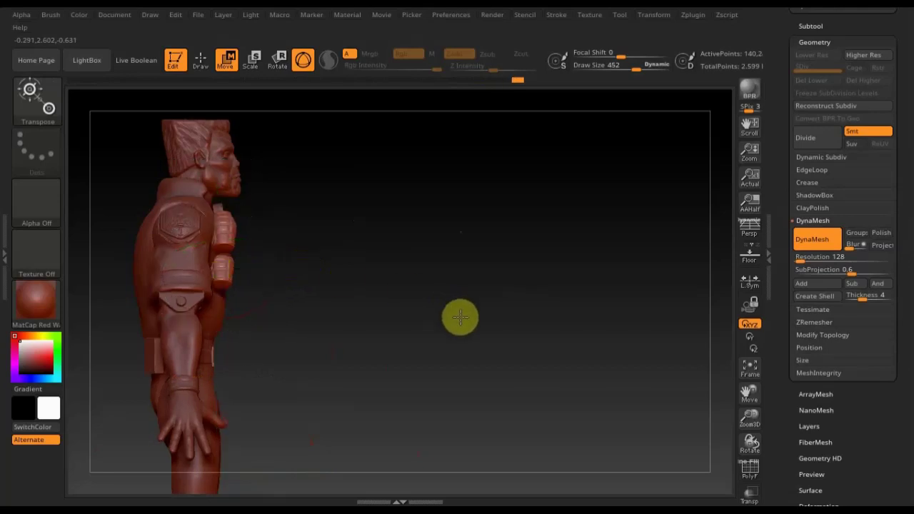
mouse_move(474, 326)
left_mouse_down()
mouse_move(446, 212)
mouse_move(410, 231)
mouse_move(381, 229)
mouse_move(421, 255)
mouse_move(464, 373)
mouse_move(504, 376)
mouse_move(506, 351)
mouse_move(575, 281)
mouse_move(571, 289)
mouse_move(515, 290)
mouse_move(529, 286)
mouse_move(526, 305)
left_mouse_up()
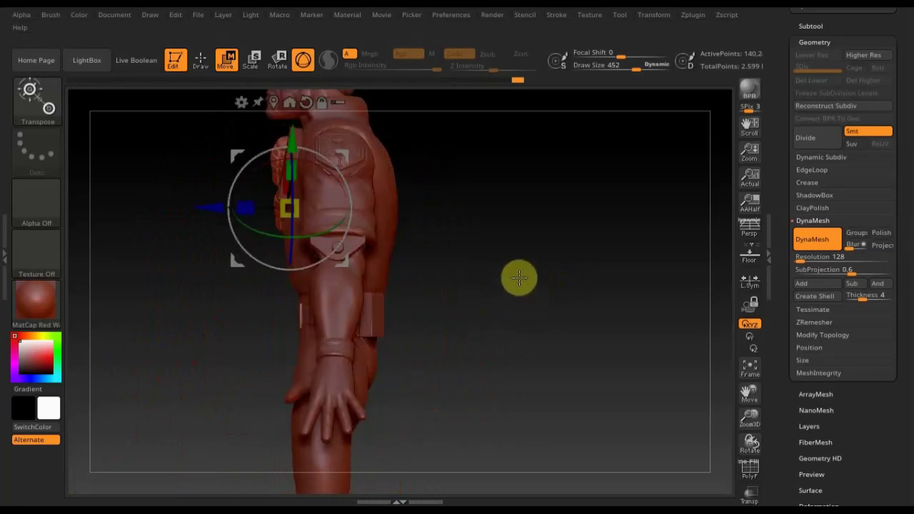
mouse_move(519, 277)
left_mouse_down()
mouse_move(499, 194)
mouse_move(493, 279)
left_mouse_up()
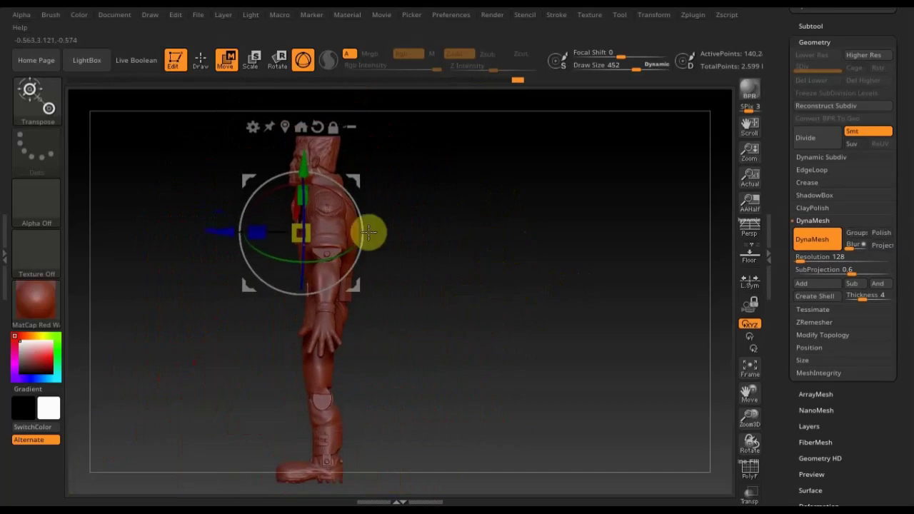
left_click(200, 60)
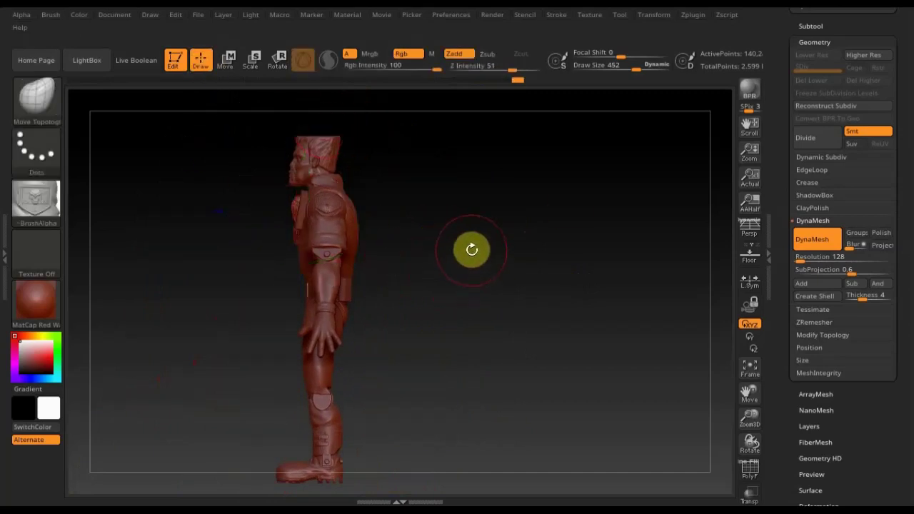
- Select subtool PM3D_Sphere3D3 and nudge it slightly along its depth axis
left_click(814, 25)
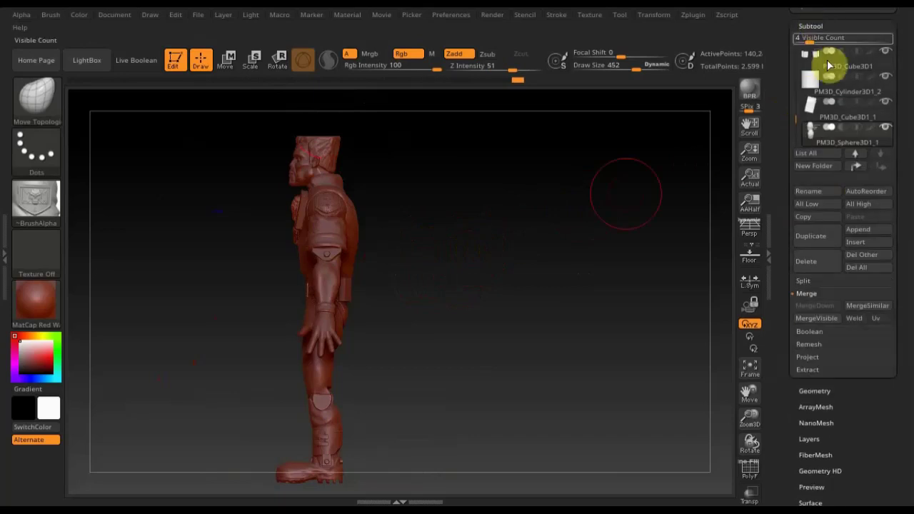
mouse_move(847, 116)
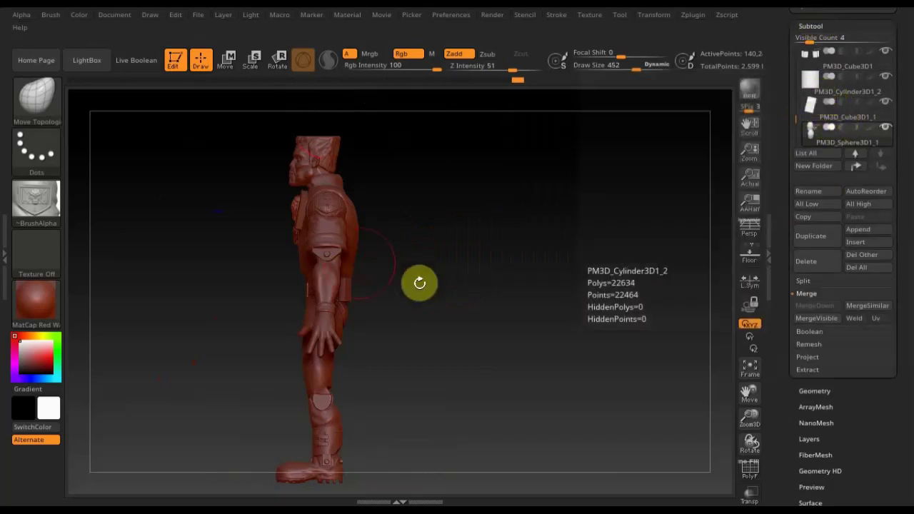
key("n")
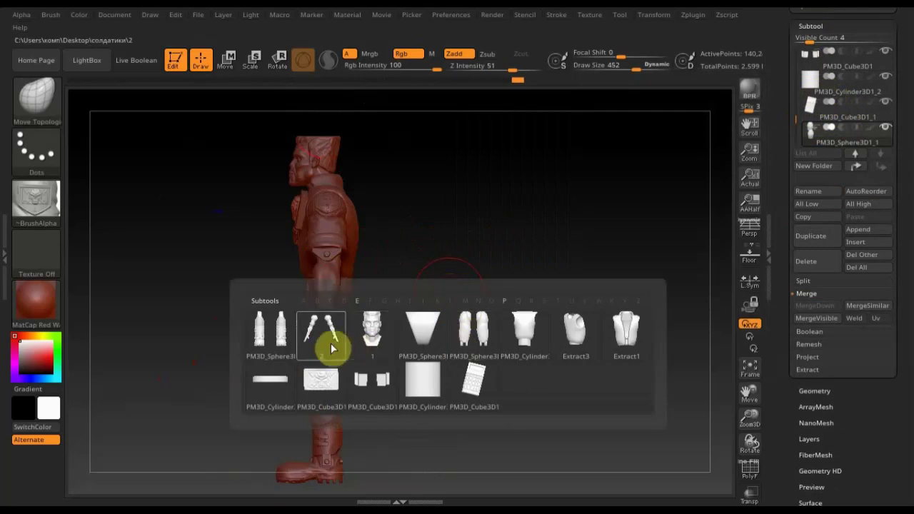
left_click(479, 347)
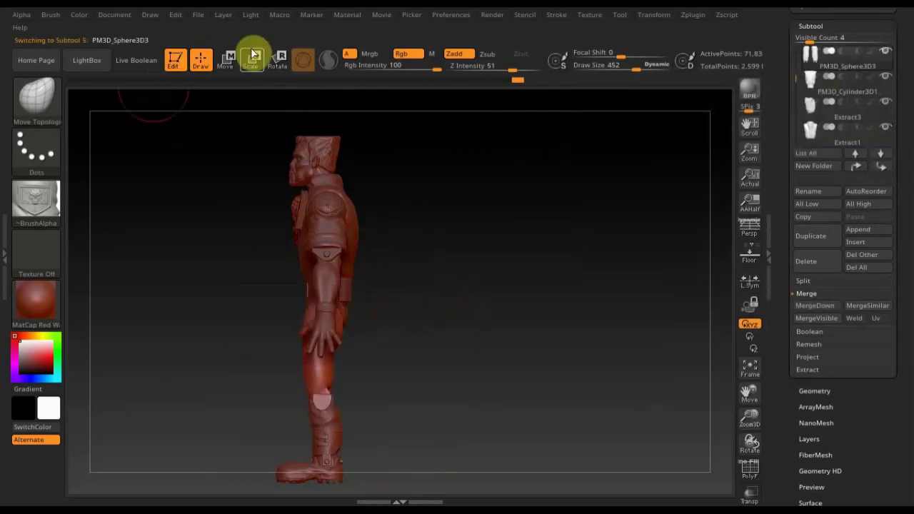
left_click(227, 59)
left_click_drag(273, 367, 231, 370)
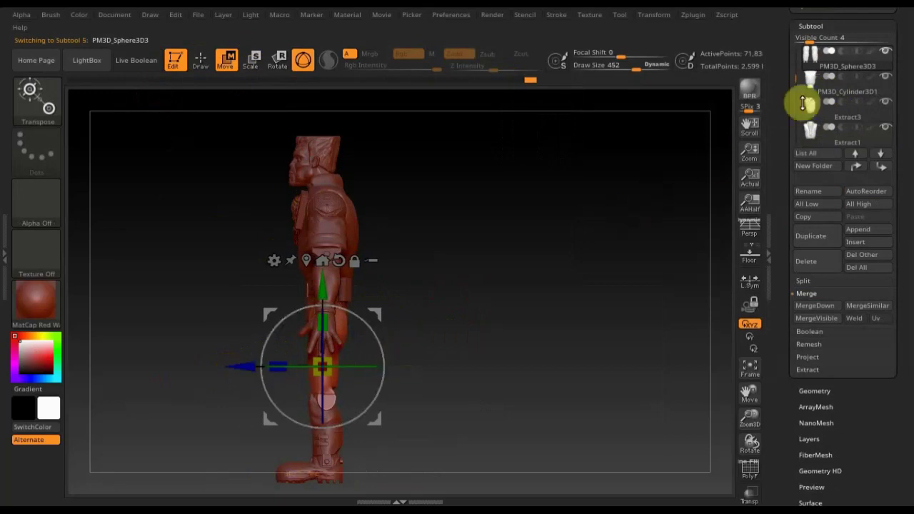
- Select PM3D_Sphere3D_1 and shift the boot piece slightly sideways
key("n")
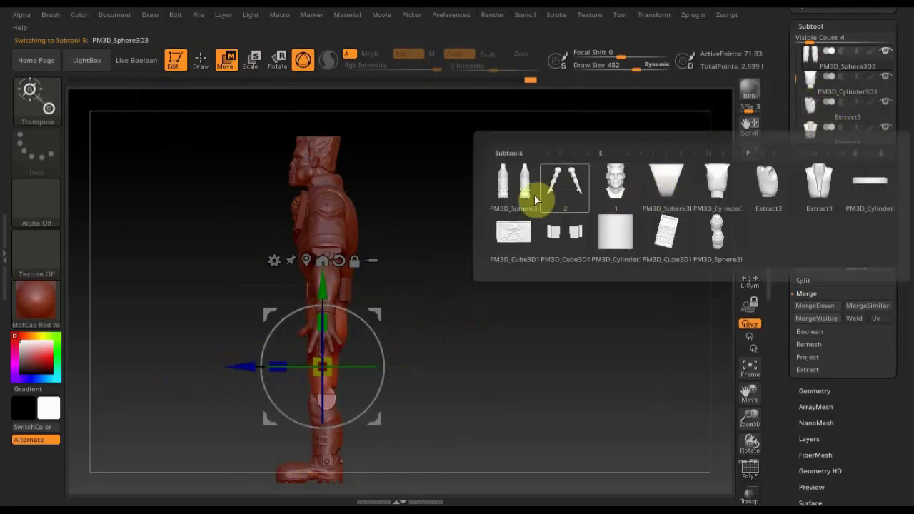
left_click(527, 204)
key("n")
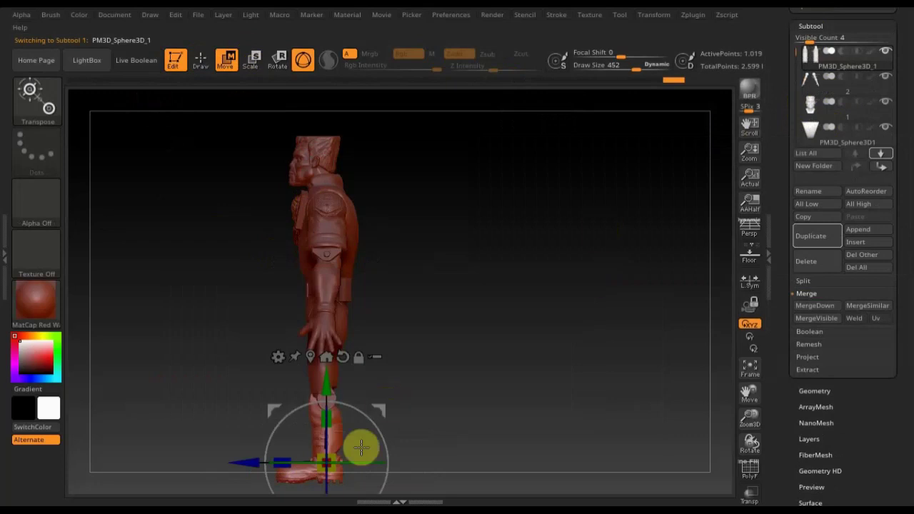
left_click_drag(251, 460, 255, 461)
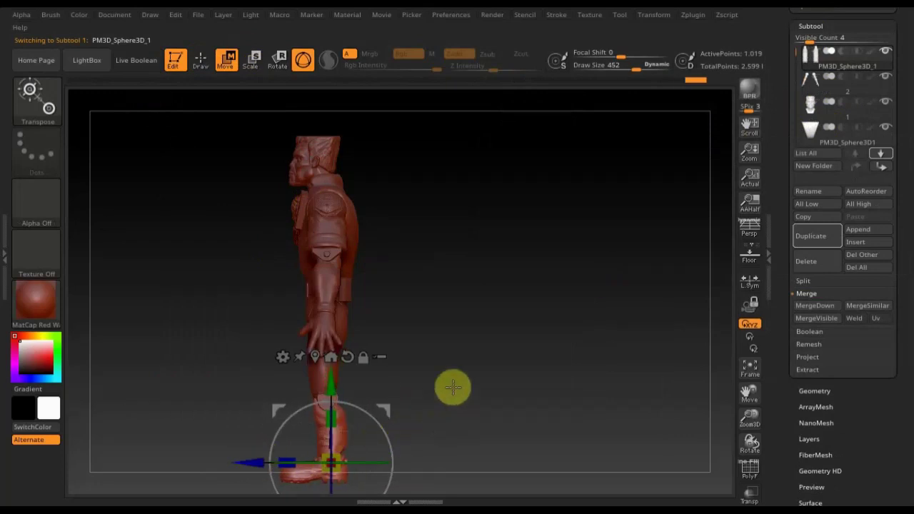
mouse_move(452, 386)
left_mouse_down()
mouse_move(591, 356)
mouse_move(591, 347)
mouse_move(520, 333)
mouse_move(535, 333)
mouse_move(445, 333)
mouse_move(498, 354)
left_mouse_up()
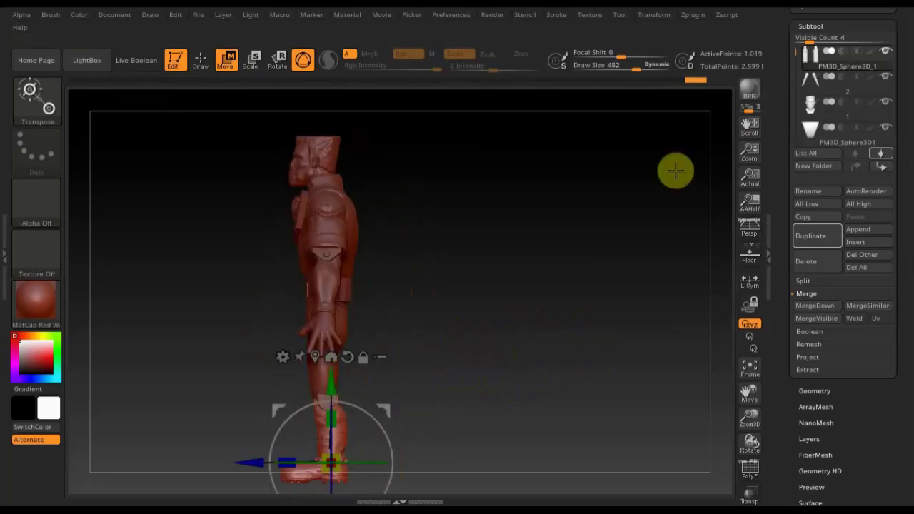
- Select subtool 2, nudge the chest piece slightly toward the body, then switch back to Draw
key("n")
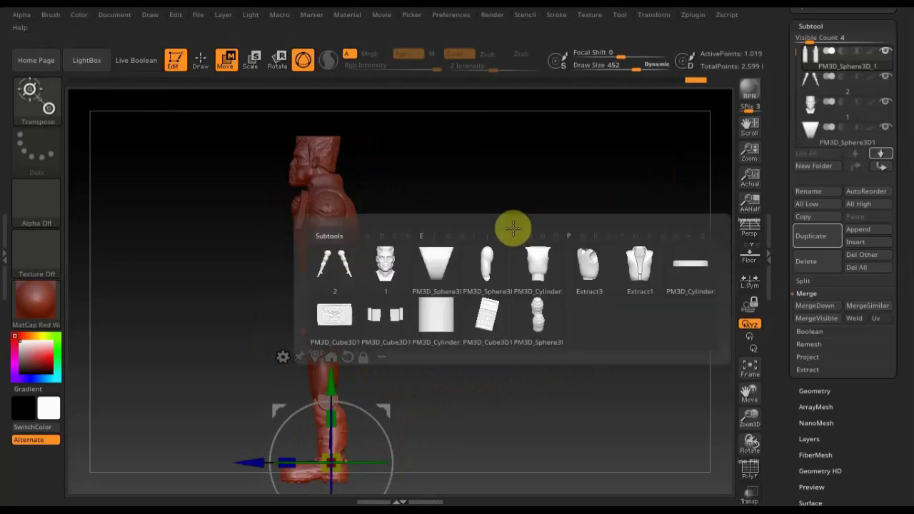
left_click(348, 282)
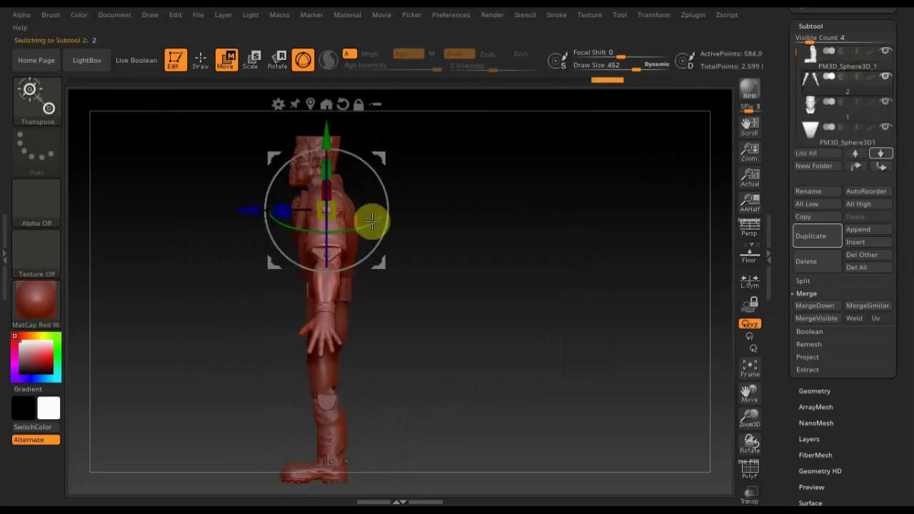
left_click_drag(253, 210, 252, 208)
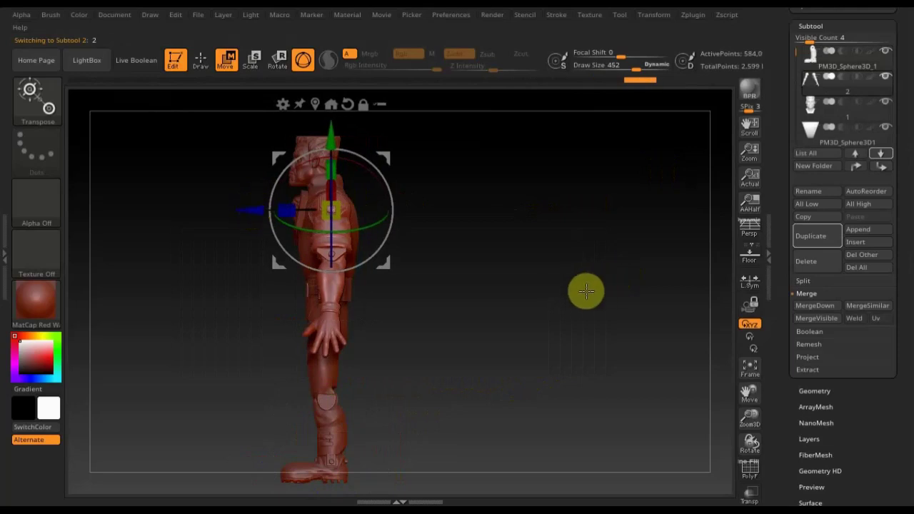
mouse_move(586, 290)
left_mouse_down()
mouse_move(611, 298)
mouse_move(651, 287)
mouse_move(631, 280)
left_mouse_up()
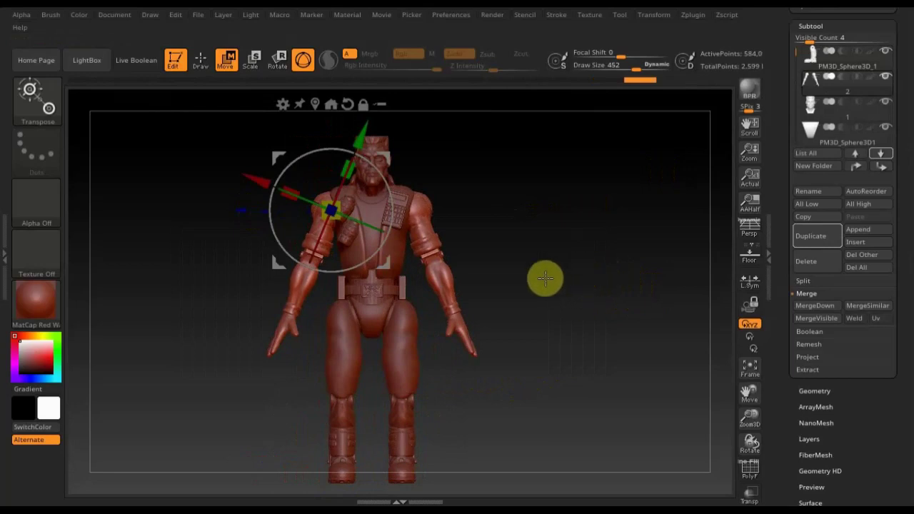
mouse_move(548, 278)
left_mouse_down()
mouse_move(612, 281)
mouse_move(579, 281)
mouse_move(553, 265)
mouse_move(561, 285)
mouse_move(547, 224)
mouse_move(556, 246)
mouse_move(587, 261)
mouse_move(414, 251)
left_mouse_up()
key("ctrl+z")
left_click(202, 65)
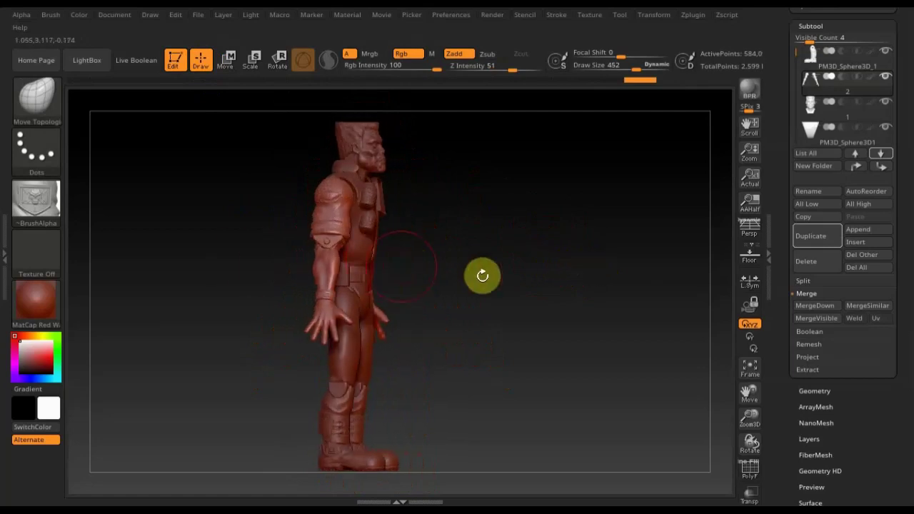
left_click_drag(482, 276, 561, 279)
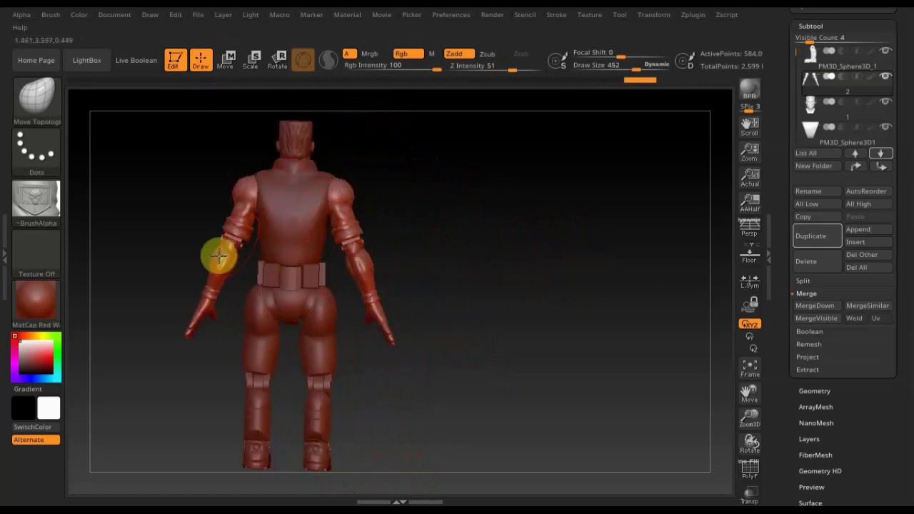
left_click_drag(510, 240, 378, 233)
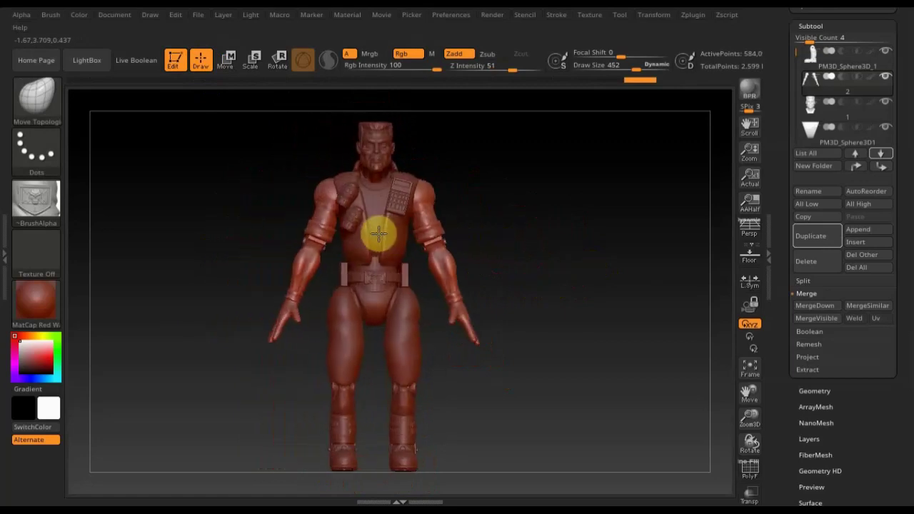
left_click_drag(633, 276, 651, 257)
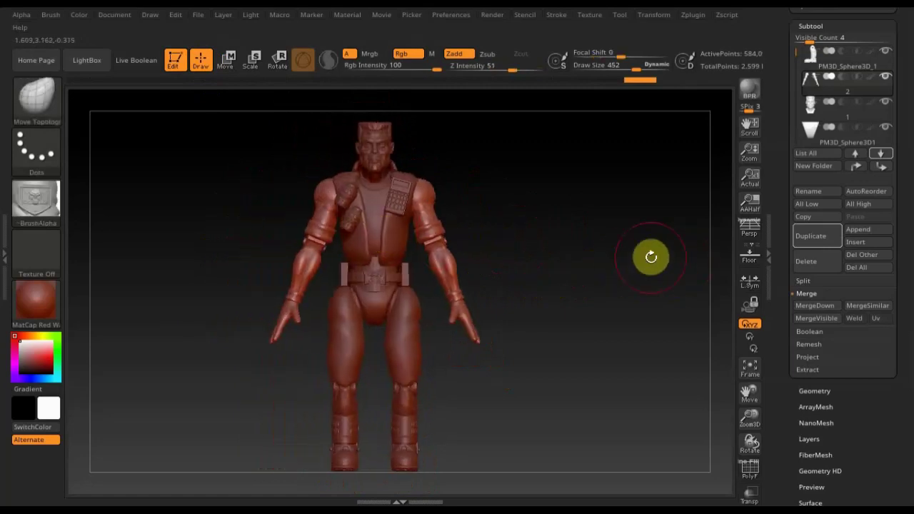
left_click_drag(600, 310, 596, 308)
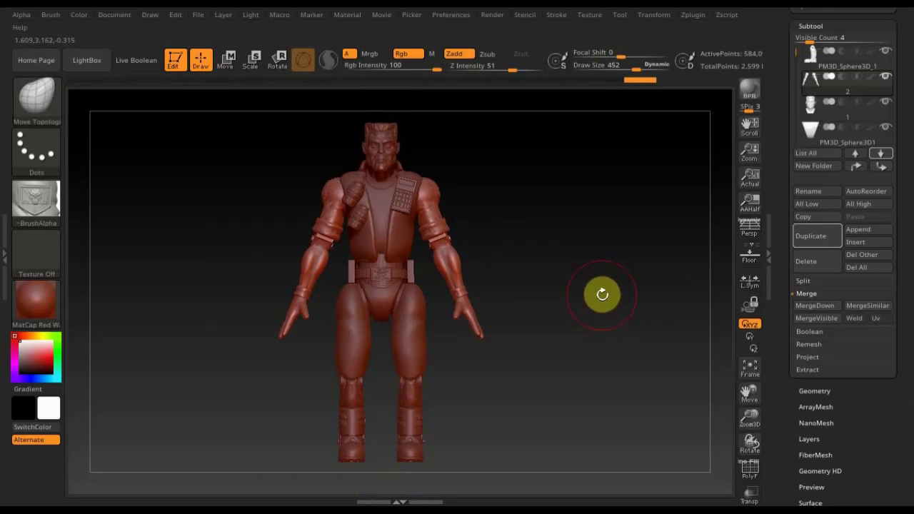